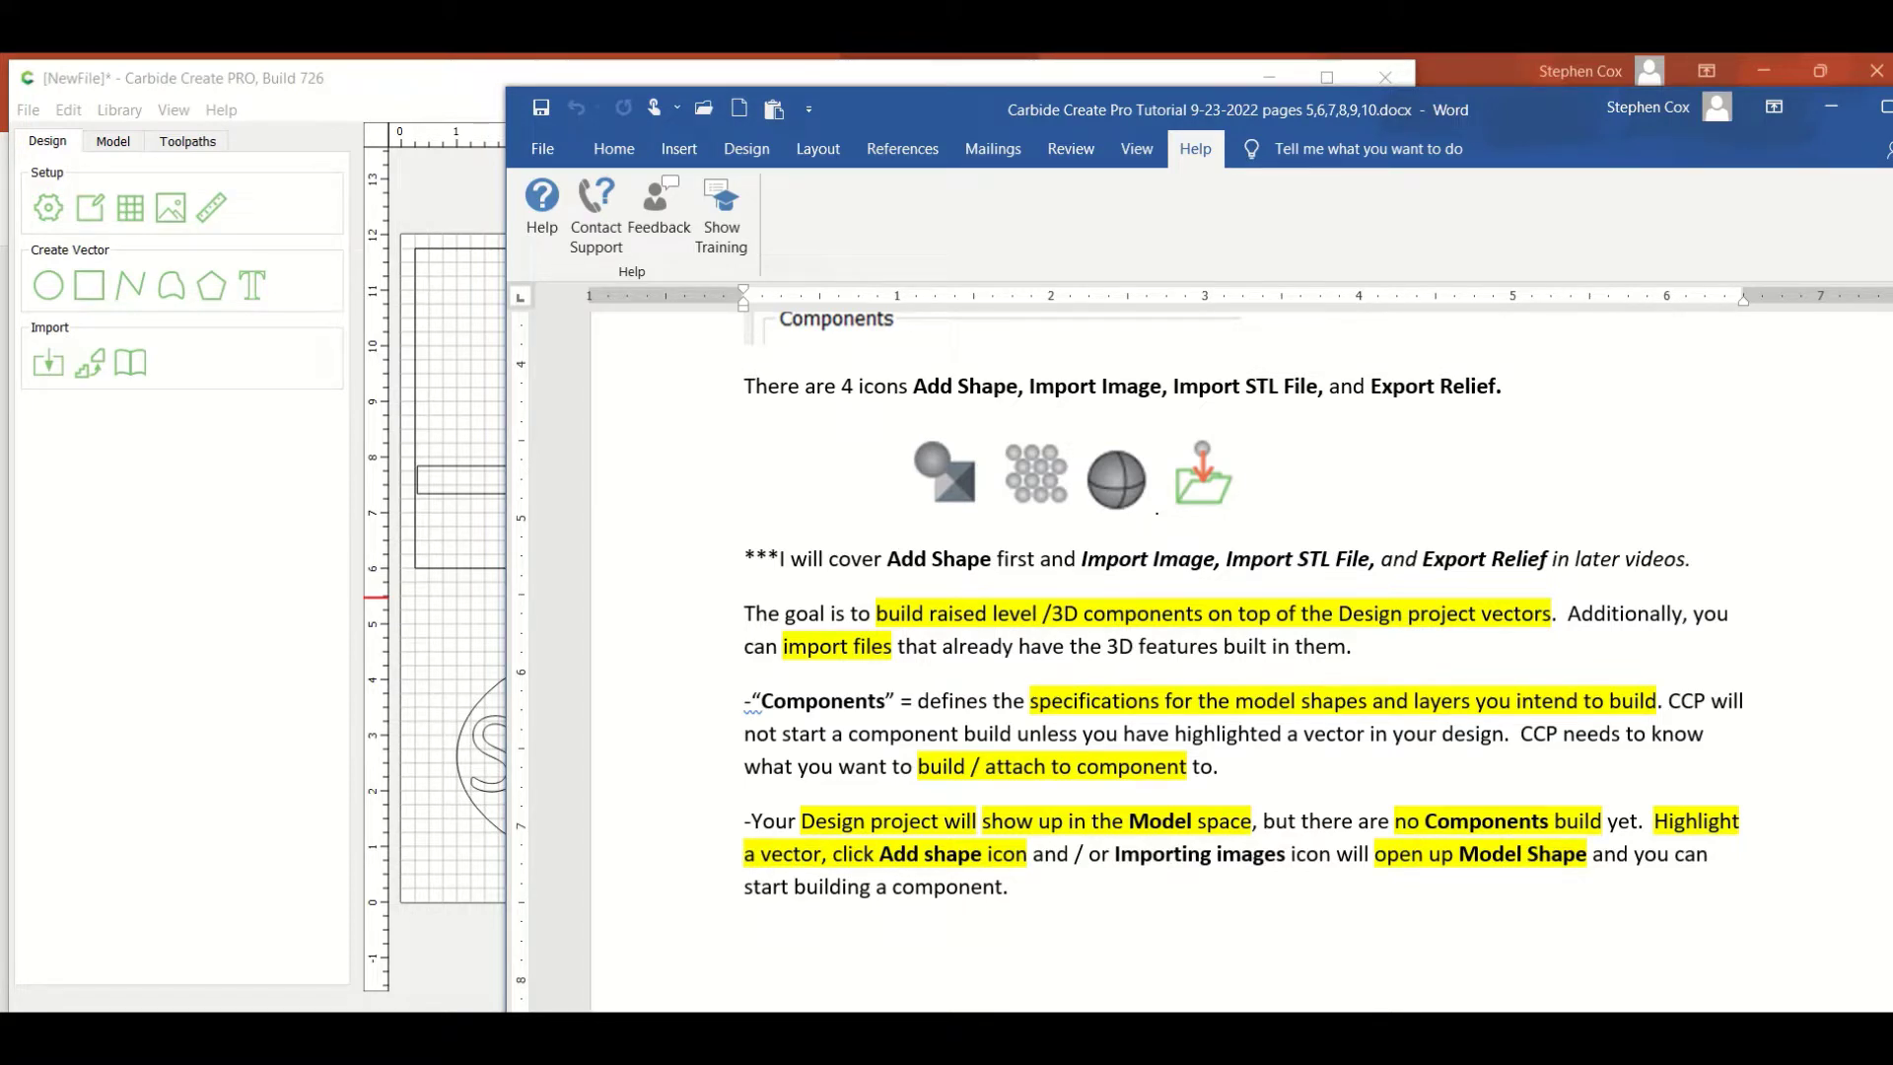
# Glance at the Word tutorial notes, then return to the Carbide Create design on the Model tab.
pyautogui.click(111, 142)
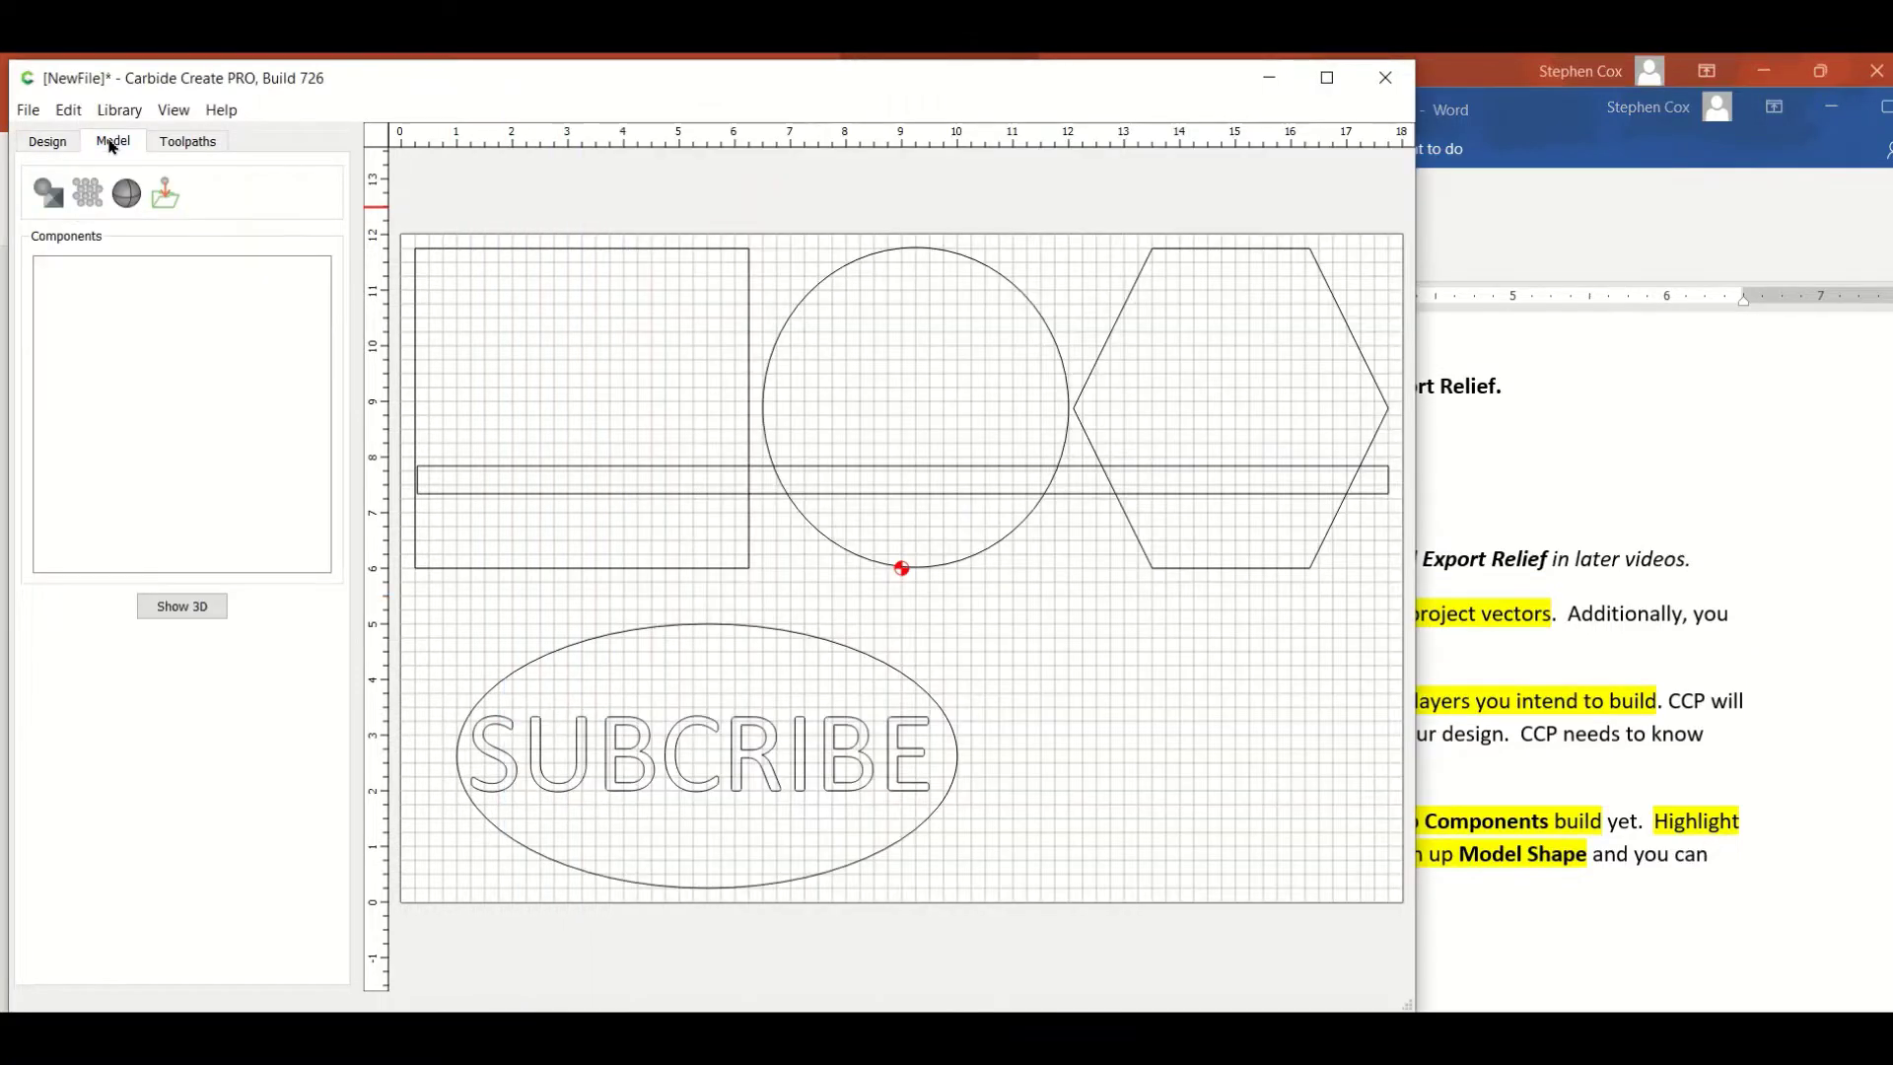
pyautogui.click(1559, 472)
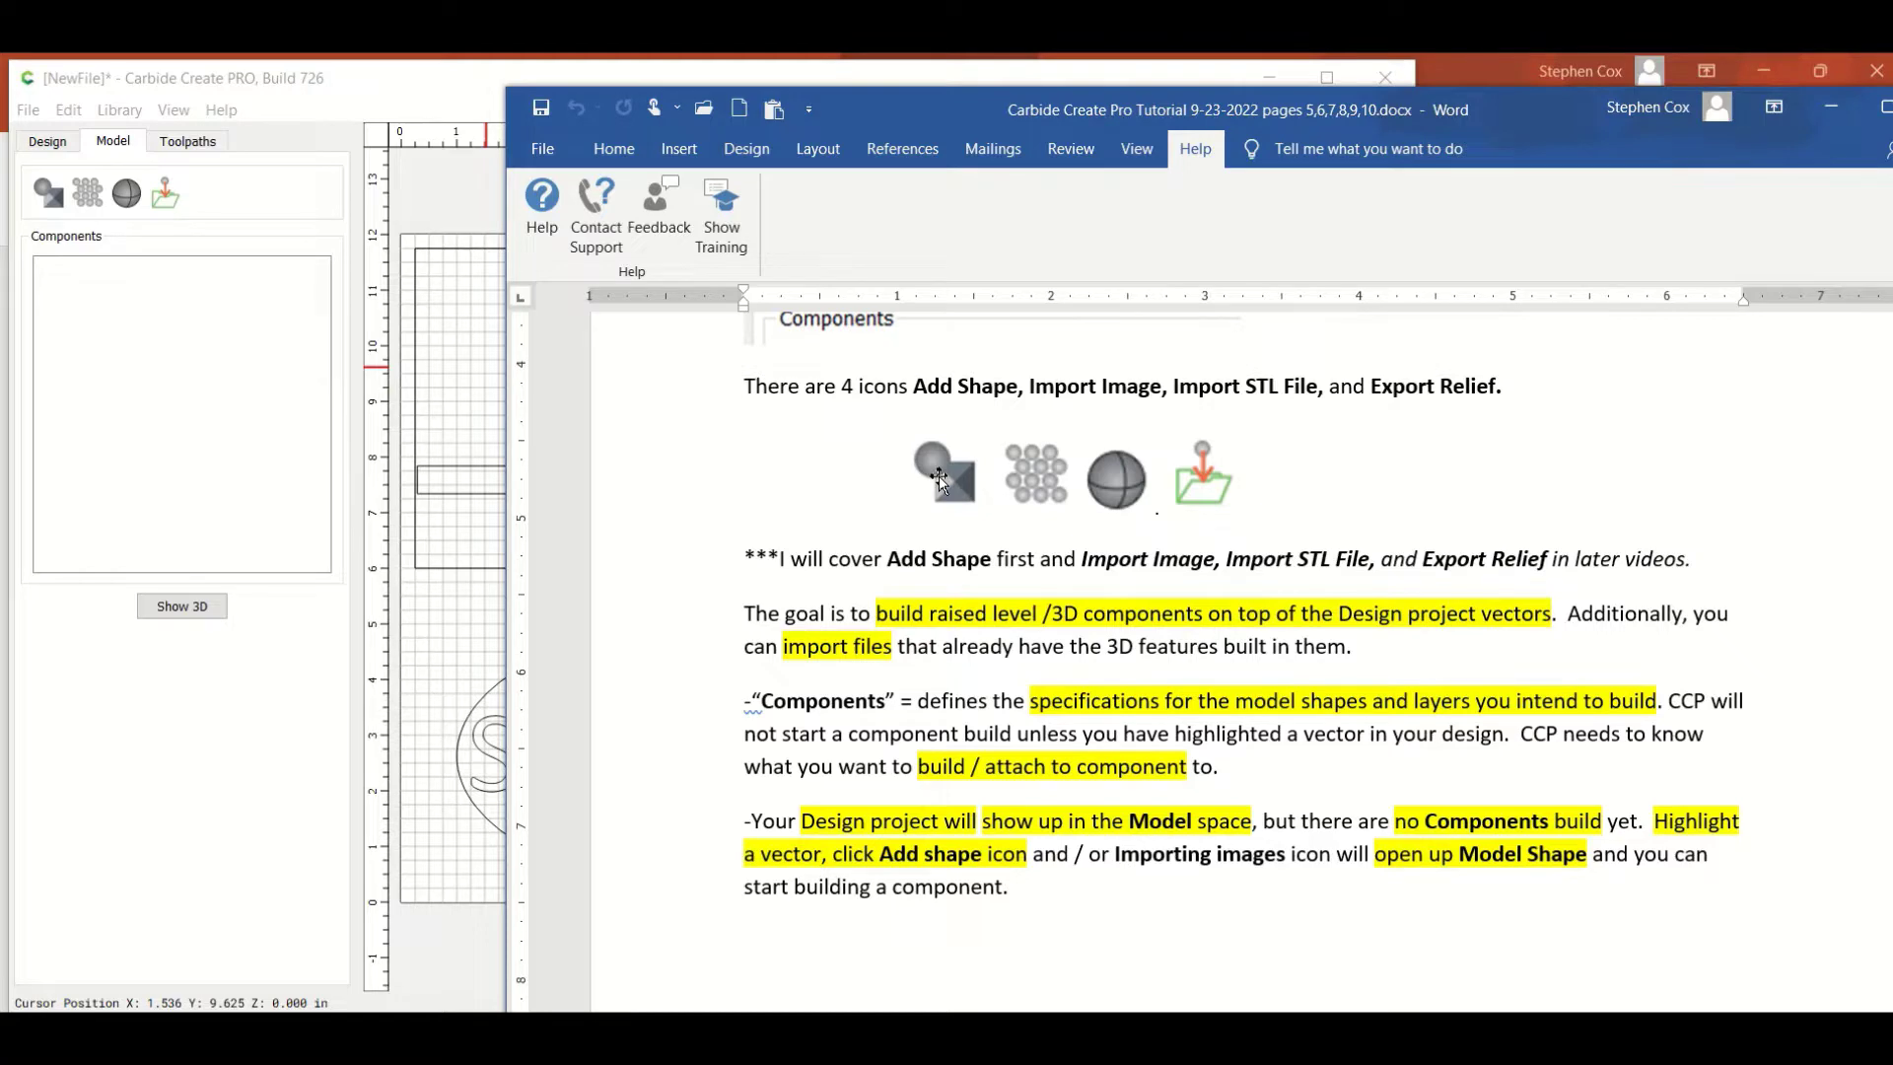
pyautogui.click(485, 425)
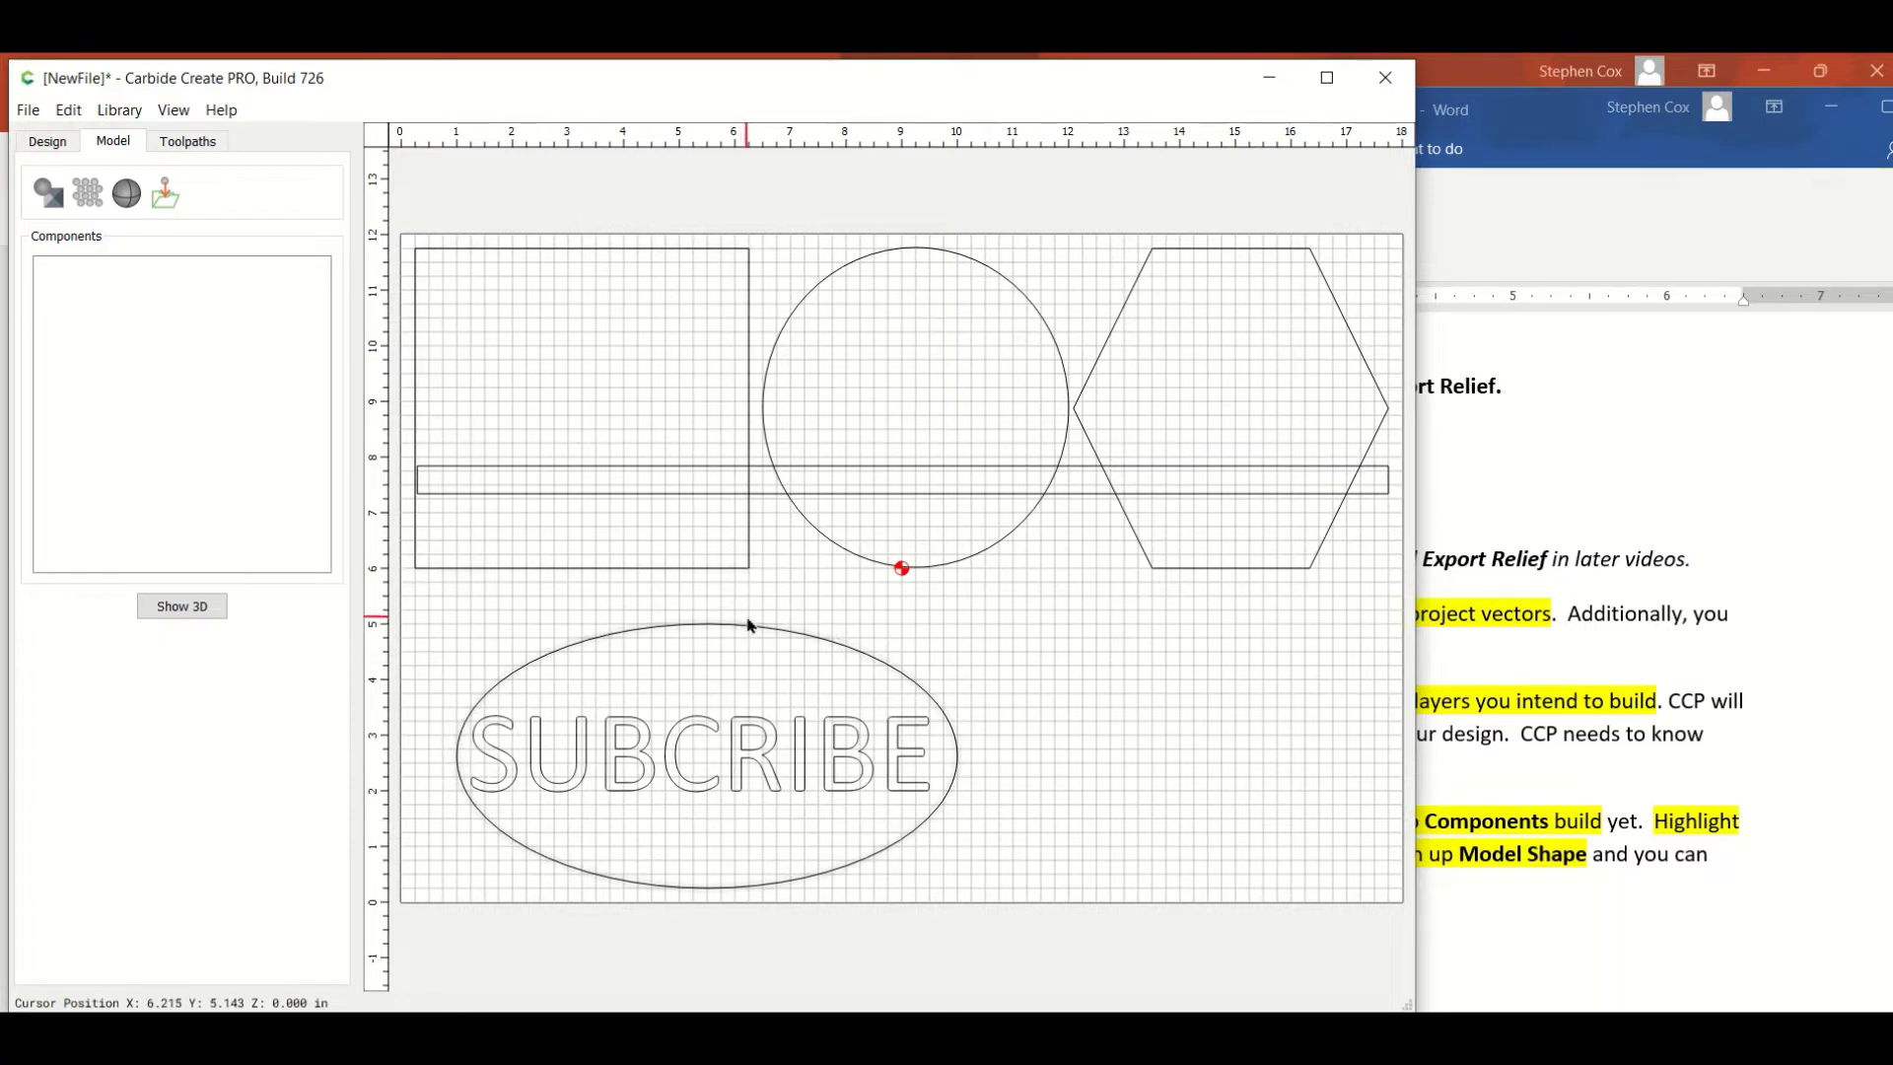
# On the Design tab, select just the square, circle and hexagon.
pyautogui.click(741, 569)
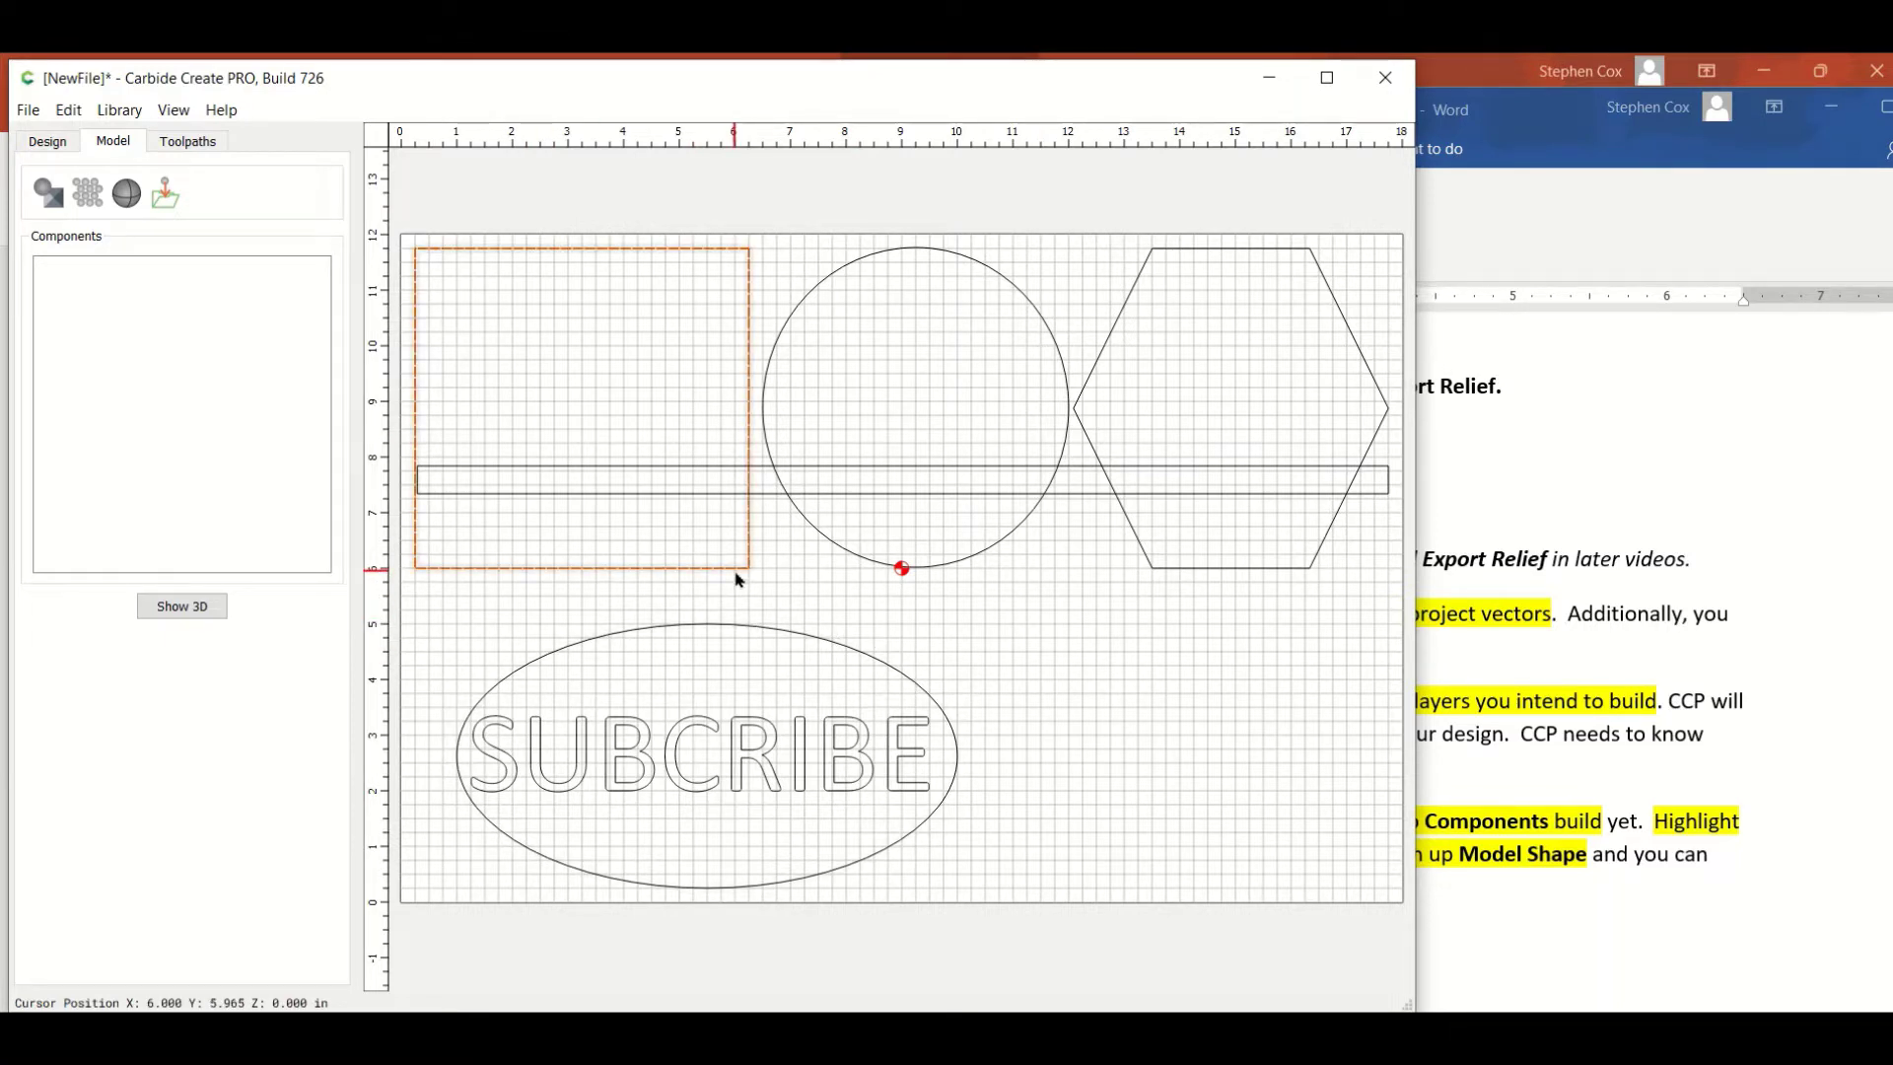
pyautogui.keyDown('shift'); pyautogui.click(893, 570); pyautogui.keyUp('shift')
pyautogui.keyDown('shift'); pyautogui.click(1135, 537); pyautogui.keyUp('shift')
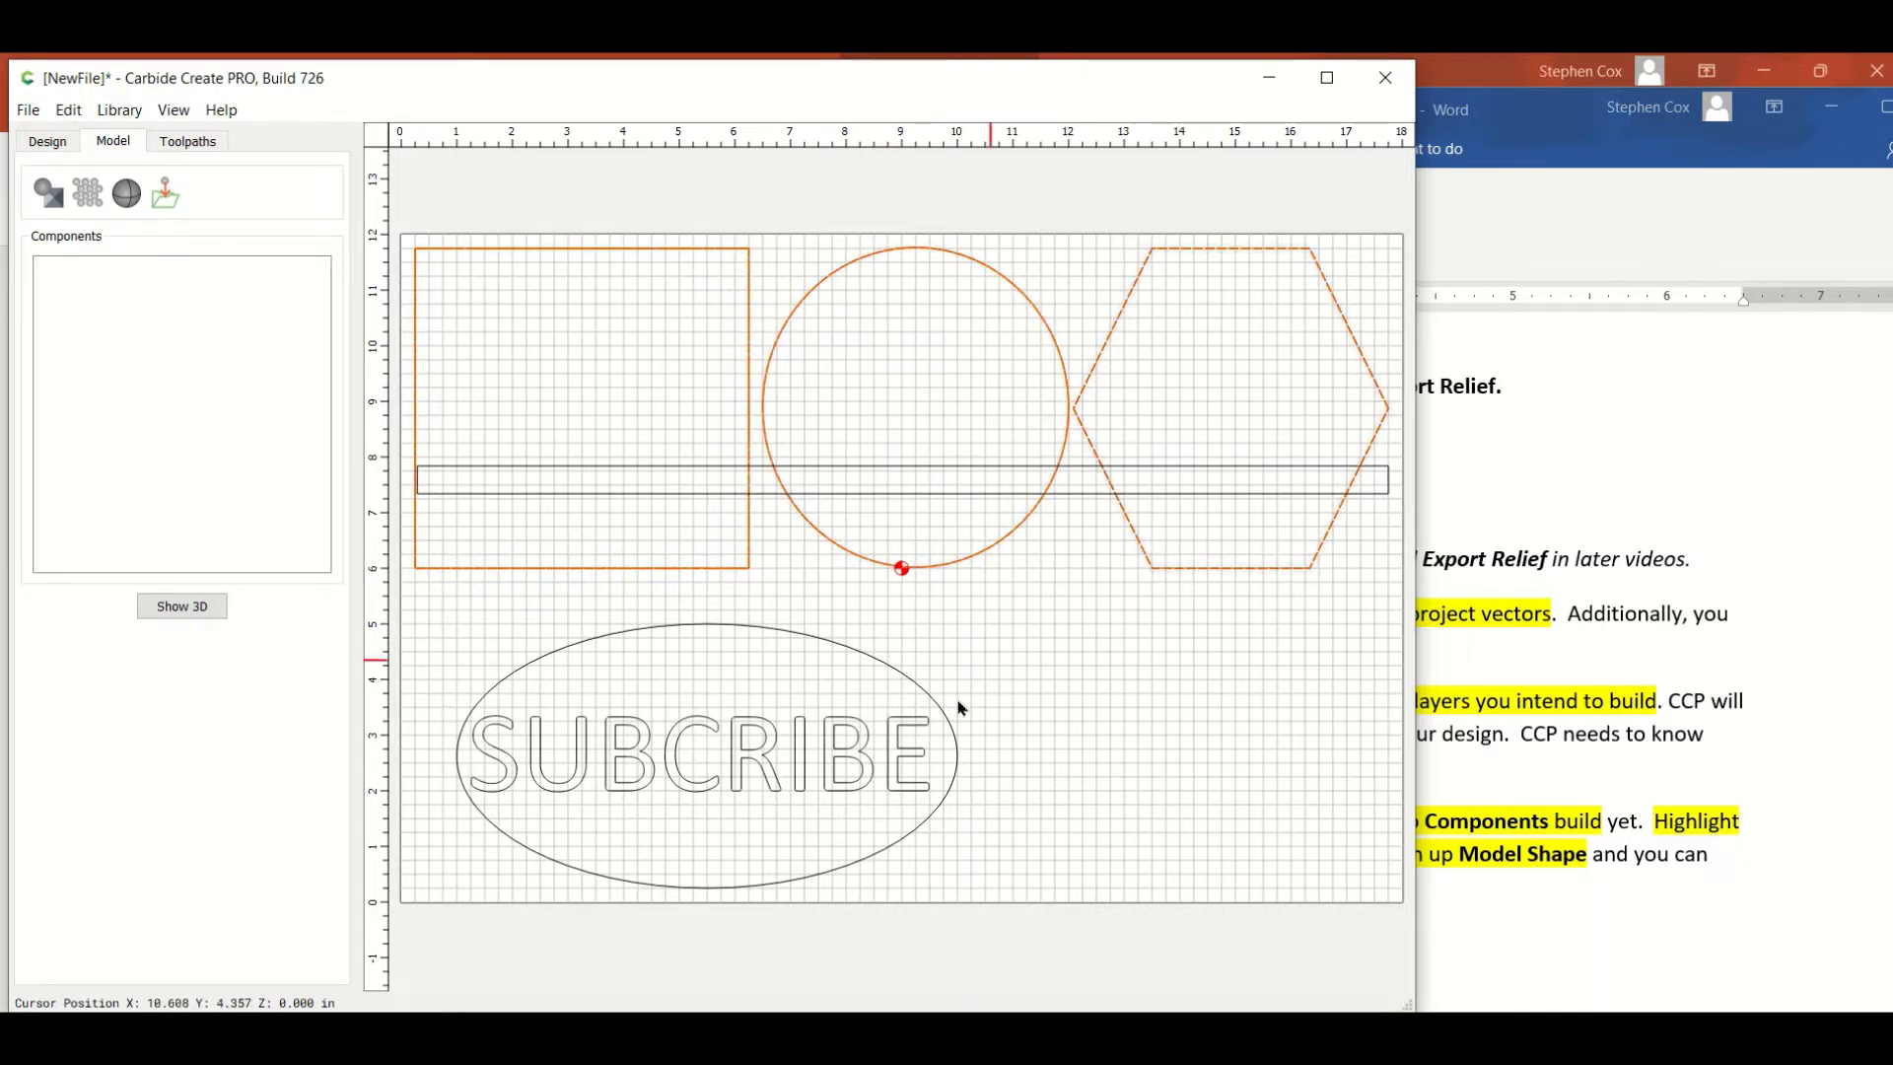
pyautogui.keyDown('shift'); pyautogui.click(955, 735); pyautogui.keyUp('shift')
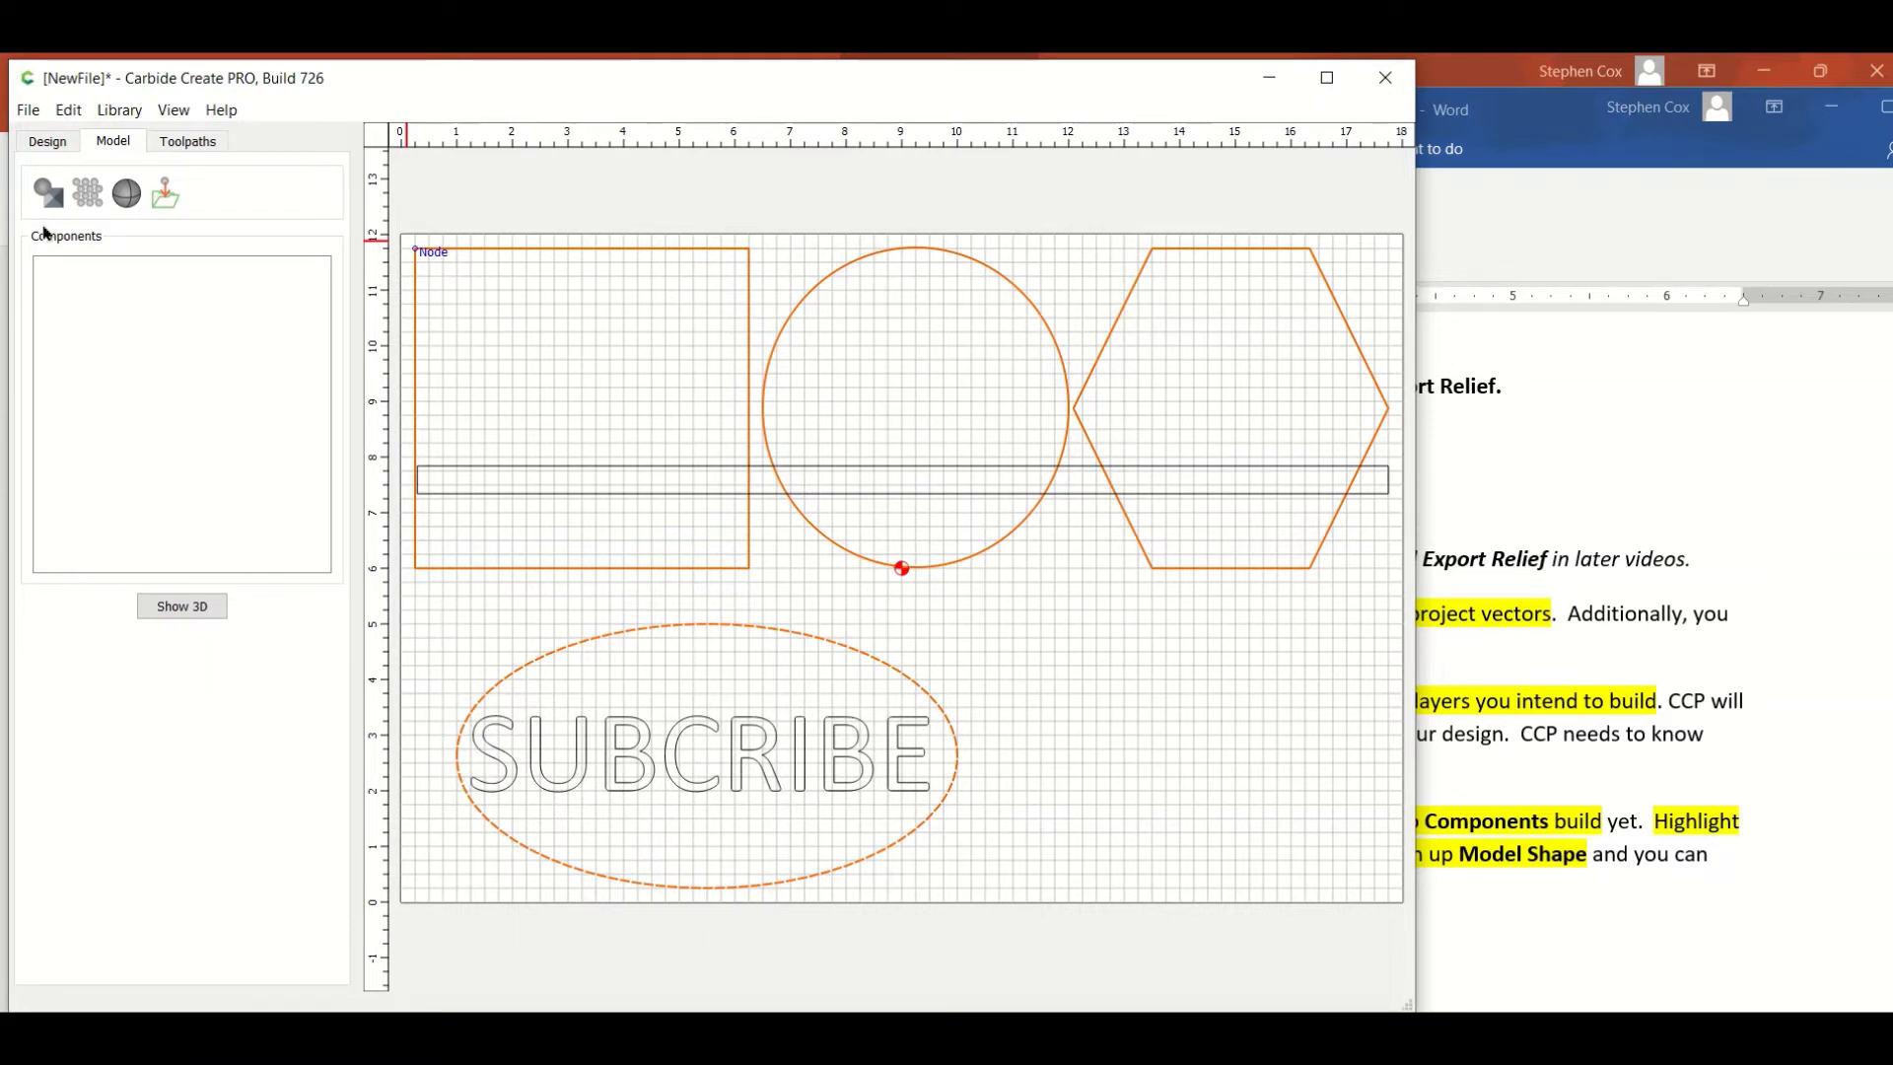
pyautogui.click(47, 141)
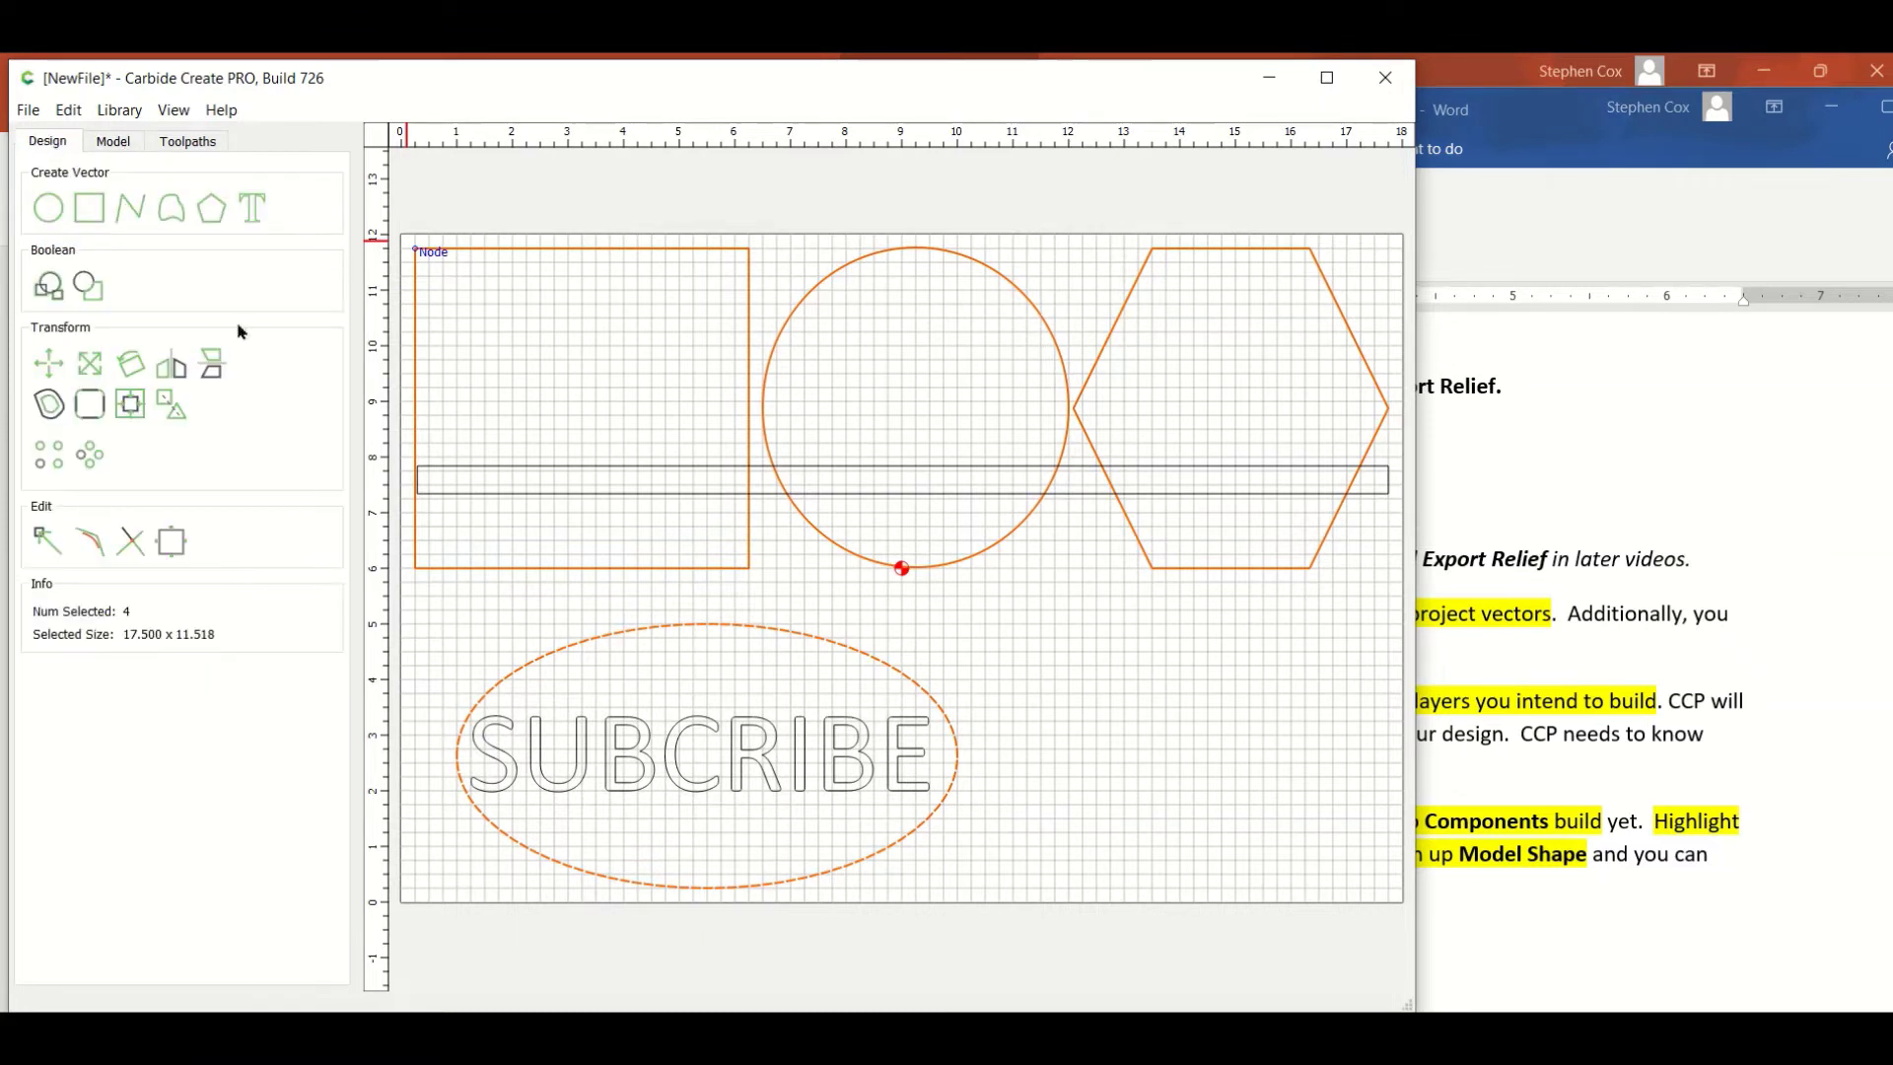
pyautogui.click(967, 608)
pyautogui.click(750, 569)
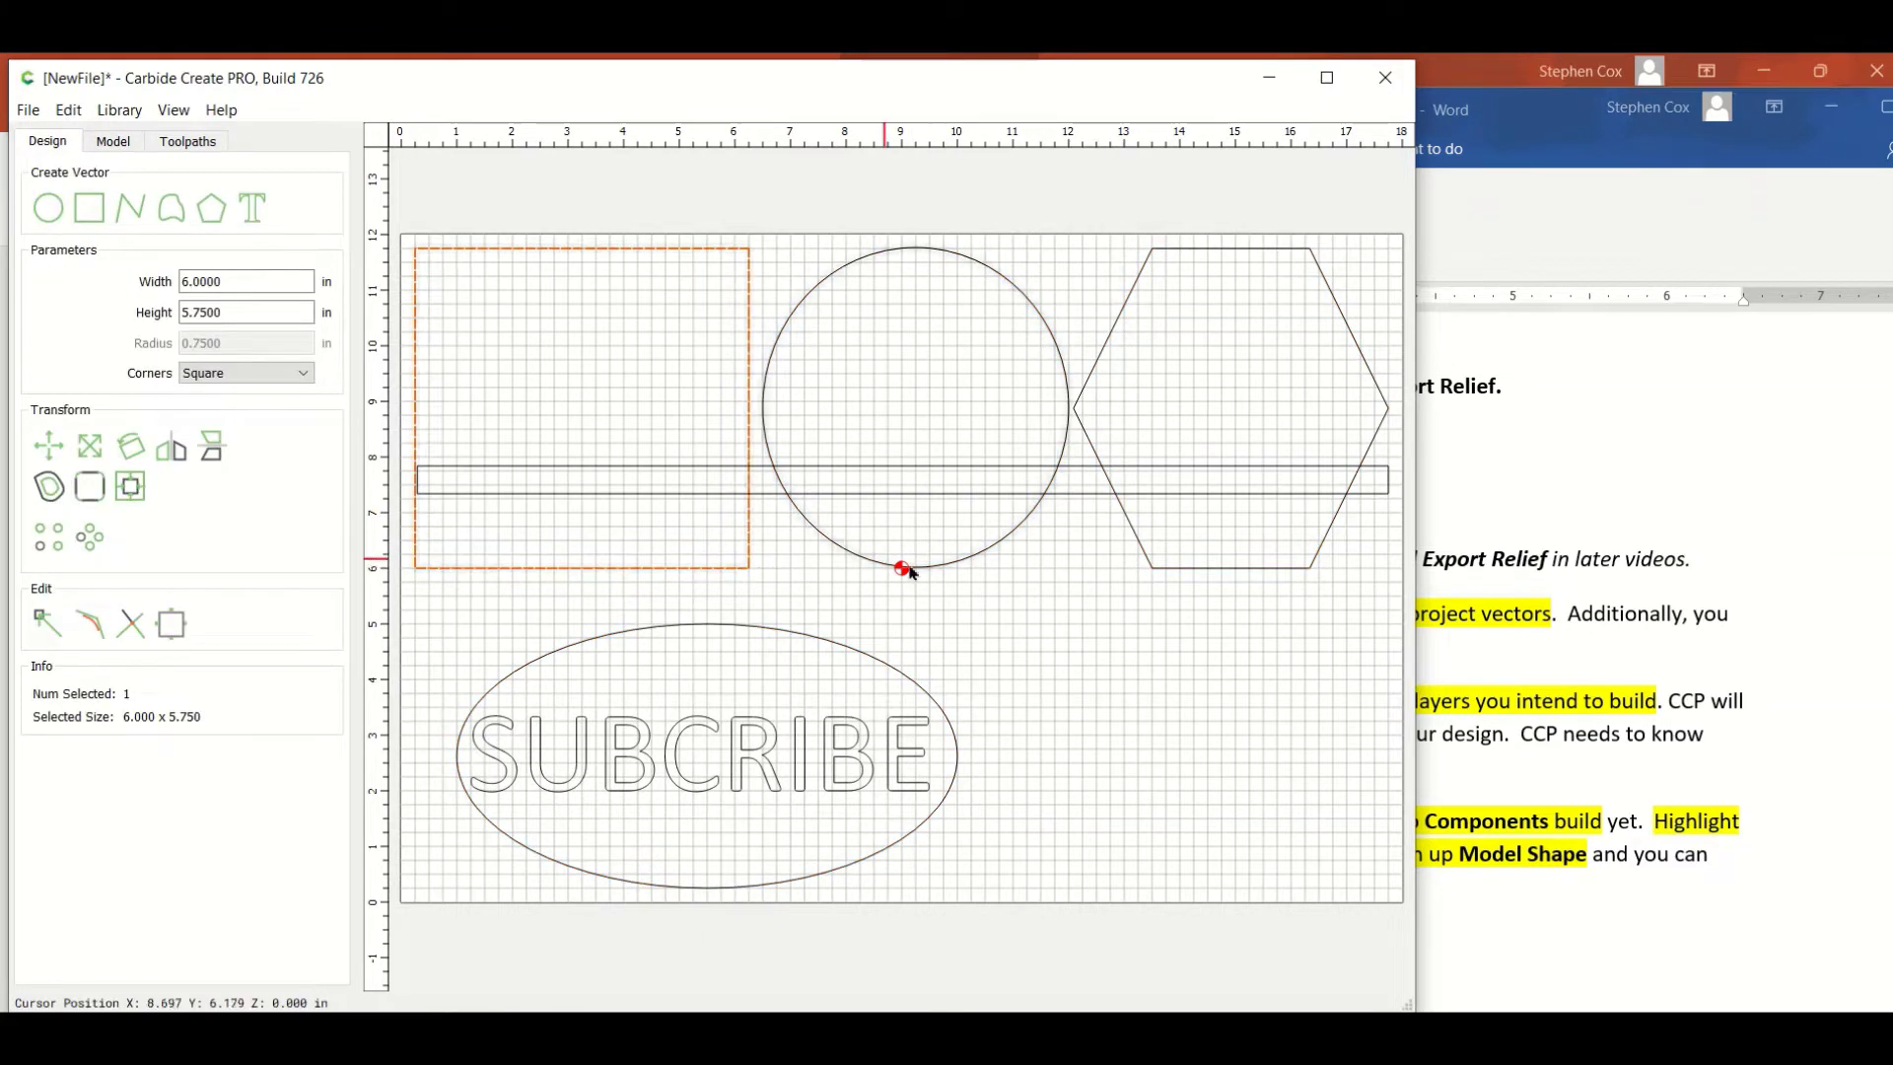
pyautogui.keyDown('shift'); pyautogui.click(903, 568); pyautogui.keyUp('shift')
pyautogui.keyDown('shift'); pyautogui.click(1186, 568); pyautogui.keyUp('shift')
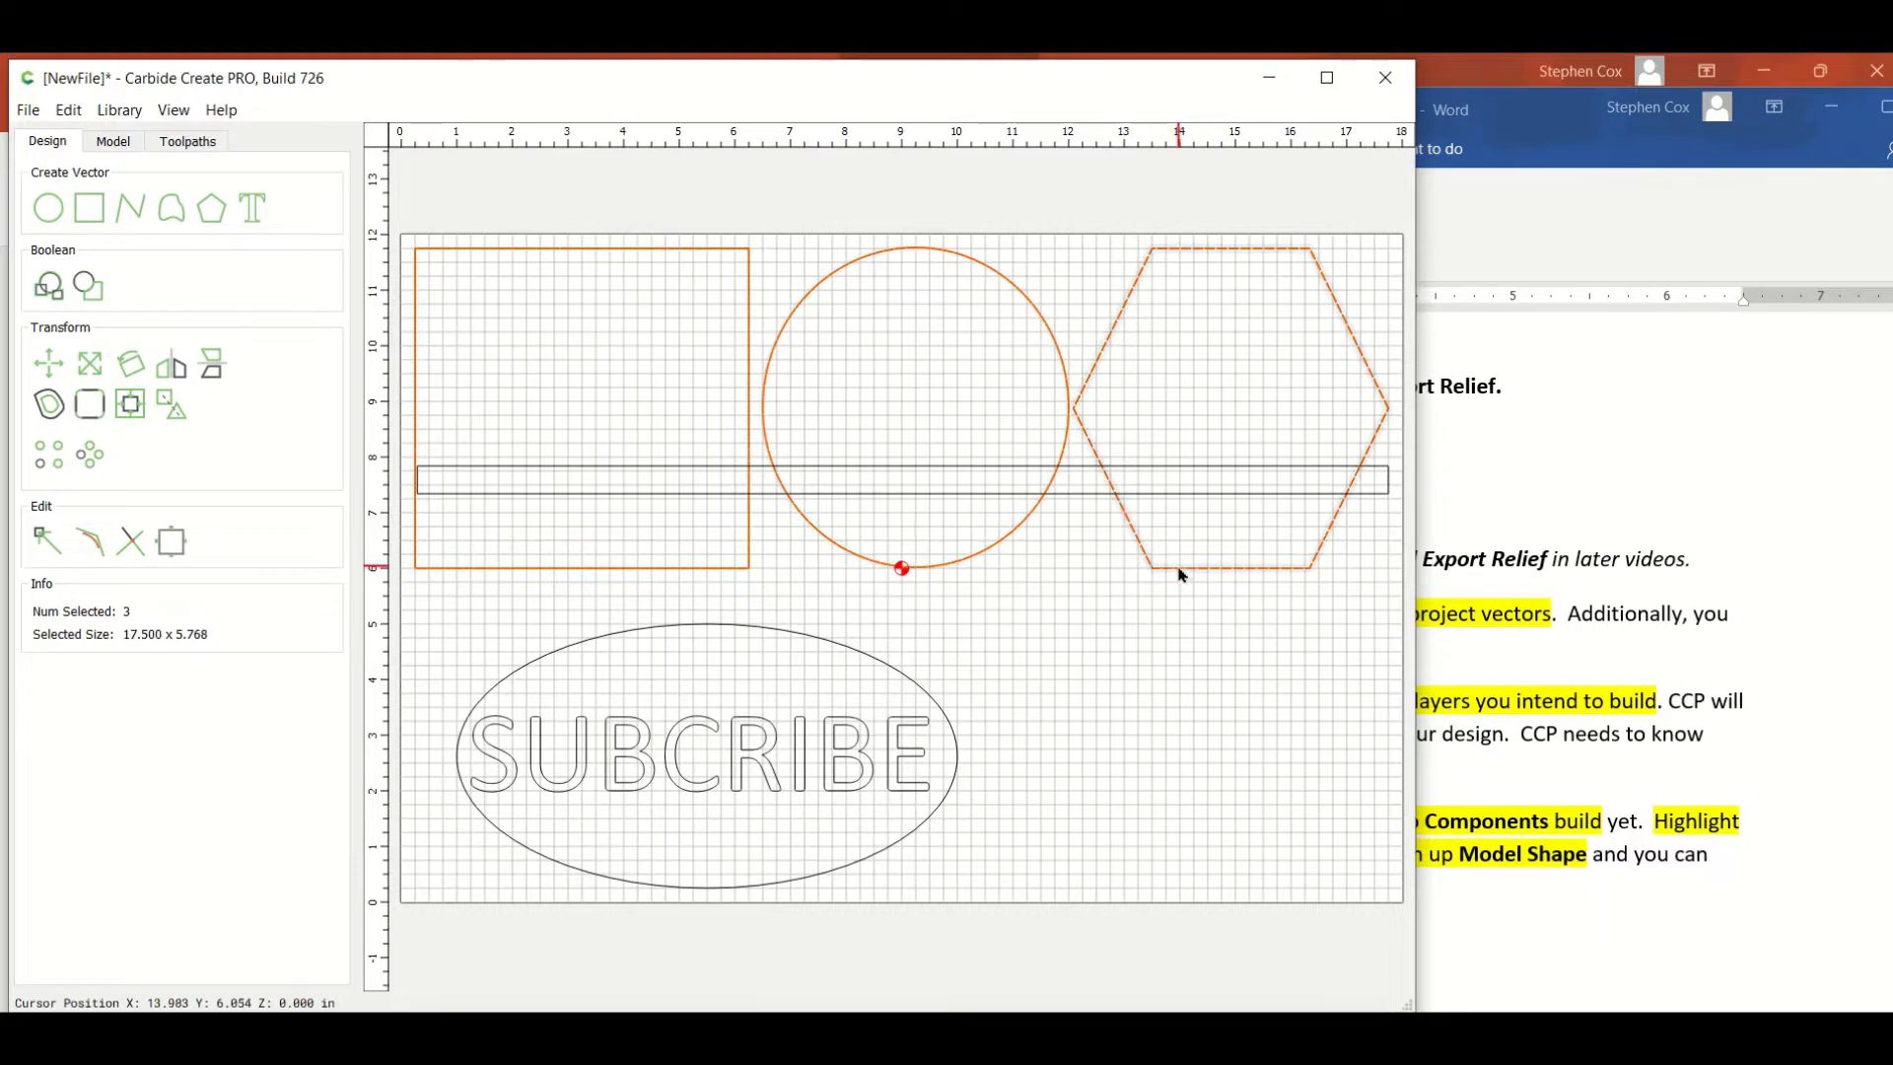
# Apply a 1-inch inside offset twice to the three shapes, then deselect.
pyautogui.click(49, 404)
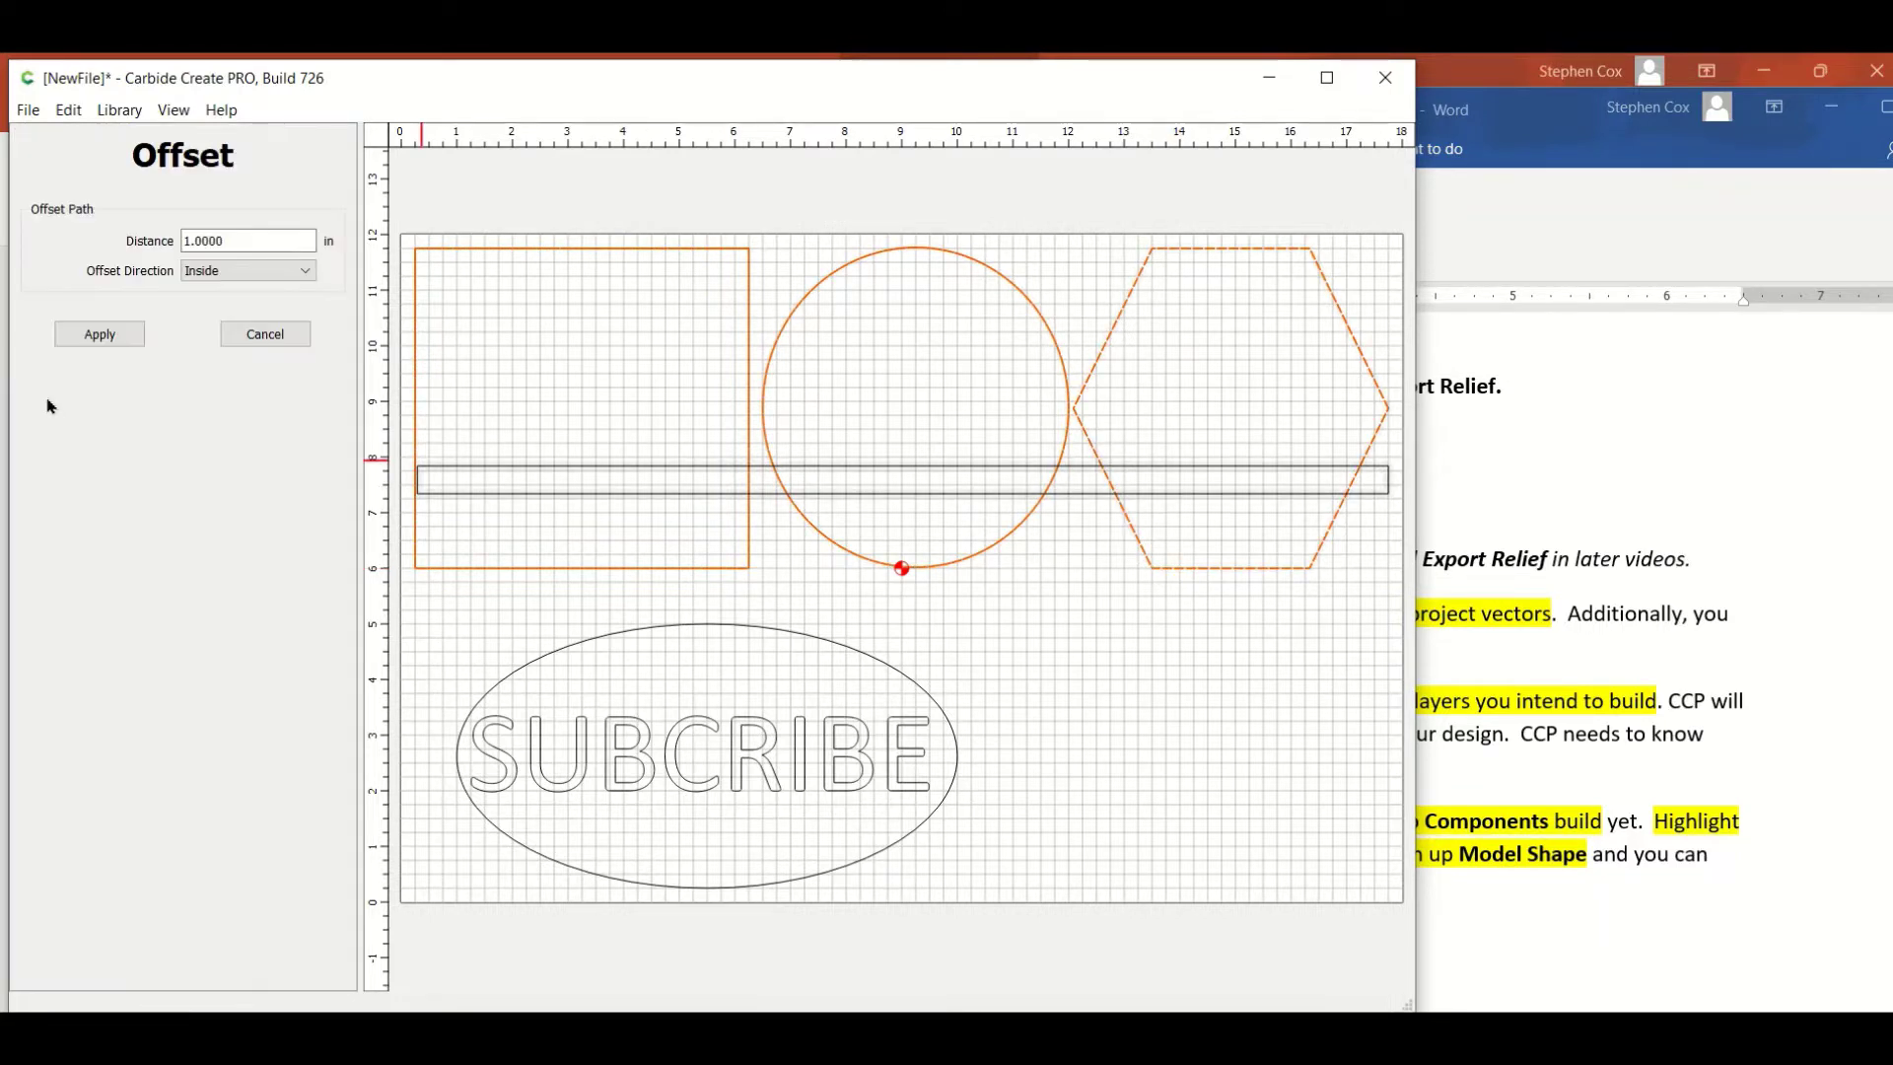
pyautogui.click(133, 344)
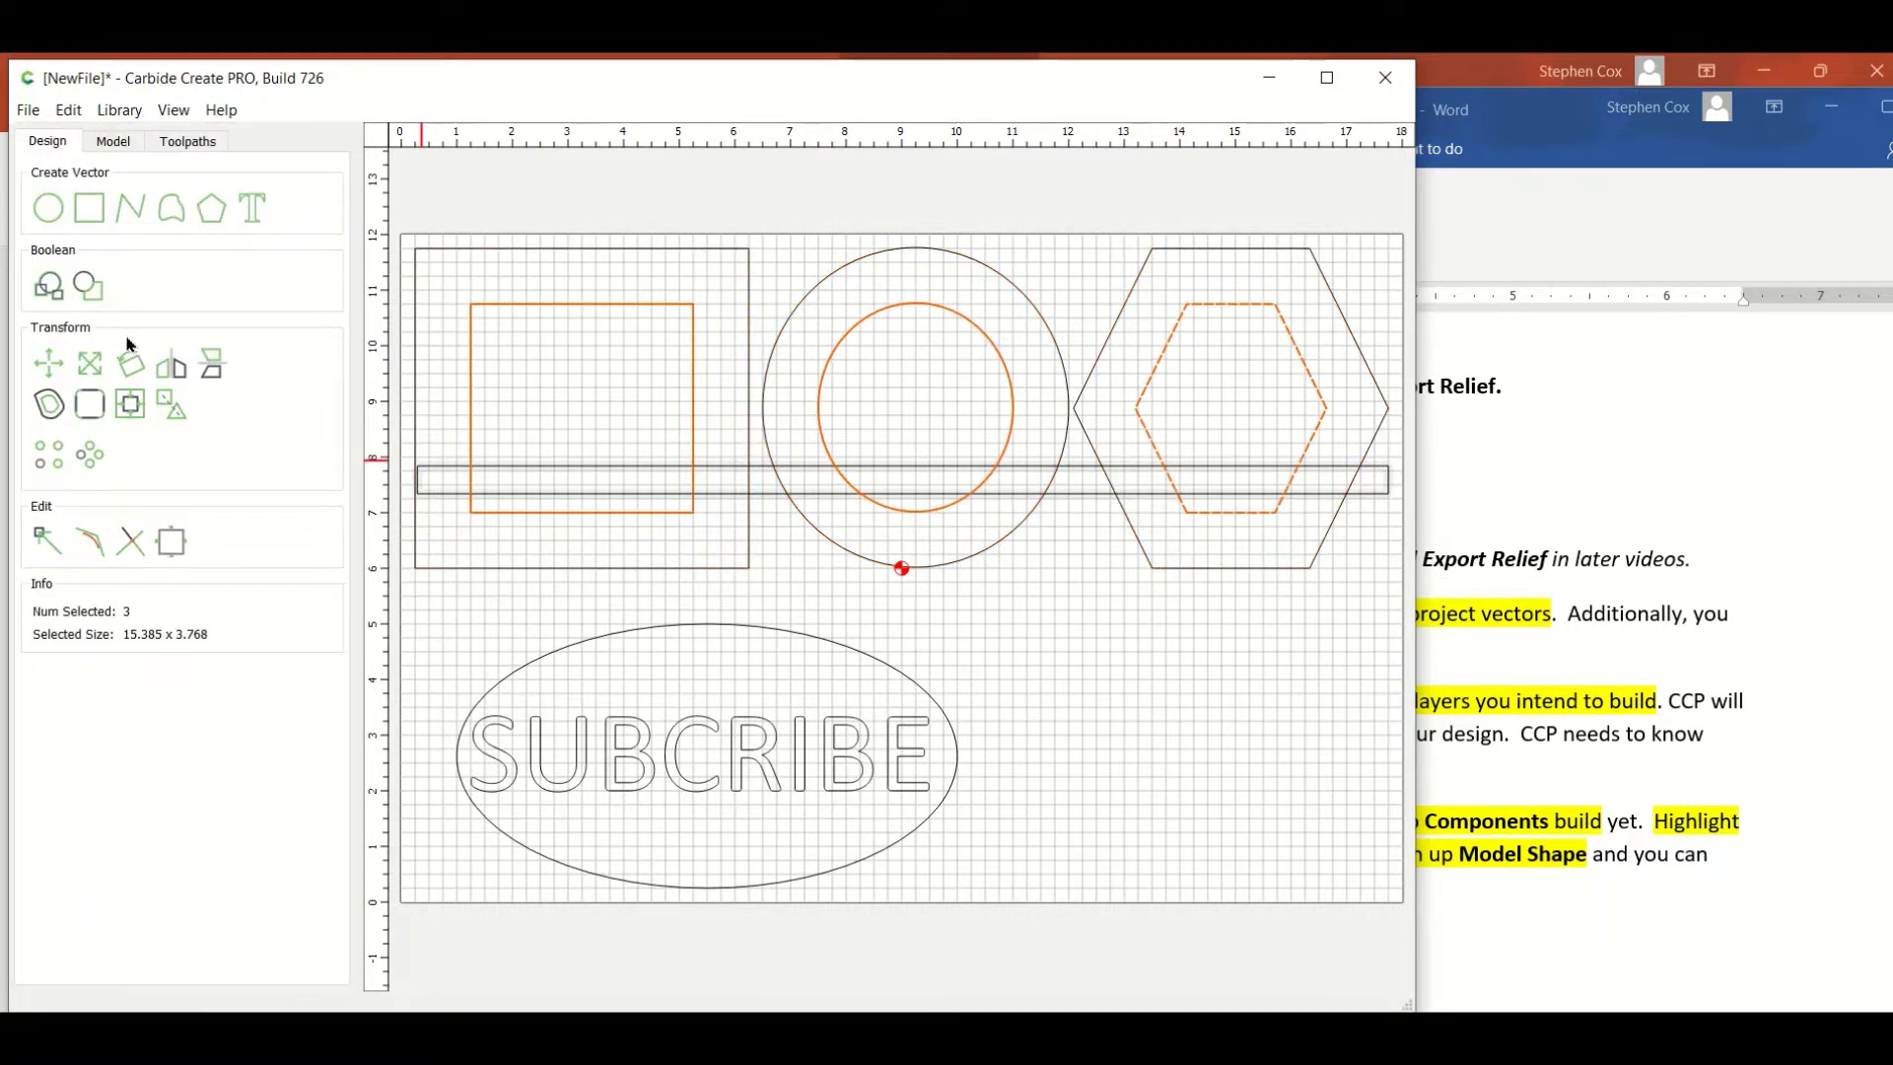
pyautogui.click(51, 405)
pyautogui.click(126, 342)
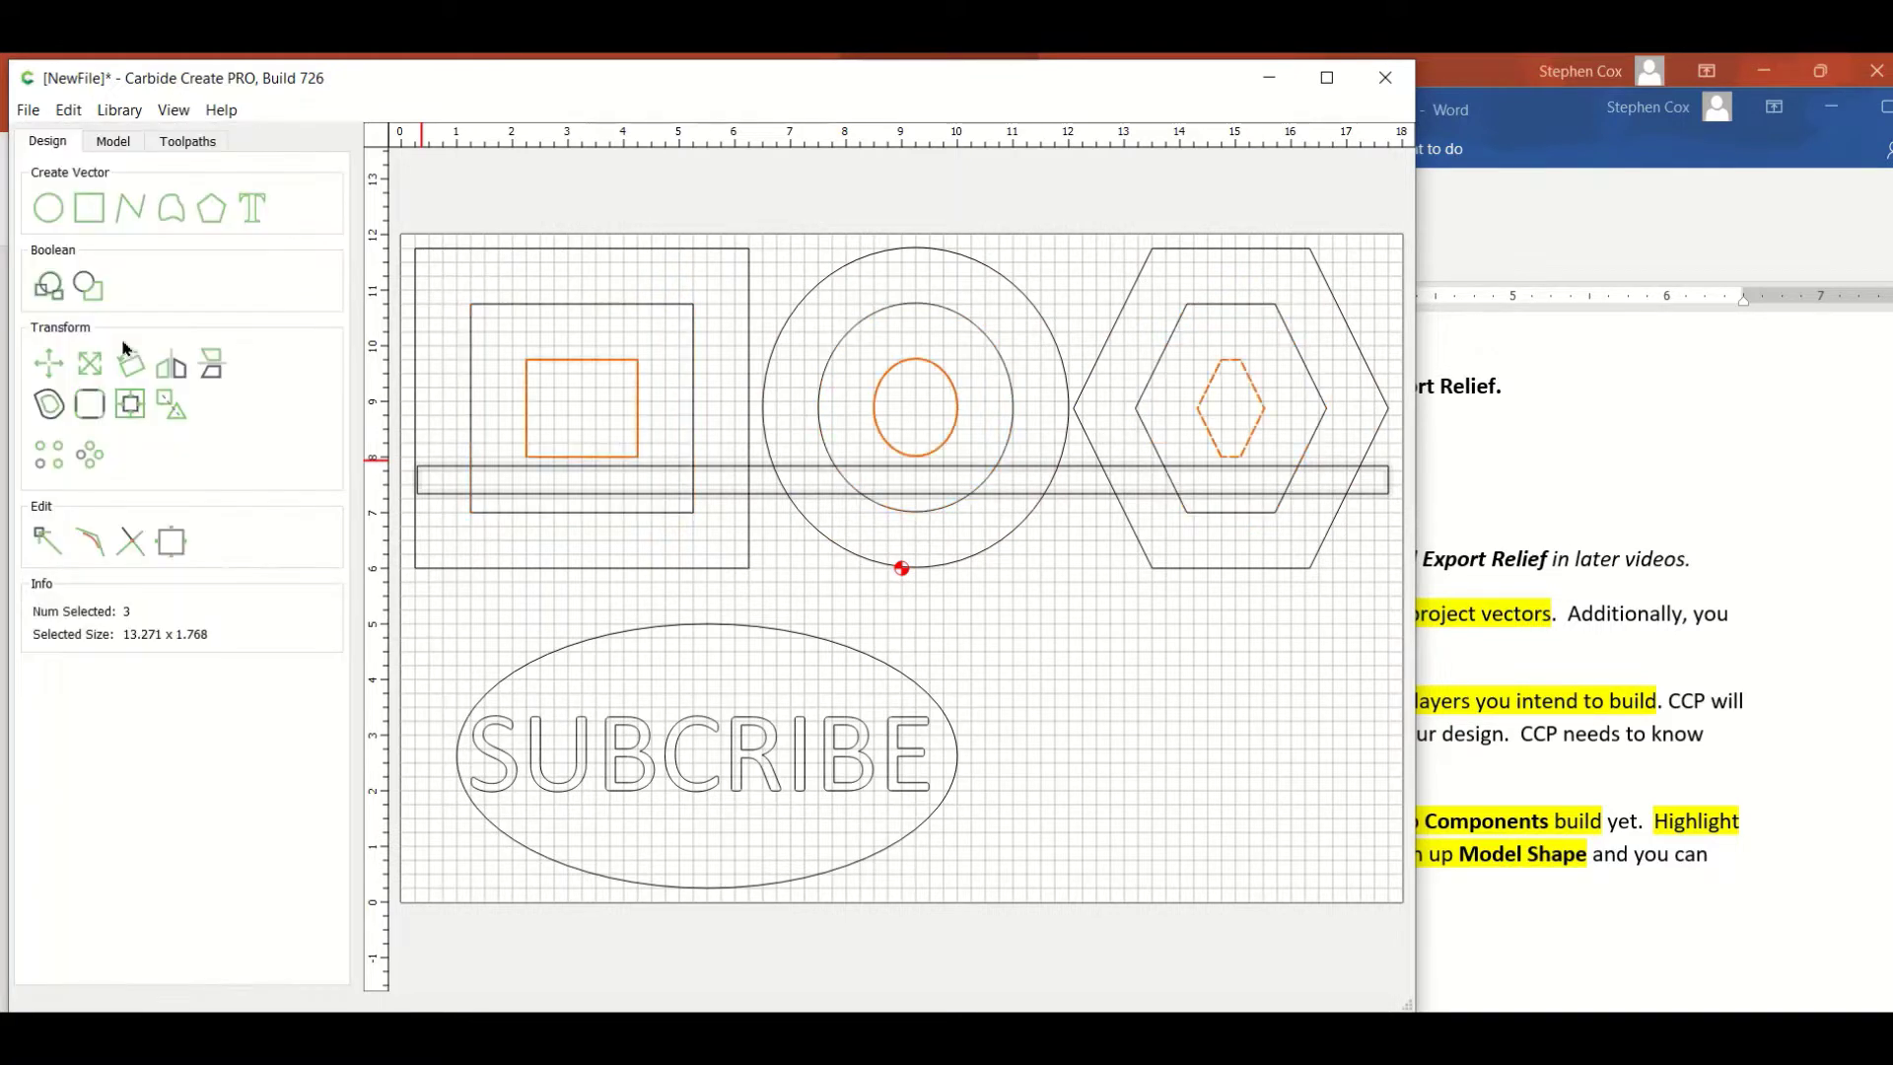
pyautogui.click(892, 635)
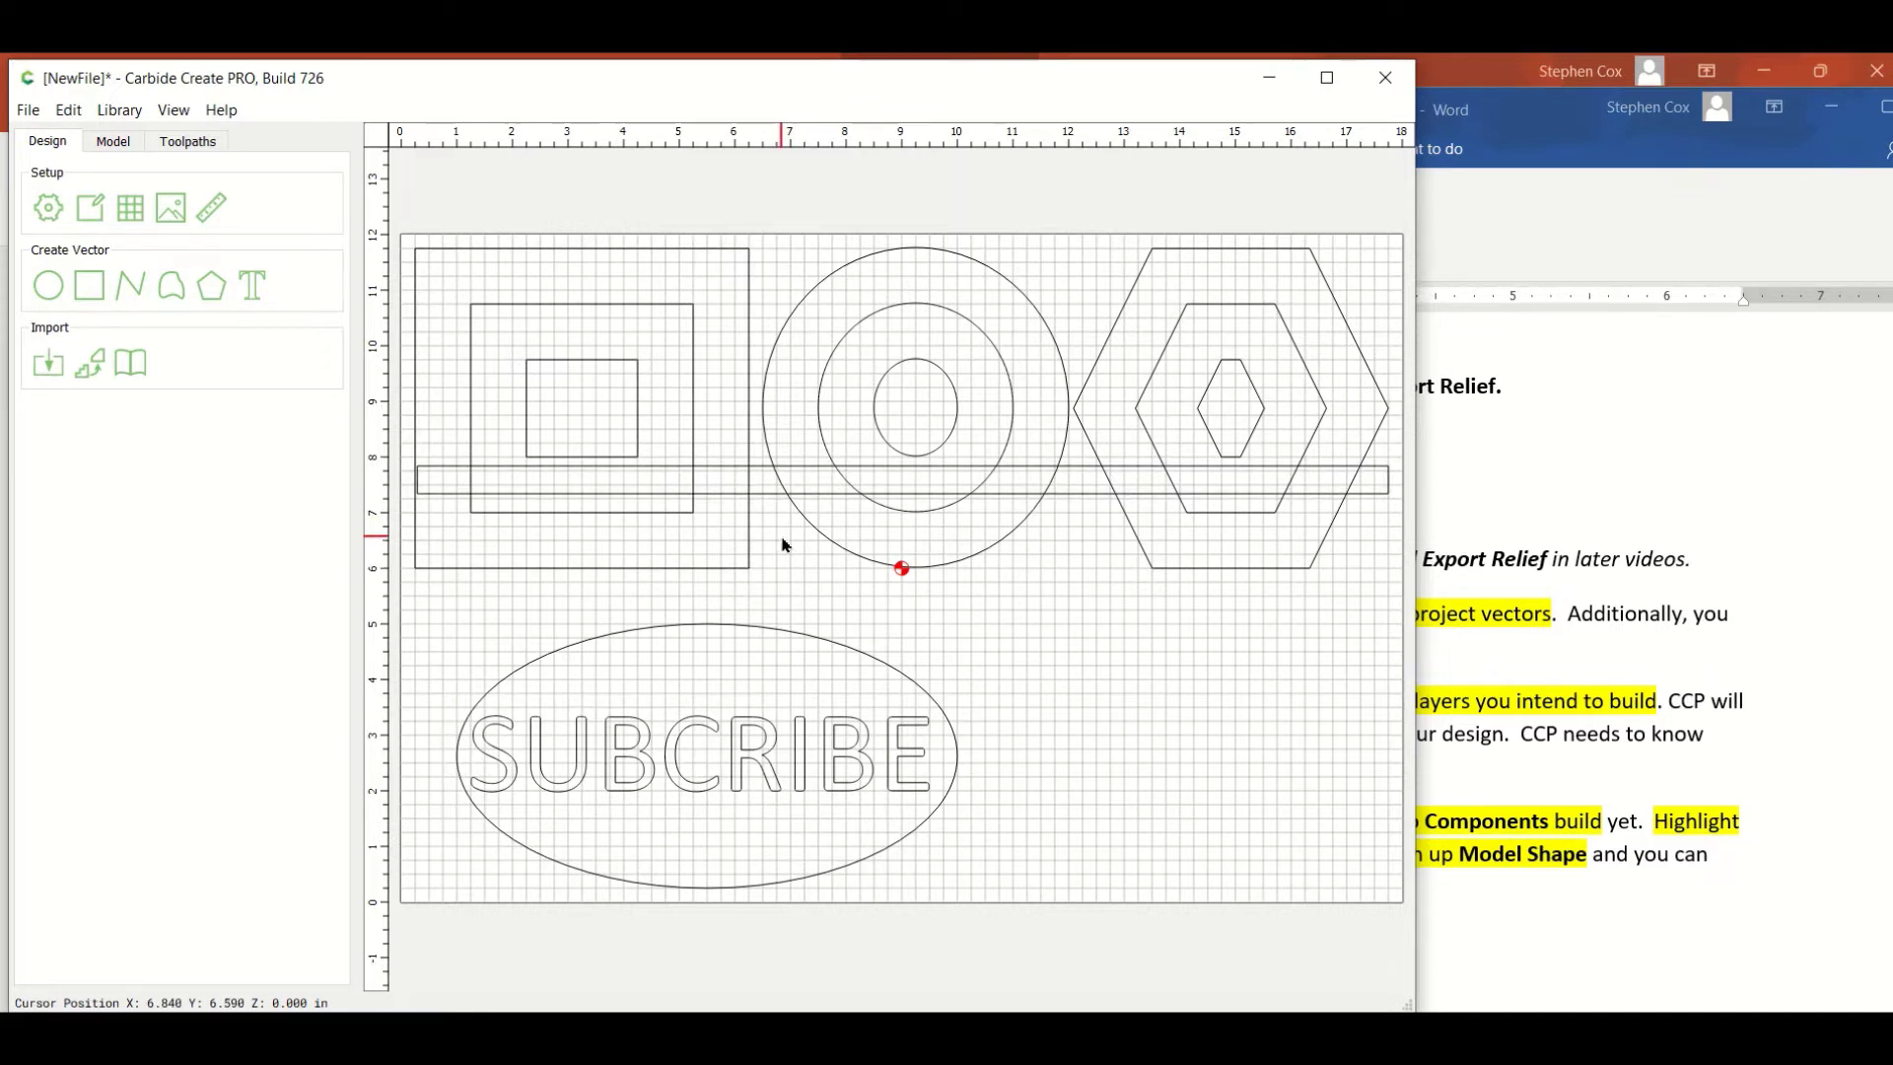
# On the Model tab, select the outer square, large circle, outer hexagon and SUBCRIBE ellipse.
pyautogui.click(113, 141)
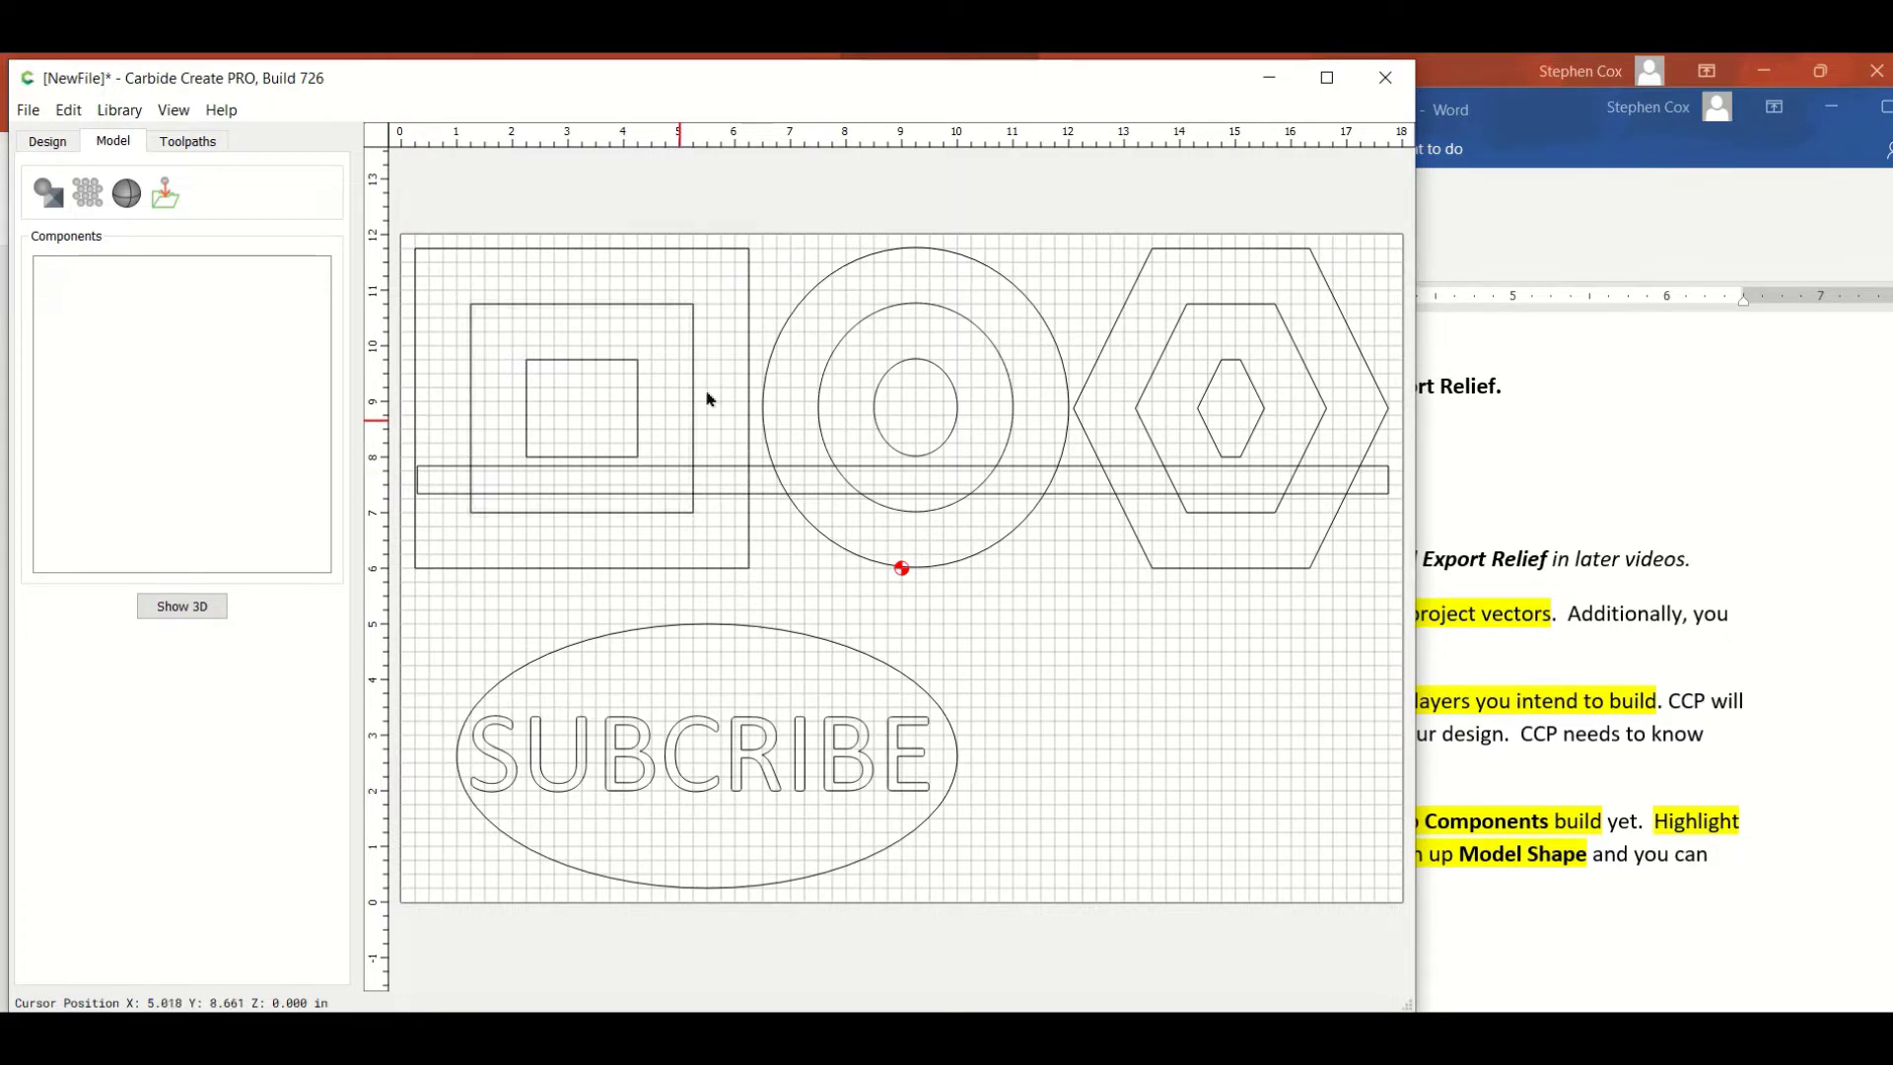
pyautogui.click(736, 569)
pyautogui.keyDown('shift'); pyautogui.click(998, 562); pyautogui.keyUp('shift')
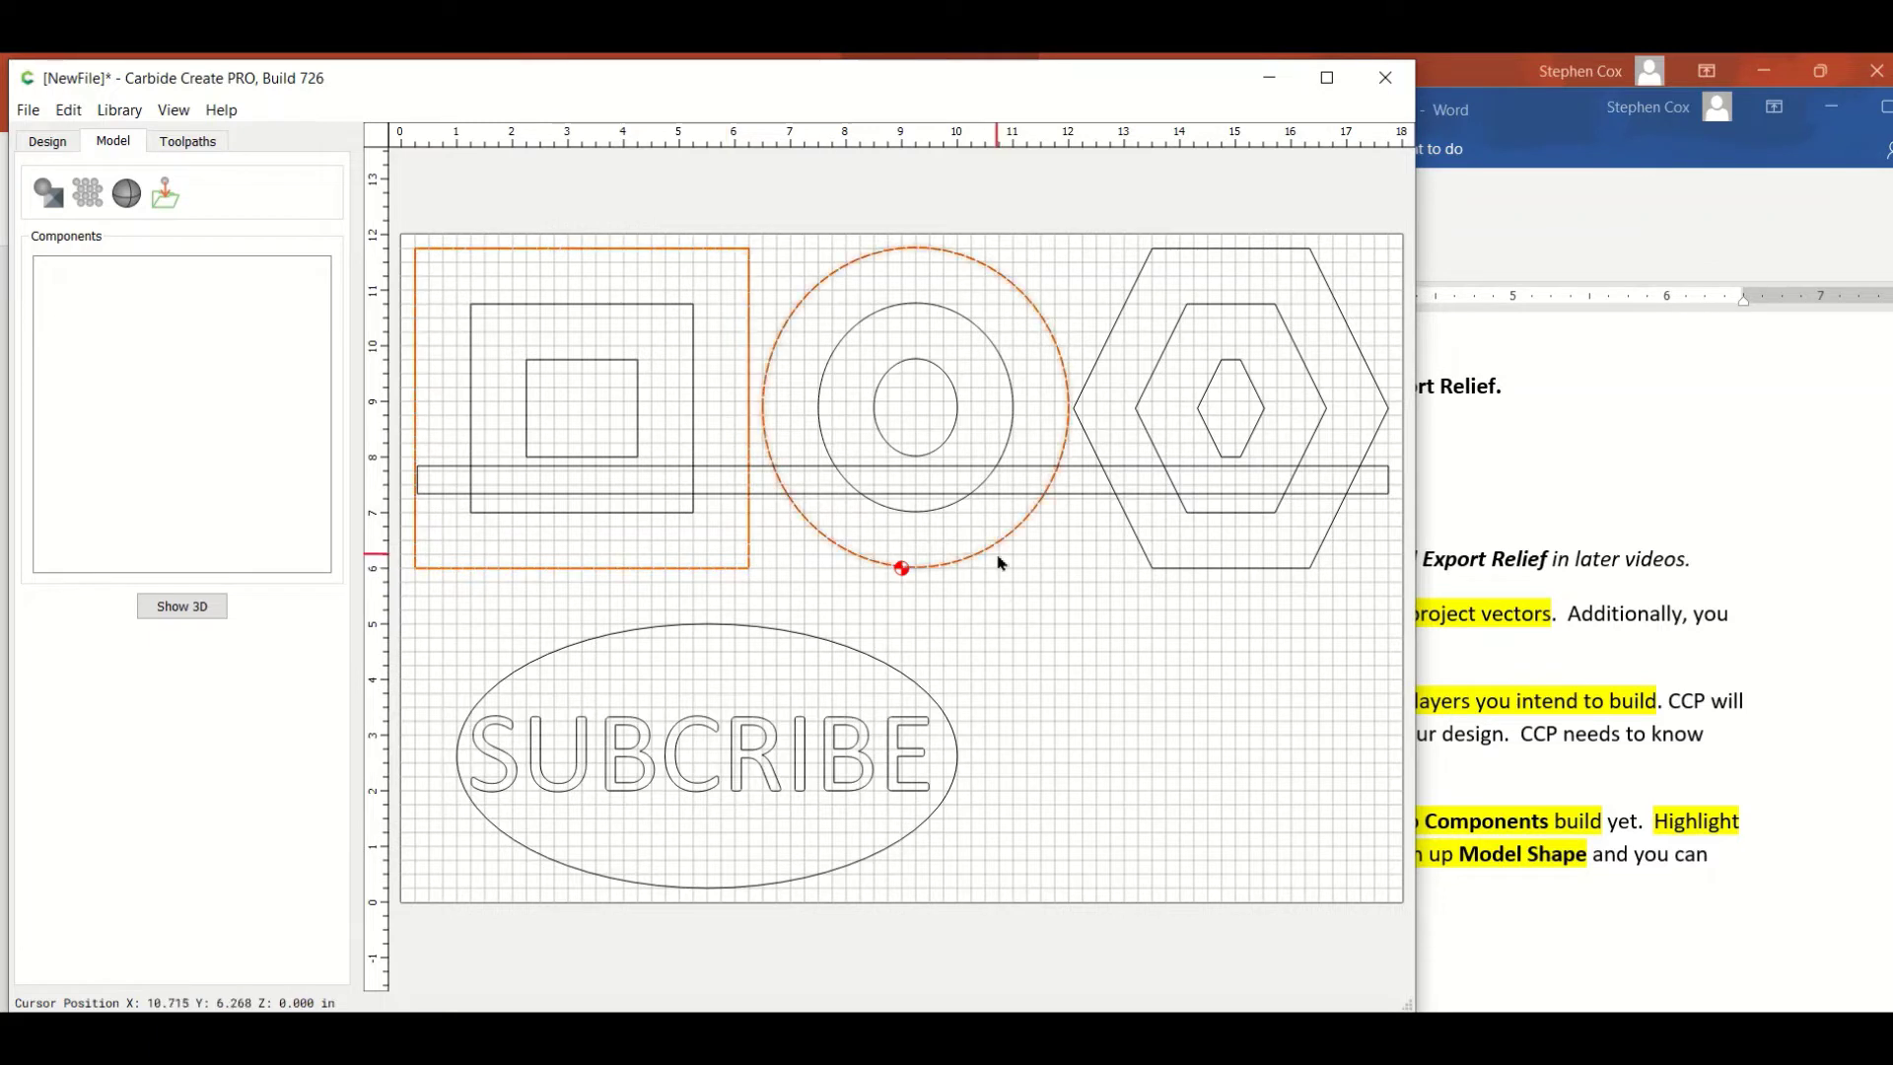
pyautogui.keyDown('shift'); pyautogui.click(1144, 566); pyautogui.keyUp('shift')
pyautogui.keyDown('shift'); pyautogui.click(949, 727); pyautogui.keyUp('shift')
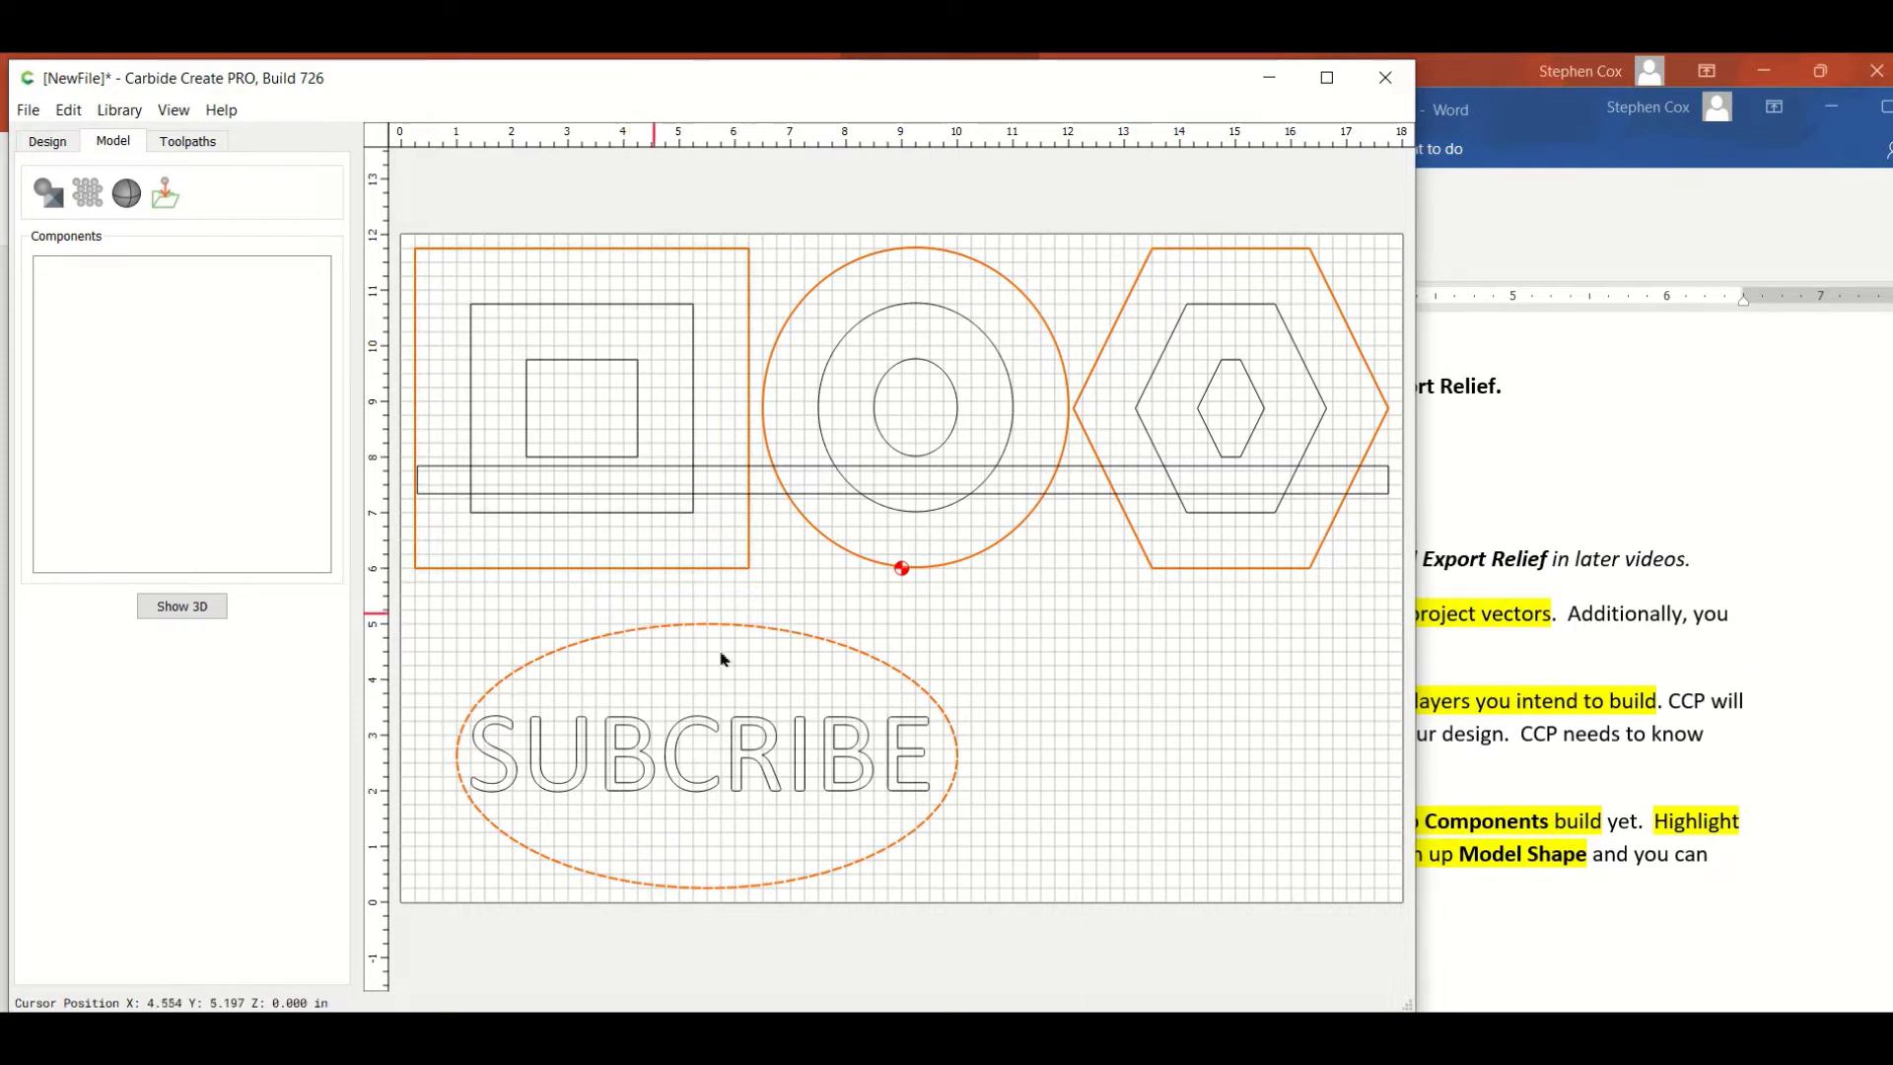
# Apply a Flat, 1-inch model shape named 'Base Flat 1 Add' to the four selected shapes.
pyautogui.click(48, 198)
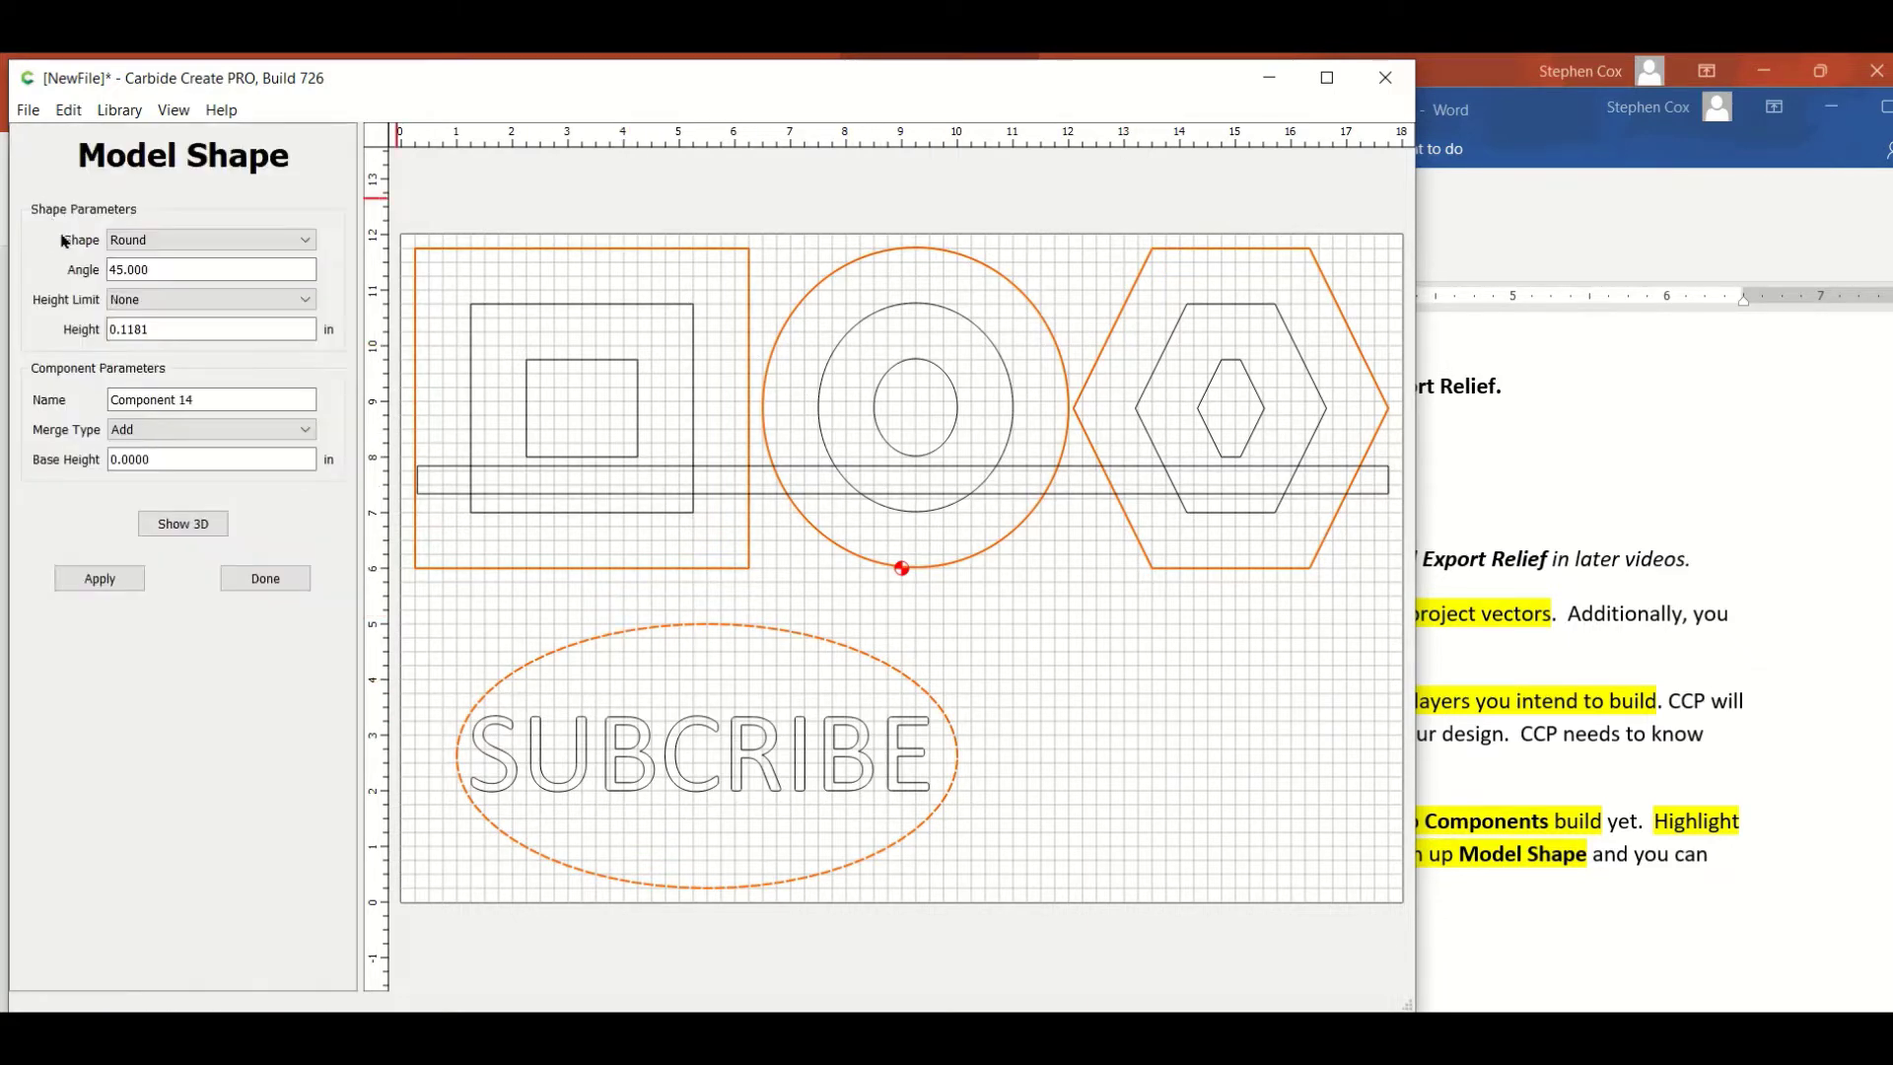
pyautogui.click(308, 241)
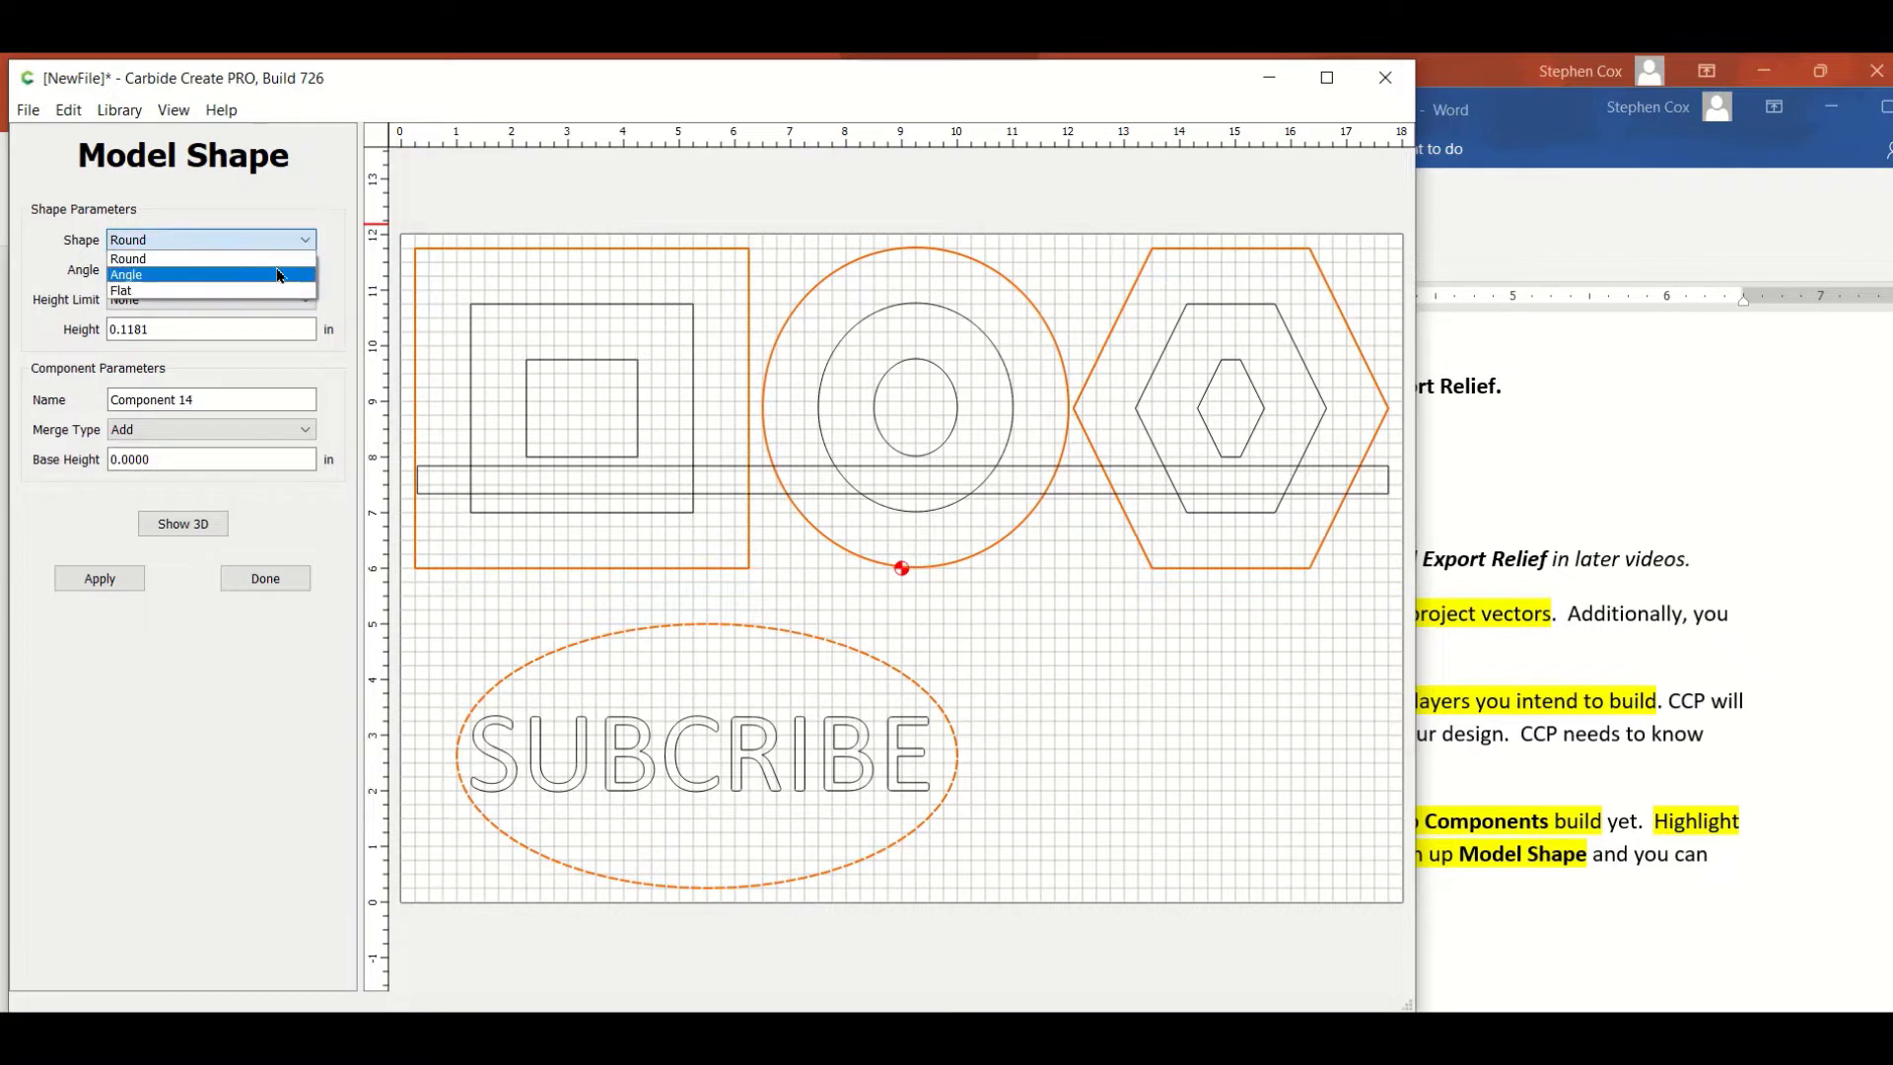
pyautogui.click(276, 291)
pyautogui.moveTo(209, 329); pyautogui.dragTo(94, 331)
pyautogui.write('1')
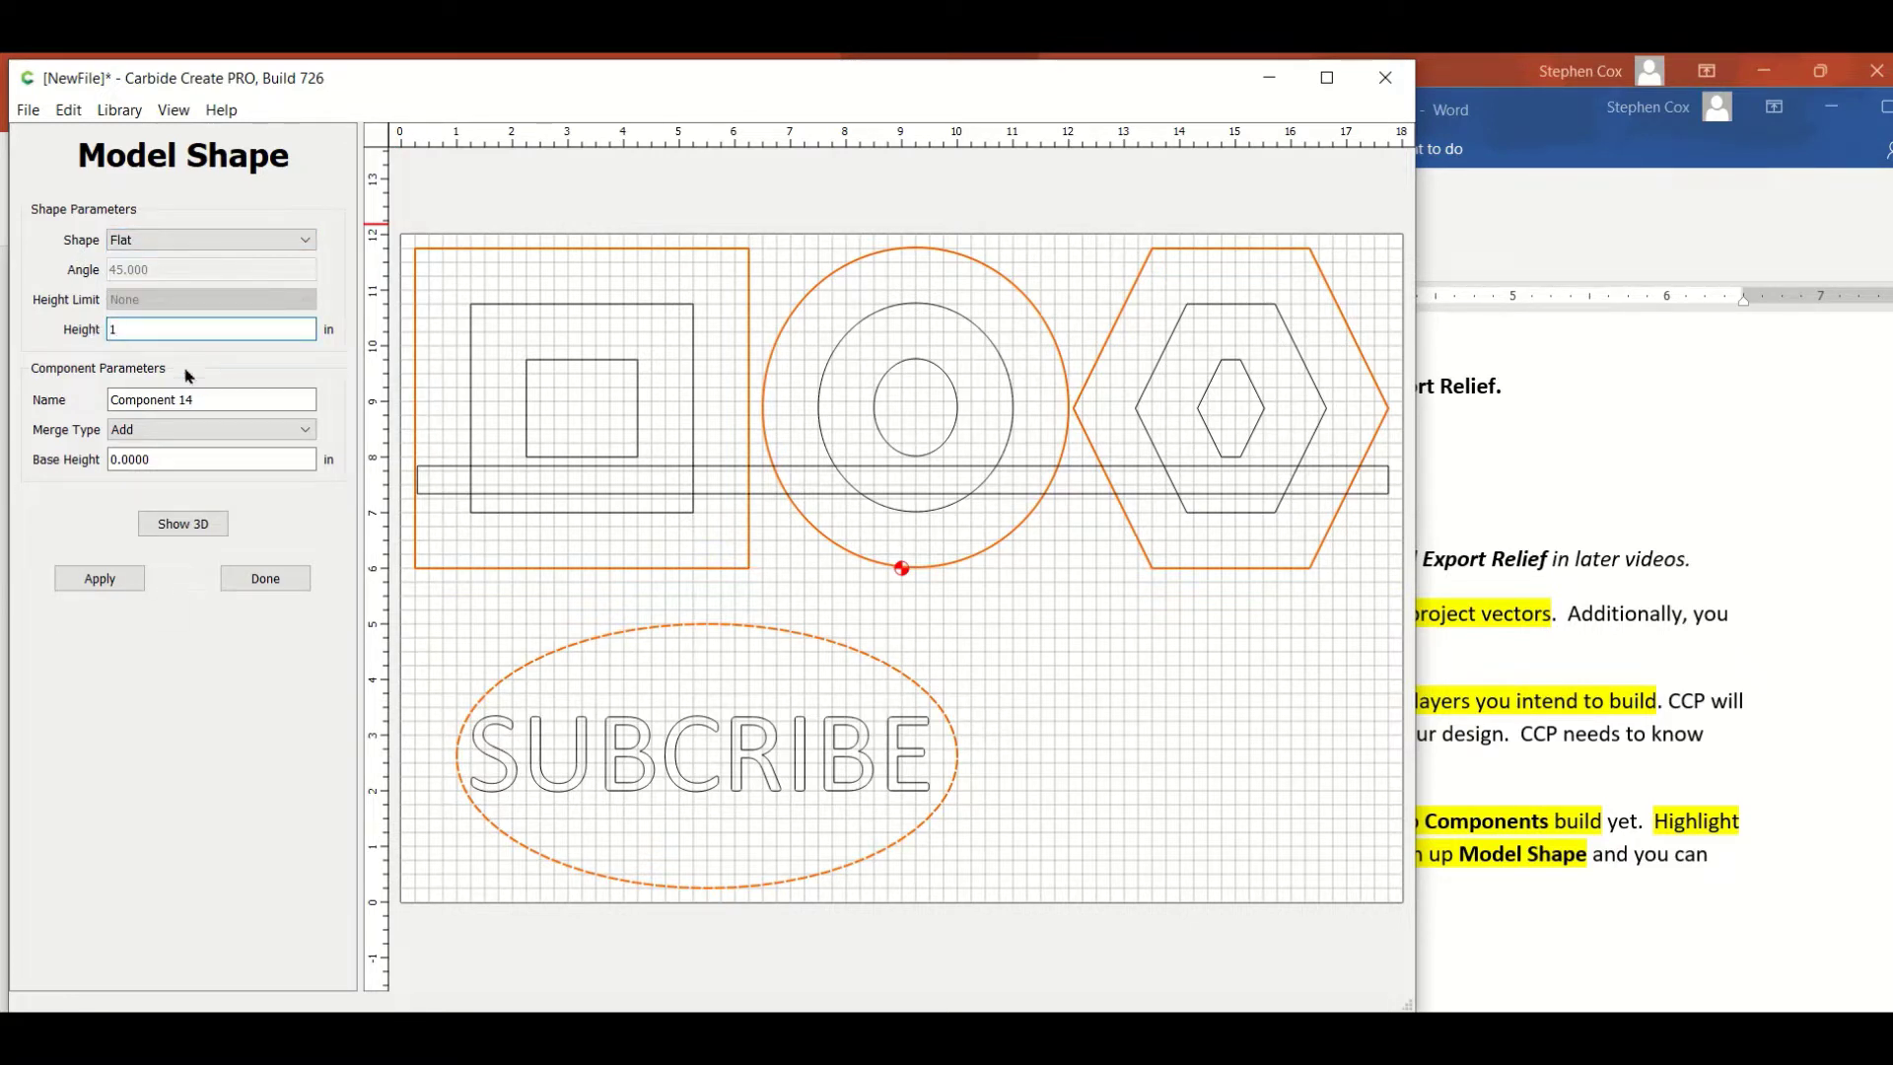
pyautogui.press('Tab')
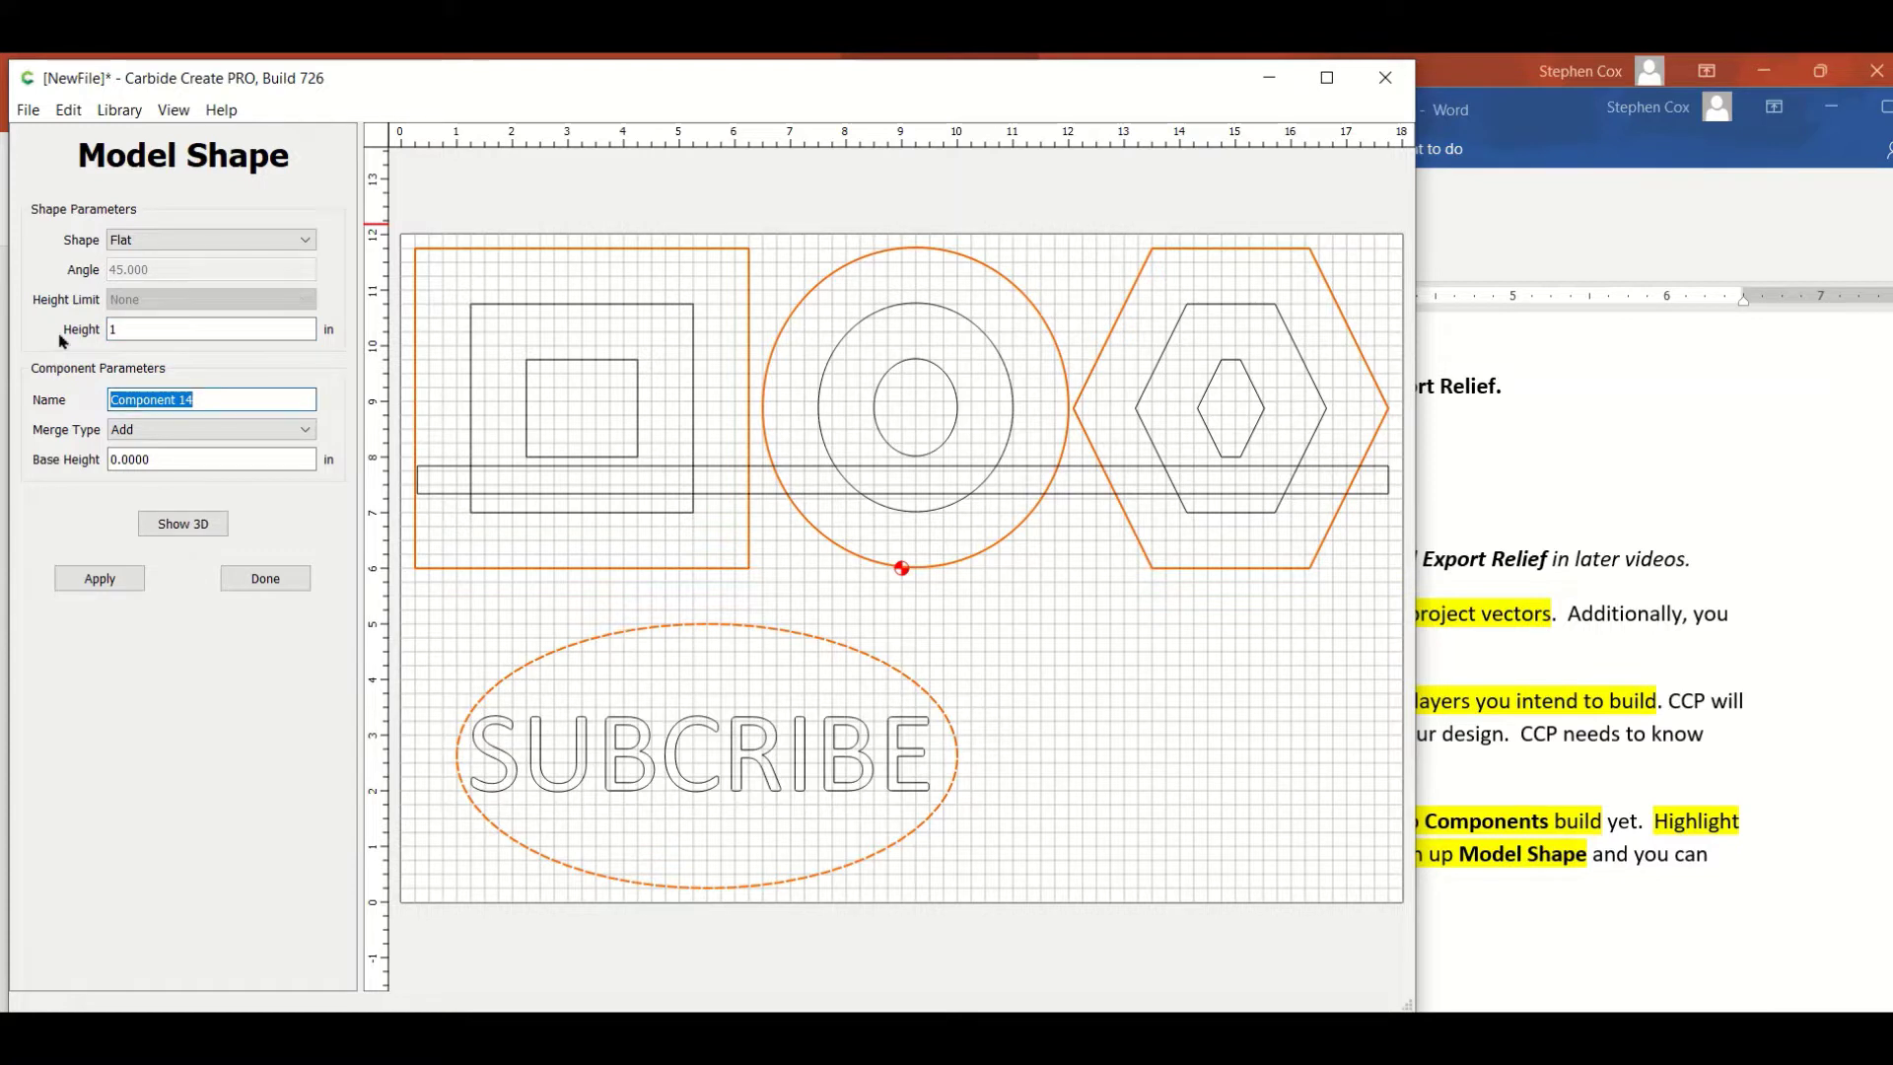
pyautogui.write('Base Flat 1 ')
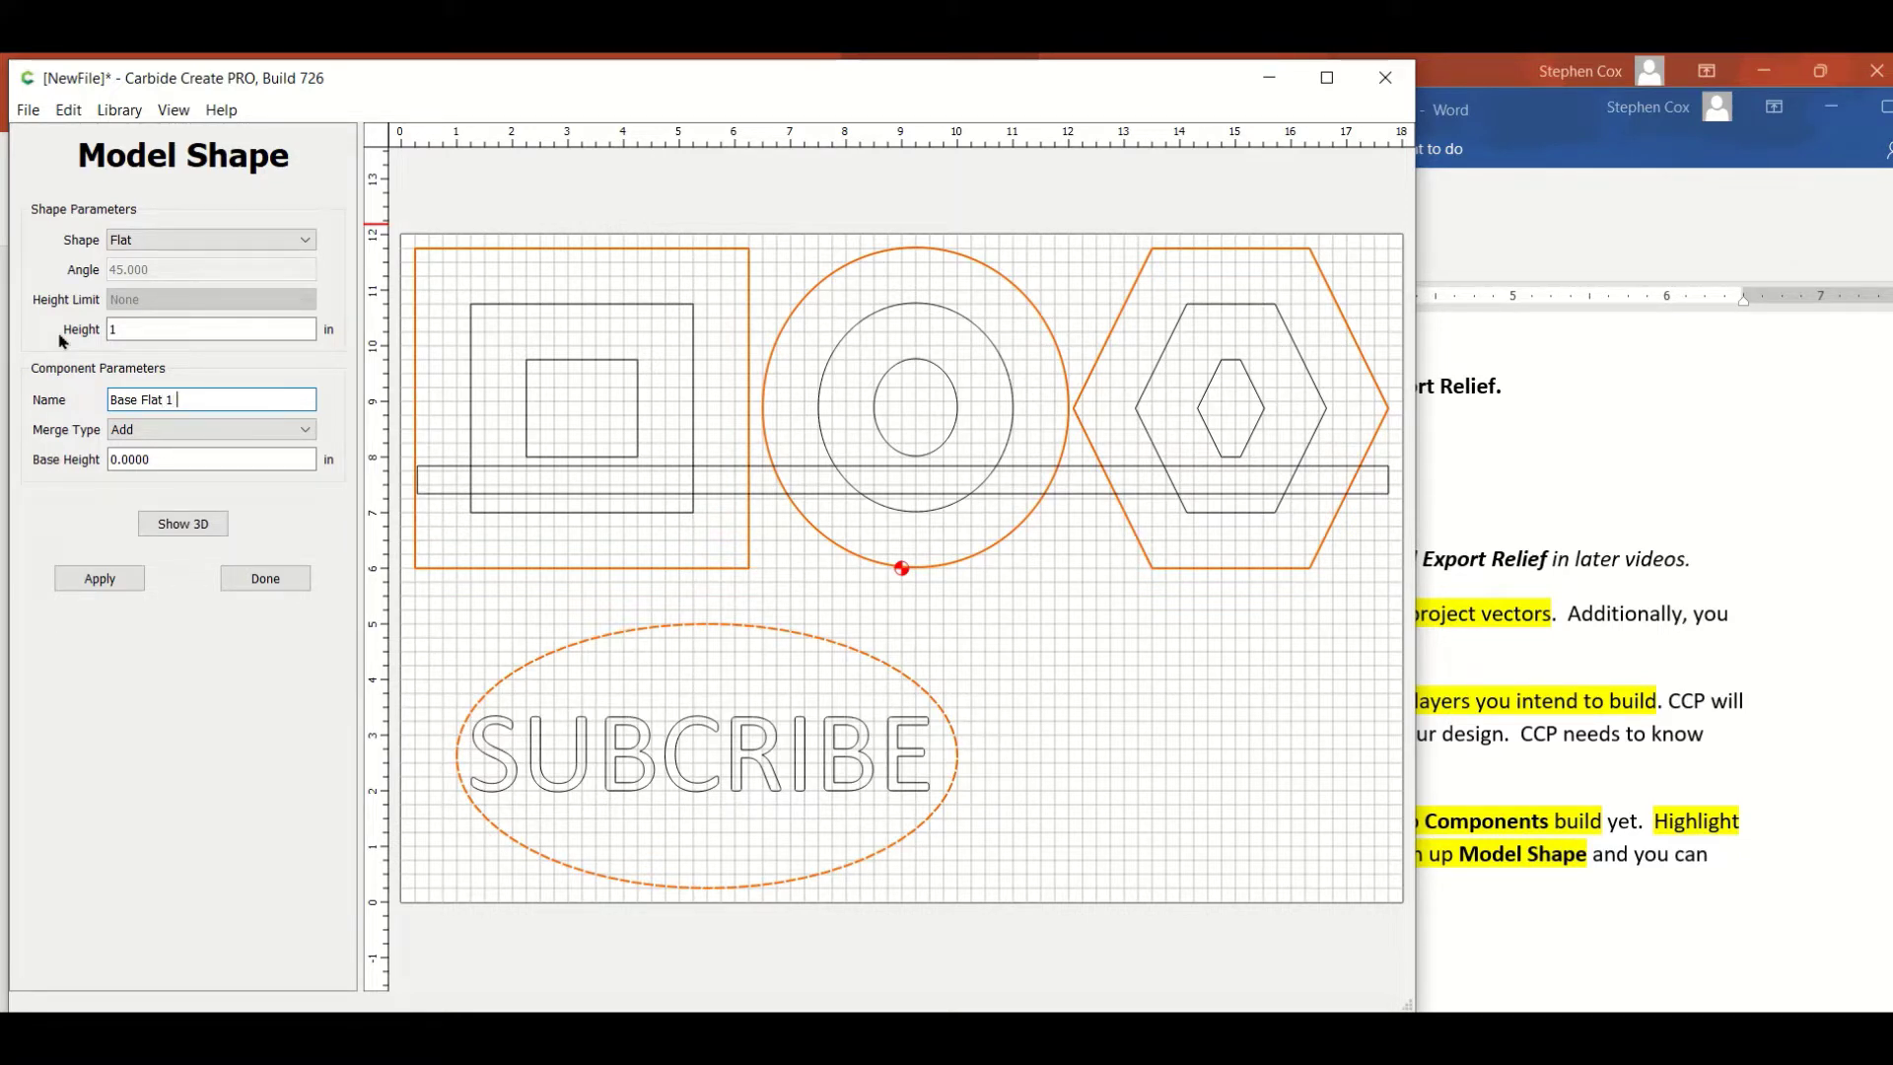
pyautogui.write('bb')
pyautogui.press('BackSpace')
pyautogui.press('BackSpace')
pyautogui.write('dd')
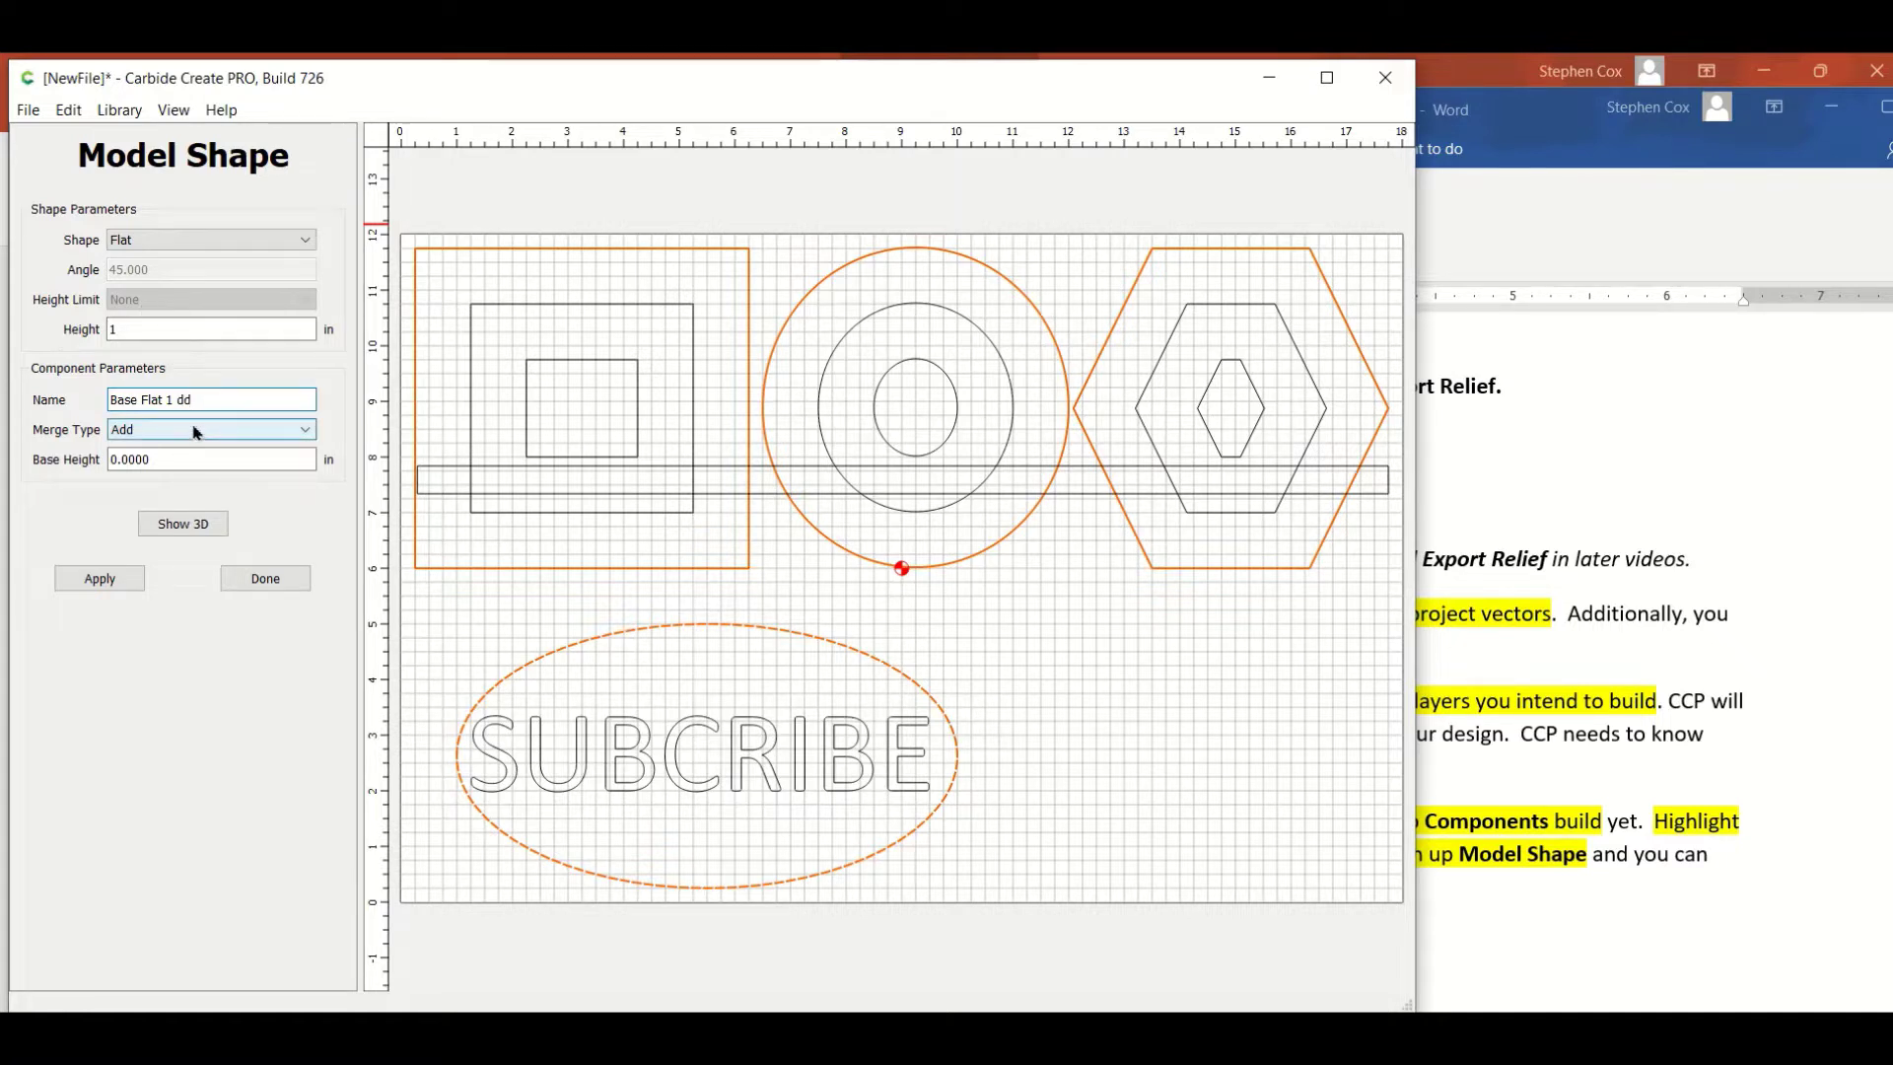
pyautogui.press('BackSpace')
pyautogui.press('BackSpace')
pyautogui.write('Add')
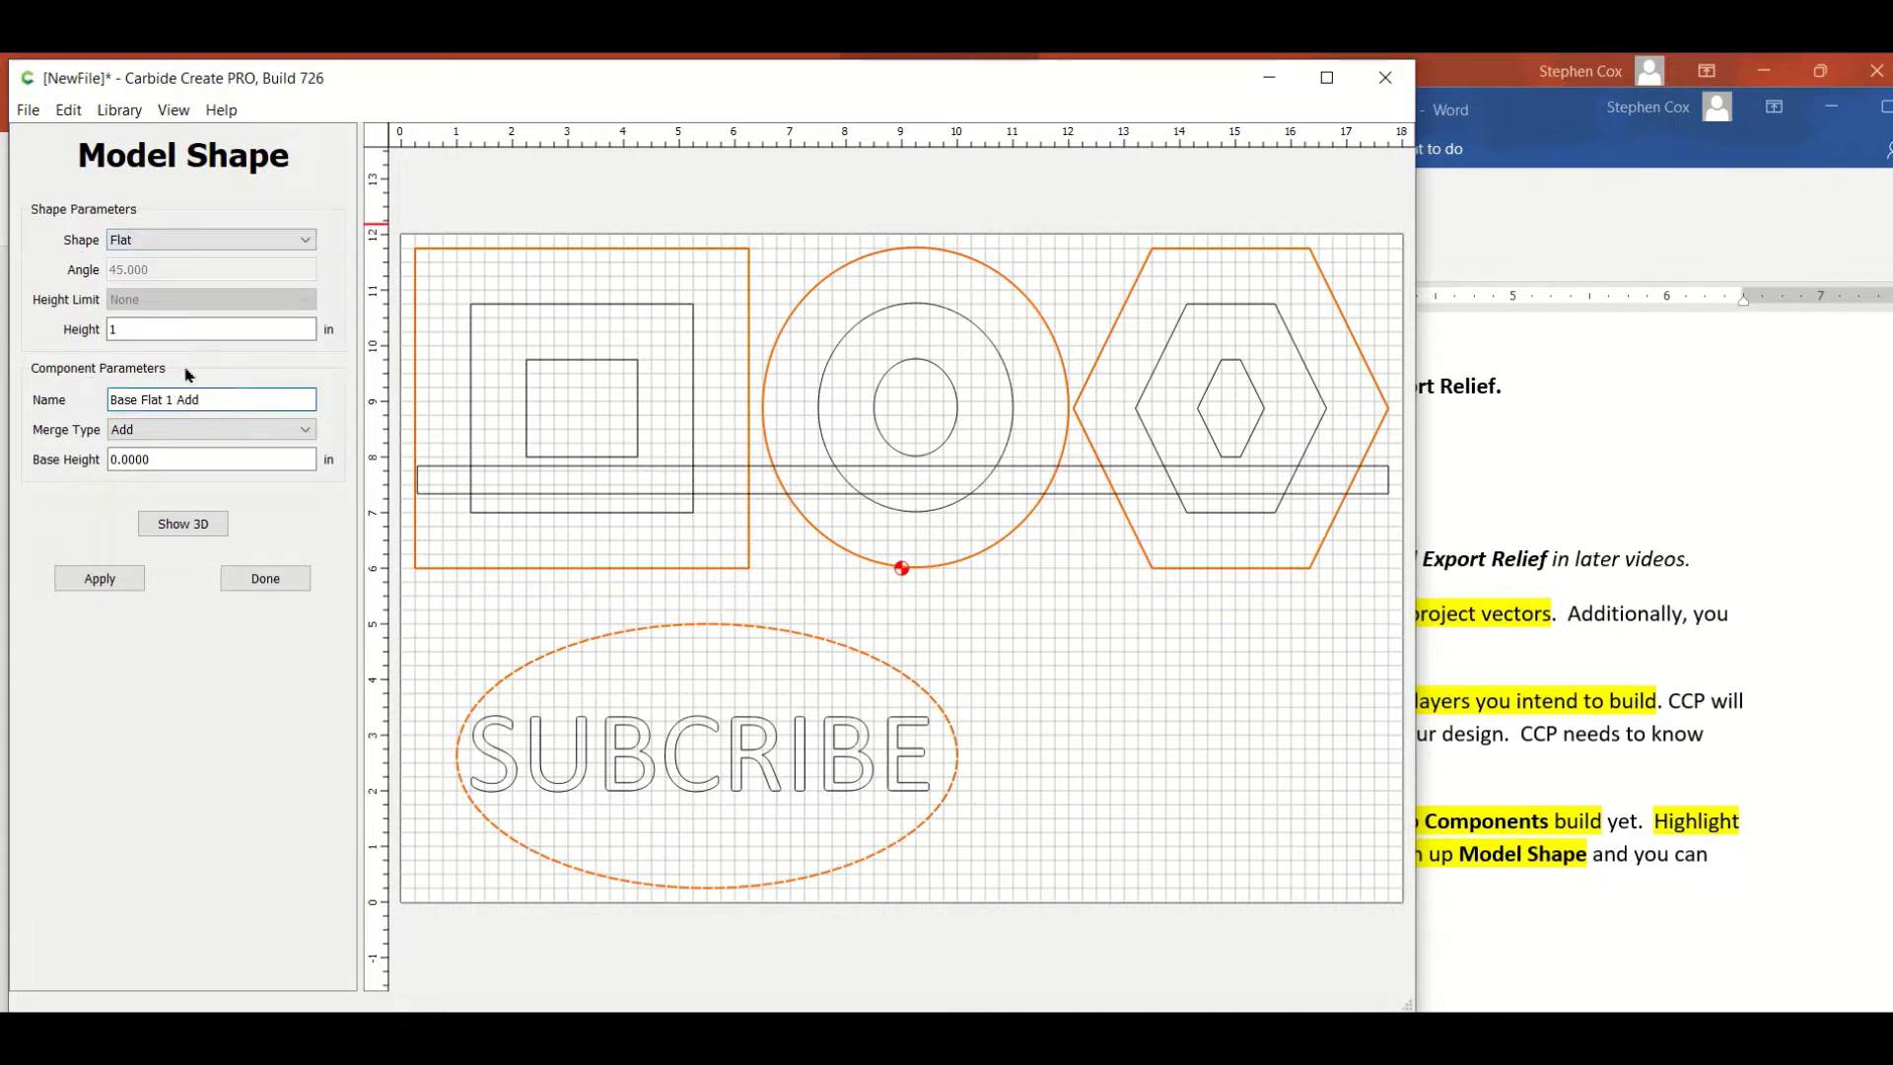
pyautogui.click(103, 584)
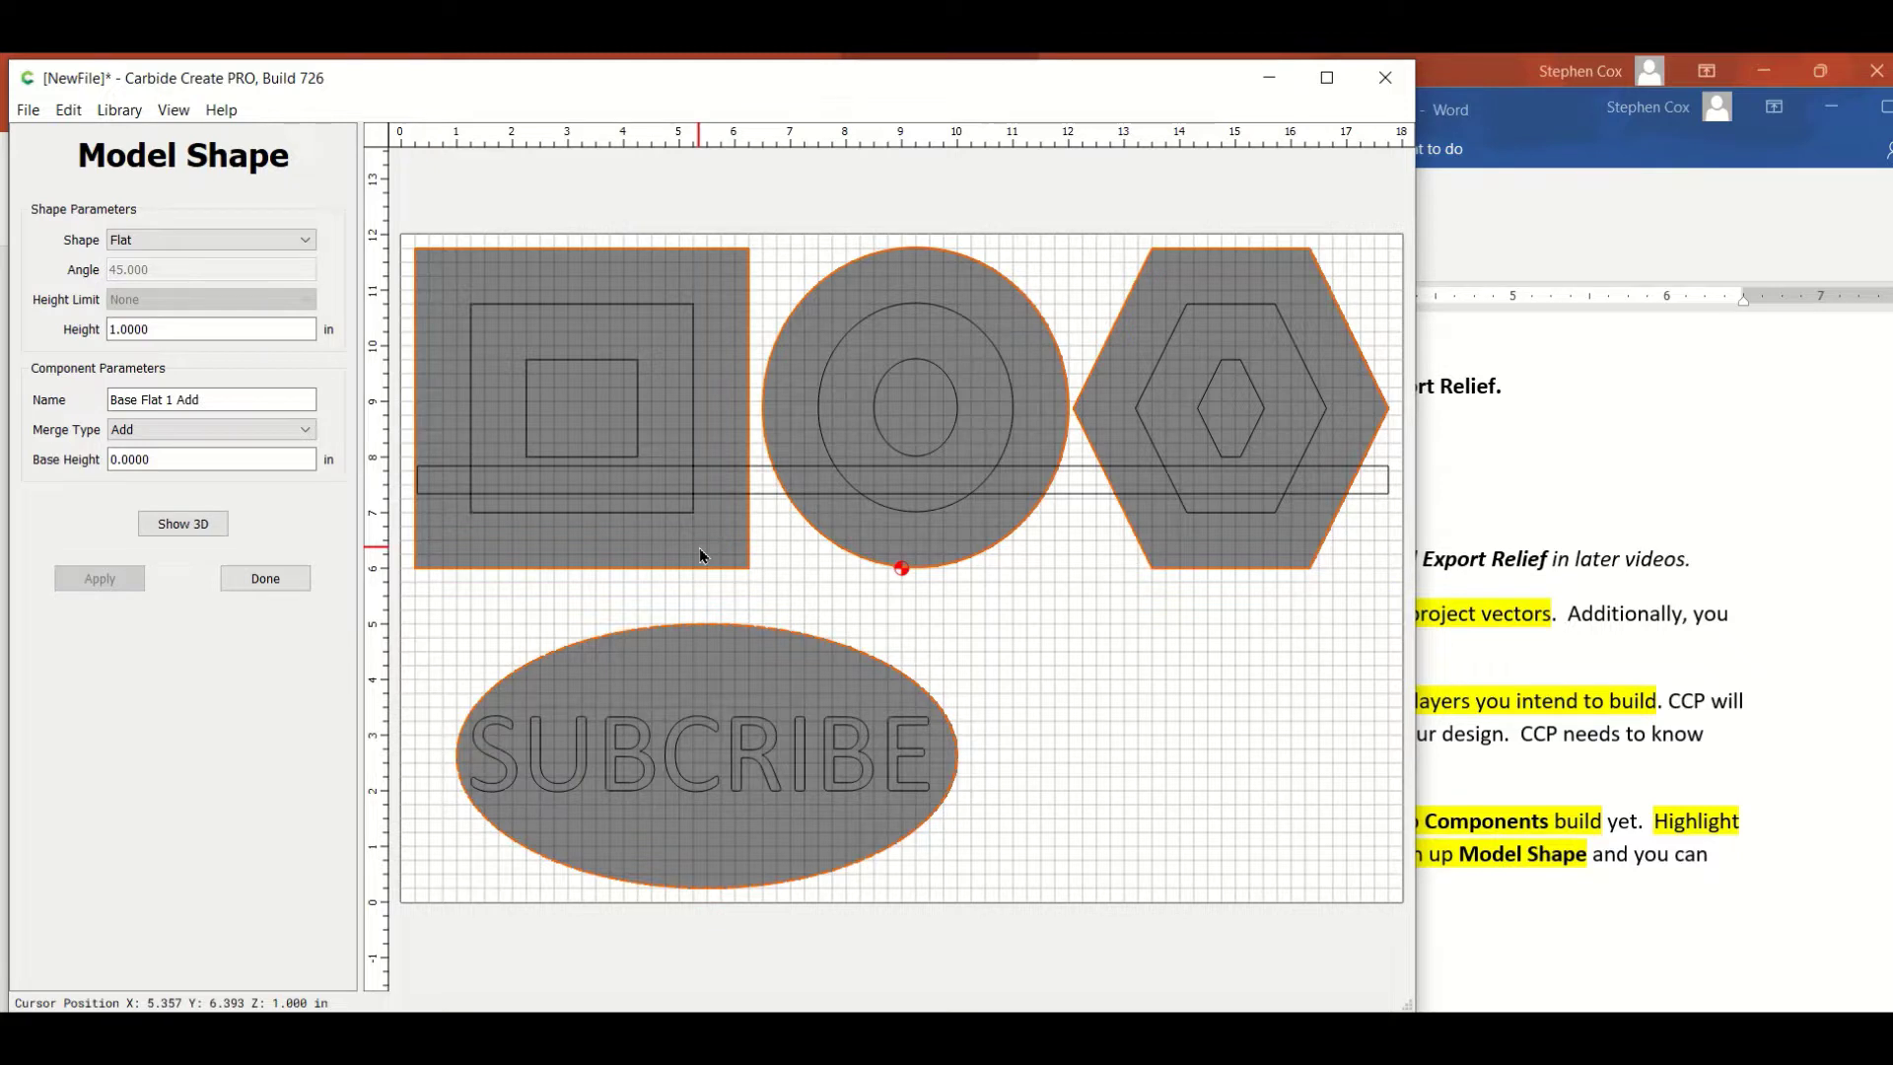
# Preview the Base Flat 1 Add component in 3D, then return to the 2D view.
pyautogui.click(182, 523)
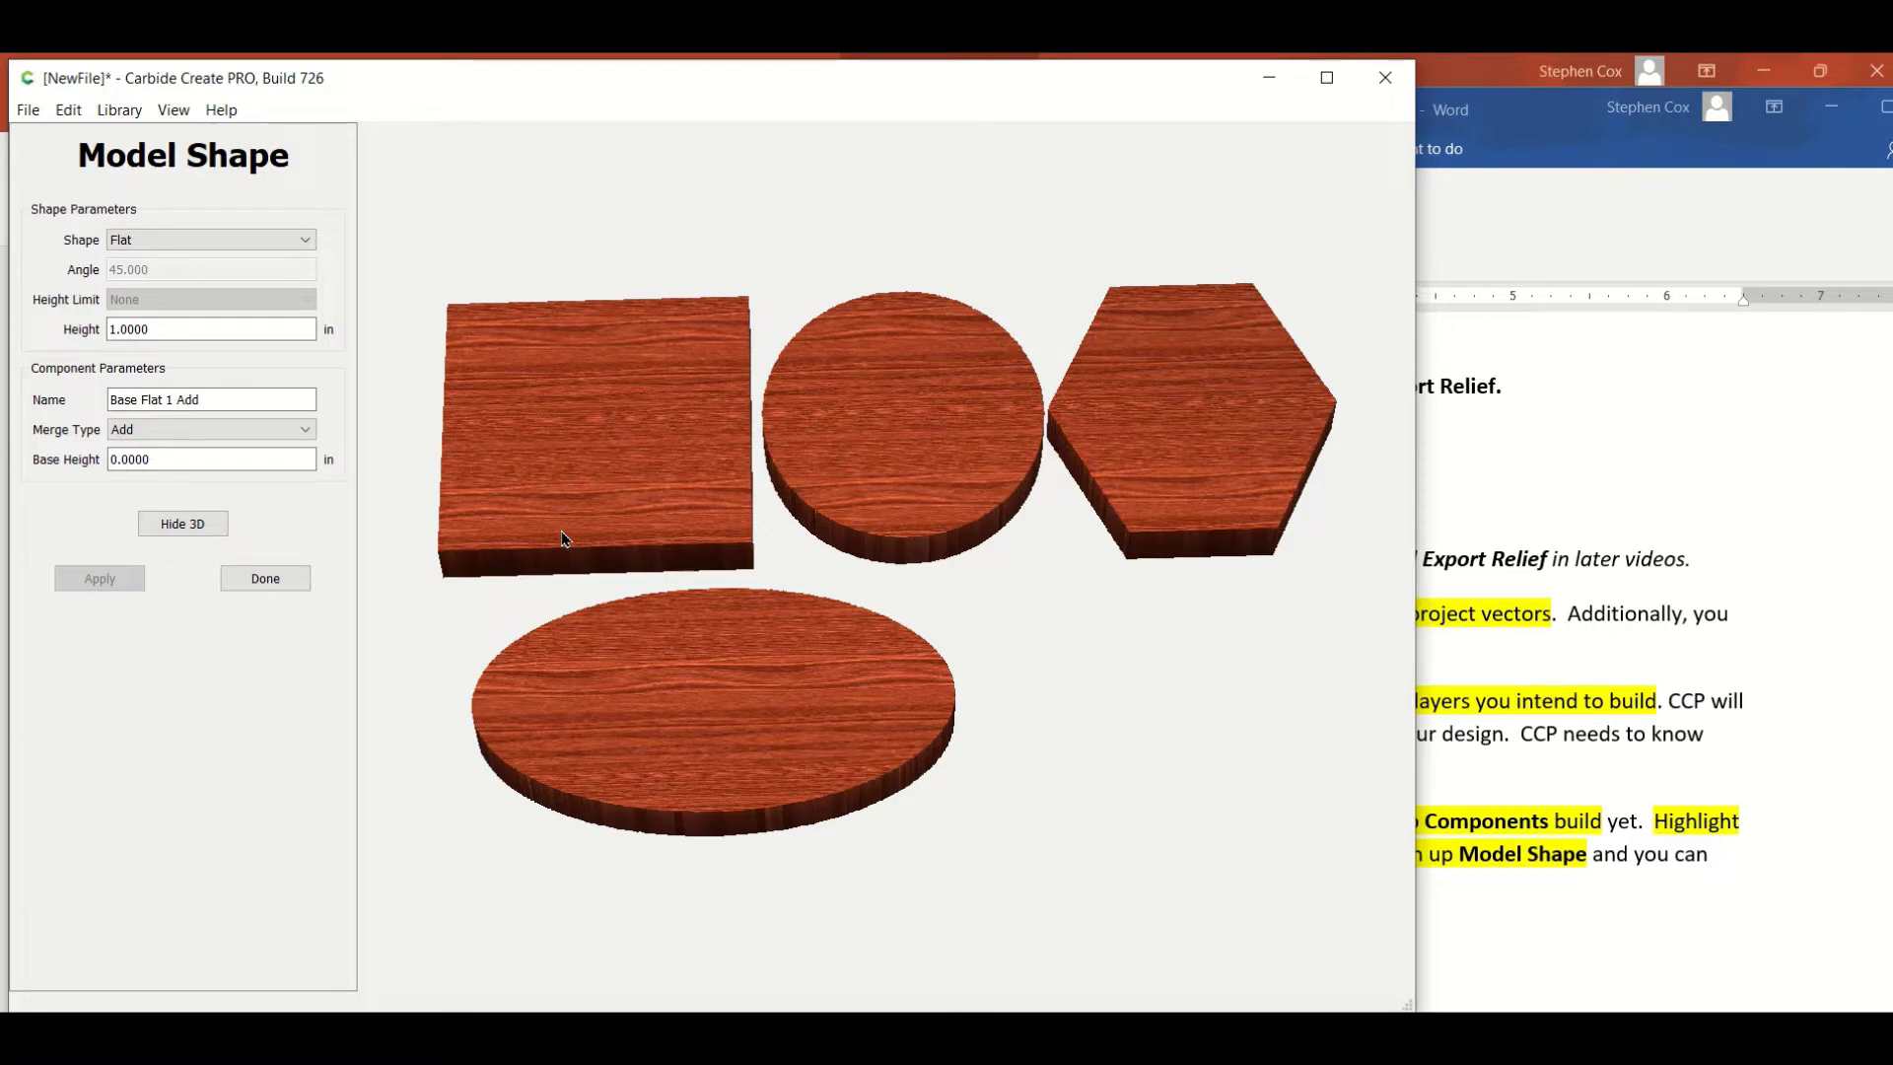
pyautogui.click(191, 528)
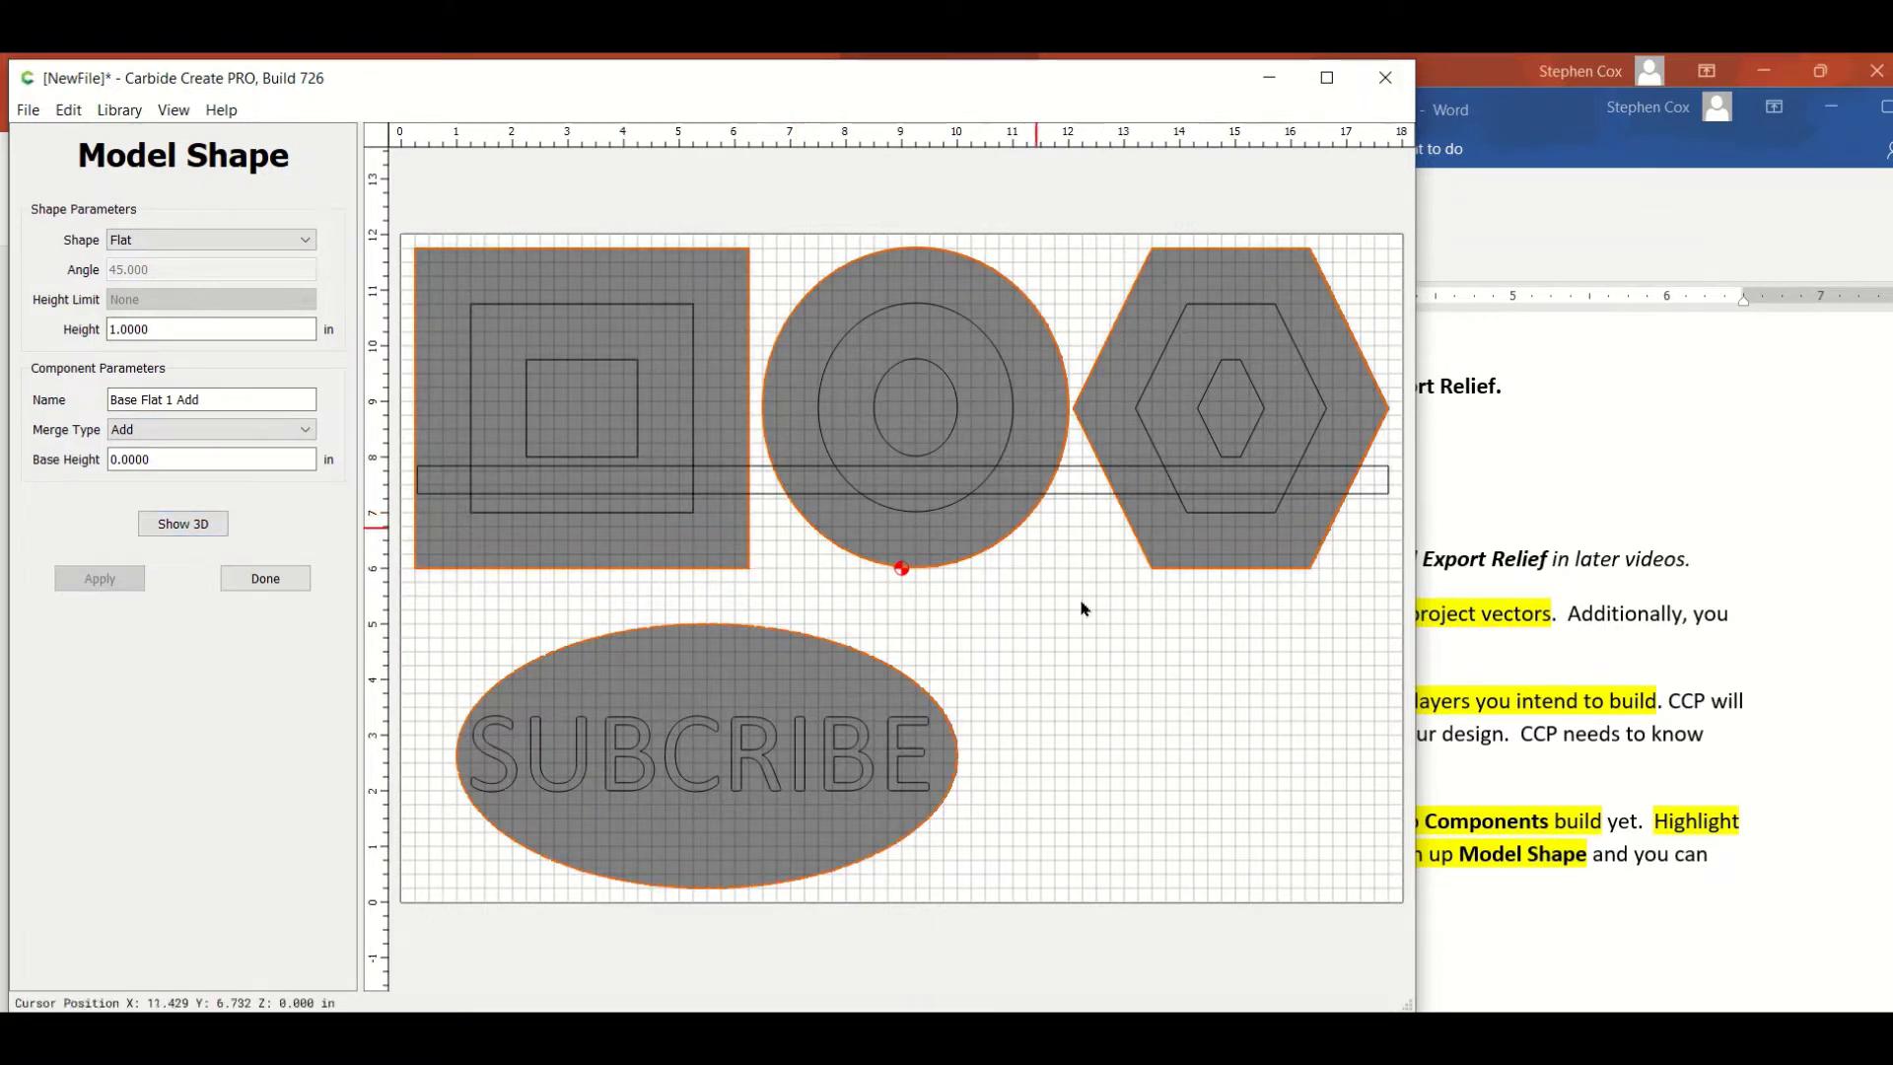
# Select the middle square and set a Round 45° shape, height 1, named 'layer 2 45 1 add'.
pyautogui.click(262, 578)
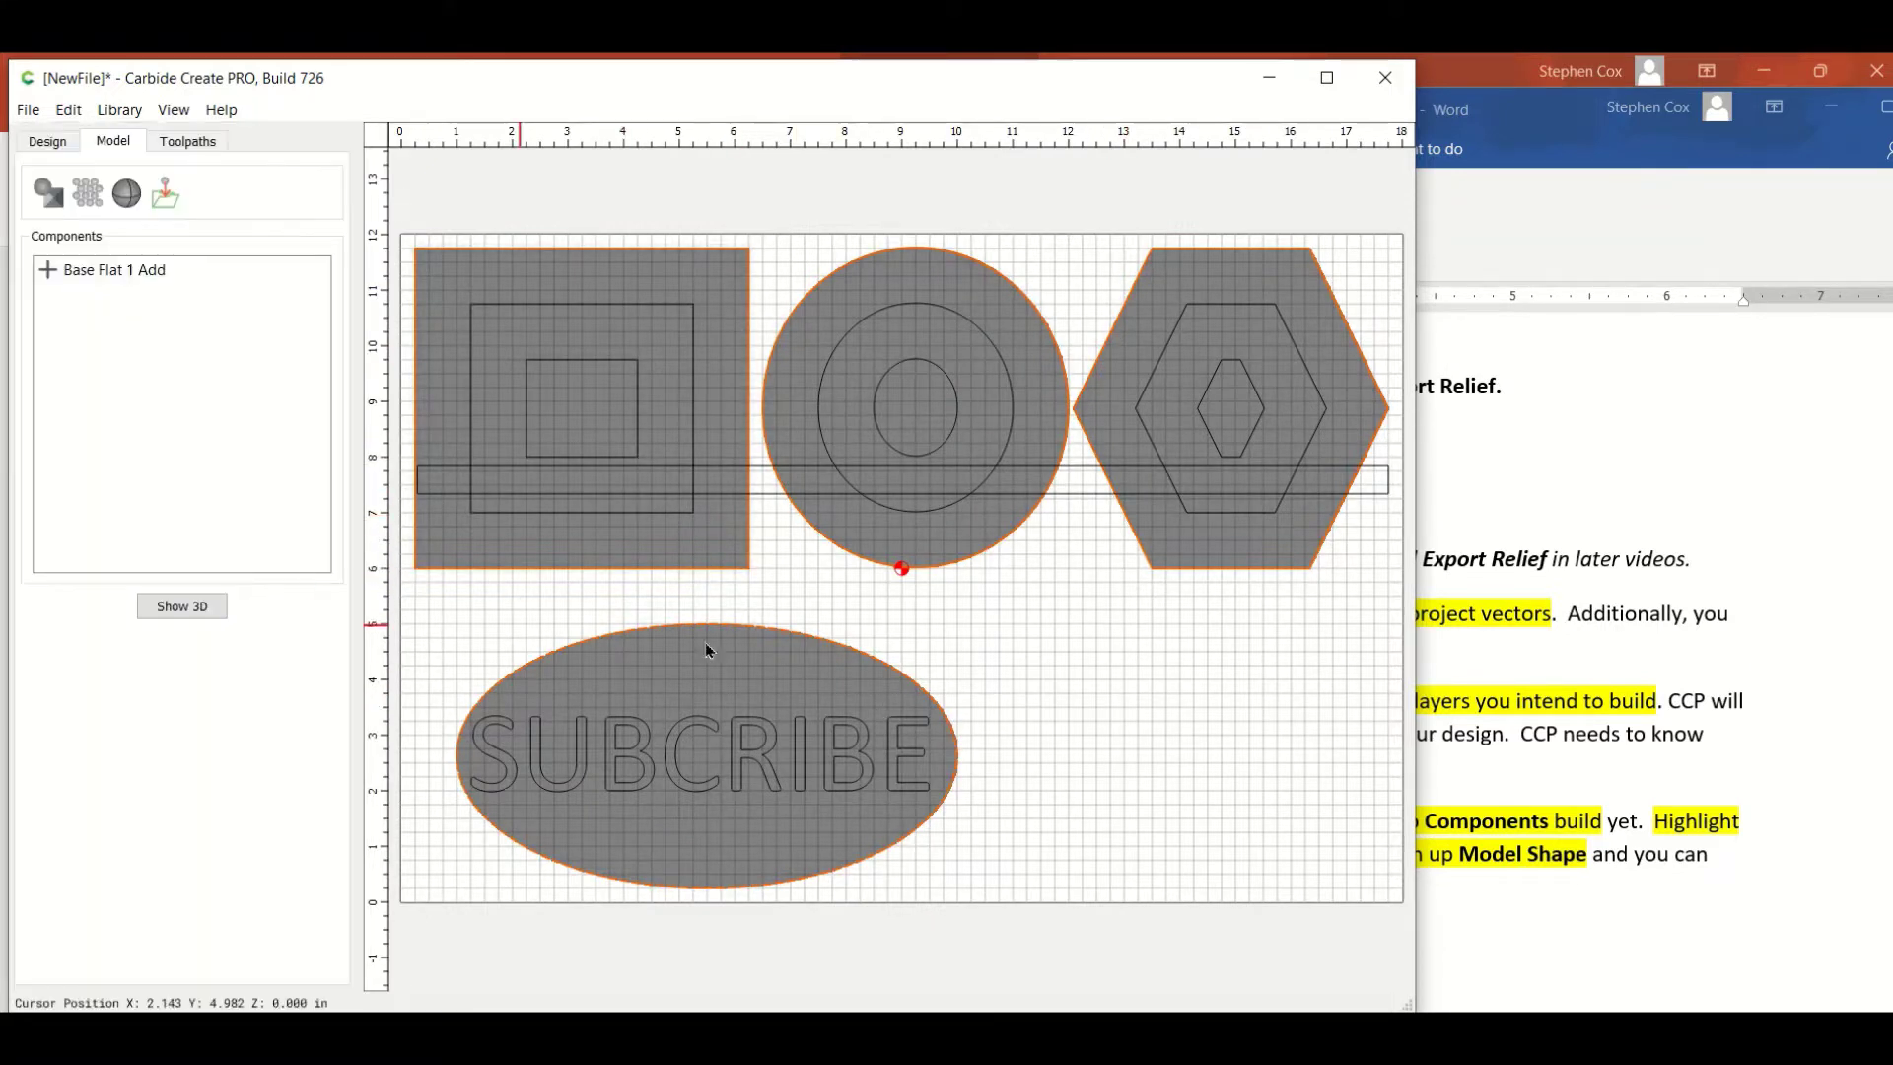
pyautogui.click(652, 513)
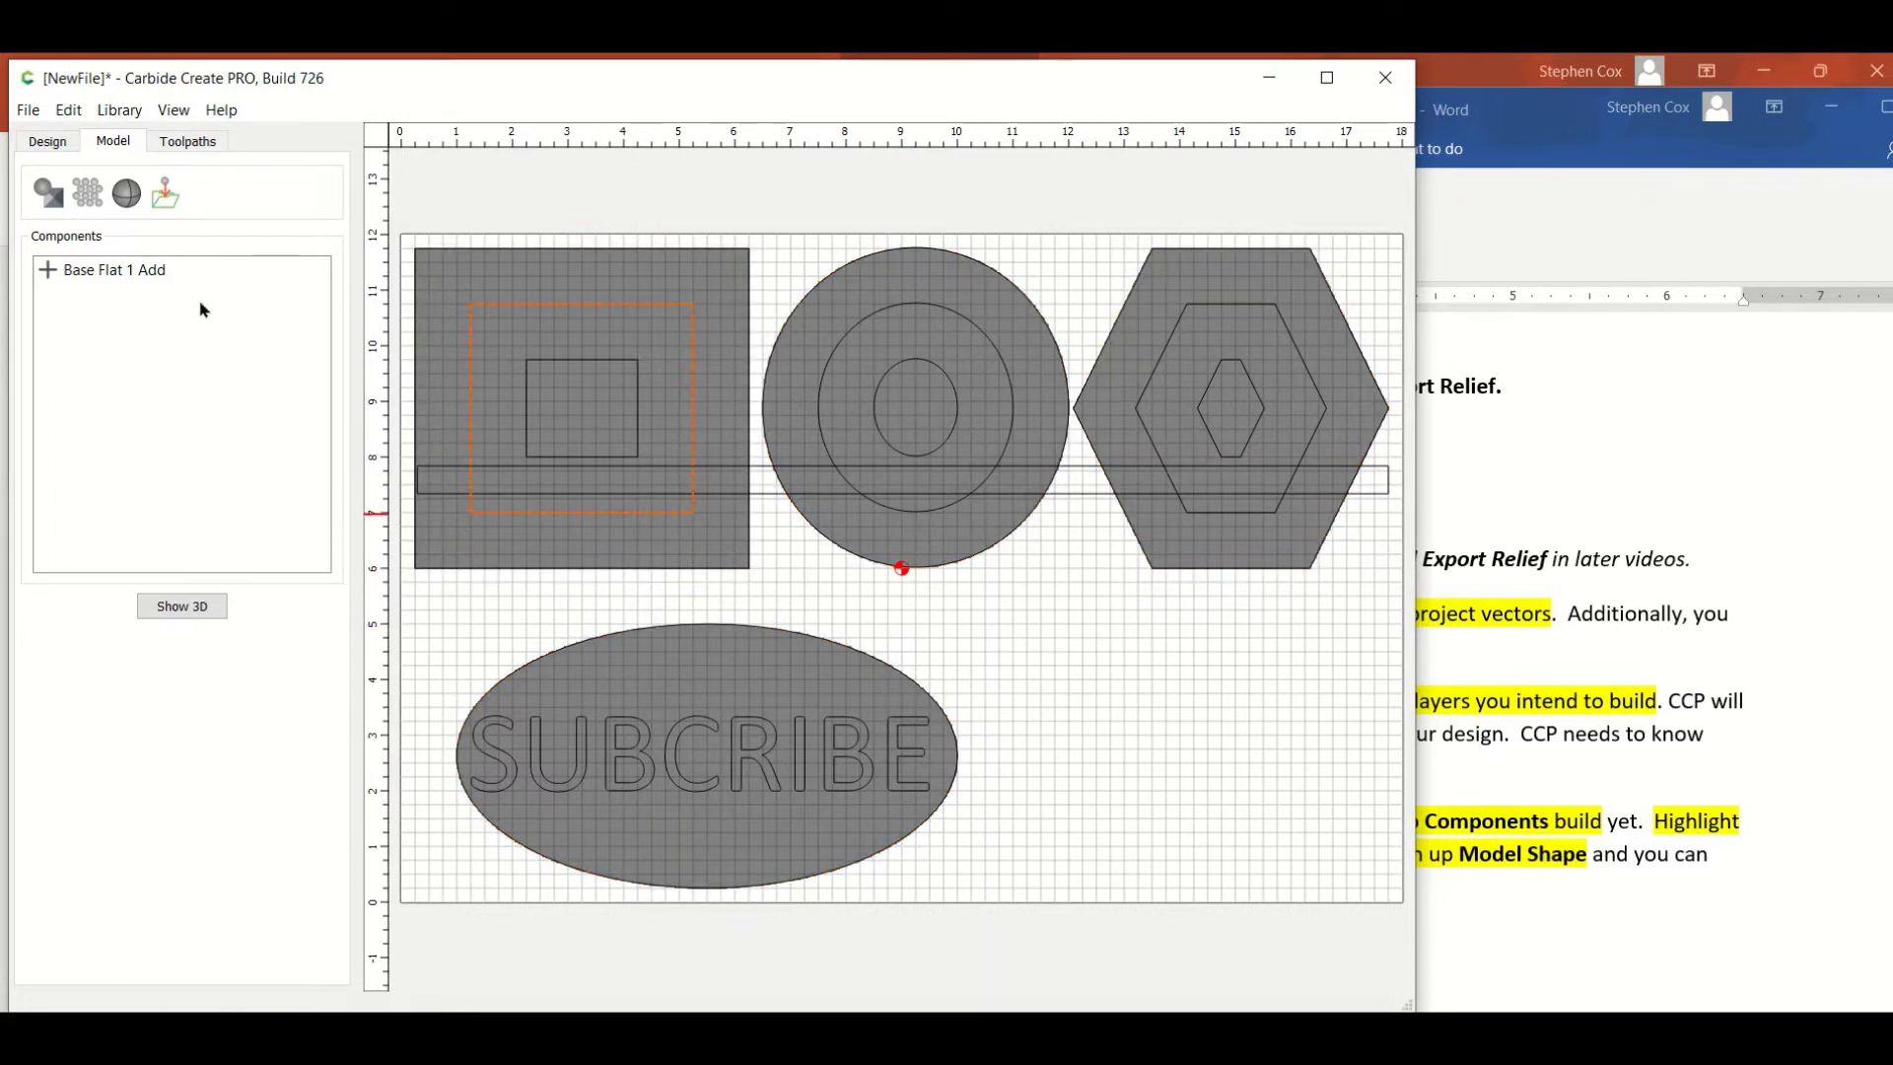
pyautogui.click(58, 205)
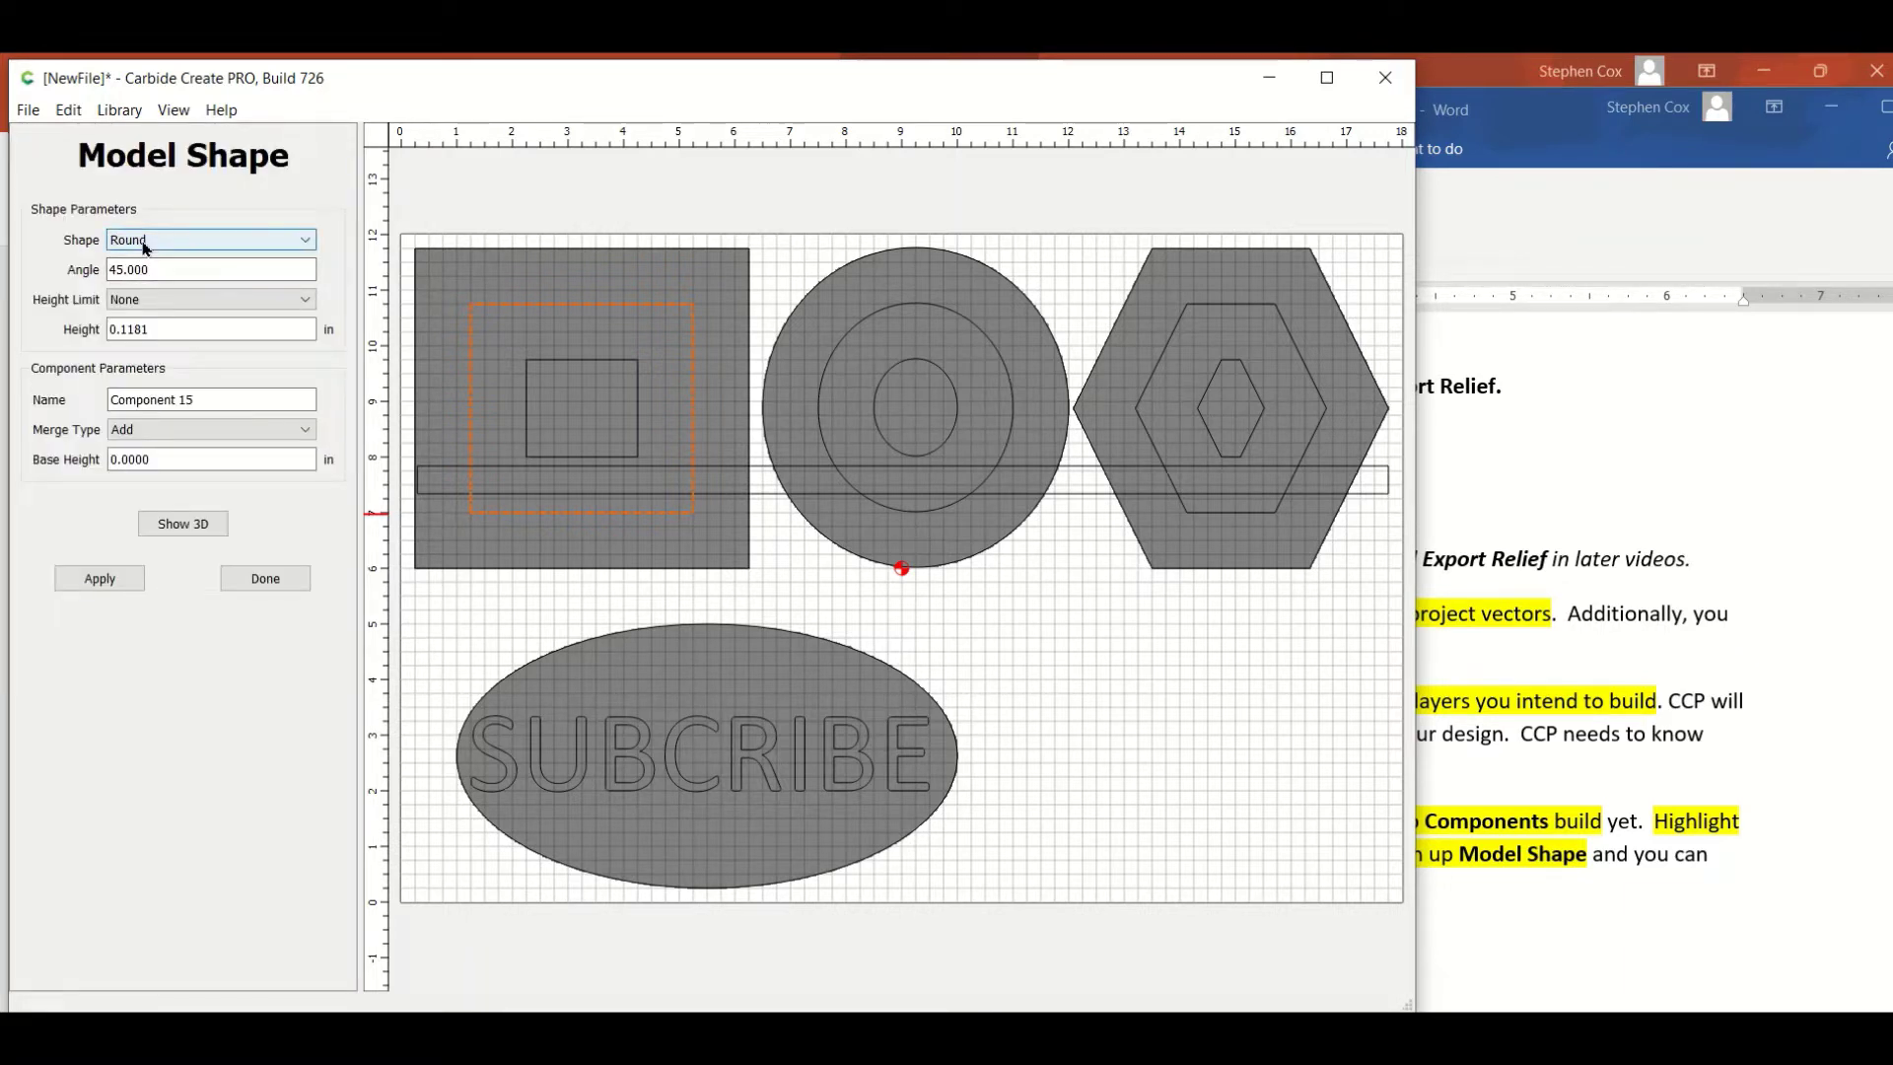
pyautogui.moveTo(164, 333); pyautogui.dragTo(81, 329)
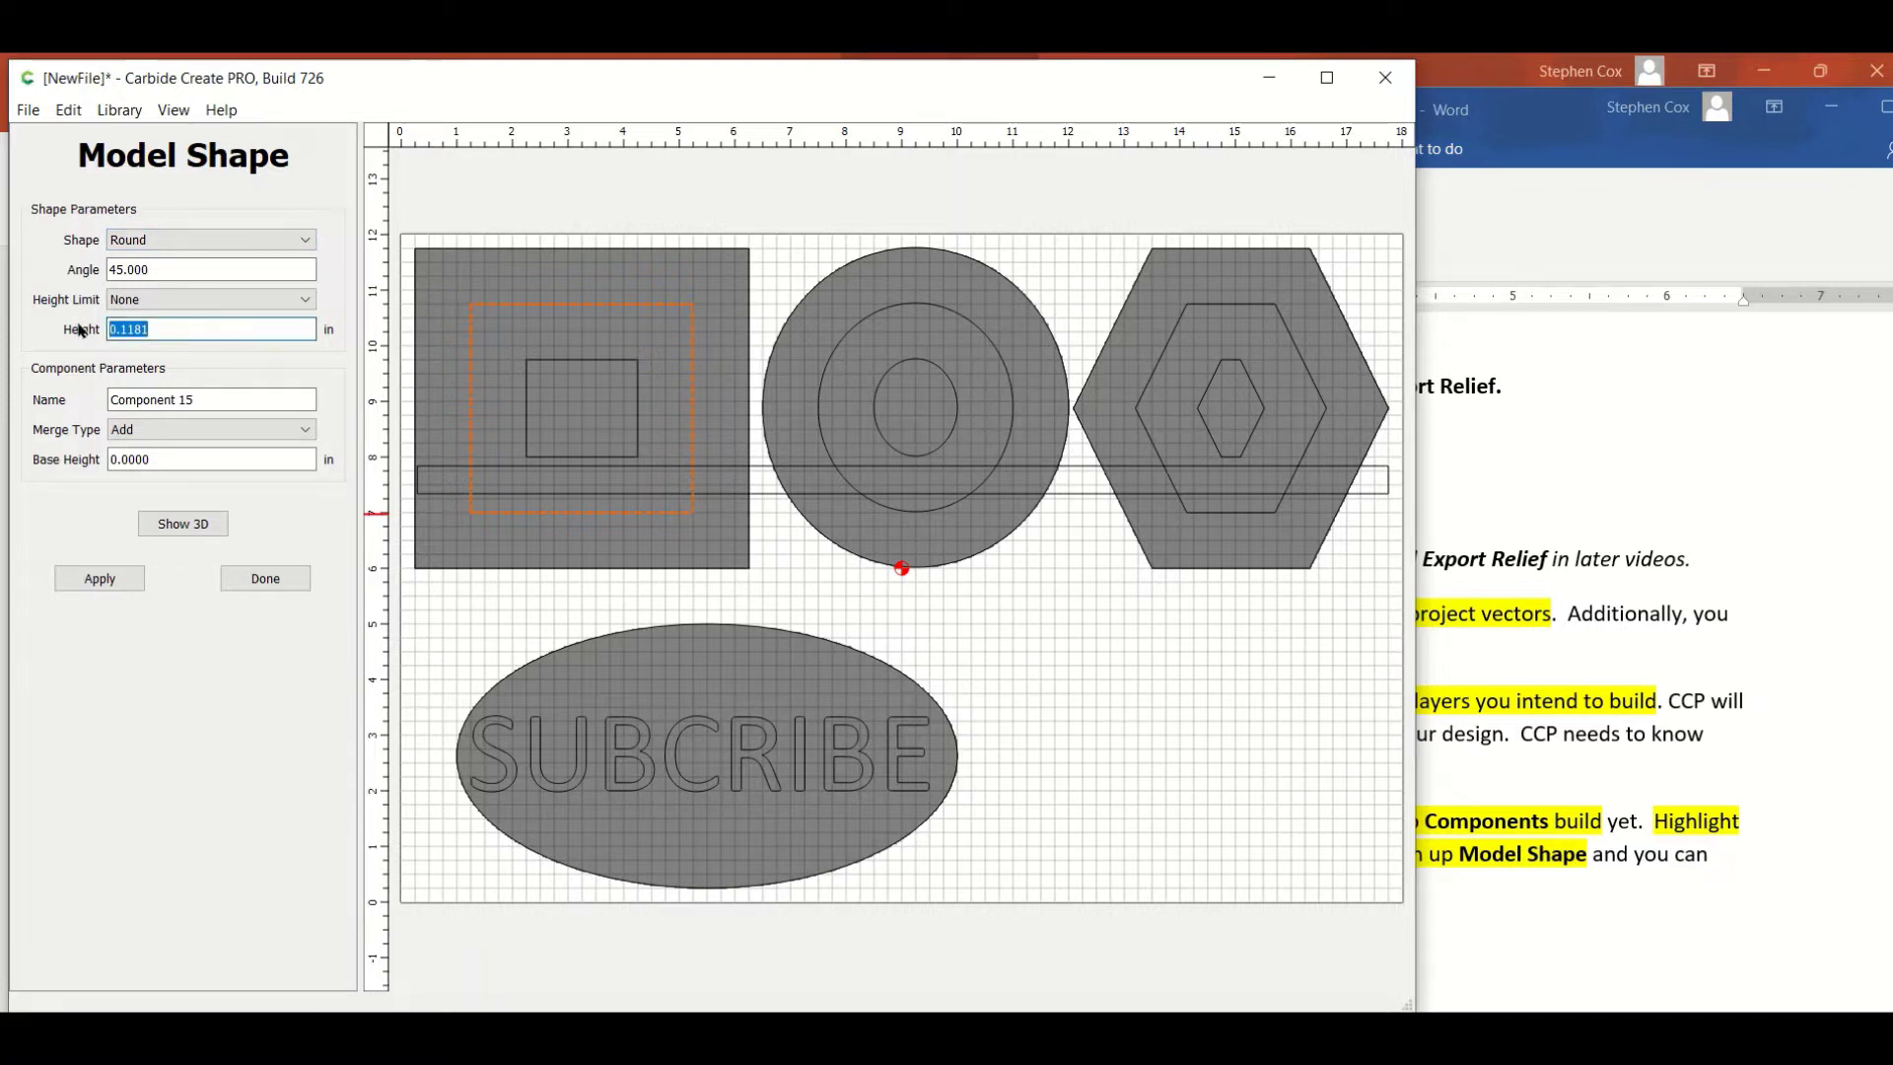
pyautogui.write('1')
pyautogui.moveTo(208, 397); pyautogui.dragTo(80, 367)
pyautogui.press('BackSpace')
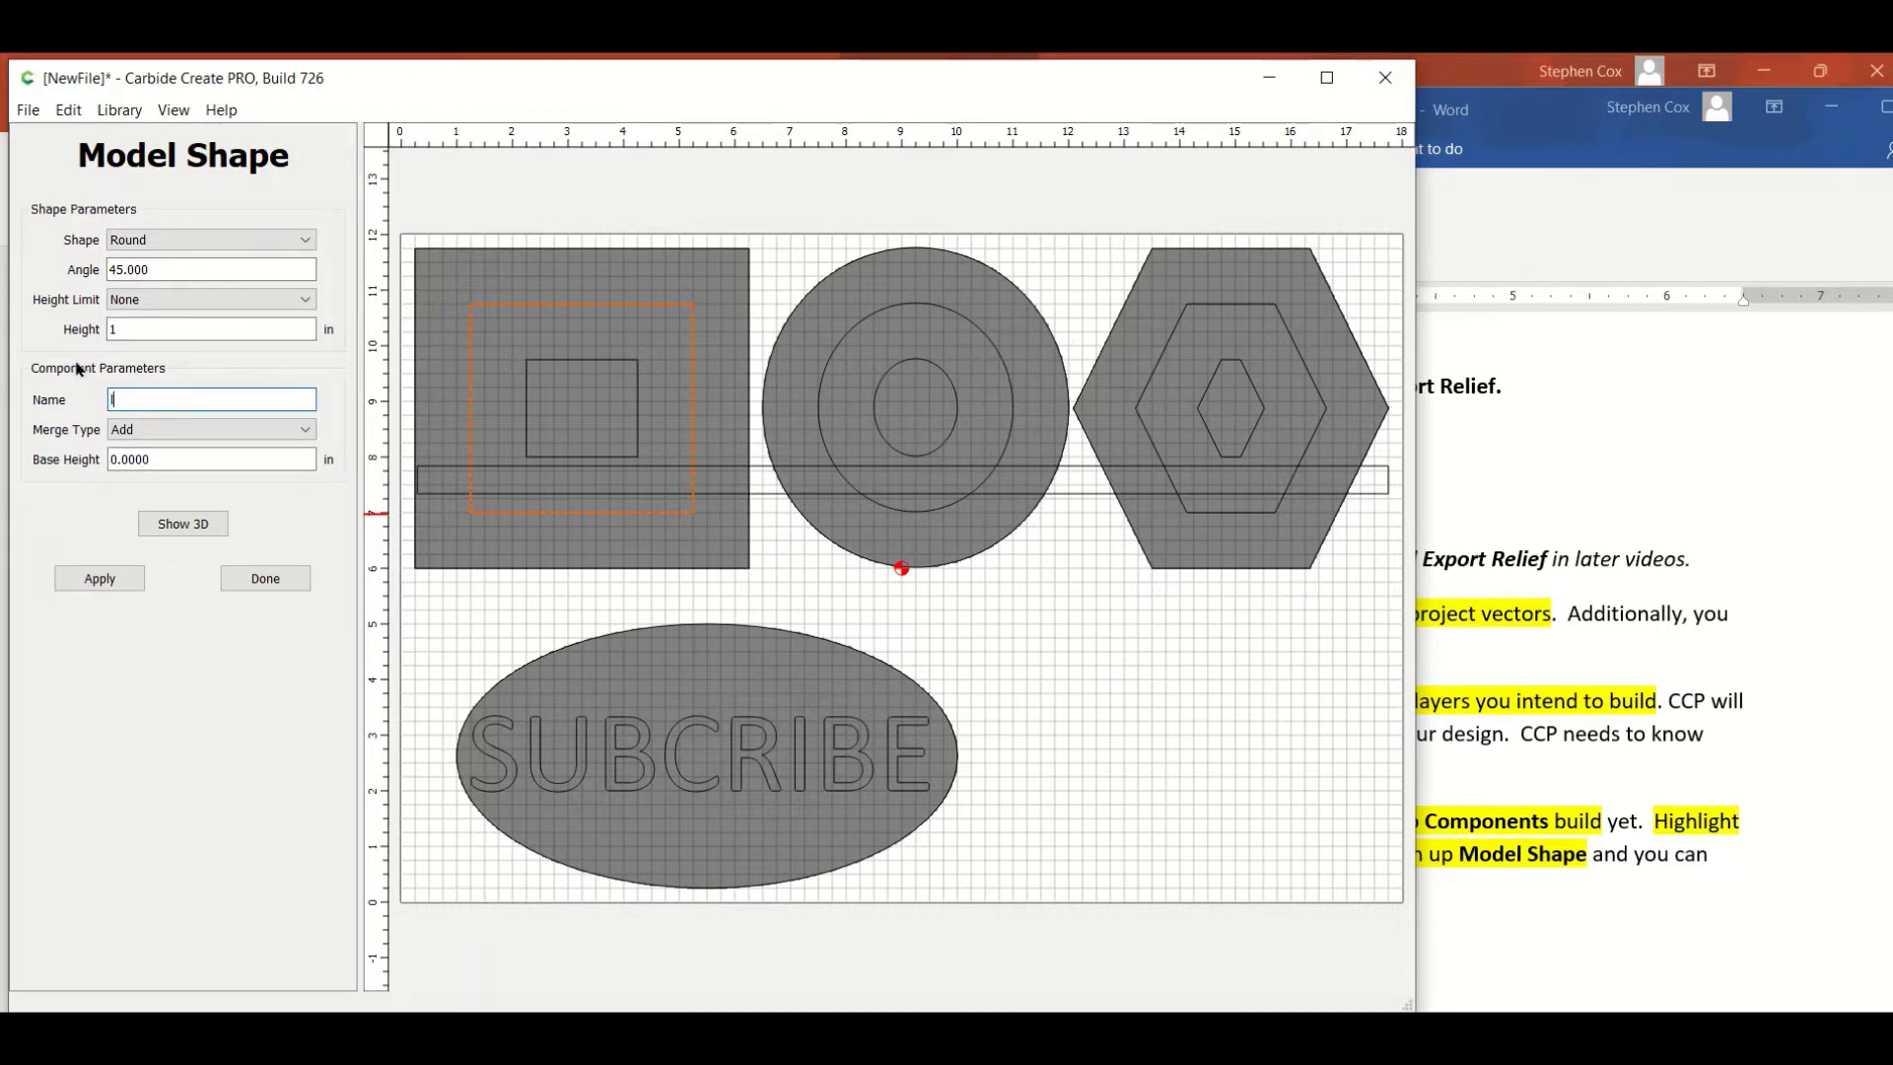
pyautogui.write('layer 2 45 1 add')
# Apply 'layer 2 45 1 add', orbit the 3D preview, then close Model Shape.
pyautogui.click(95, 580)
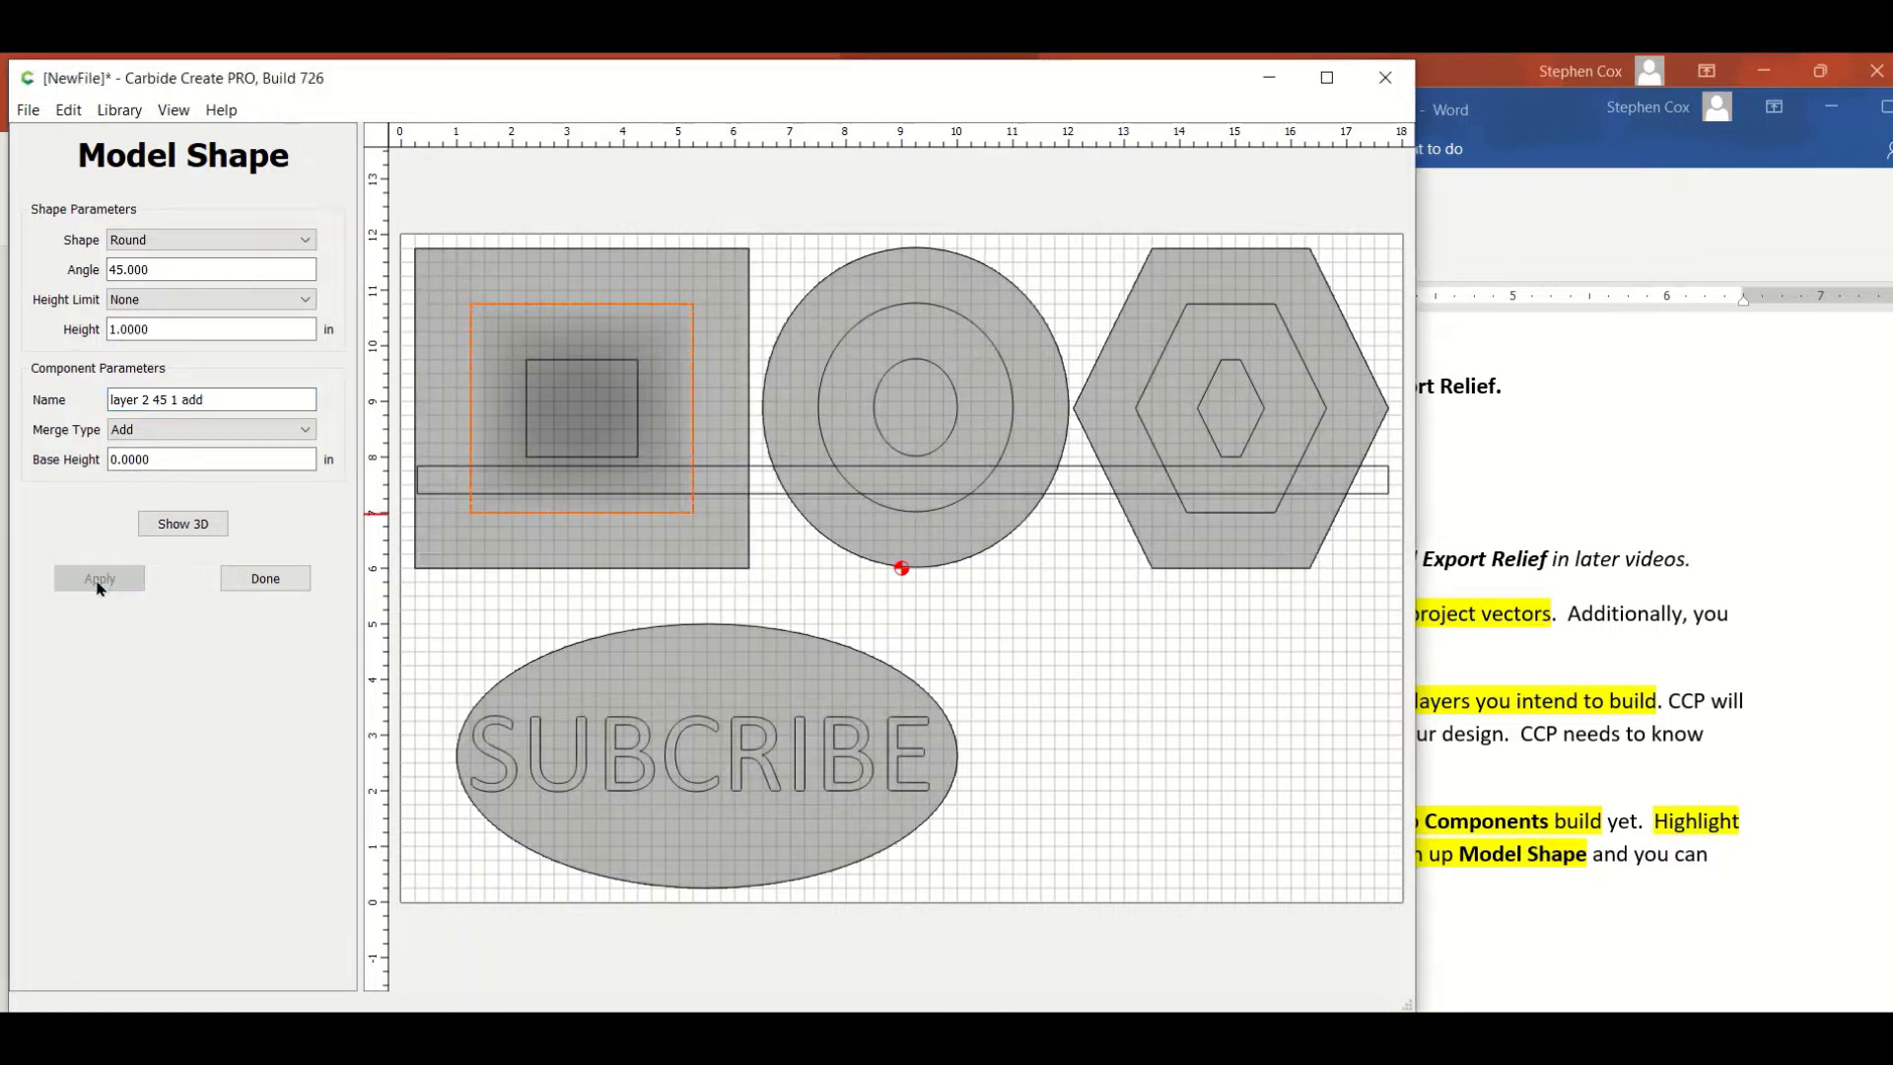
pyautogui.click(185, 524)
pyautogui.moveTo(584, 496); pyautogui.dragTo(596, 279)
pyautogui.moveTo(604, 524); pyautogui.dragTo(641, 641)
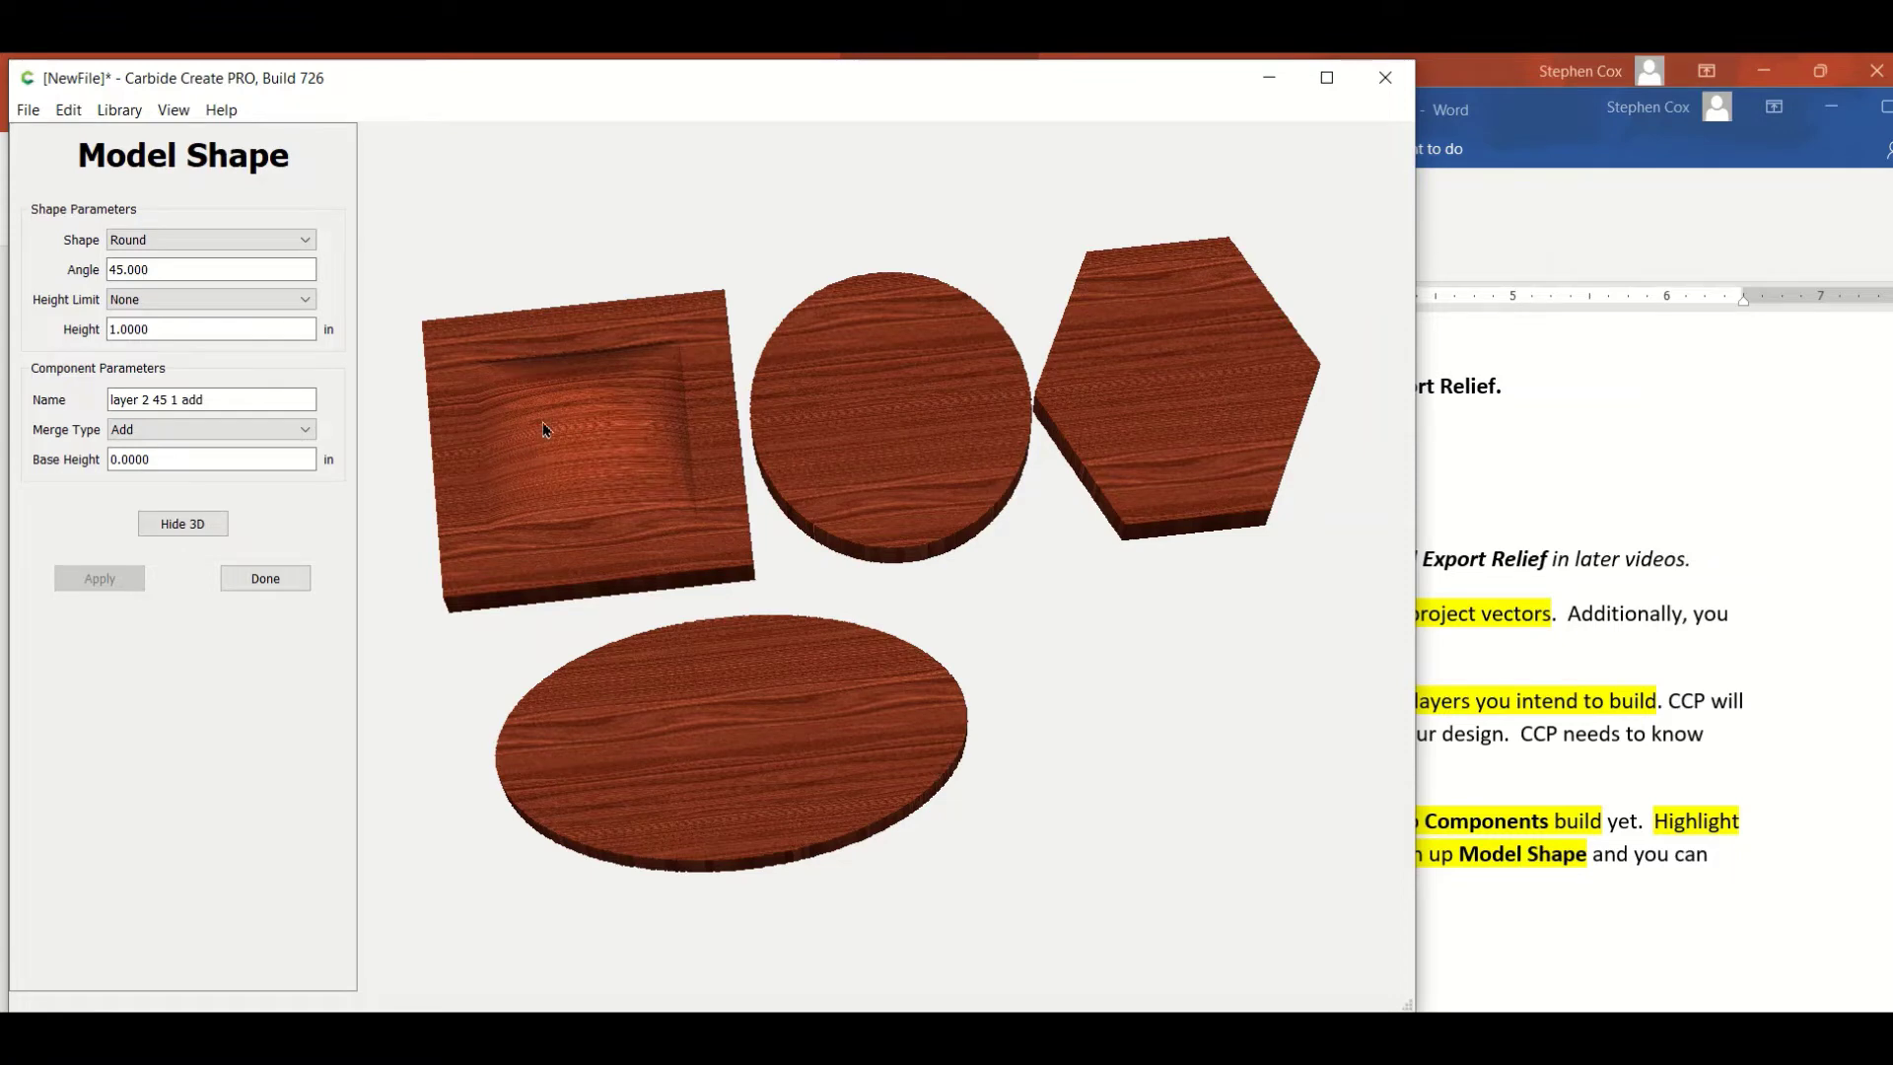
pyautogui.click(154, 394)
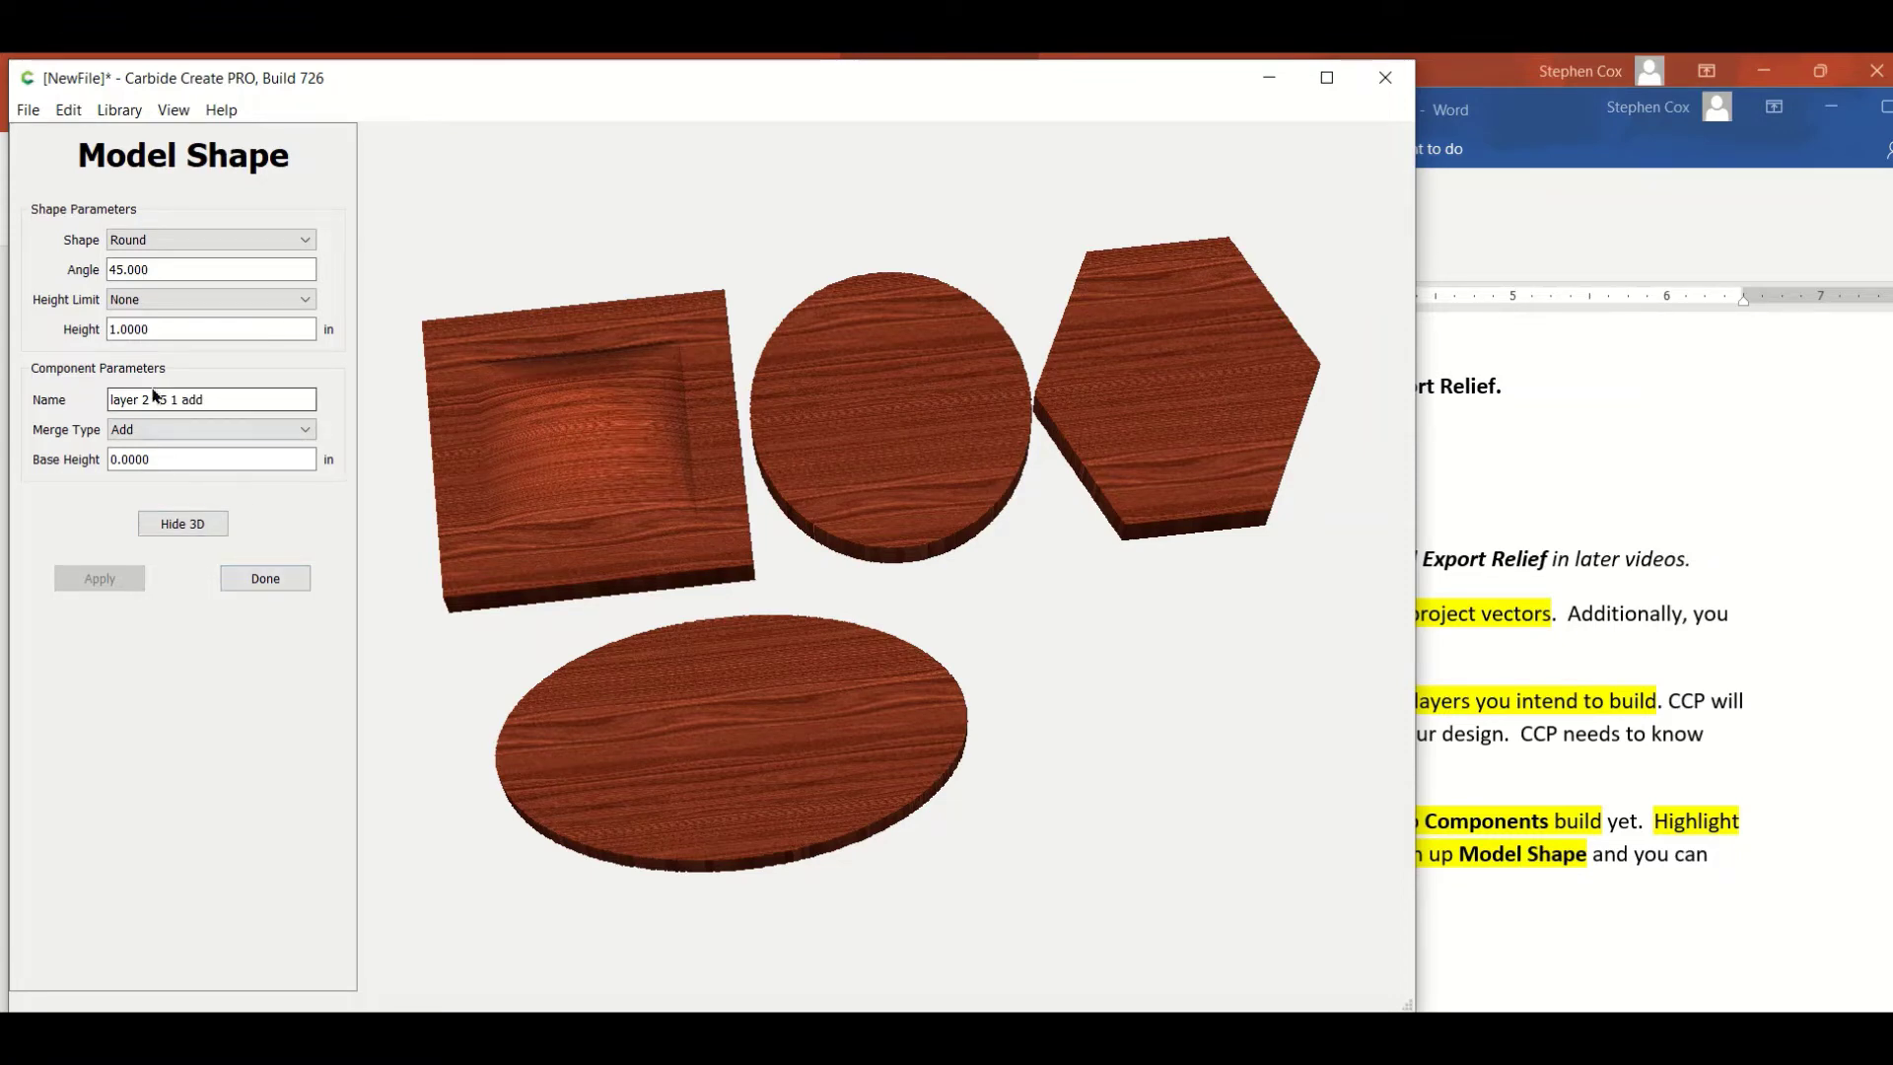
pyautogui.click(187, 525)
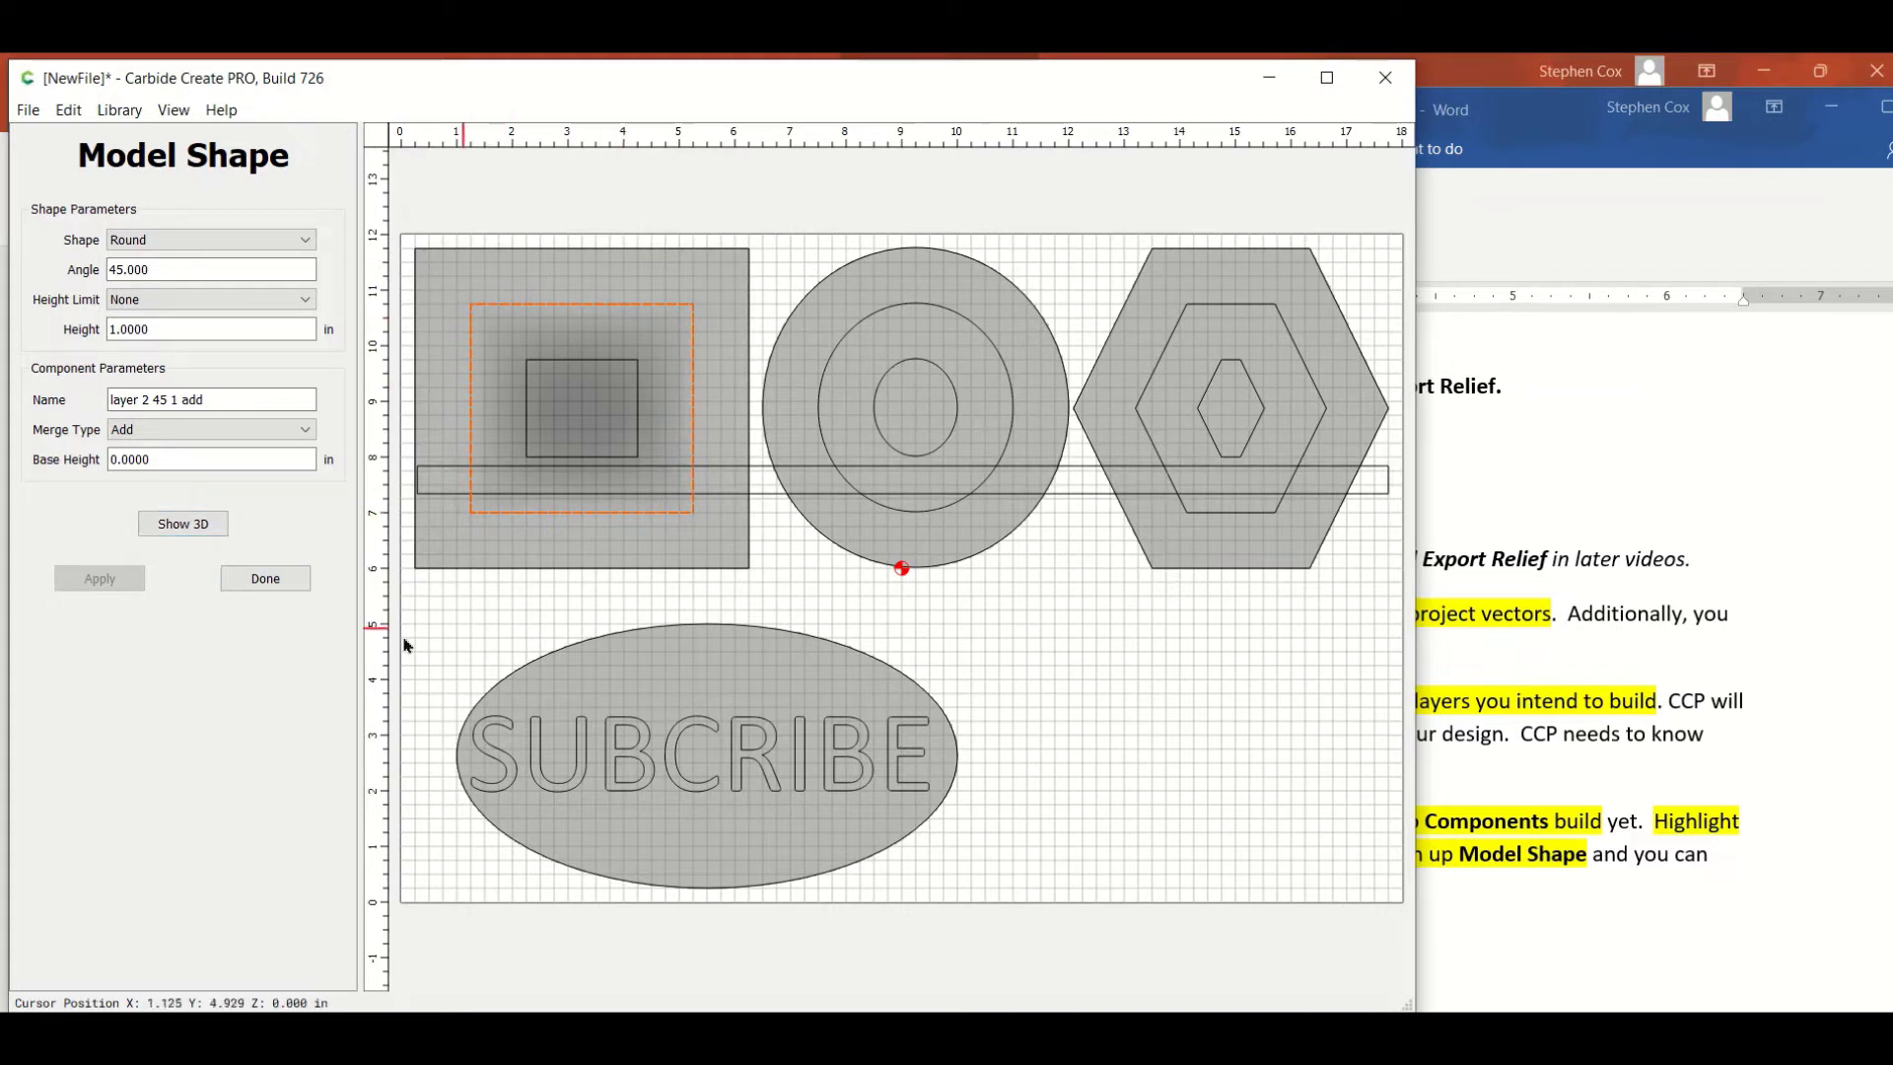
pyautogui.click(247, 581)
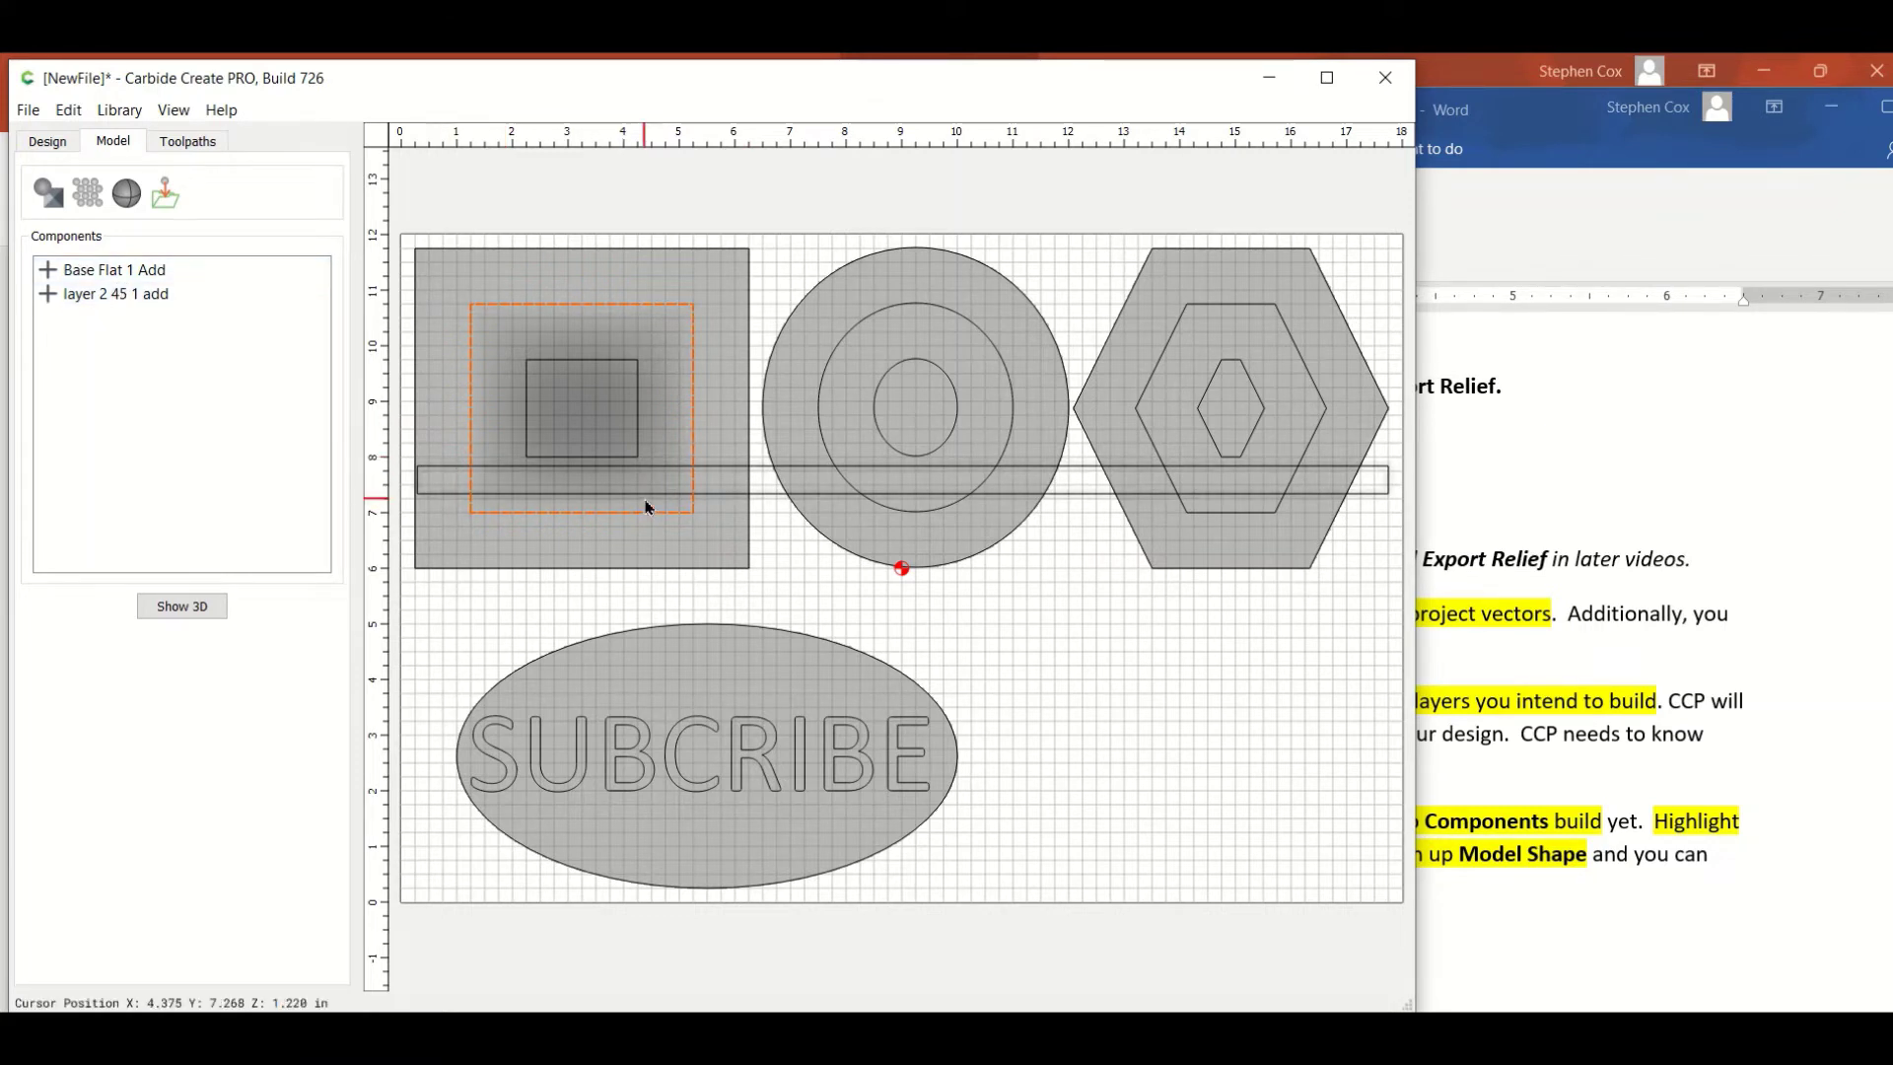
# Give the circle's inner ring a Flat 0.75-inch Add shape and orbit it in 3D.
pyautogui.click(932, 511)
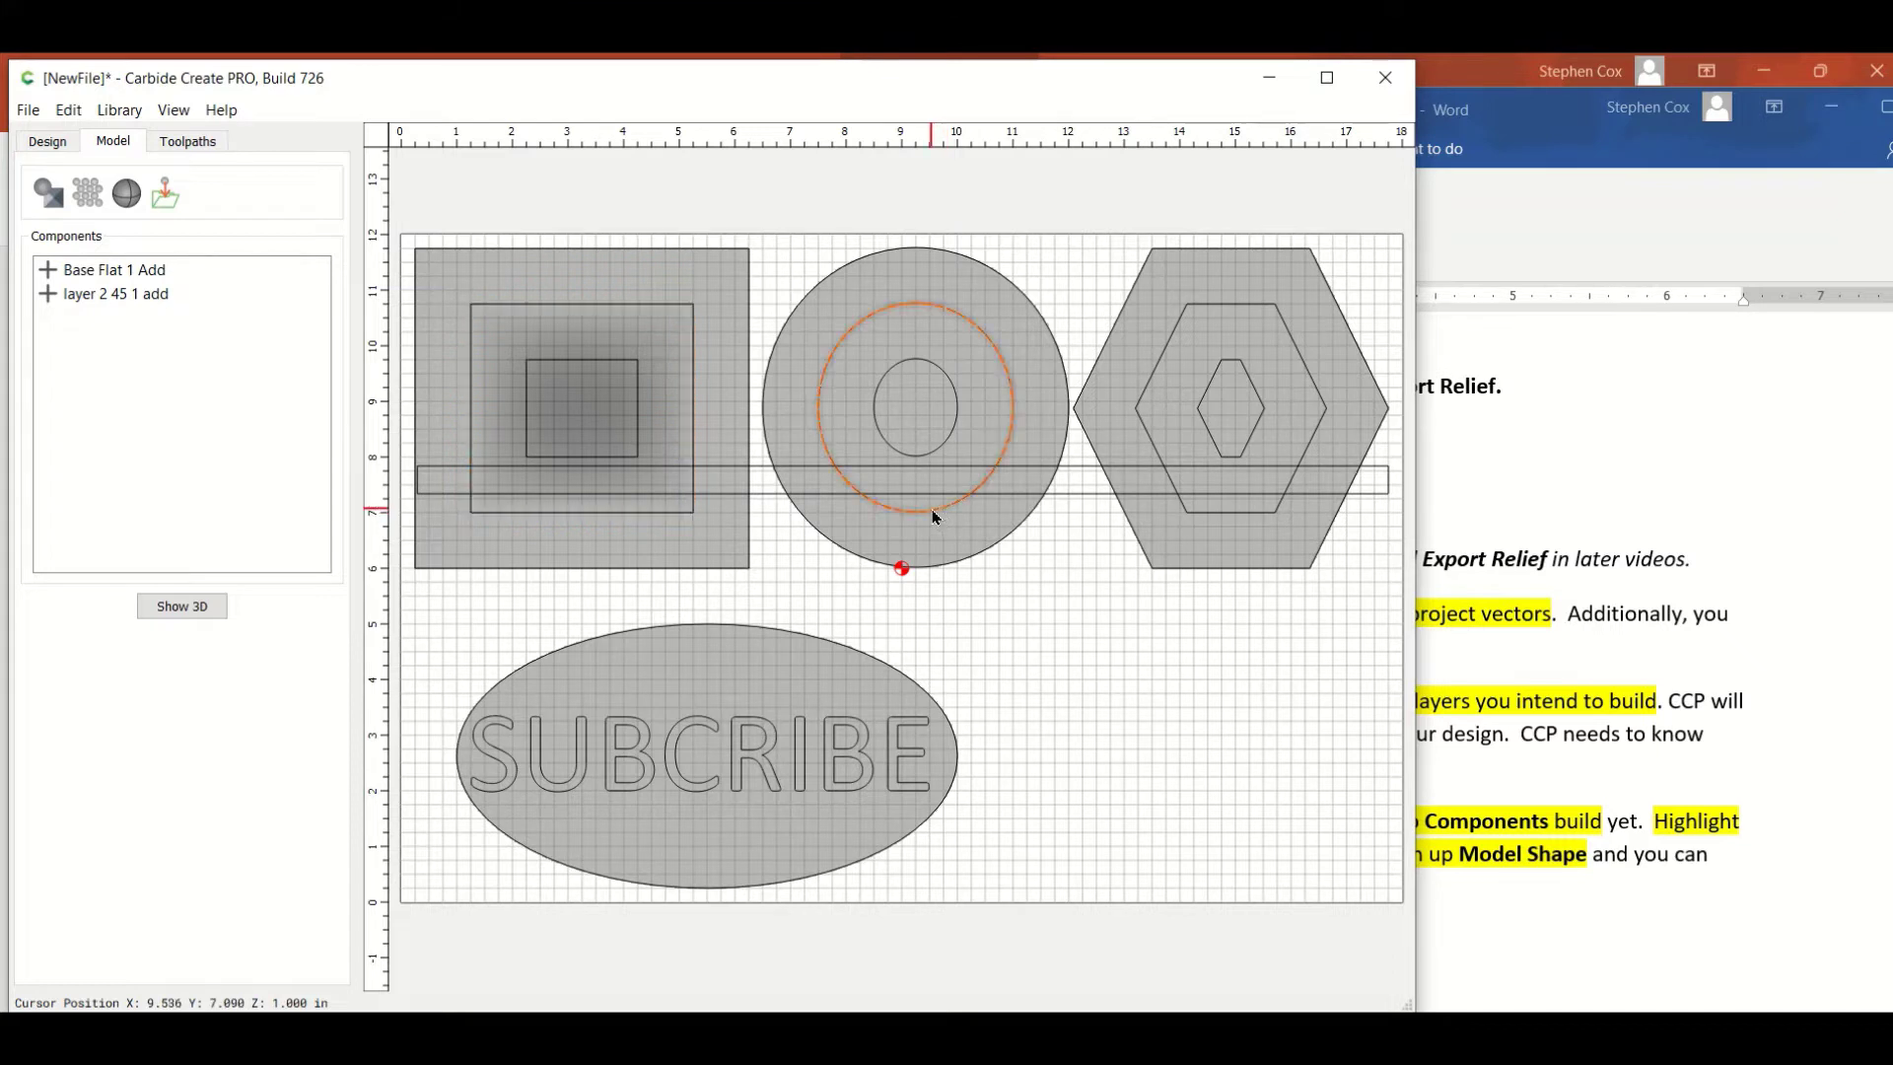
pyautogui.click(48, 200)
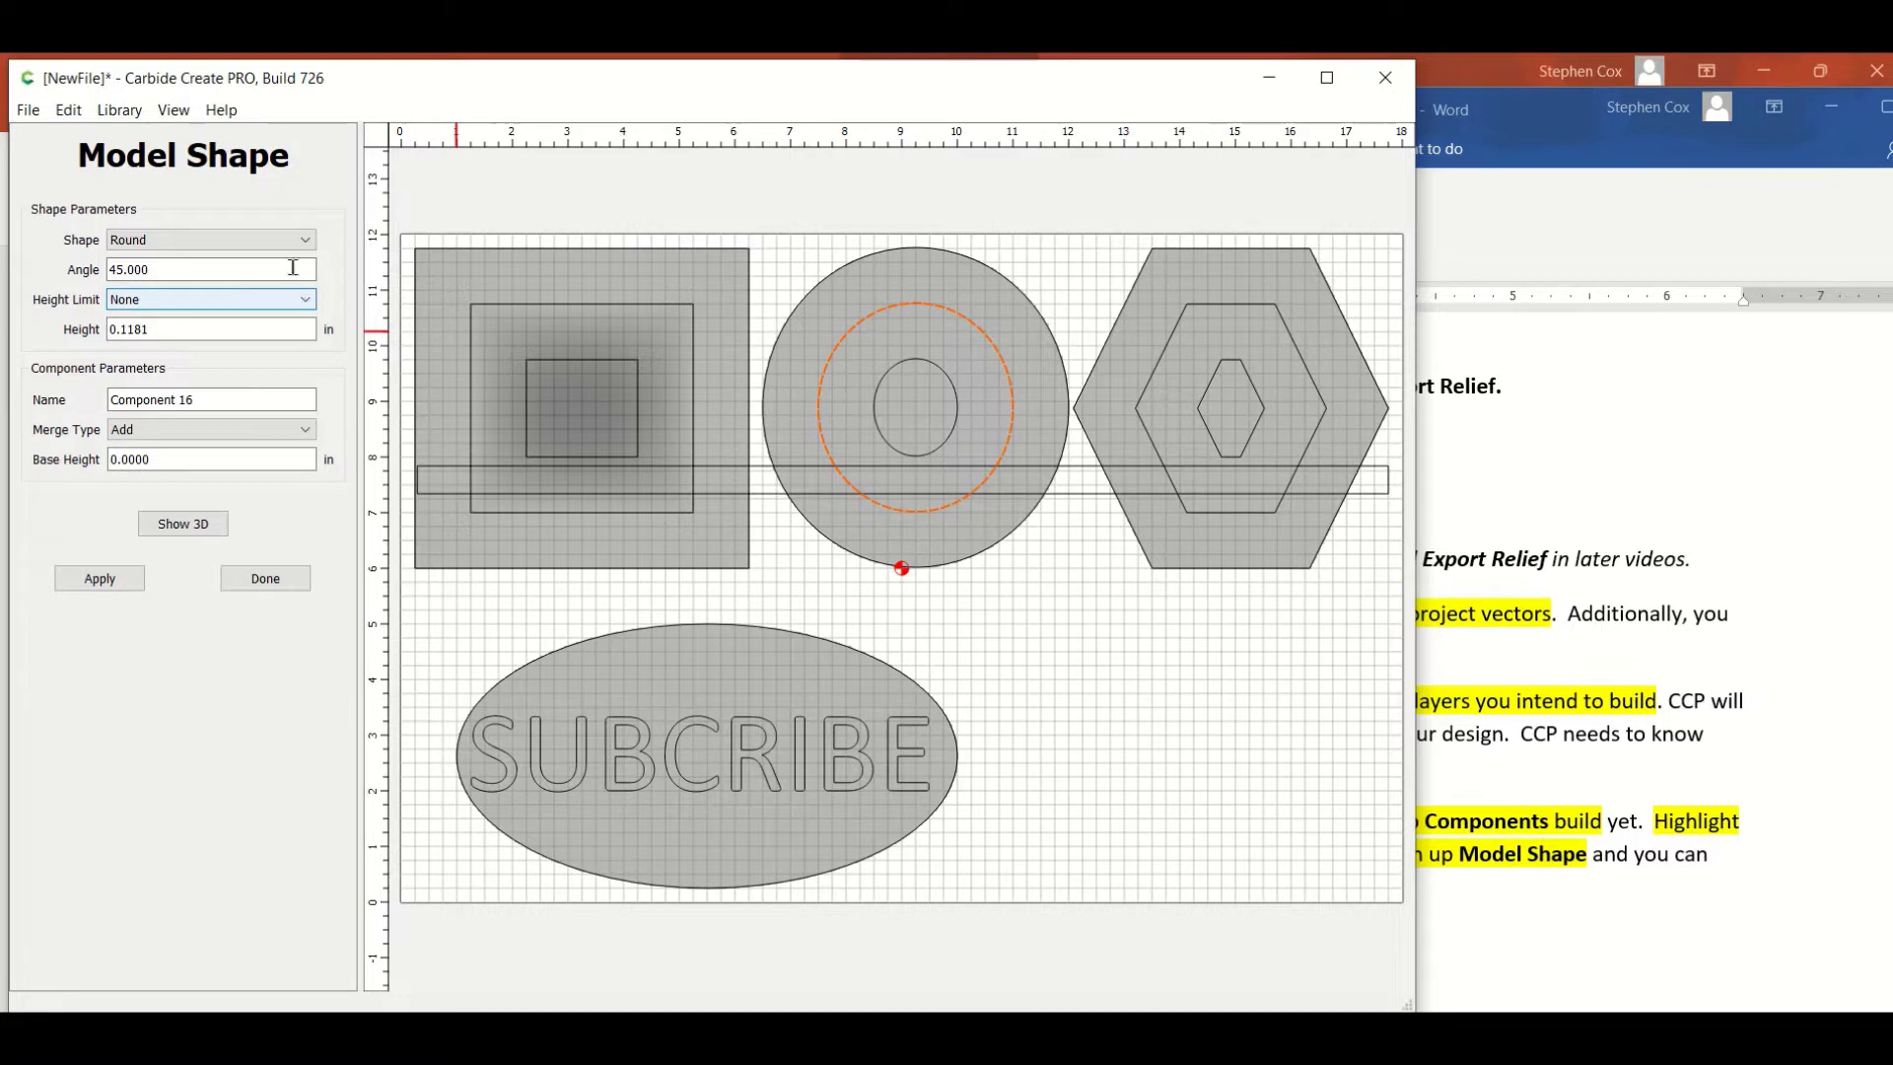
pyautogui.click(301, 239)
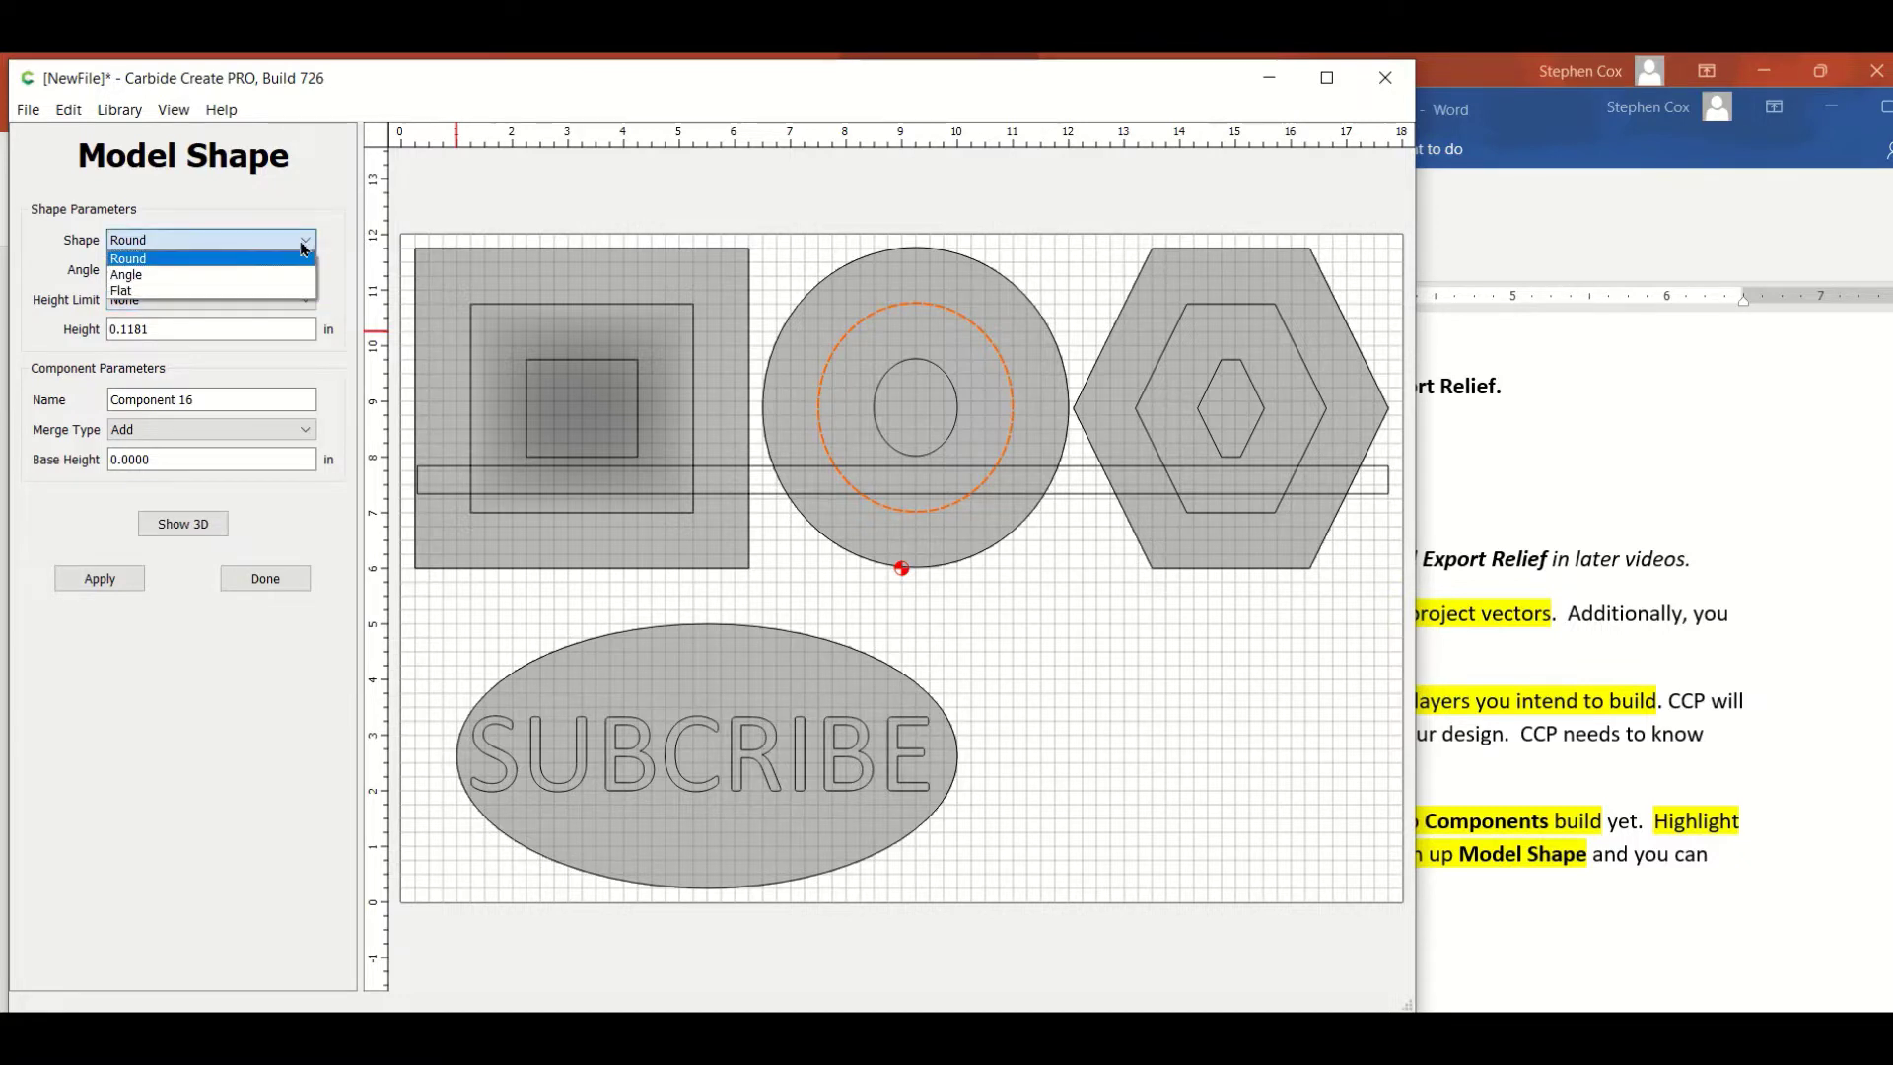
pyautogui.click(277, 290)
pyautogui.moveTo(309, 328); pyautogui.dragTo(96, 332)
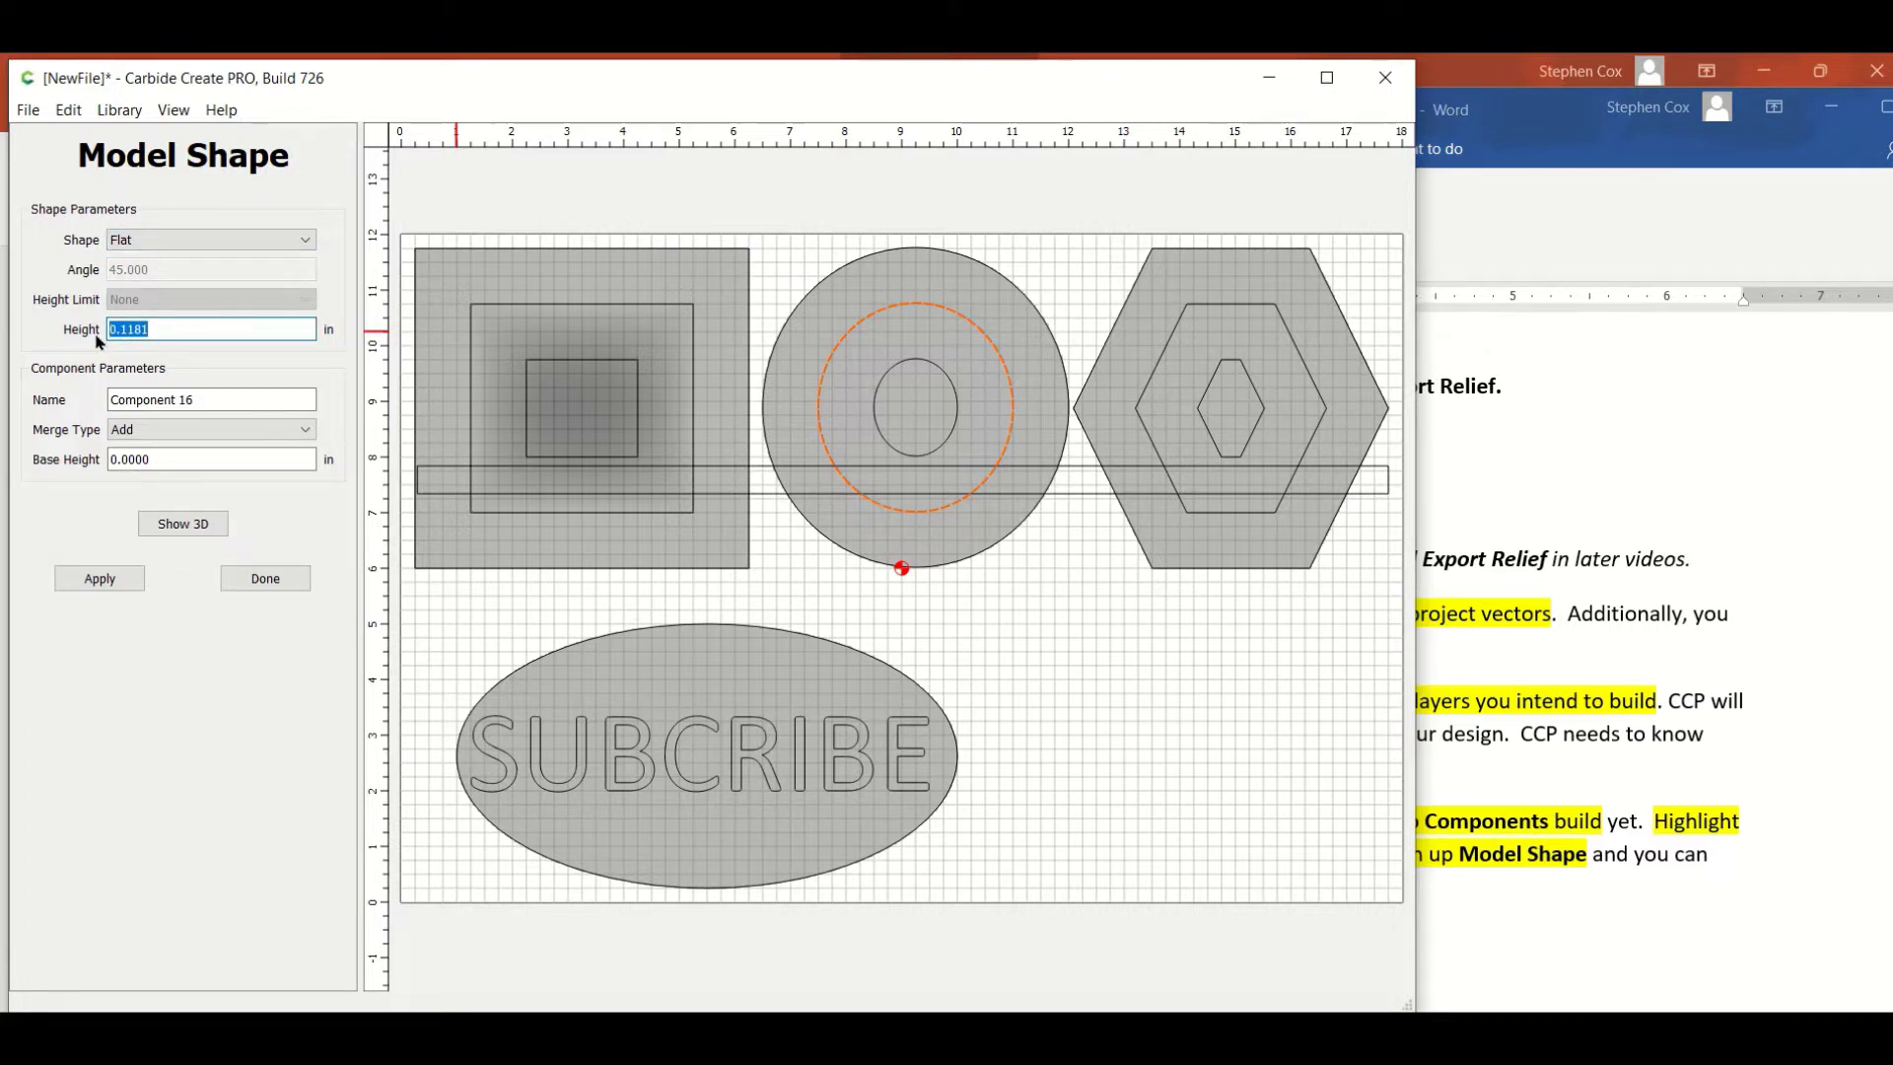
pyautogui.write('.75')
pyautogui.click(106, 582)
pyautogui.click(183, 524)
pyautogui.moveTo(747, 509); pyautogui.dragTo(719, 287)
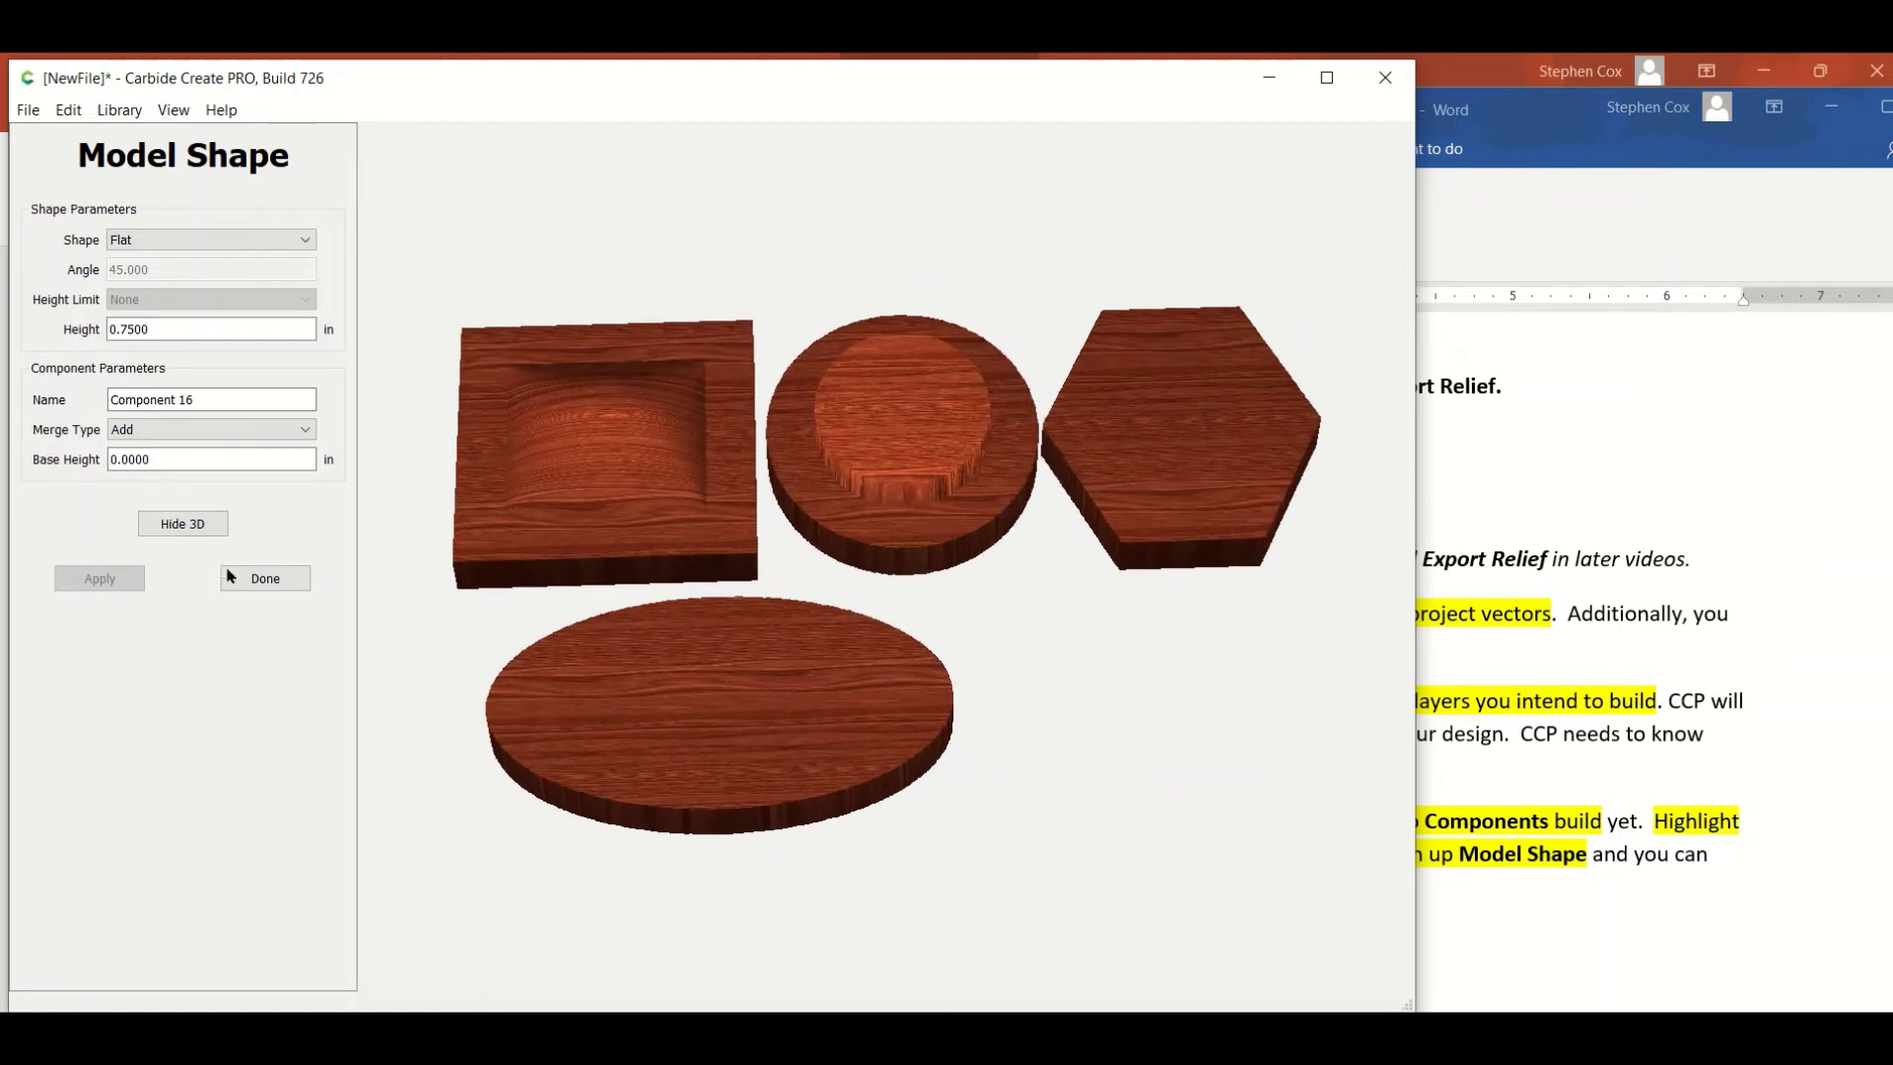
# Make the small inner oval a Flat 2.5-inch Subtract component.
pyautogui.click(272, 578)
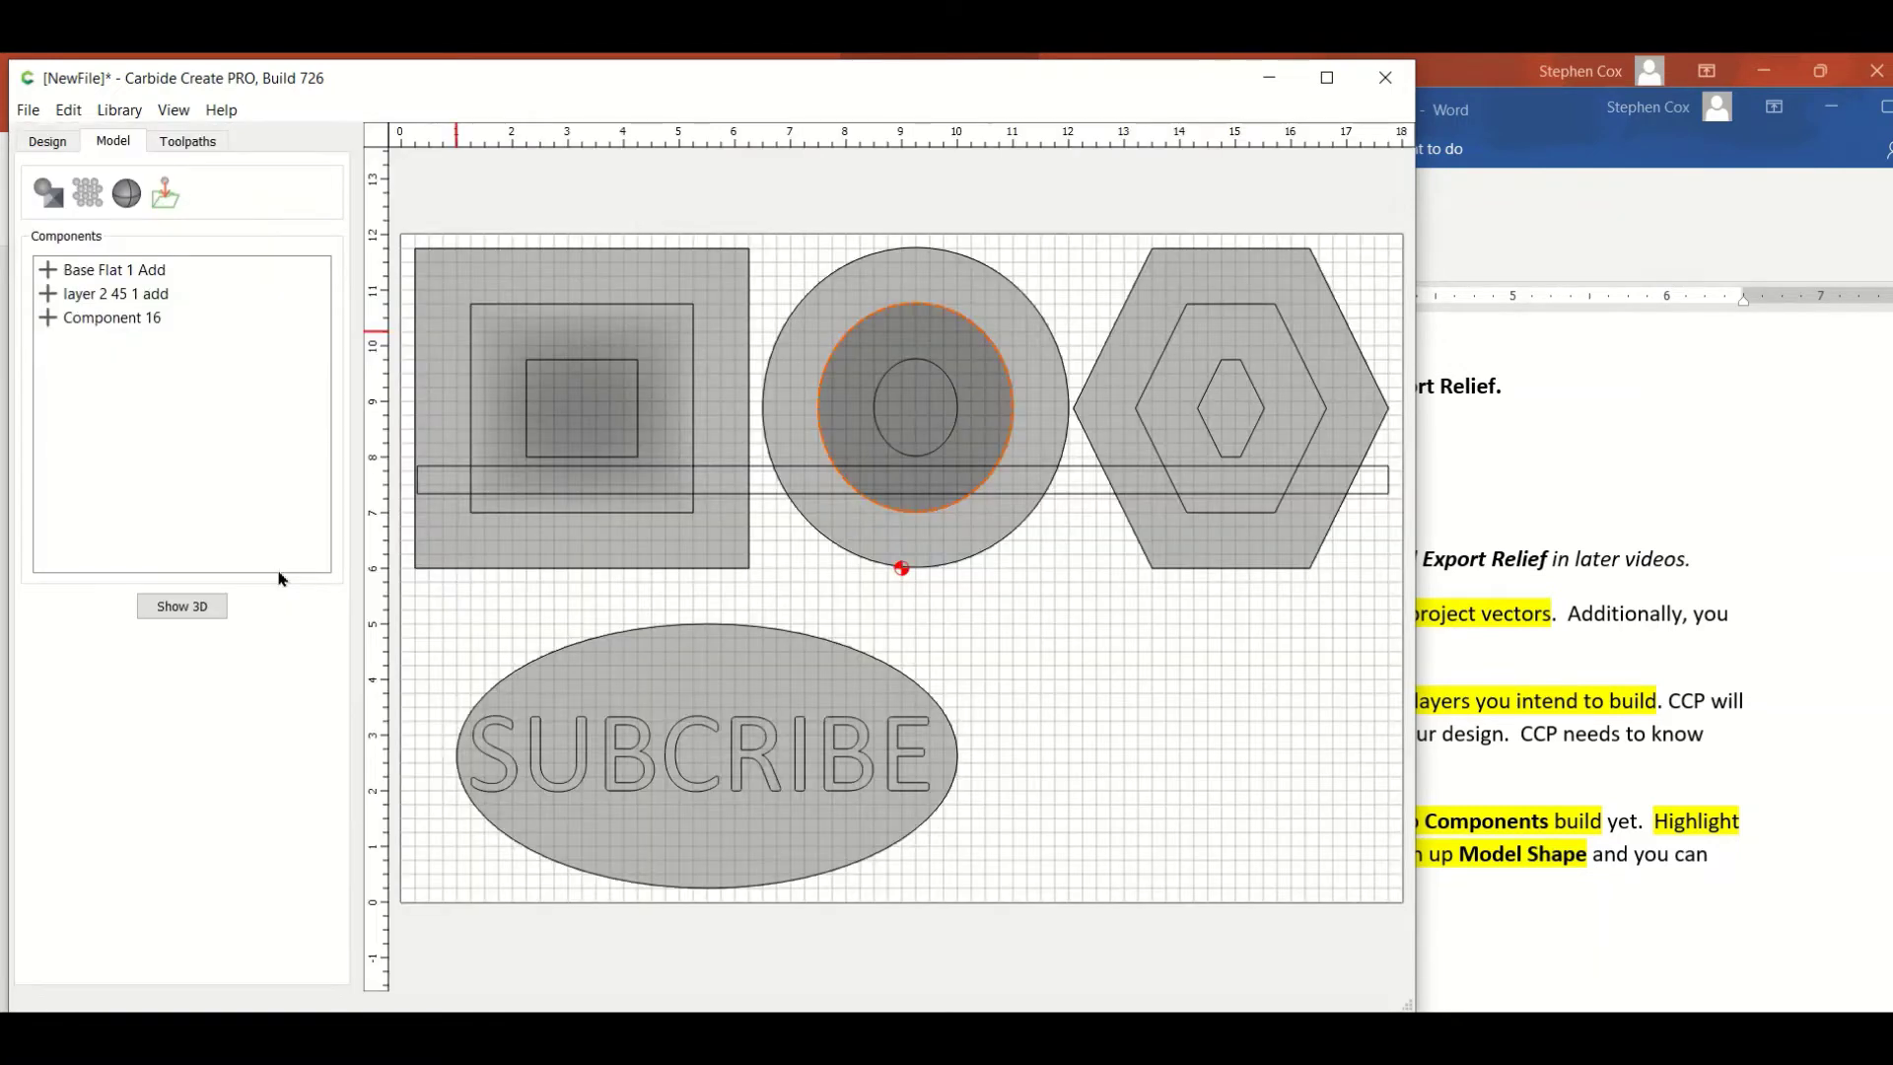
pyautogui.click(898, 457)
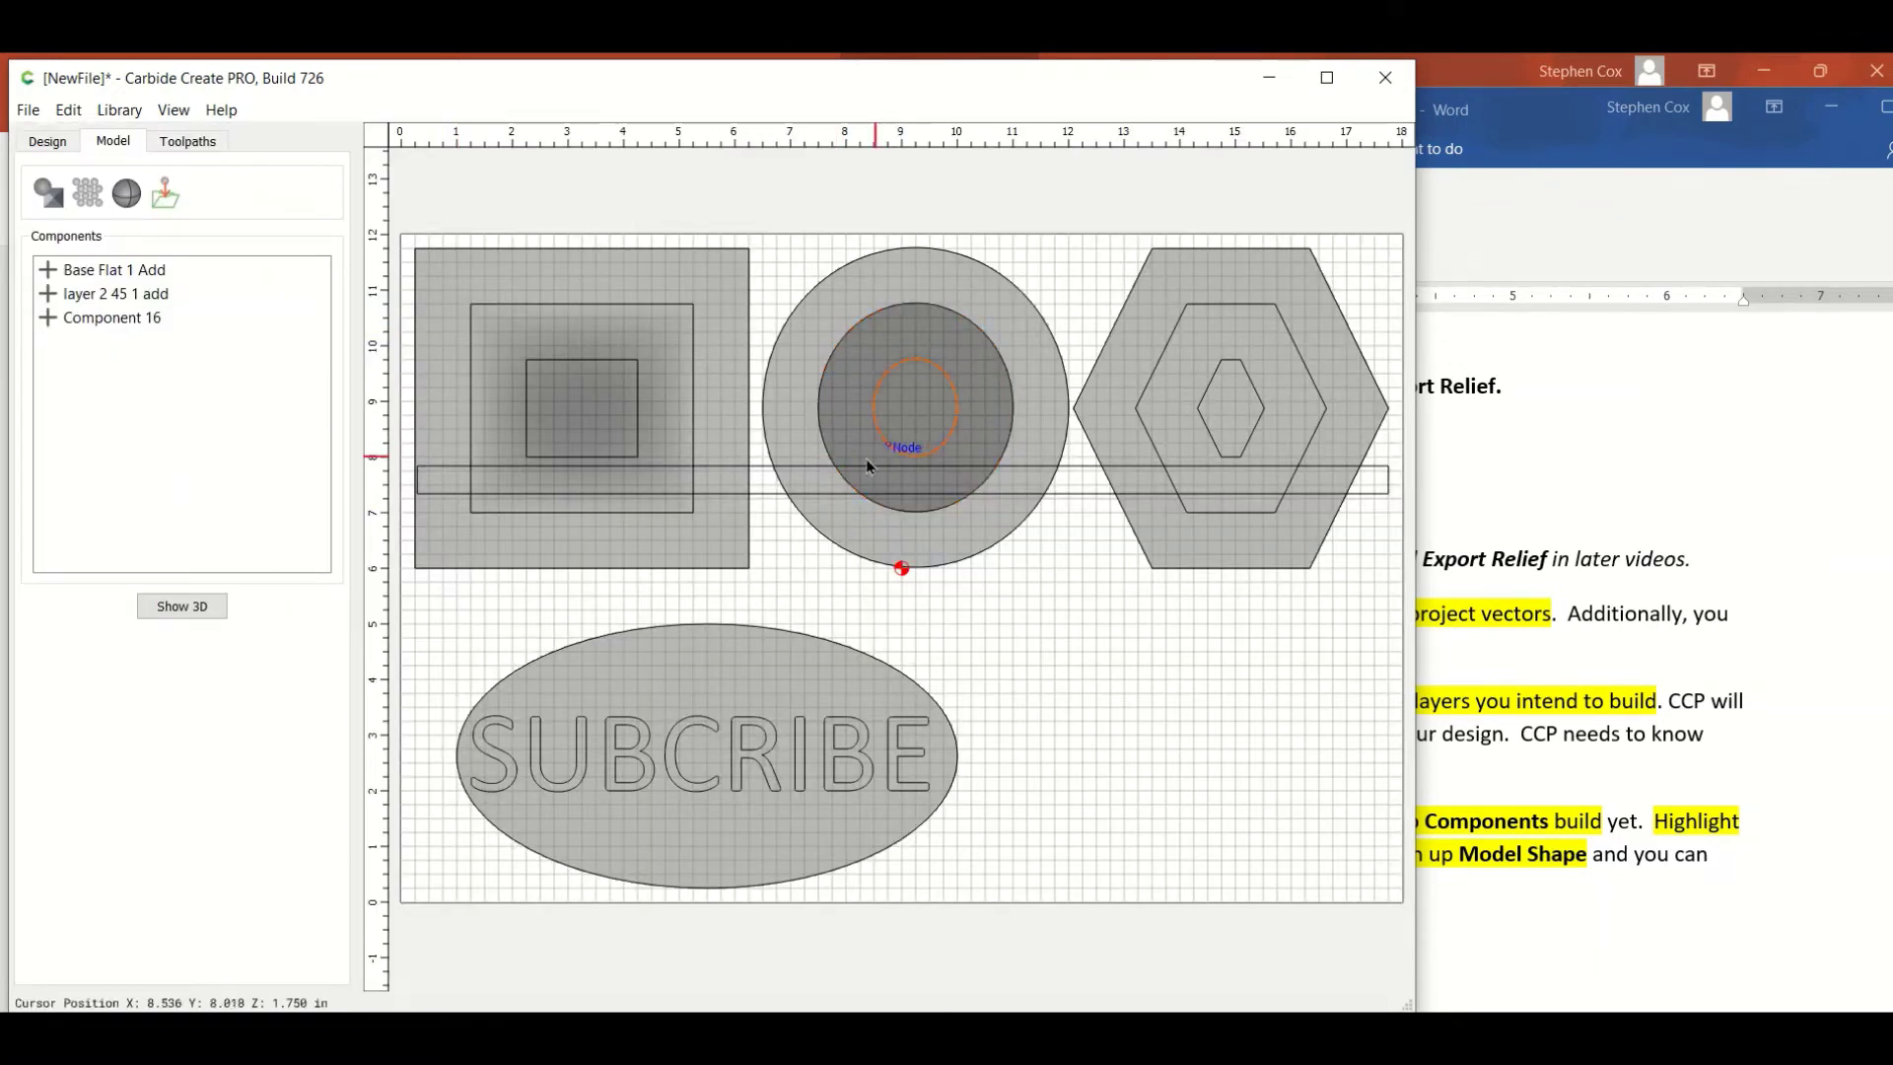
pyautogui.click(60, 200)
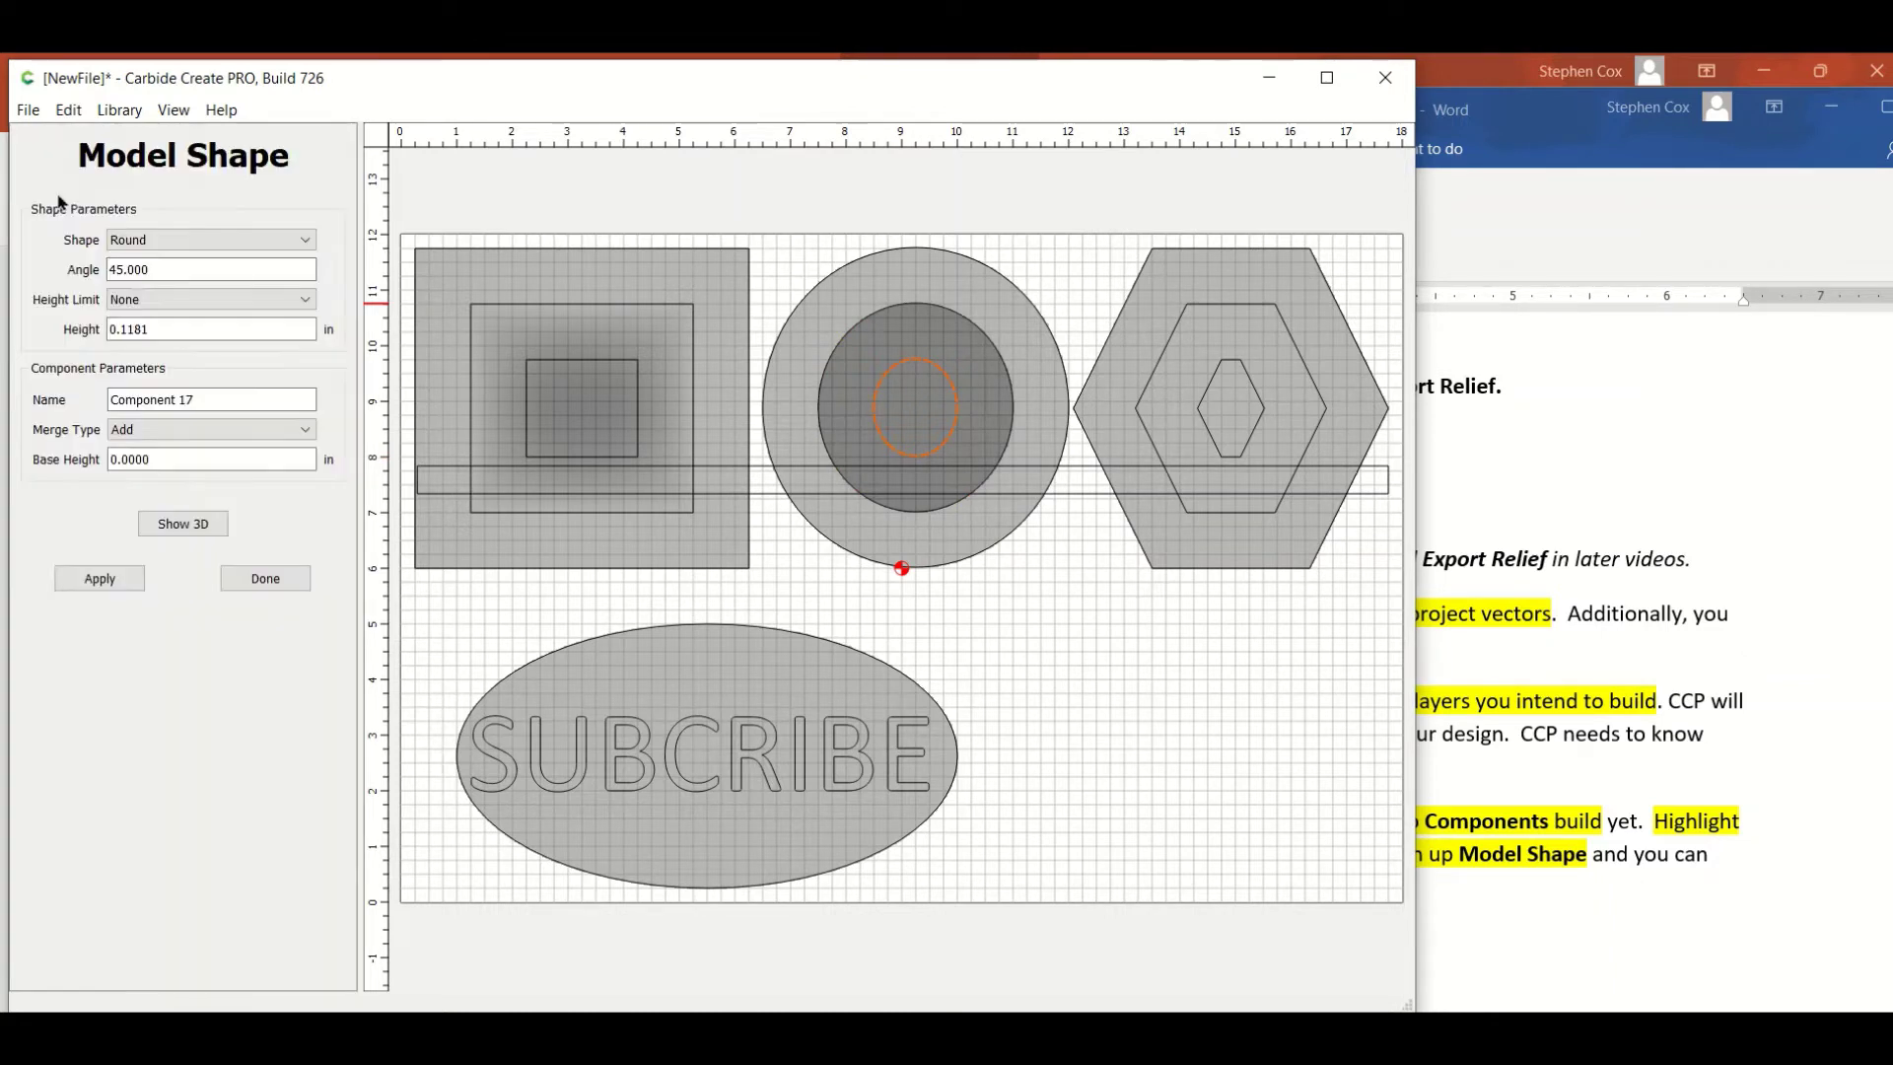
pyautogui.click(301, 243)
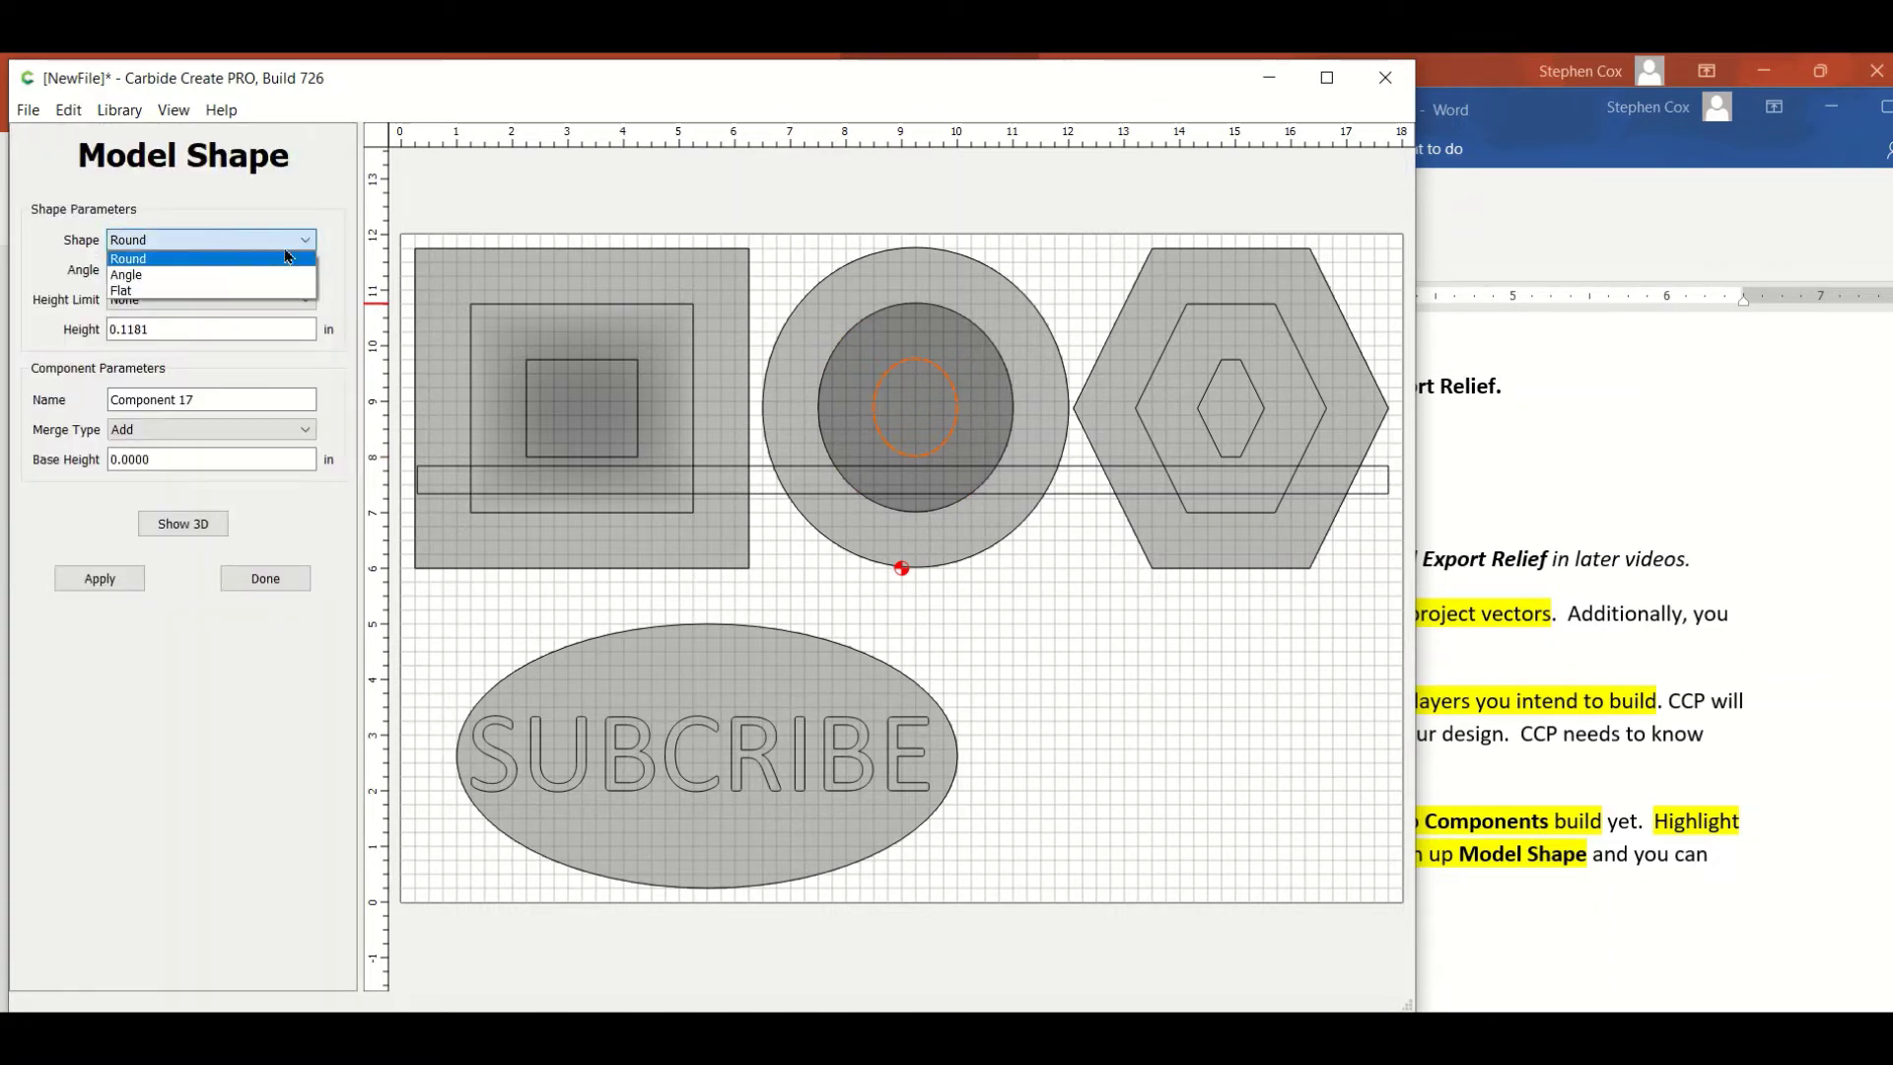
pyautogui.click(252, 292)
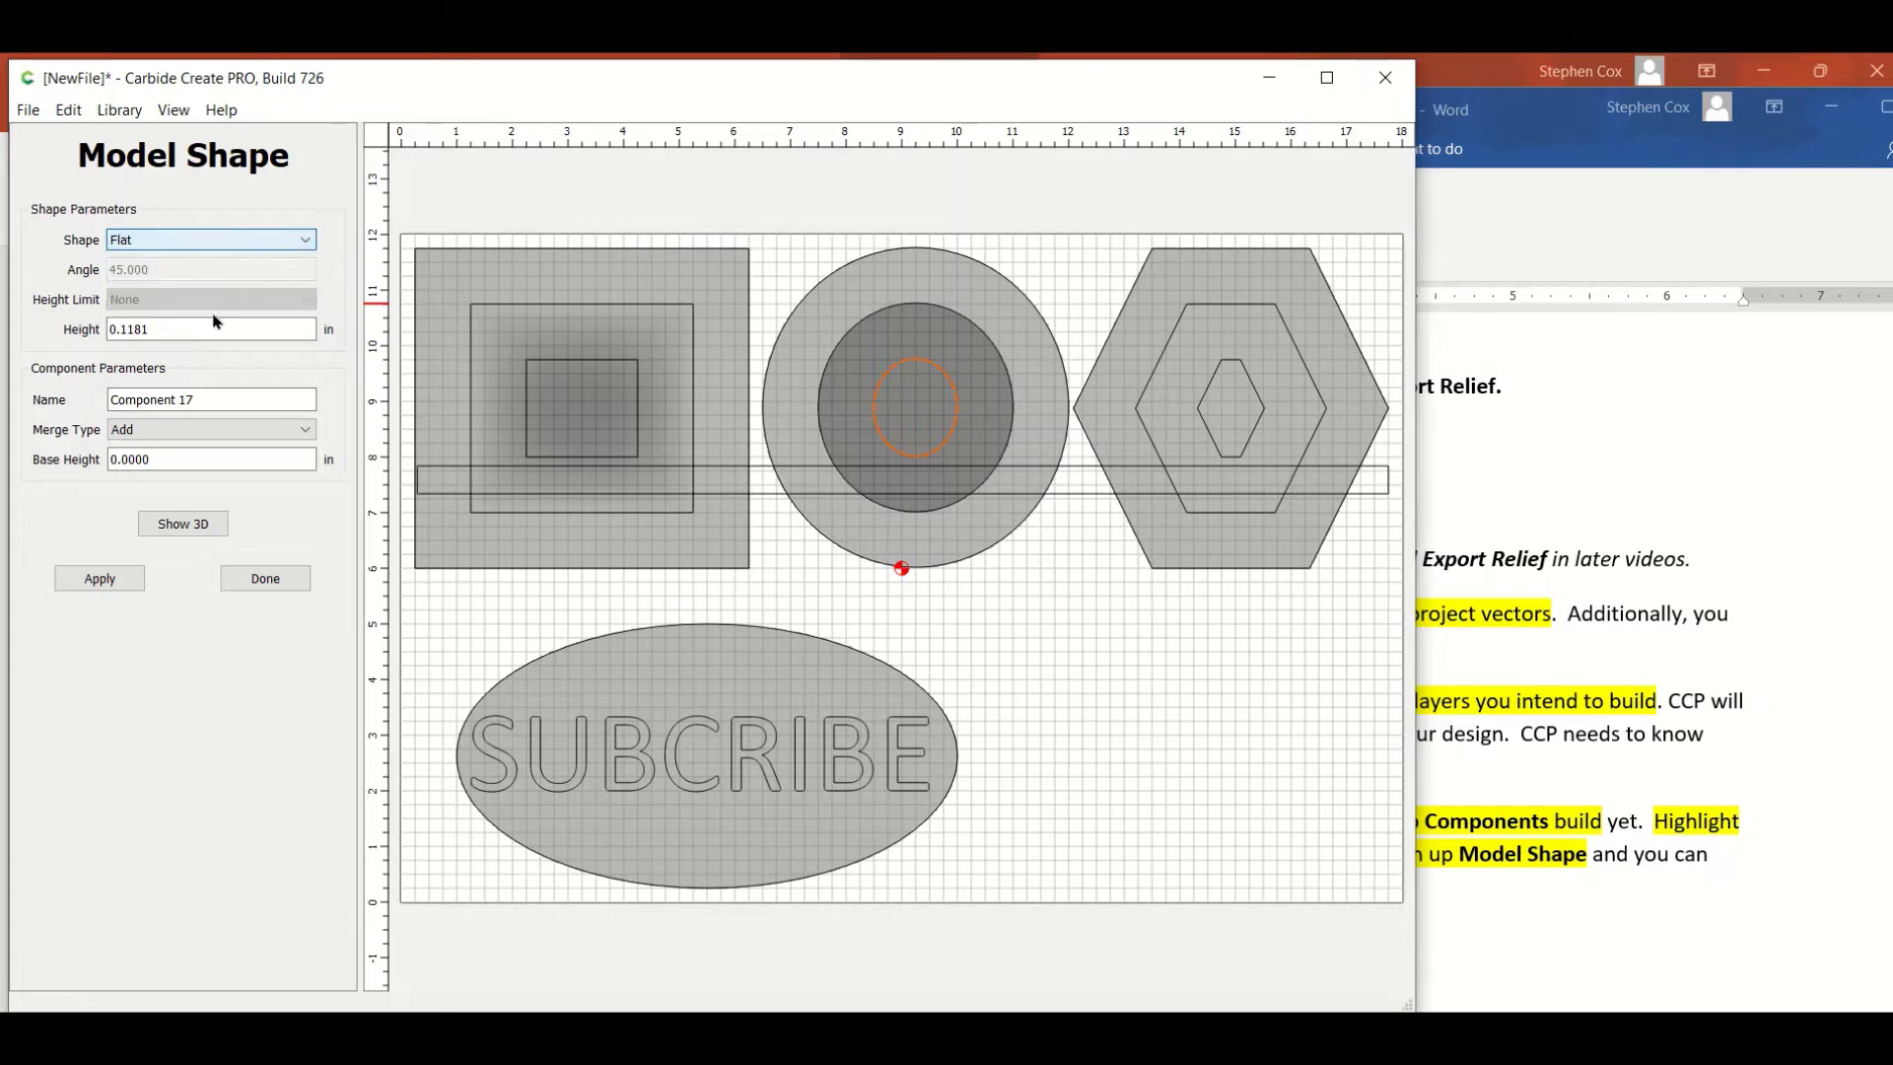
pyautogui.moveTo(197, 329); pyautogui.dragTo(102, 331)
pyautogui.write('2.5')
pyautogui.click(295, 430)
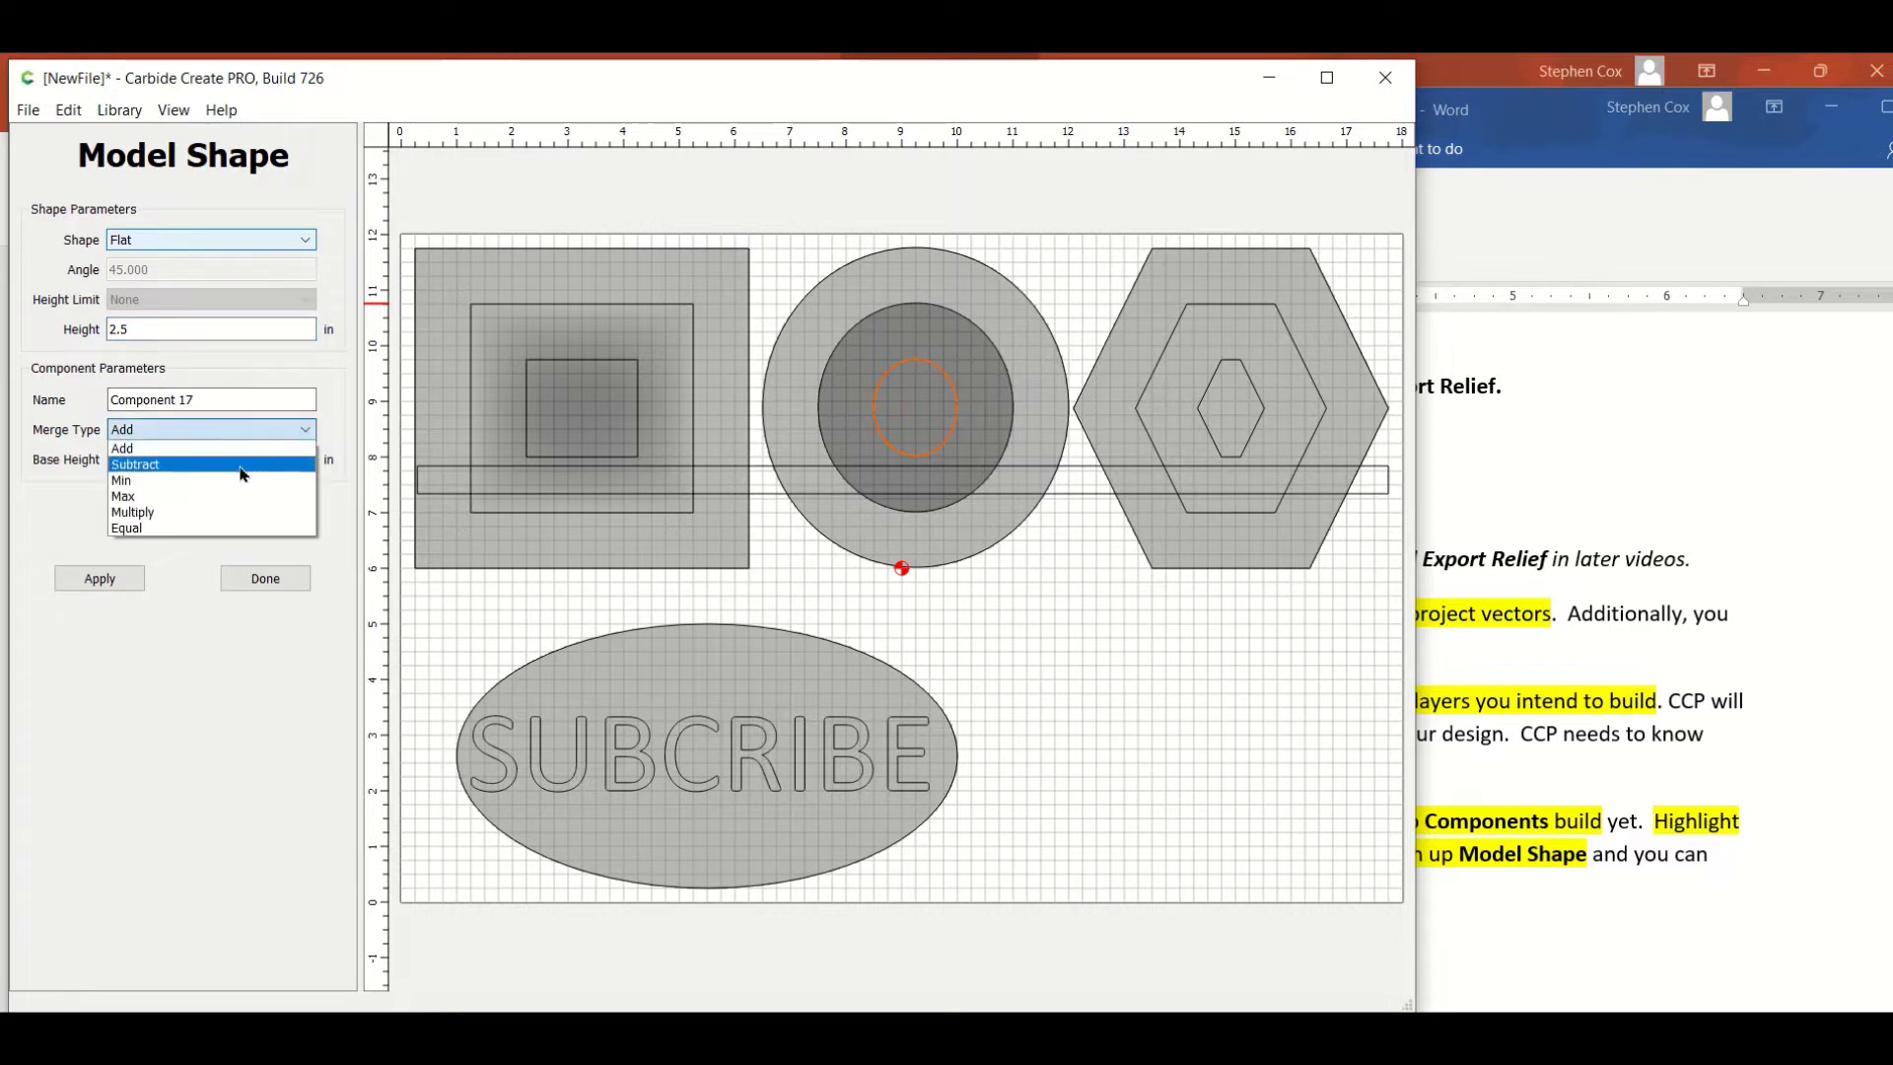
pyautogui.click(197, 465)
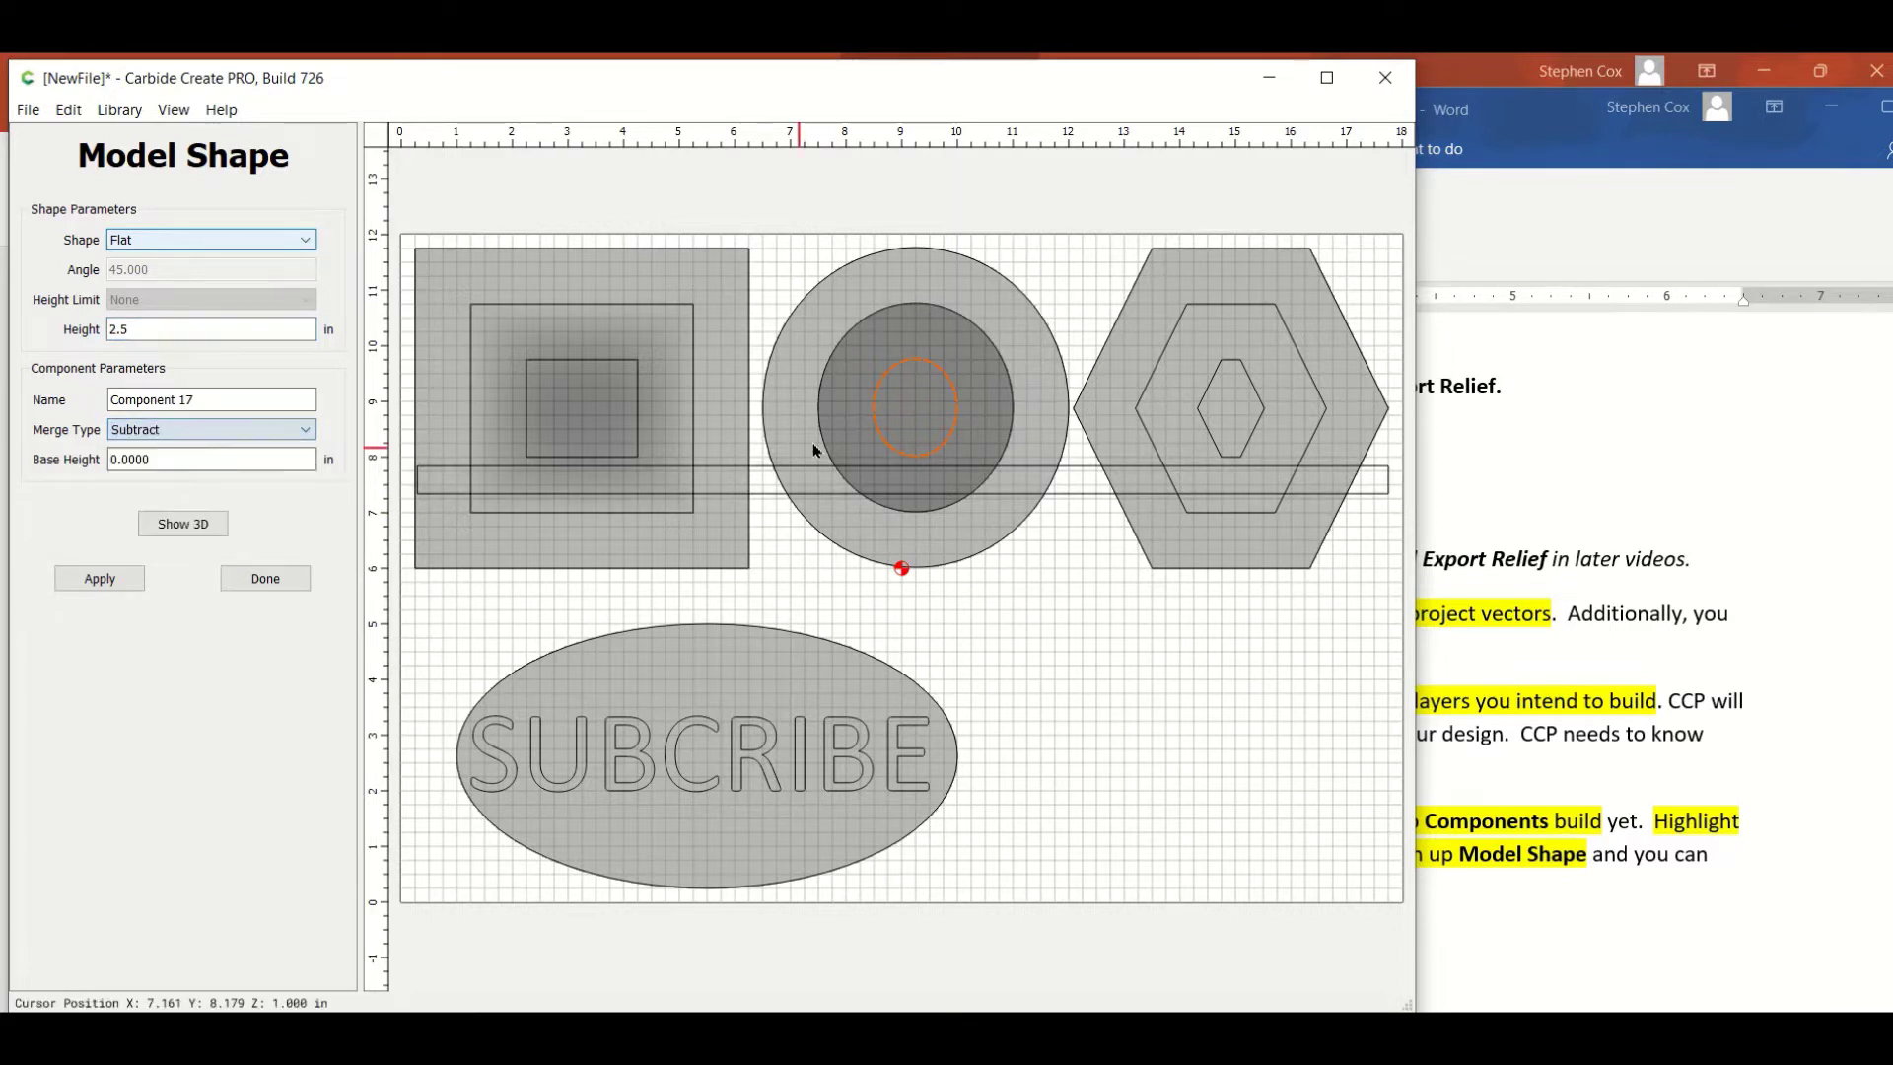
pyautogui.click(109, 585)
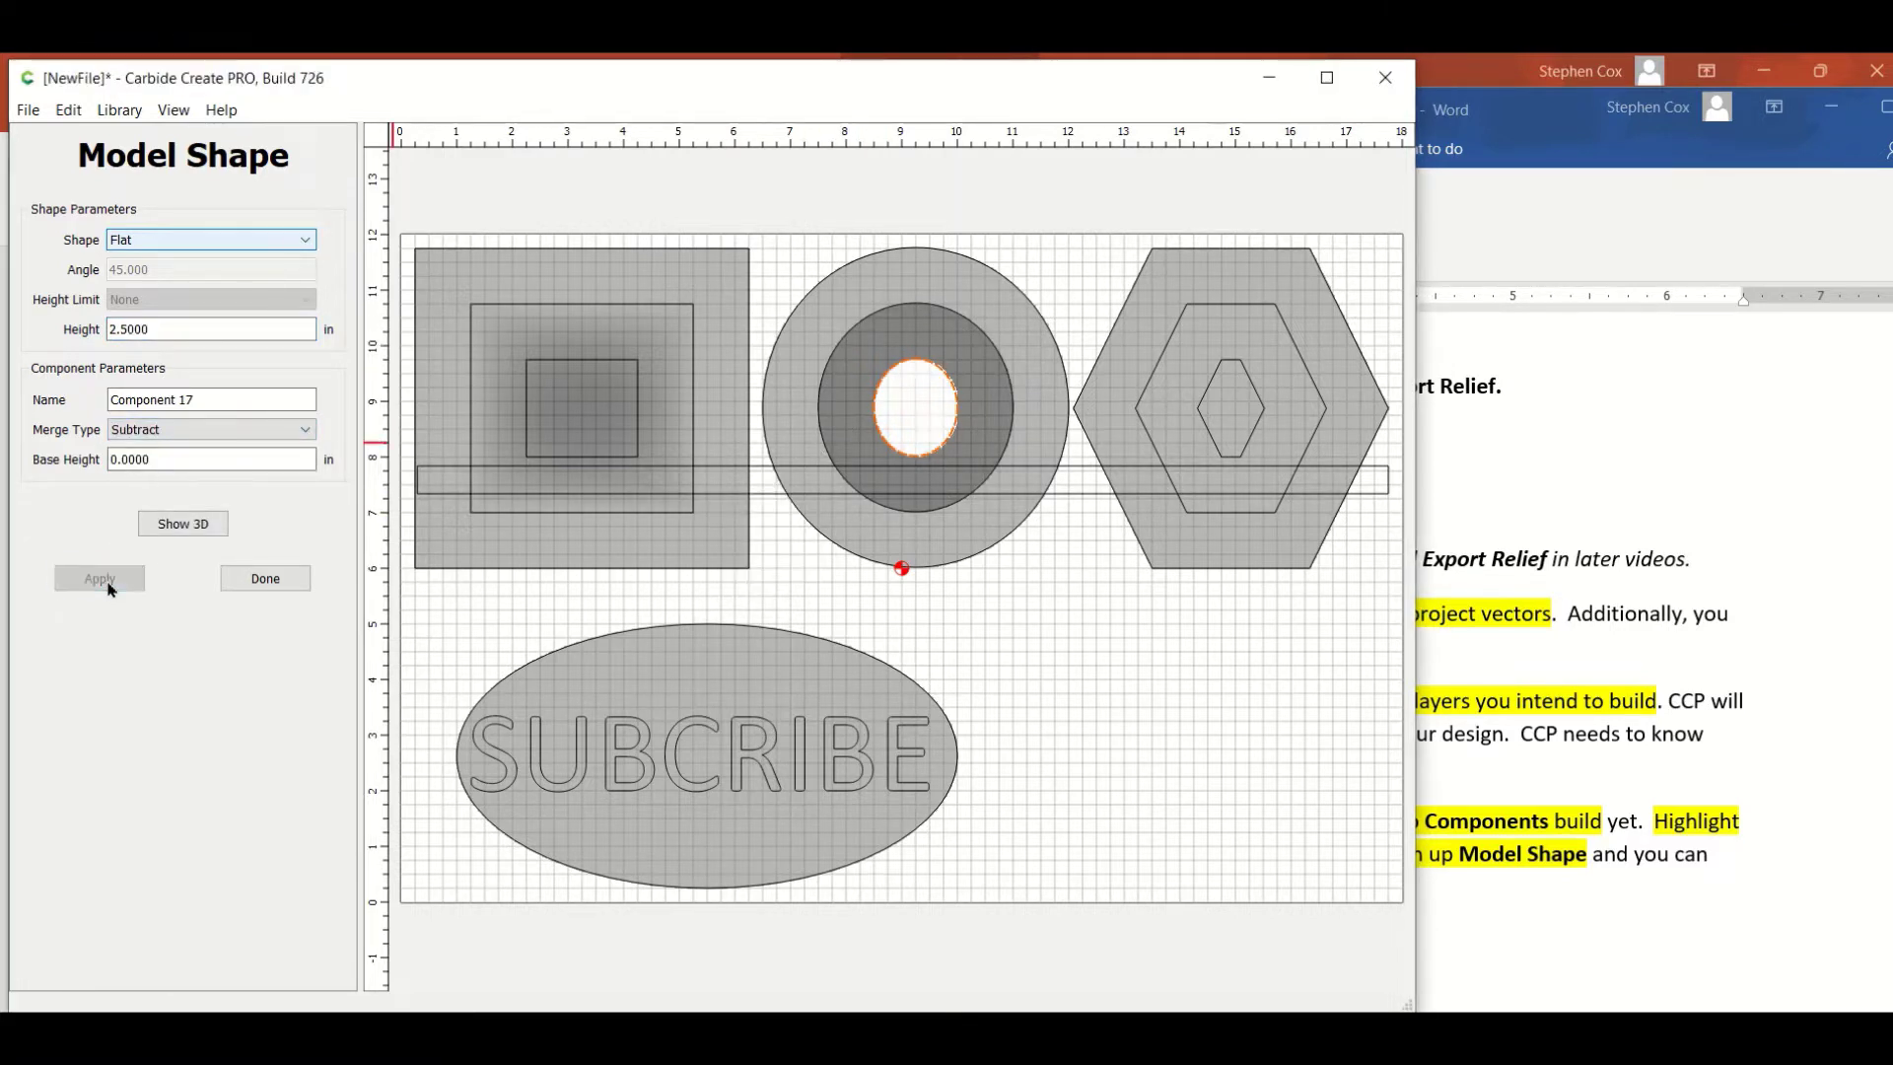
# Inspect the new hole through the circle in the 3D preview, then return to 2D.
pyautogui.click(183, 523)
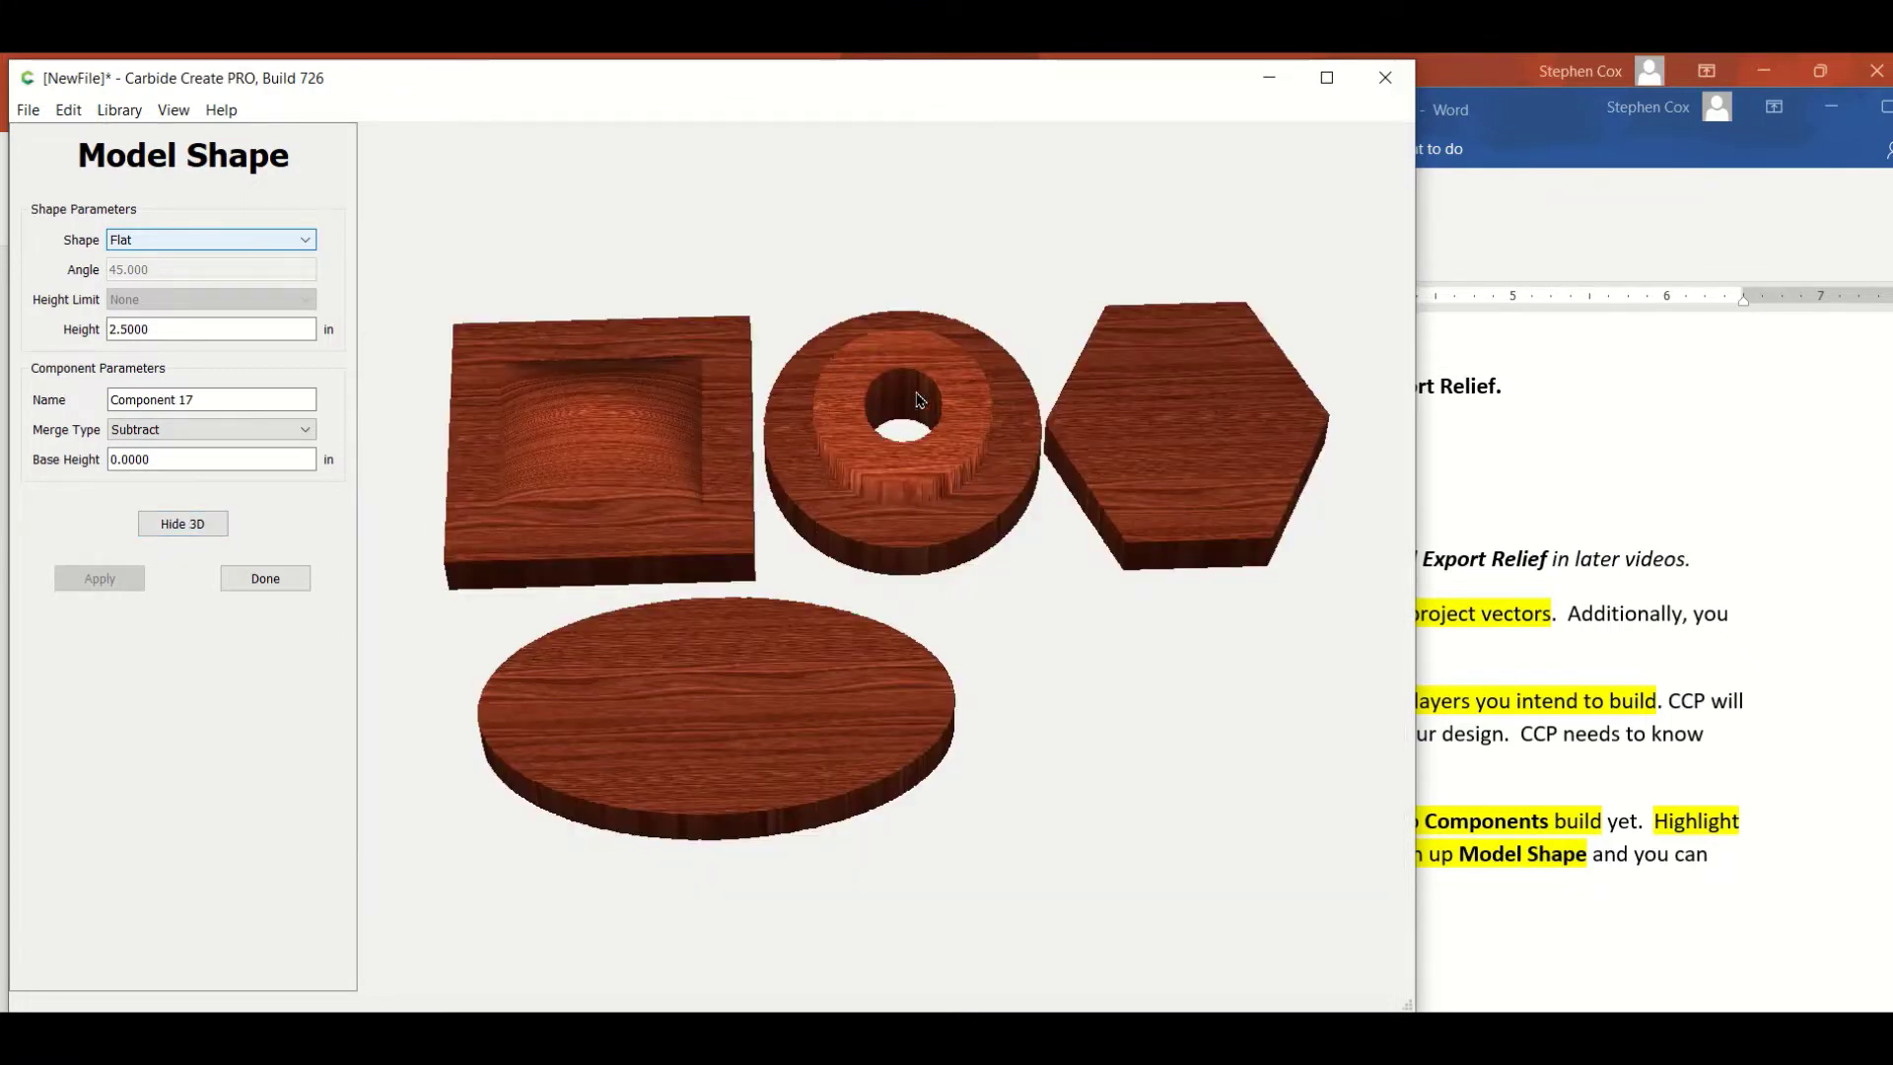
pyautogui.moveTo(912, 552); pyautogui.dragTo(905, 393)
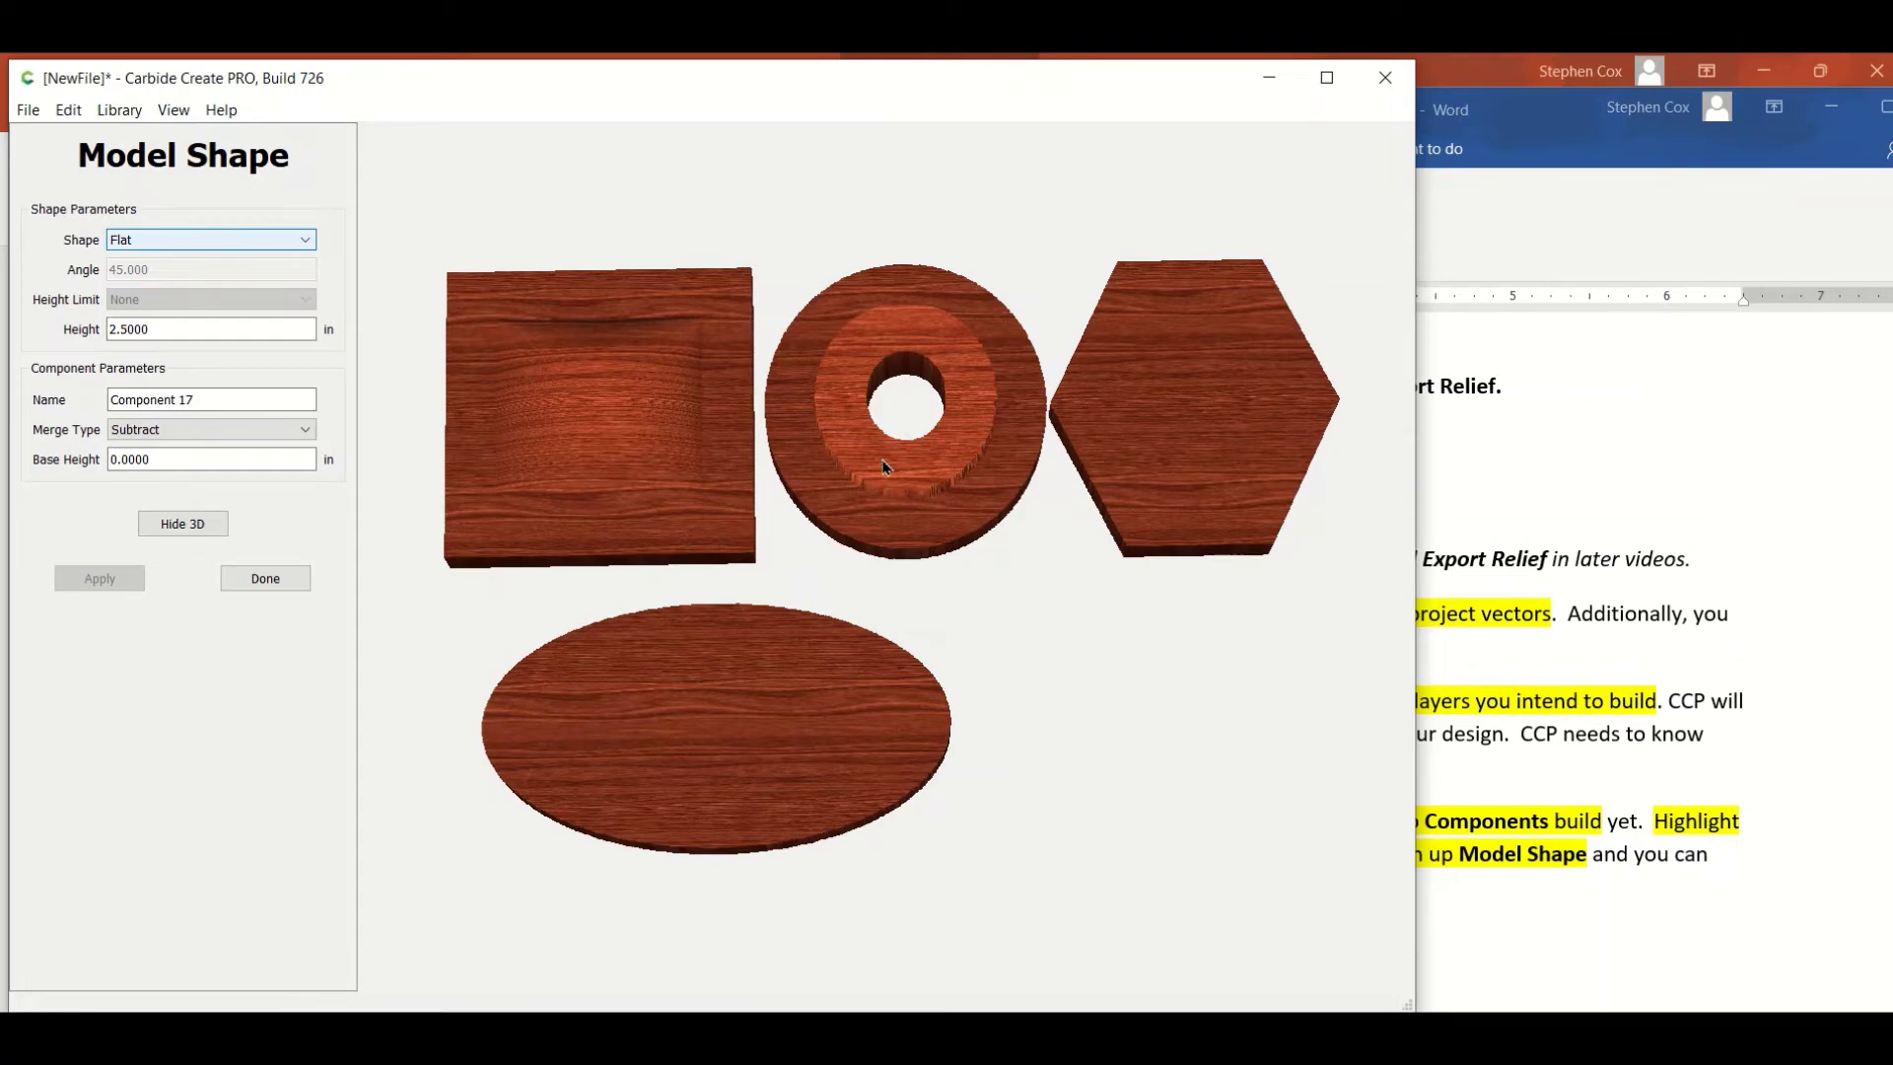
pyautogui.moveTo(892, 508); pyautogui.dragTo(828, 541)
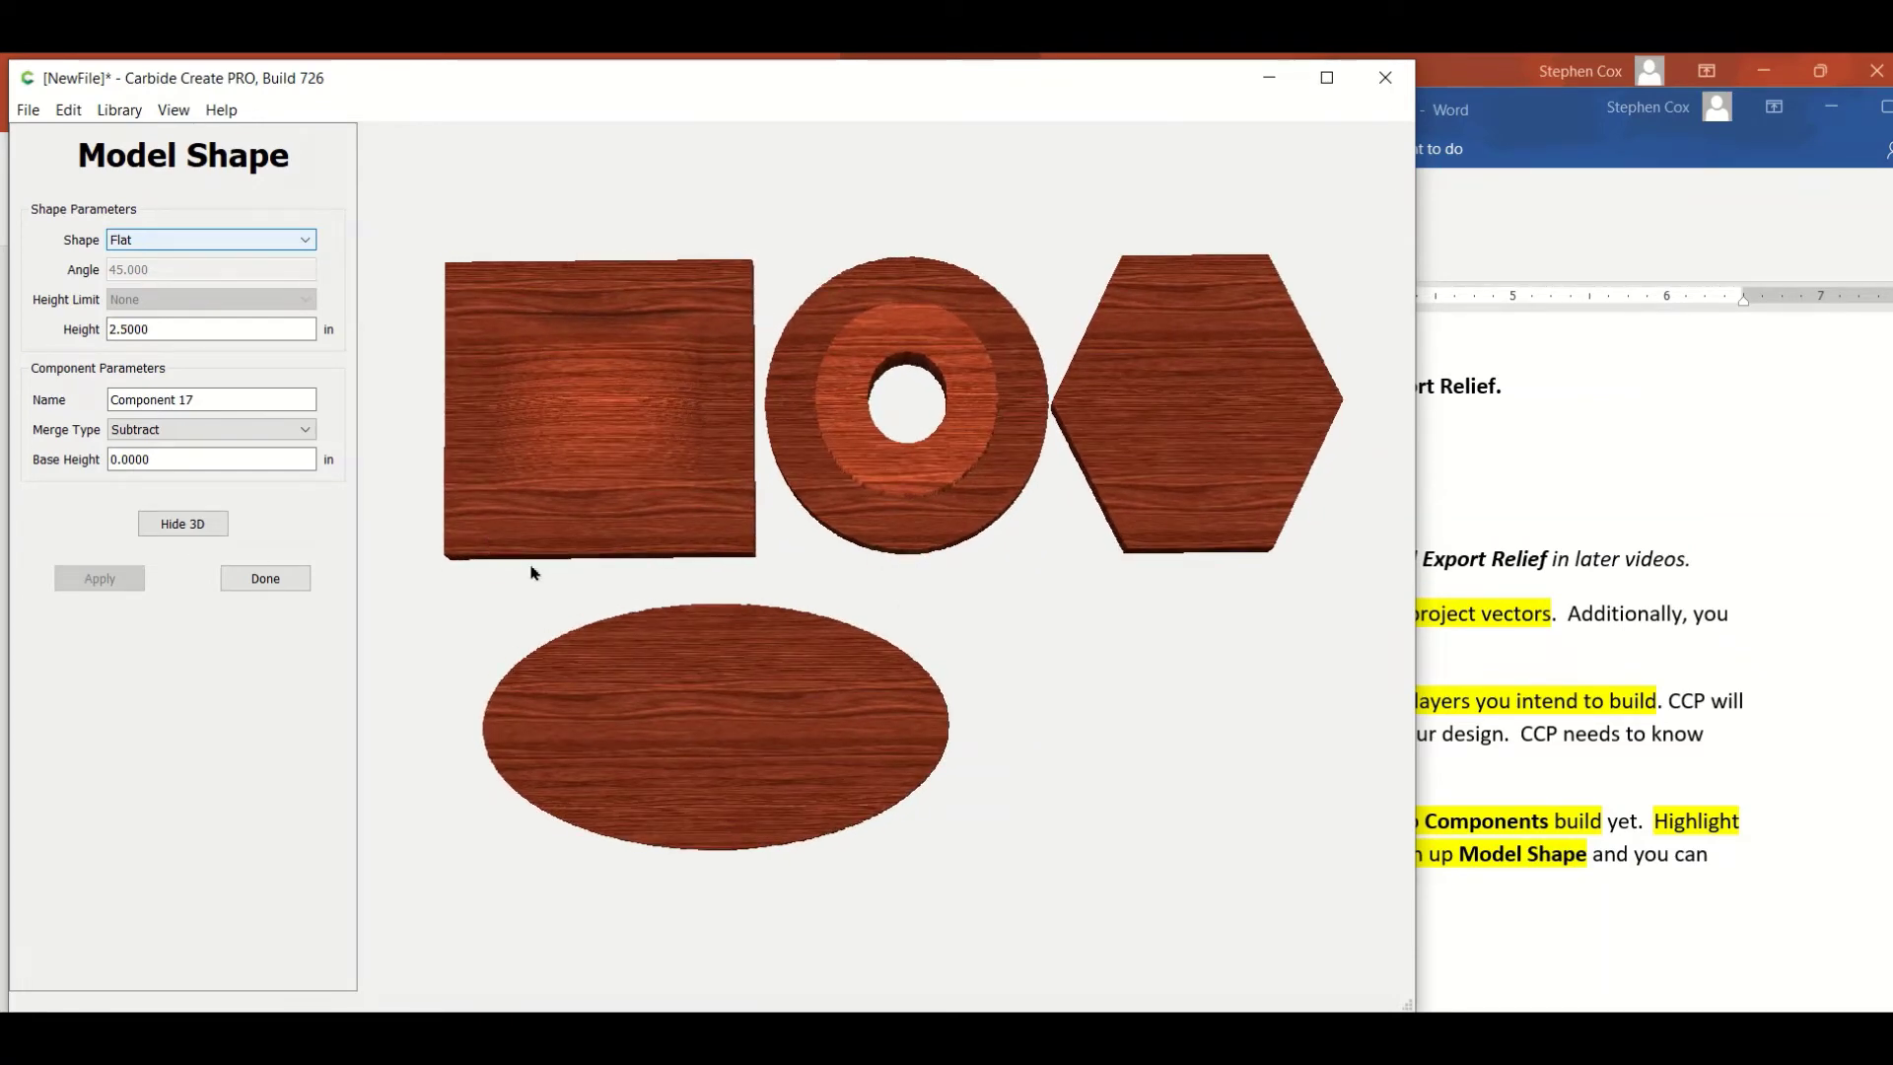
pyautogui.click(156, 521)
# Give the hexagon's middle outline an angled 75°, 2-inch Add component.
pyautogui.click(258, 580)
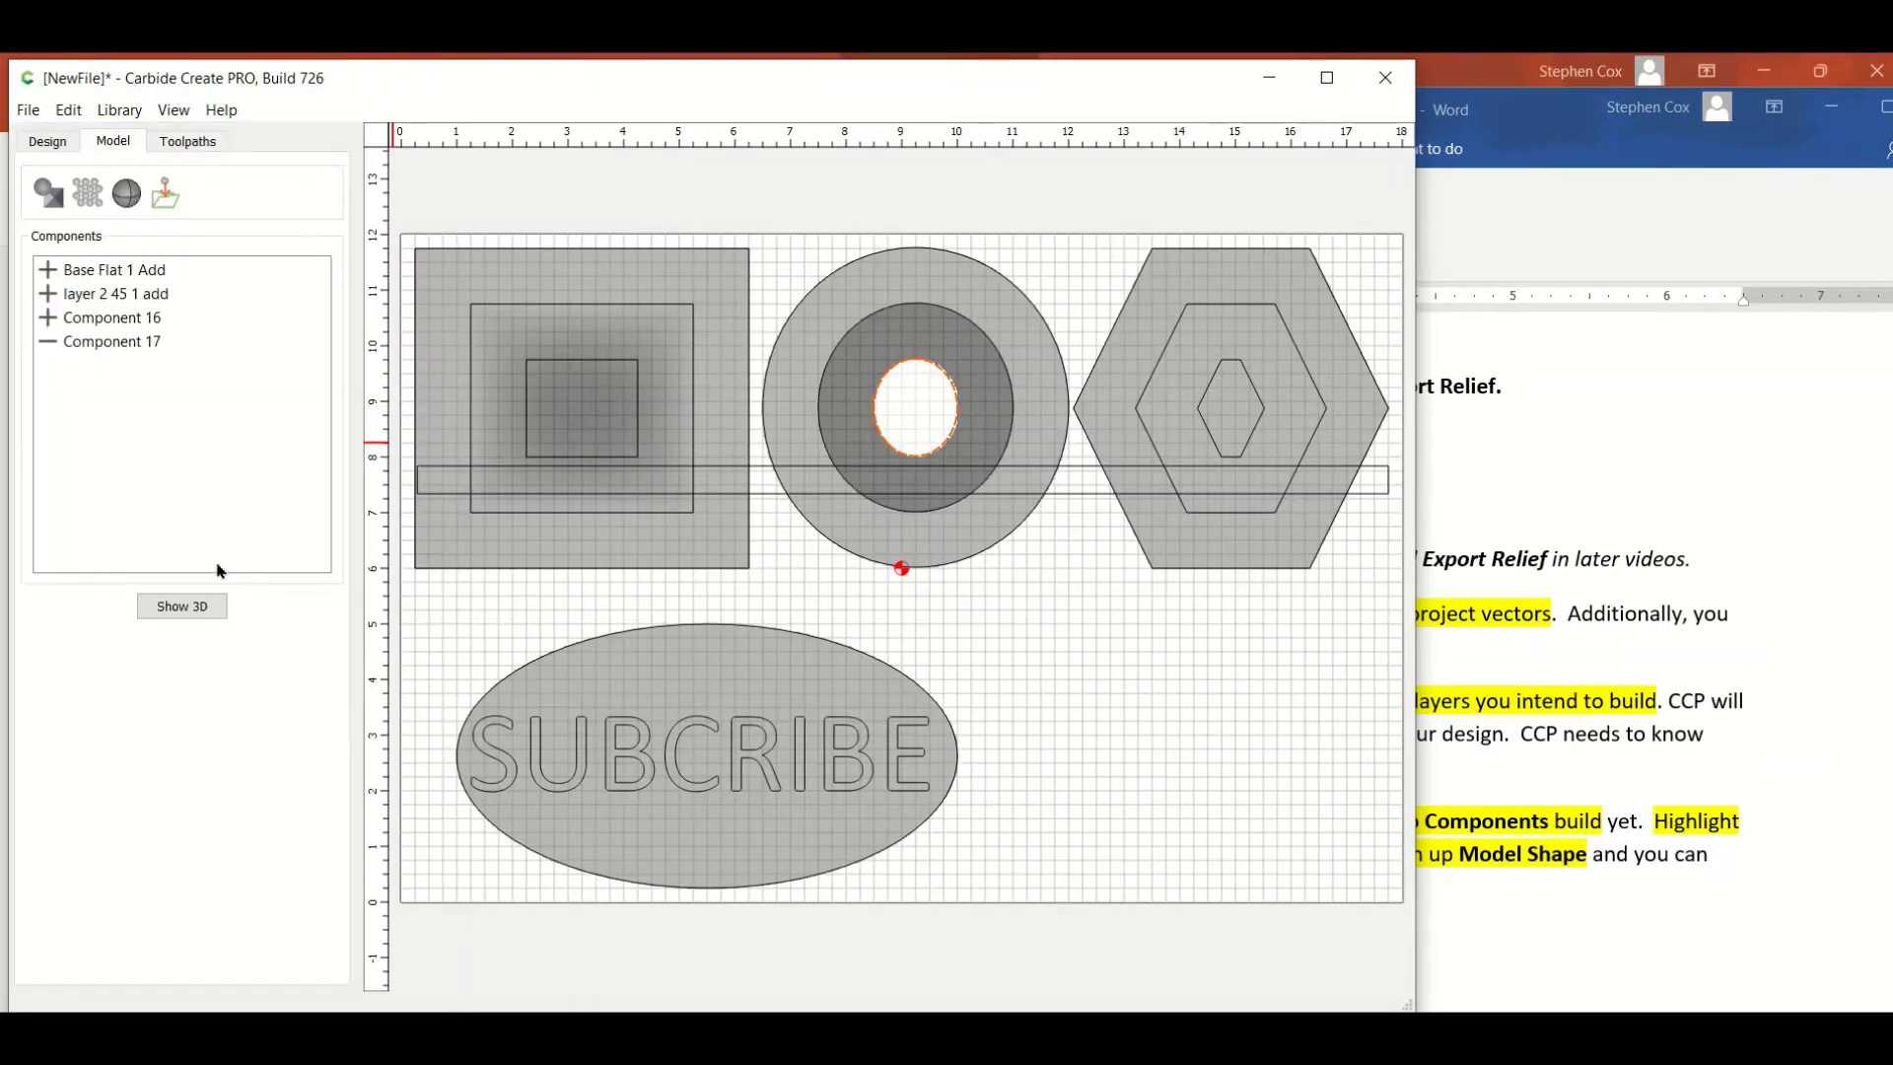
pyautogui.click(1171, 486)
pyautogui.click(49, 194)
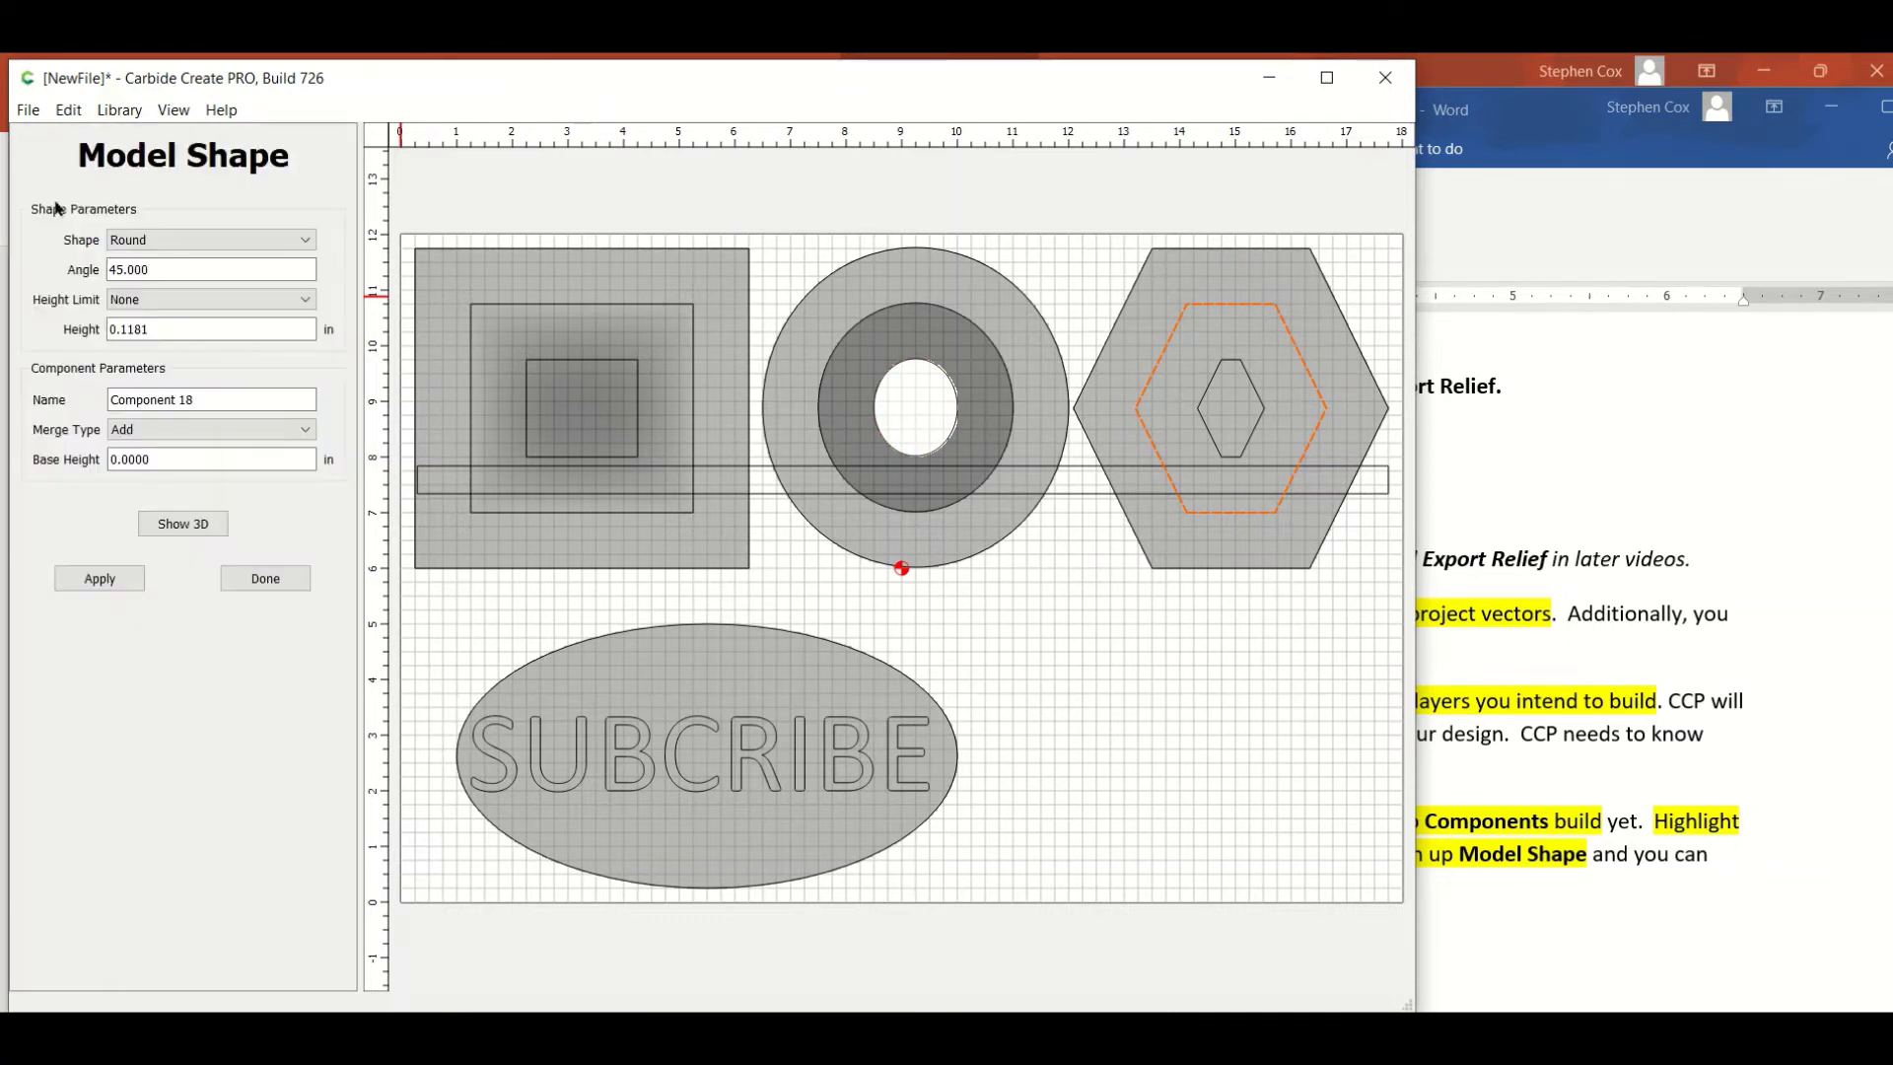
pyautogui.click(296, 240)
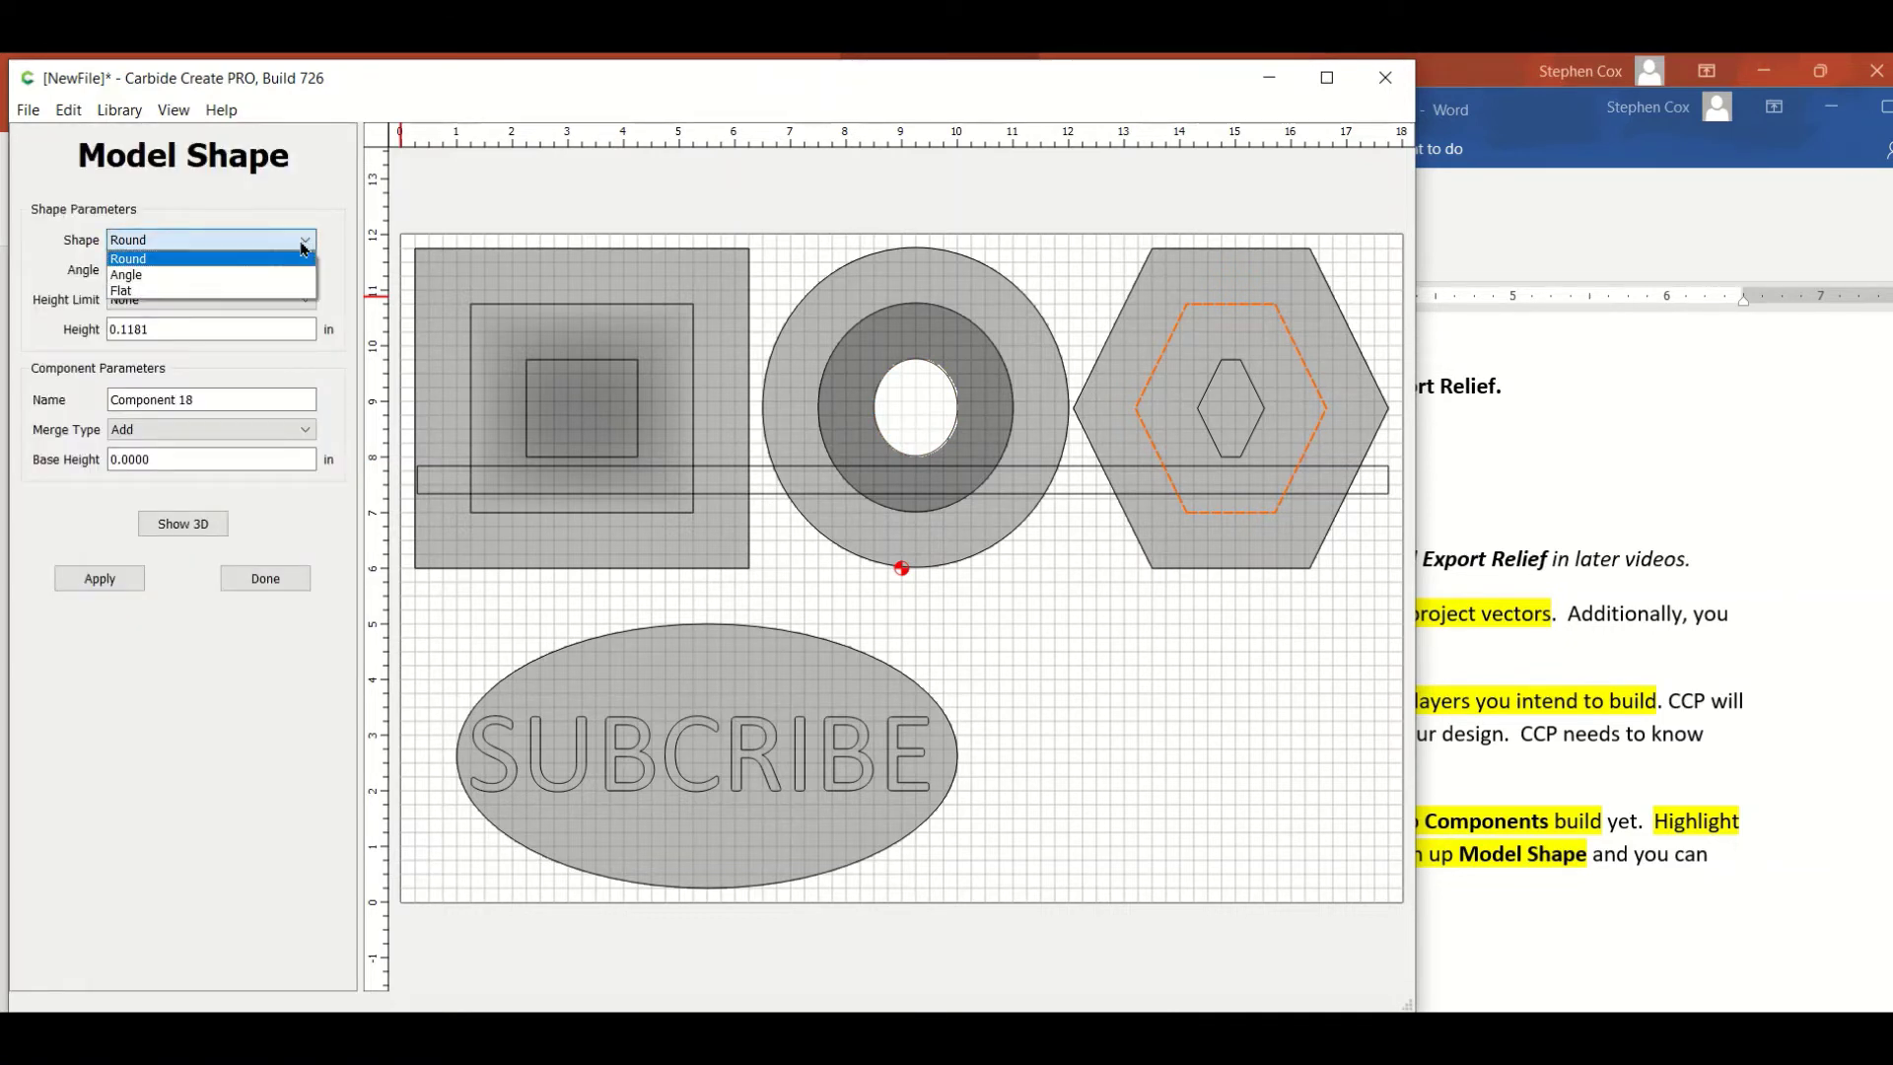
pyautogui.click(223, 276)
pyautogui.moveTo(189, 328); pyautogui.dragTo(58, 320)
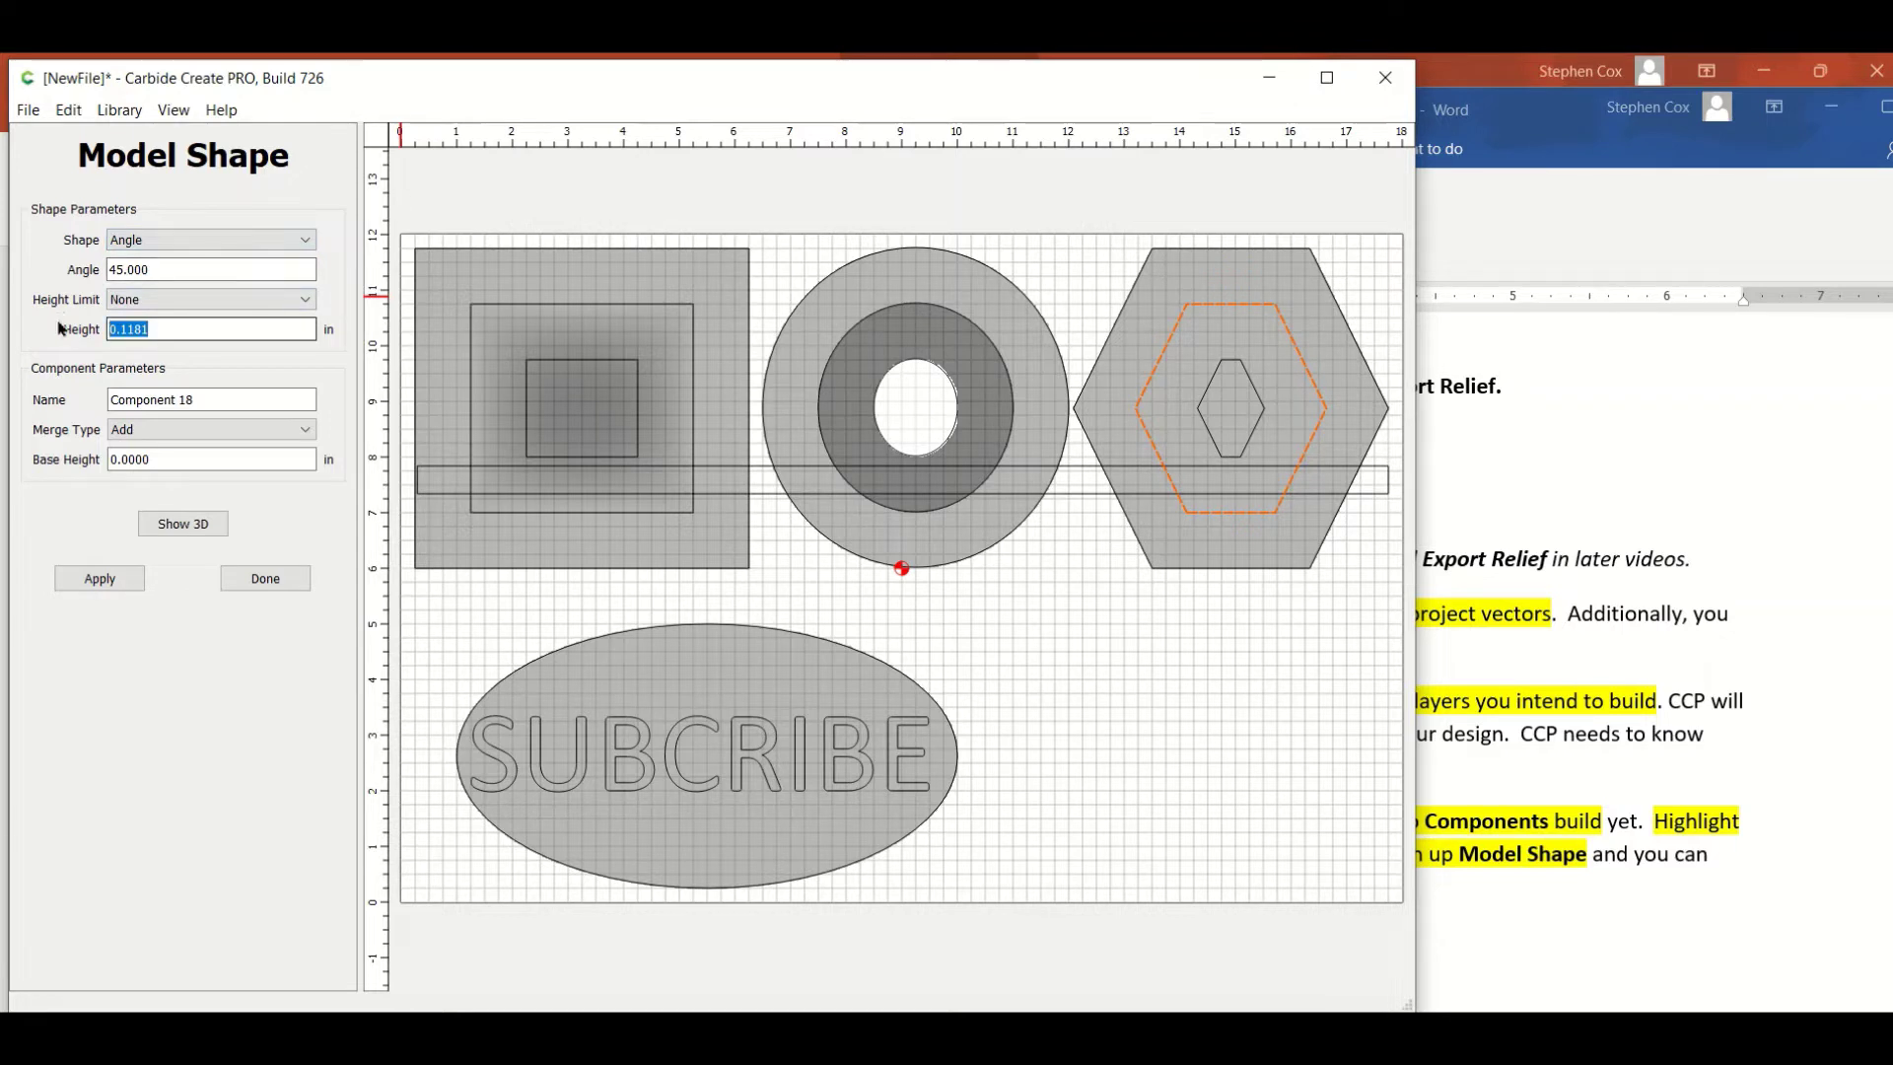
pyautogui.write('2')
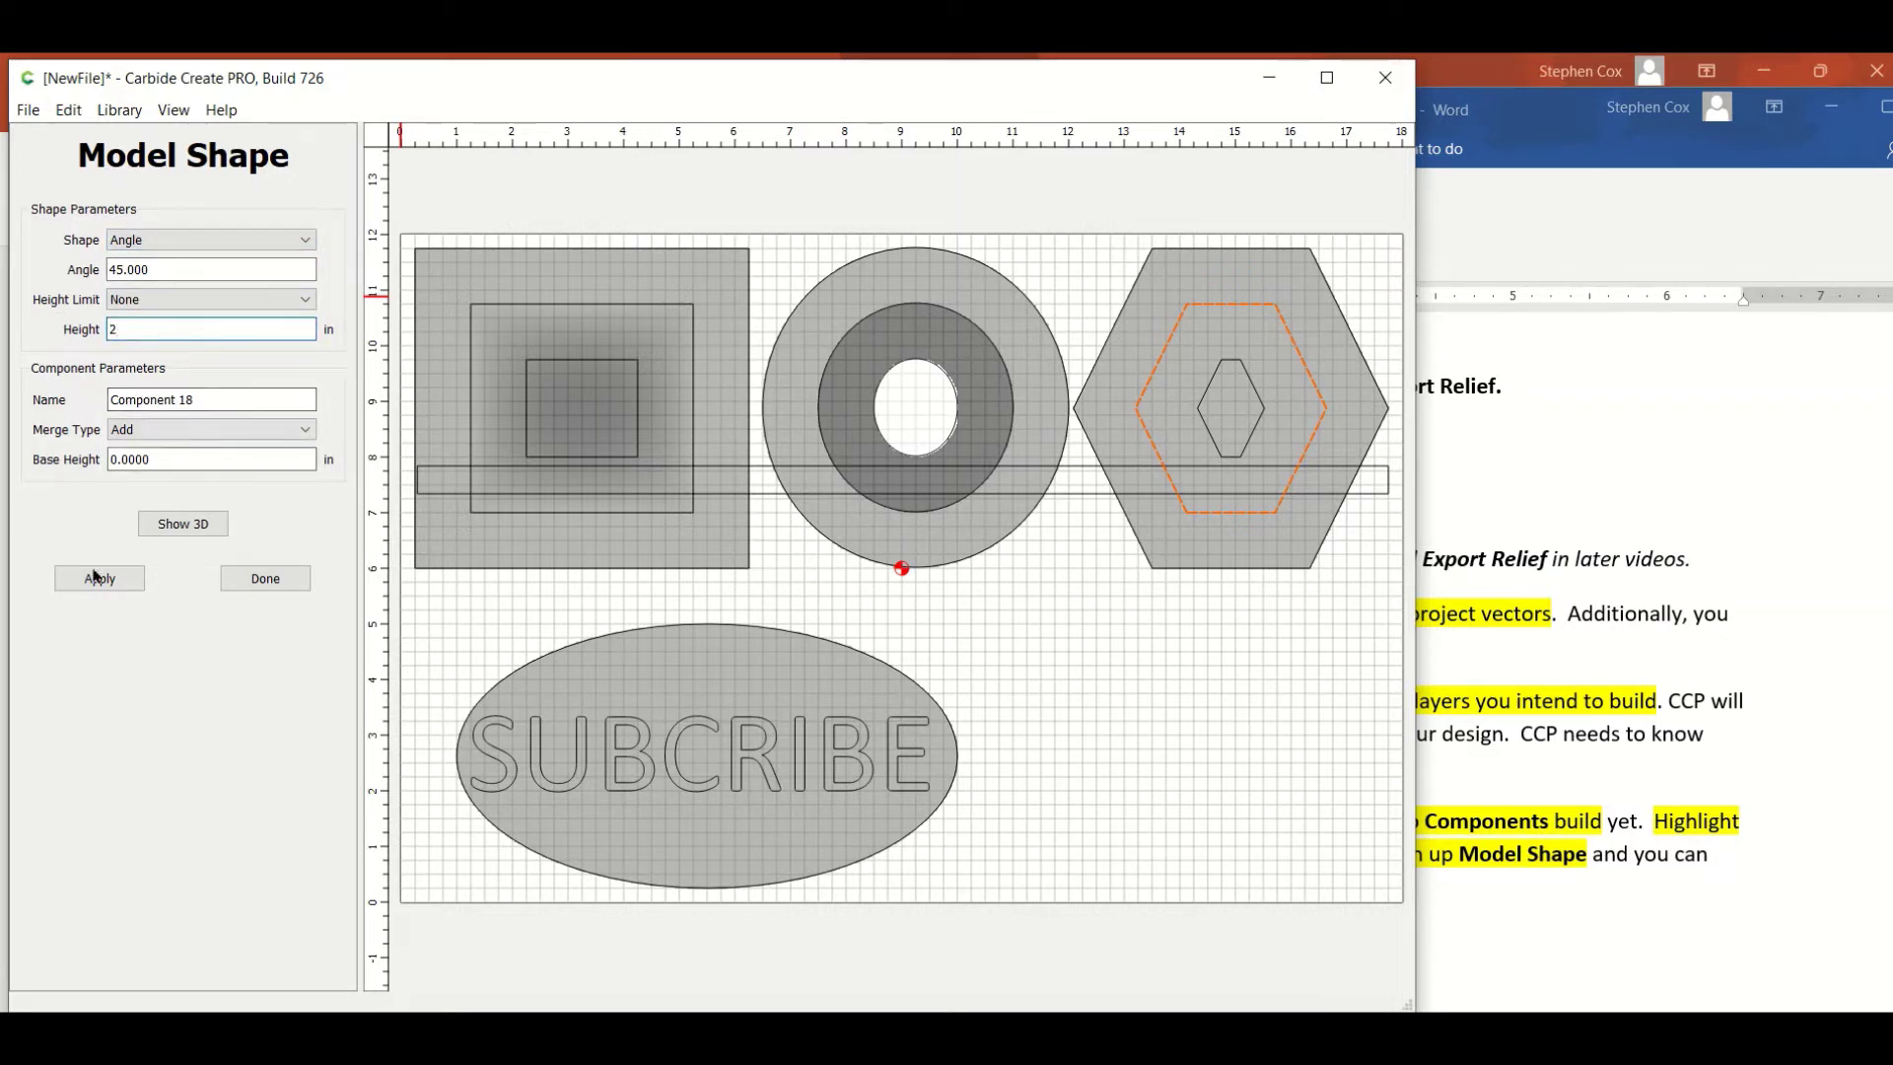
pyautogui.moveTo(170, 273); pyautogui.dragTo(90, 264)
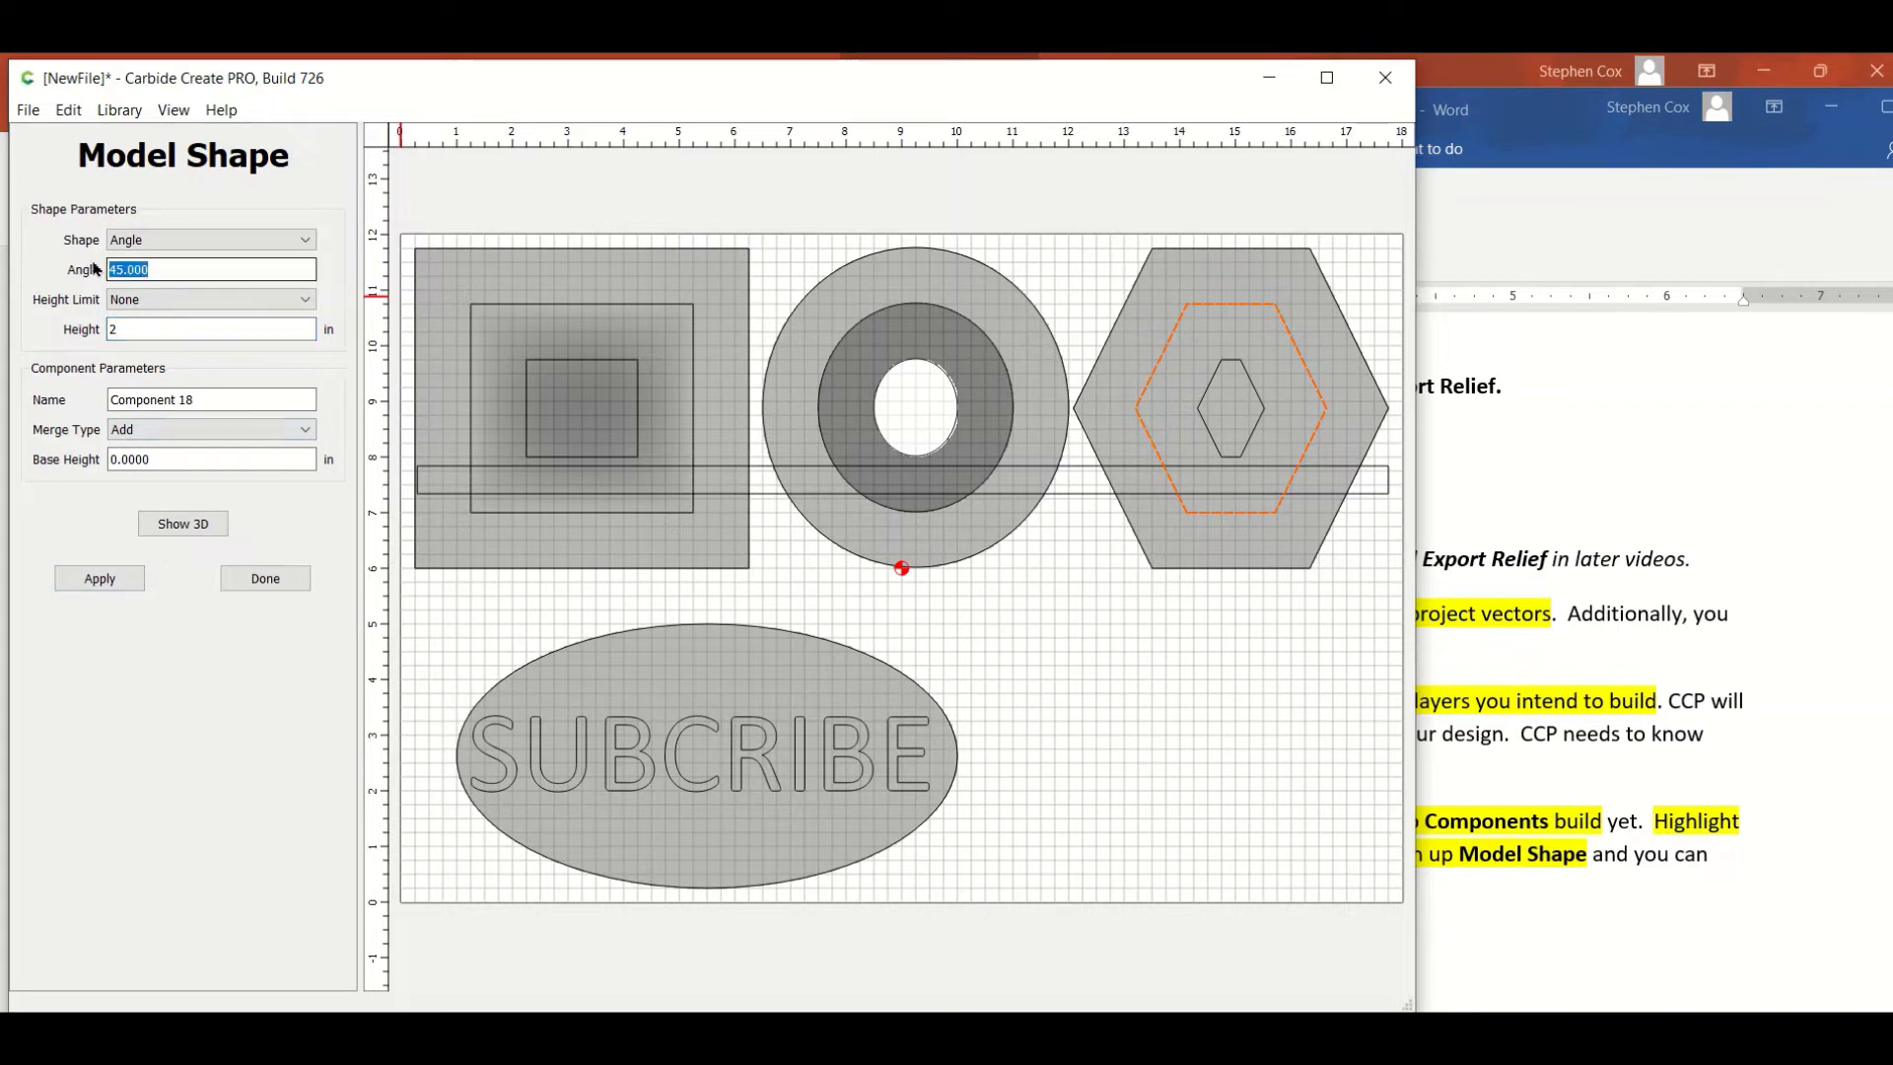
pyautogui.write('75')
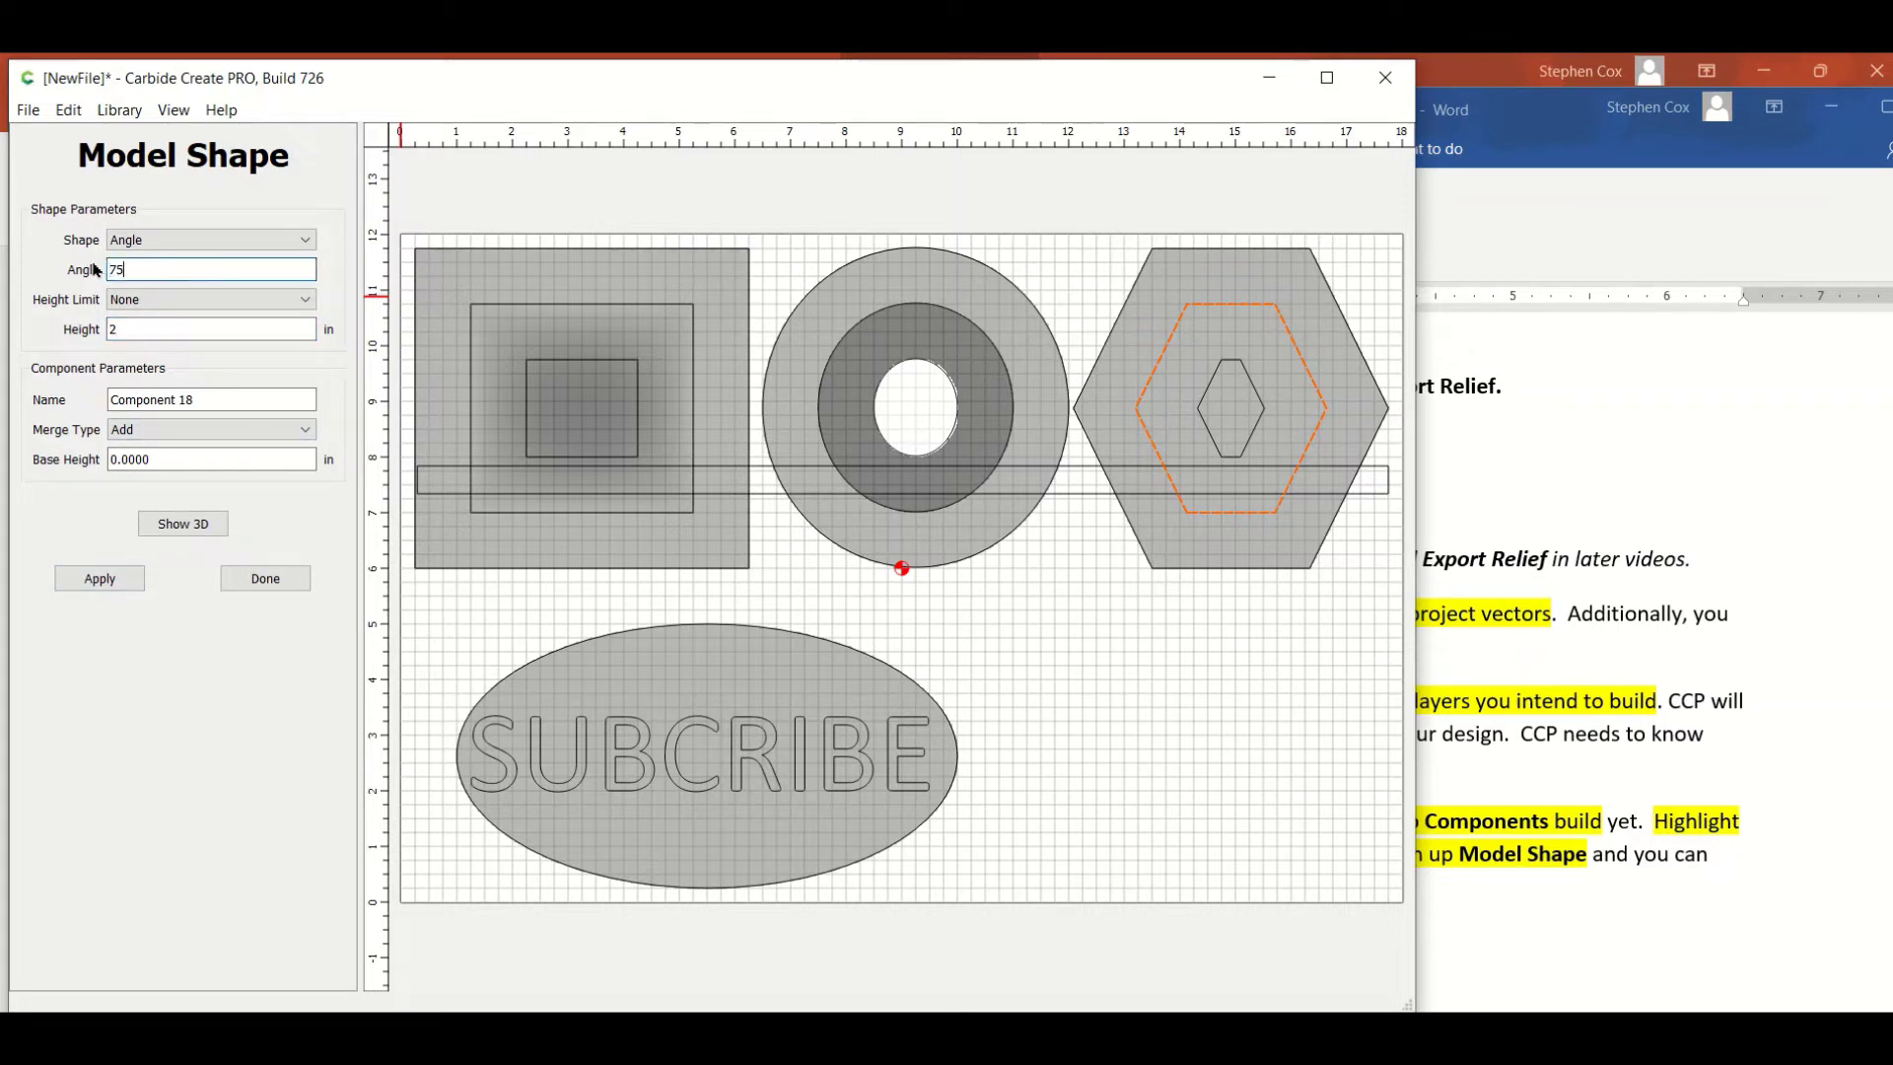
pyautogui.click(108, 579)
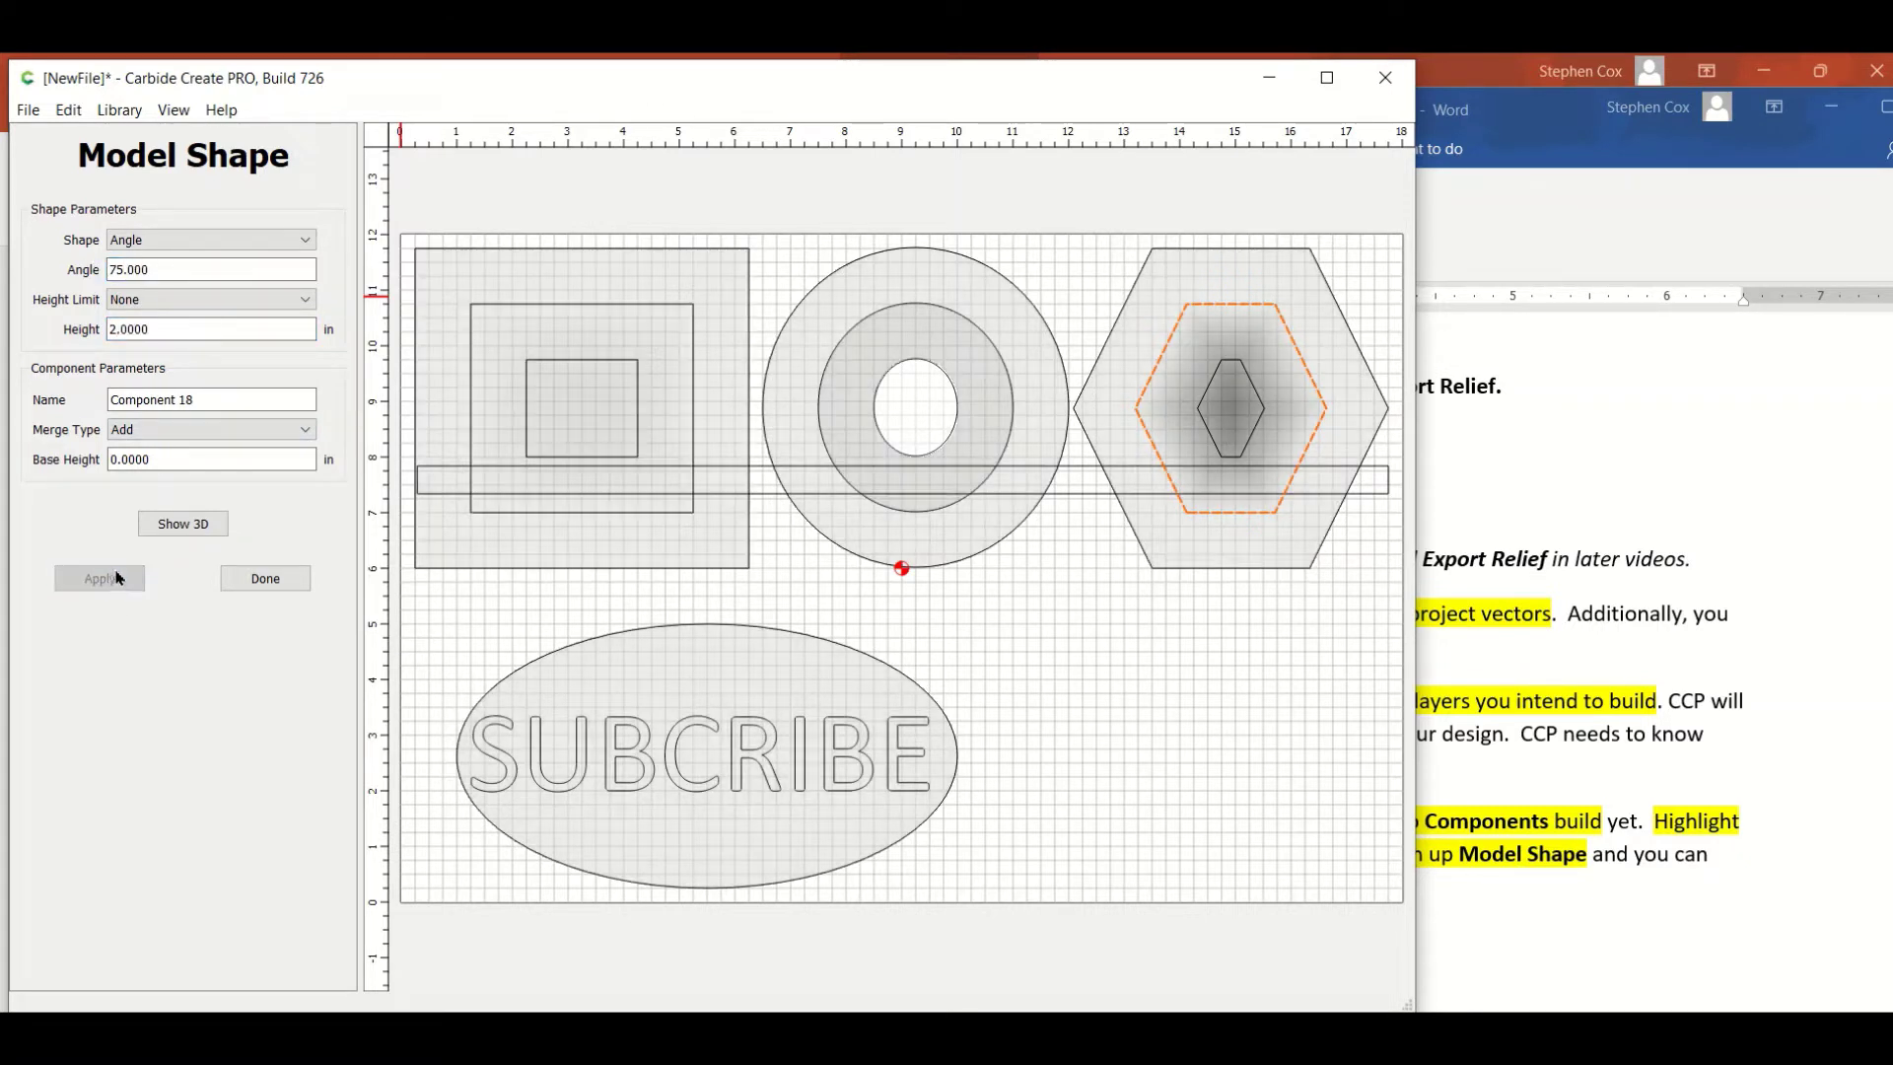
# Preview the hexagon peak in 3D, lower its height to 1 inch, and recheck it.
pyautogui.click(185, 523)
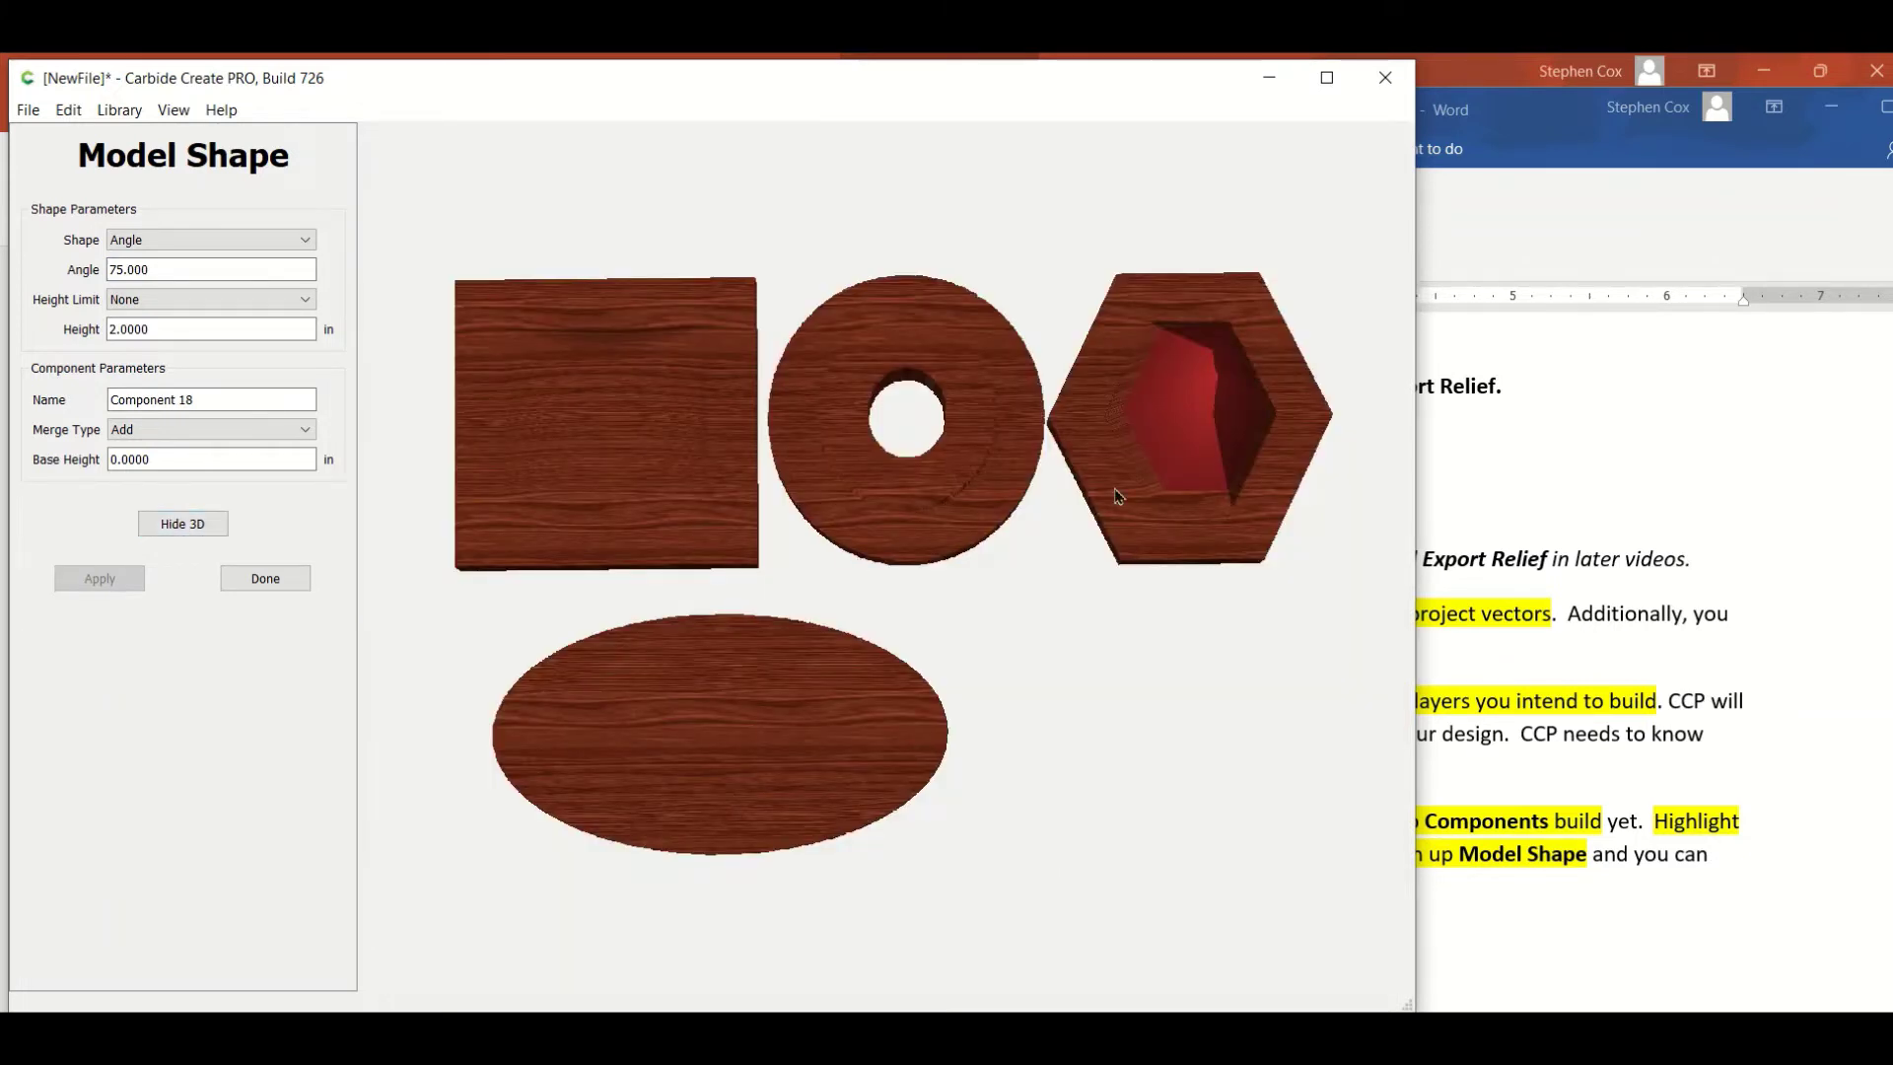
pyautogui.moveTo(1142, 454); pyautogui.dragTo(1196, 152)
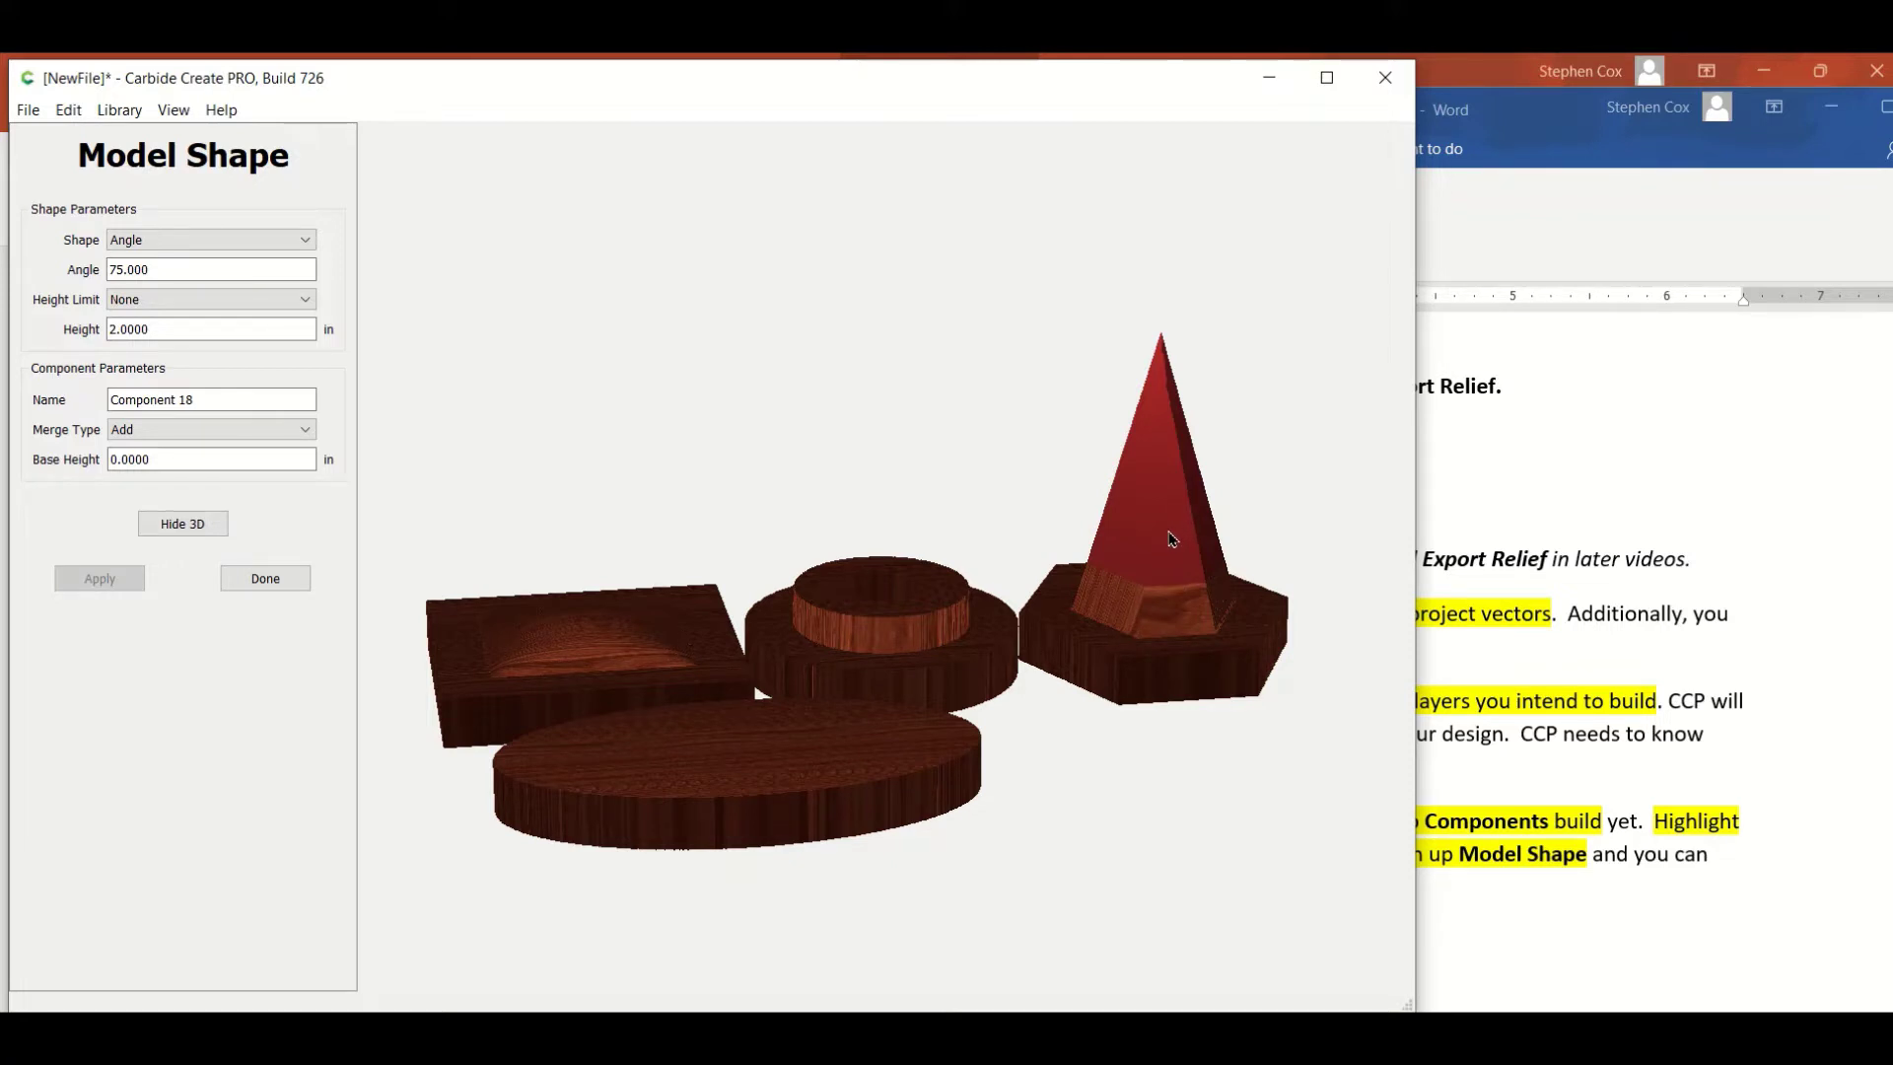
pyautogui.moveTo(1149, 642); pyautogui.dragTo(1133, 828)
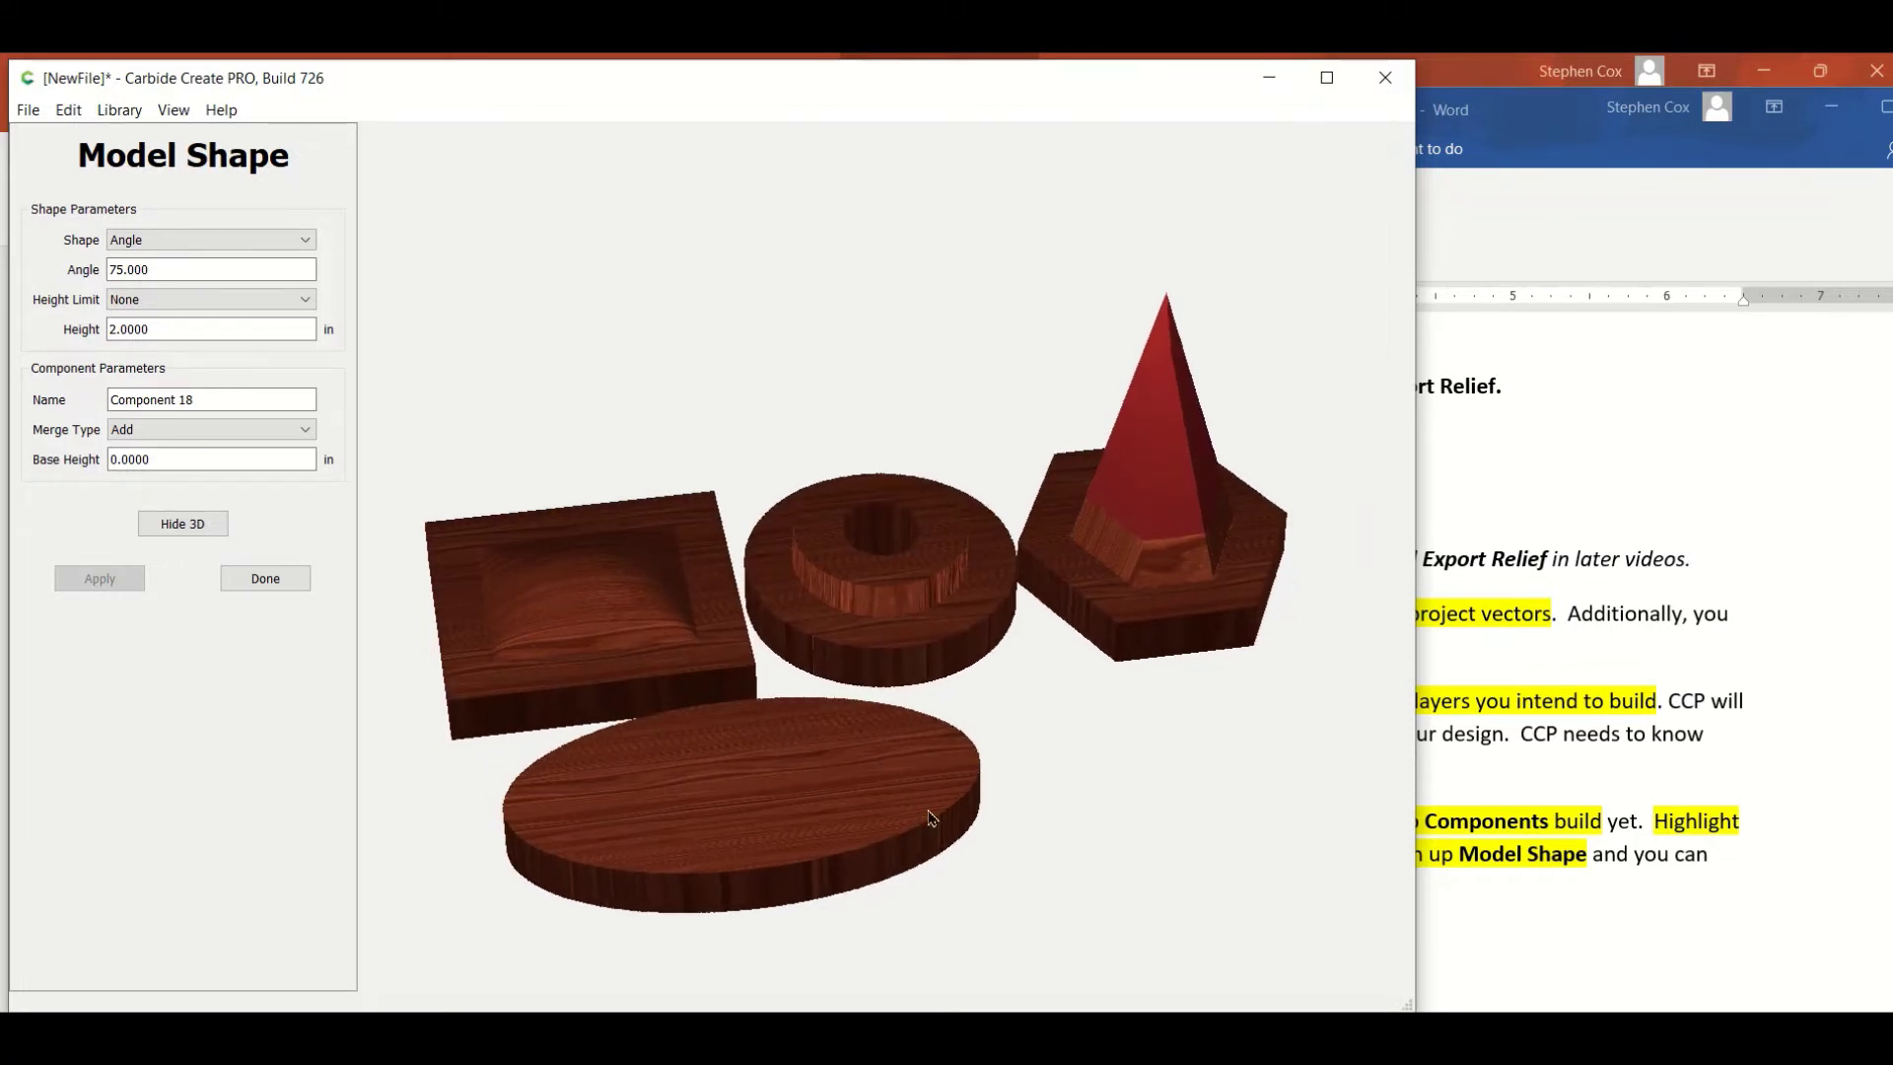
pyautogui.moveTo(802, 803); pyautogui.dragTo(1197, 648)
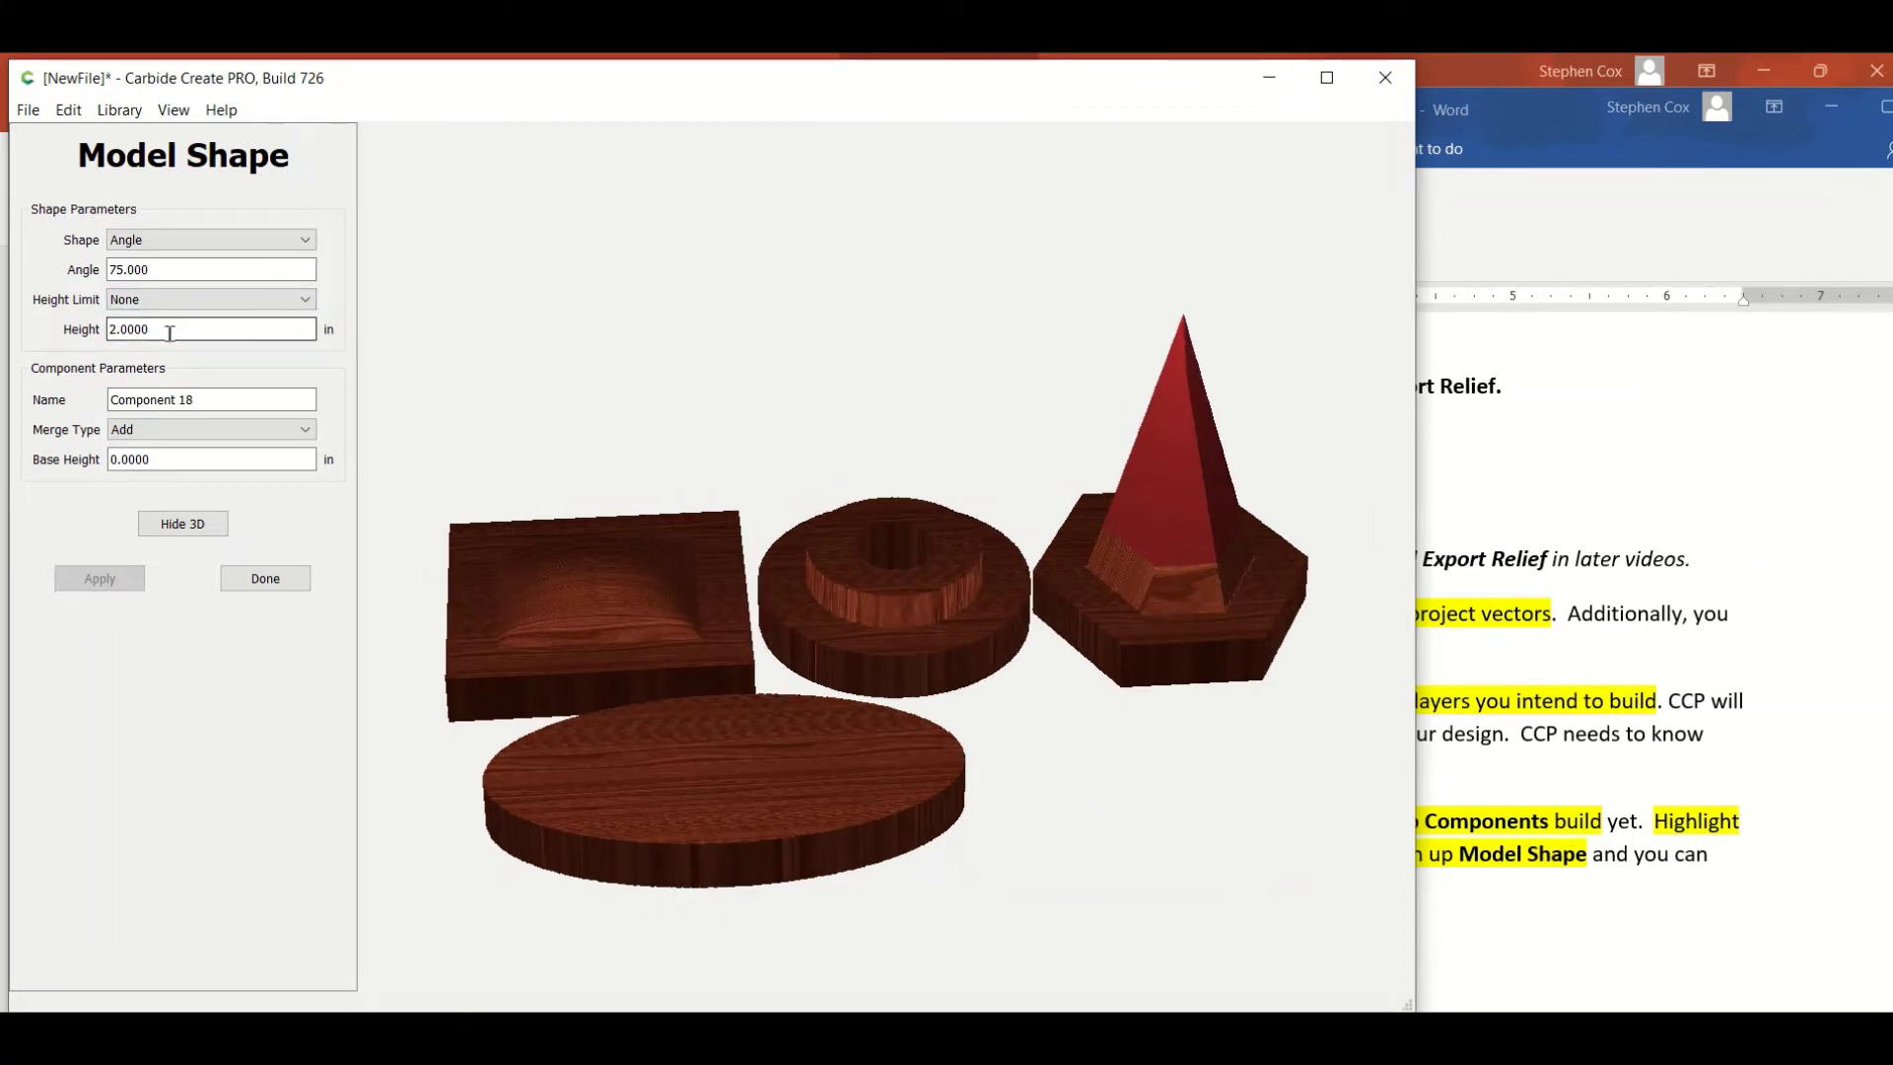
pyautogui.moveTo(166, 331); pyautogui.dragTo(79, 328)
pyautogui.write('1')
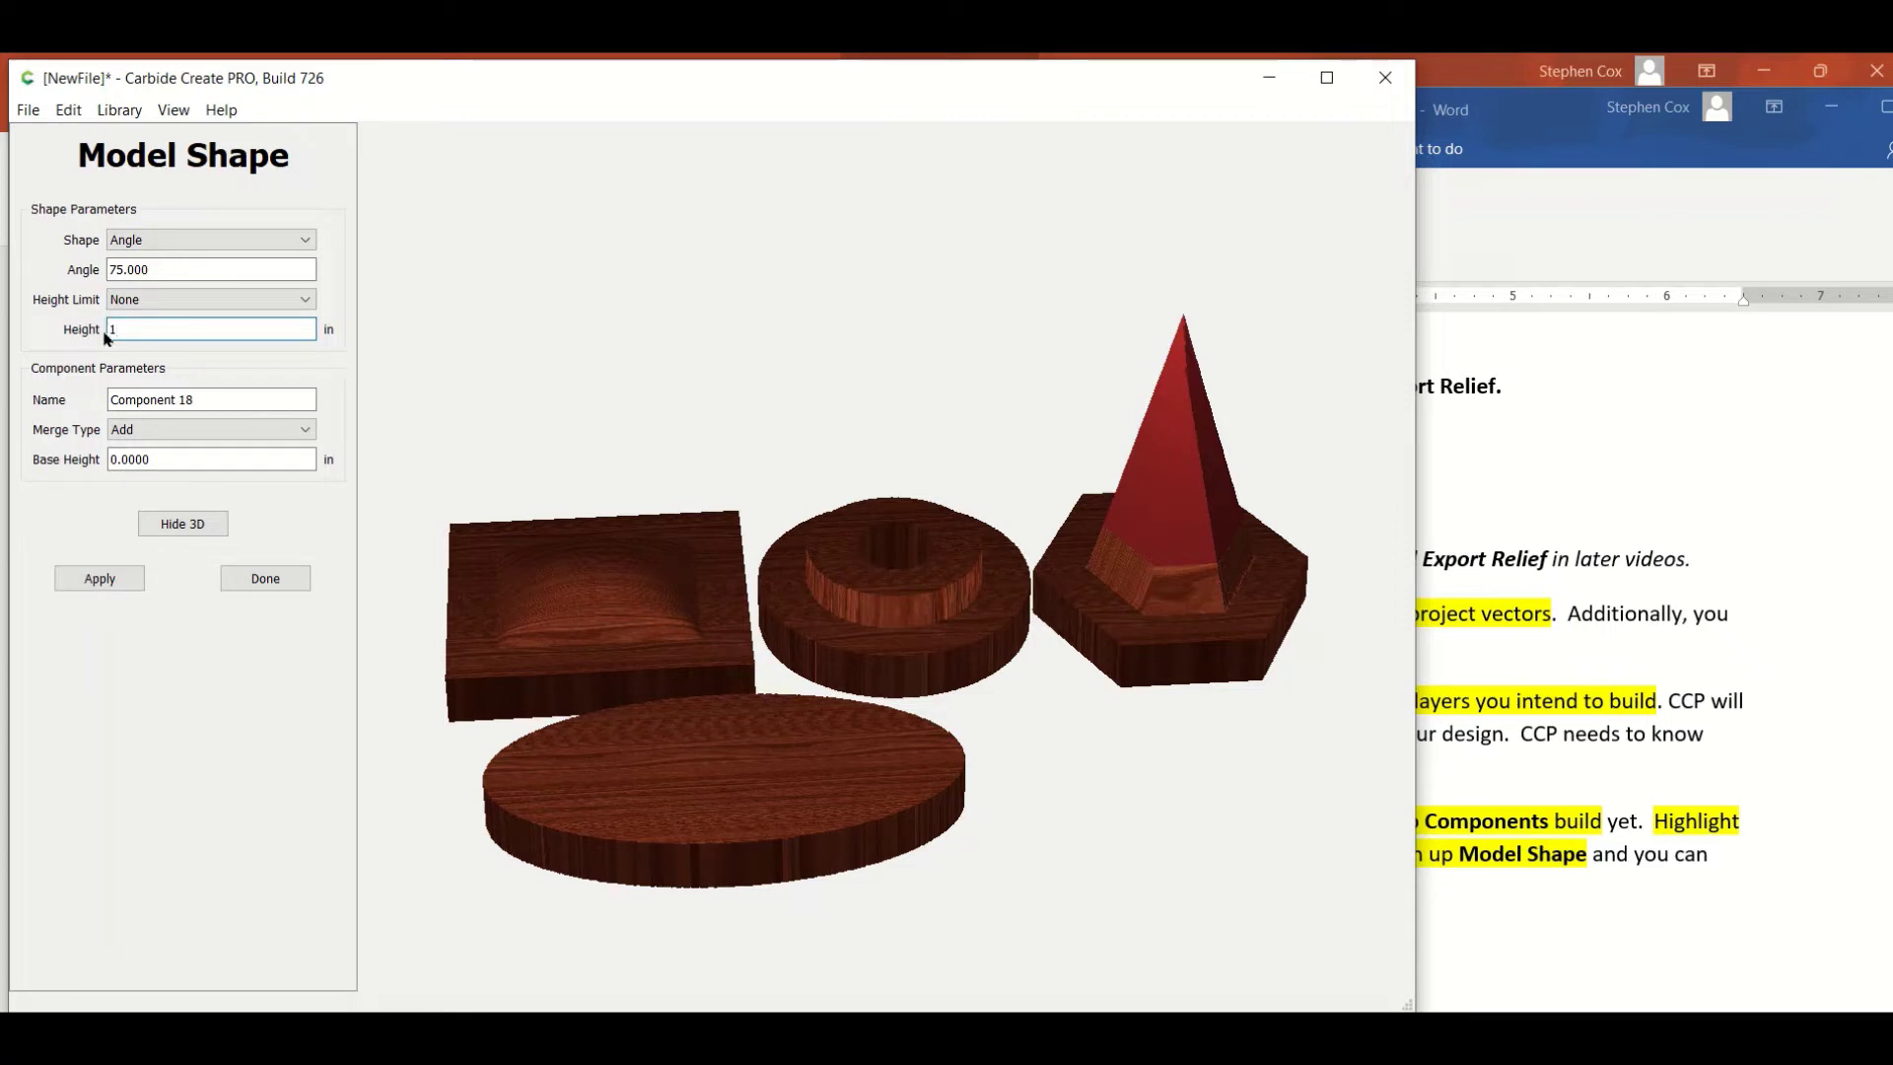
pyautogui.click(125, 584)
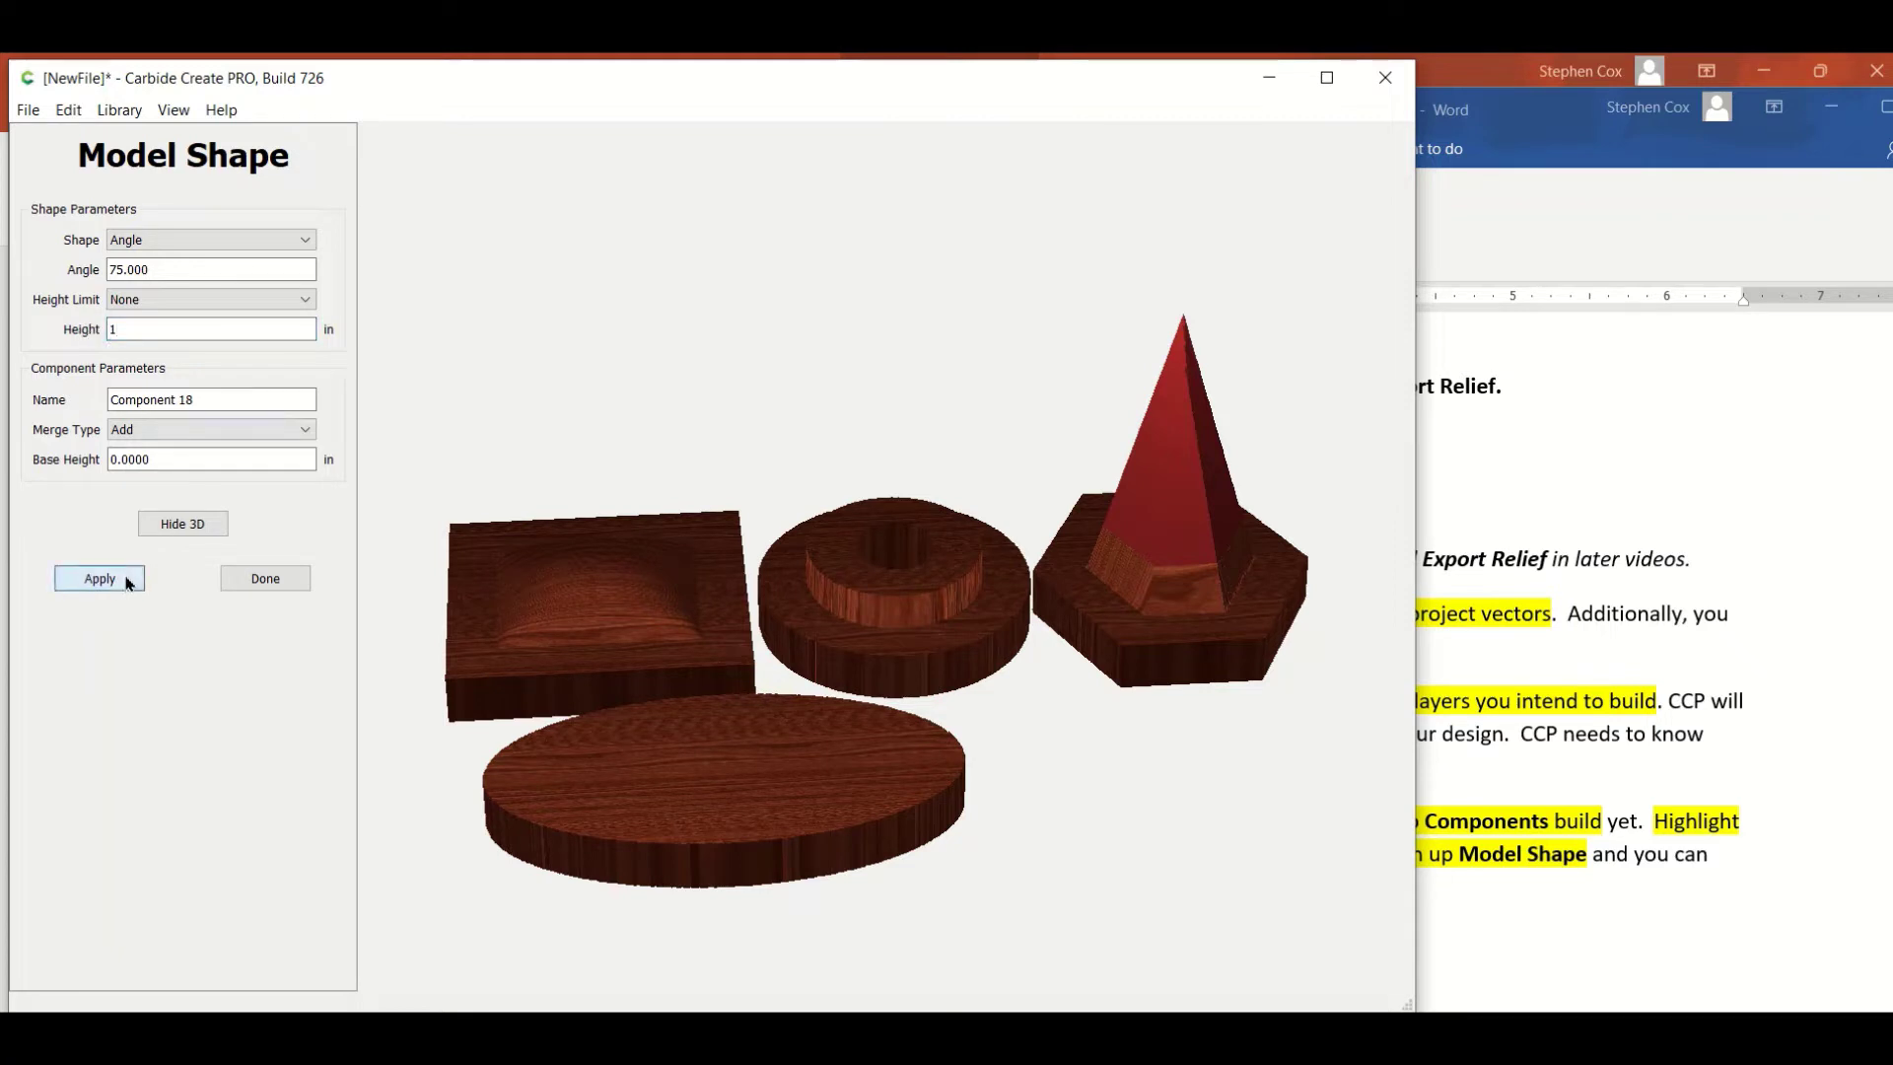
pyautogui.click(183, 523)
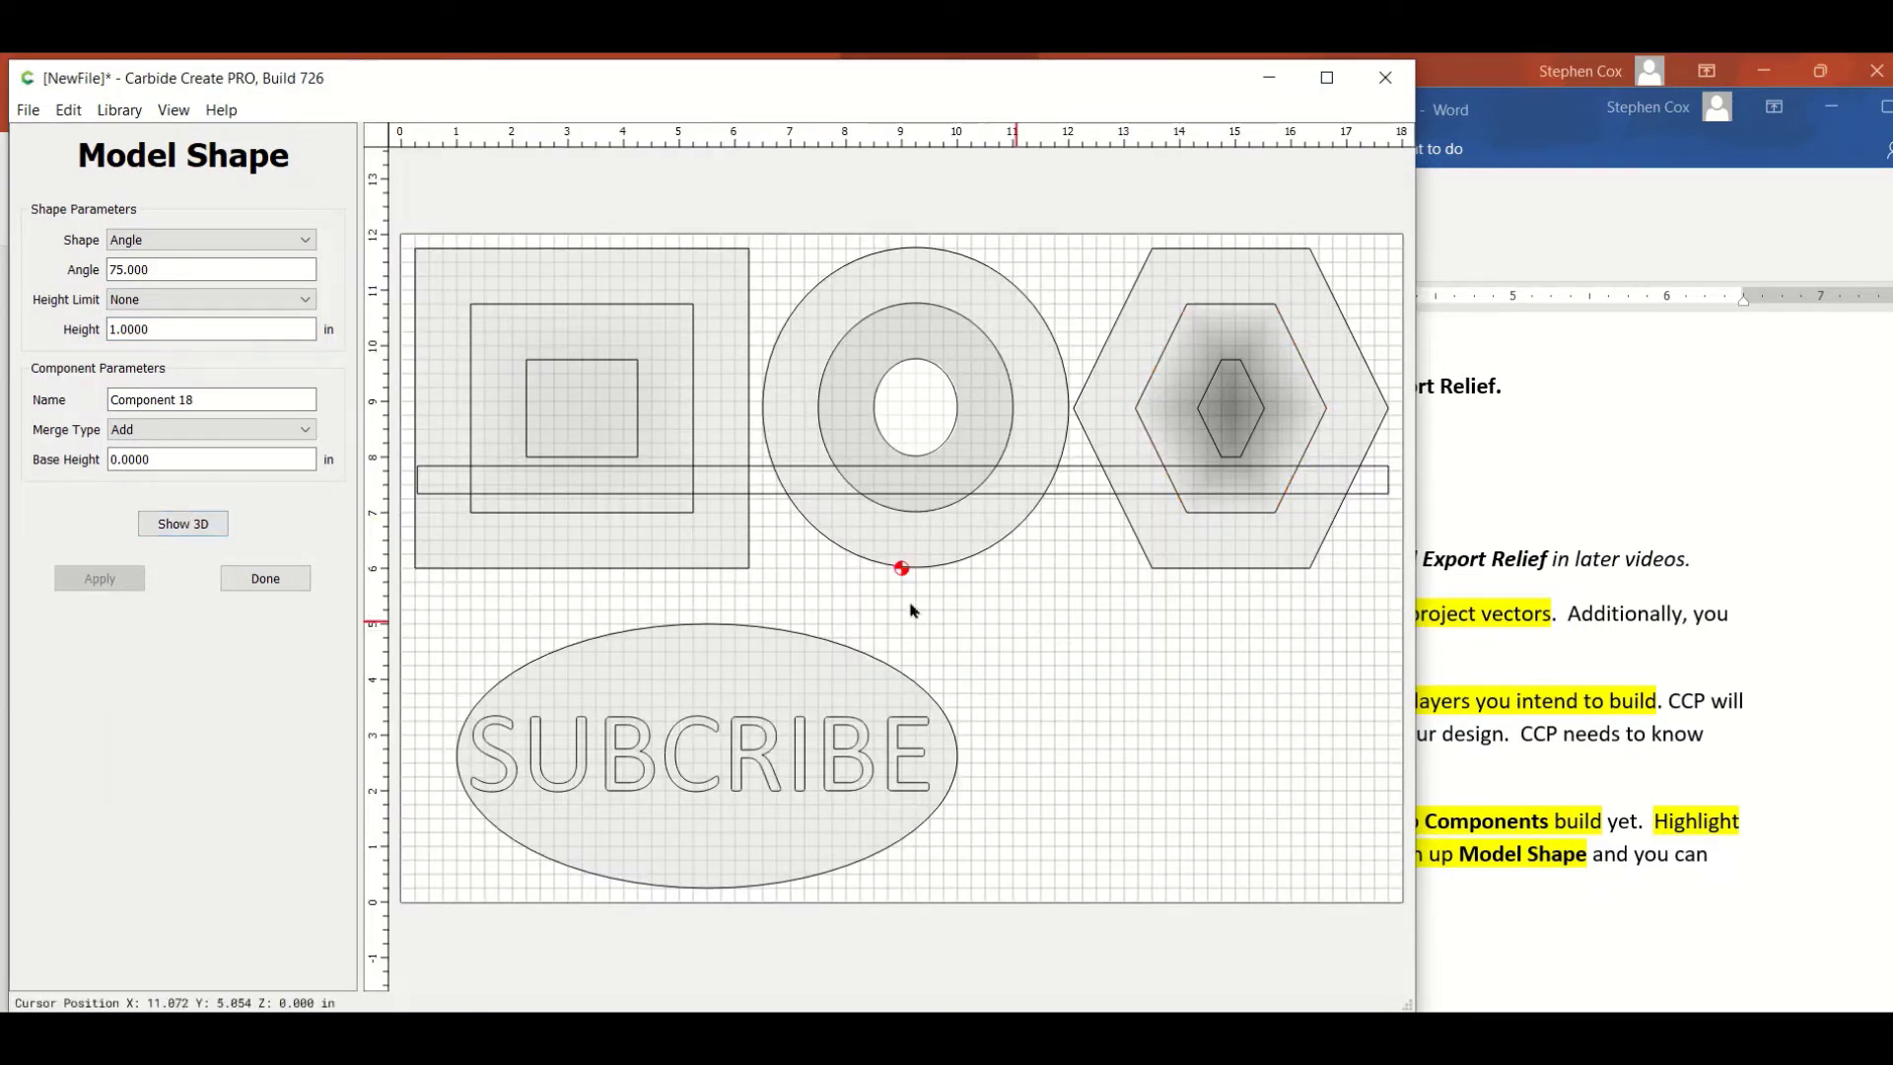
pyautogui.click(183, 523)
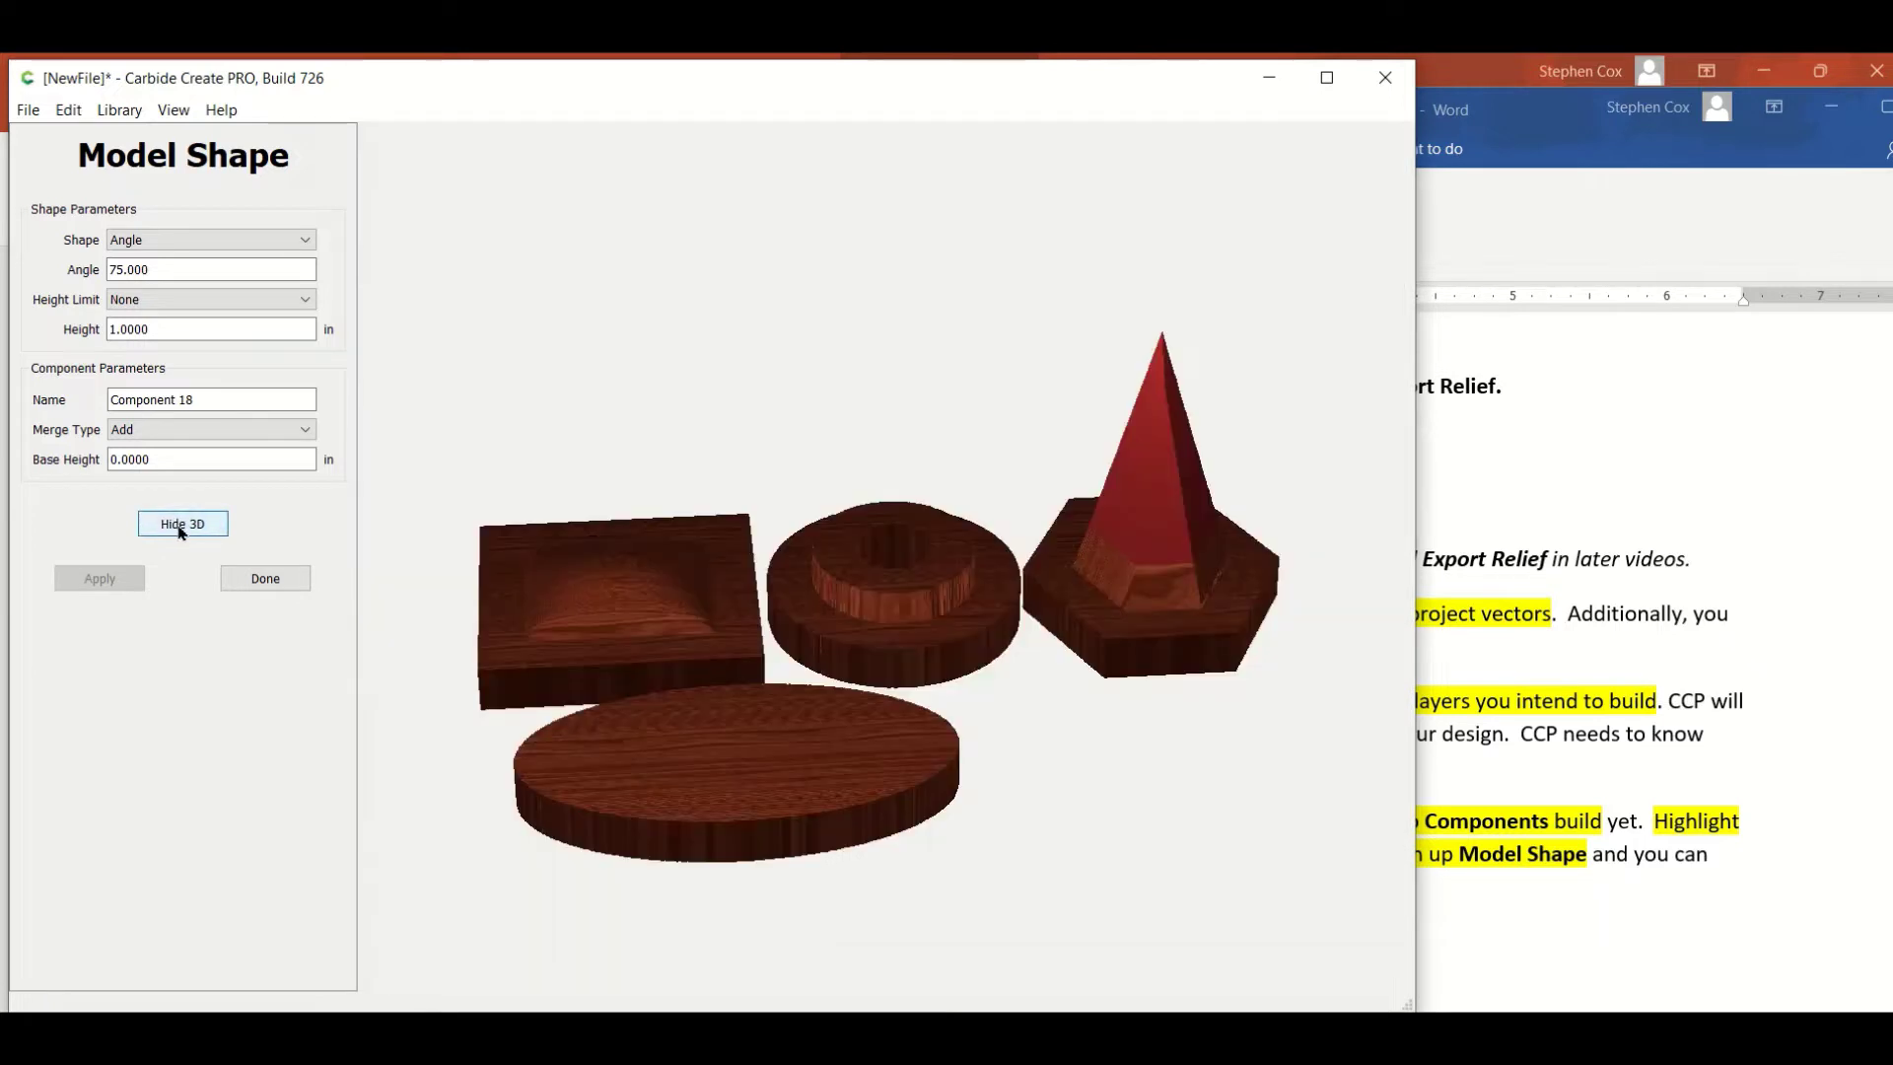
pyautogui.moveTo(1140, 634); pyautogui.dragTo(979, 509)
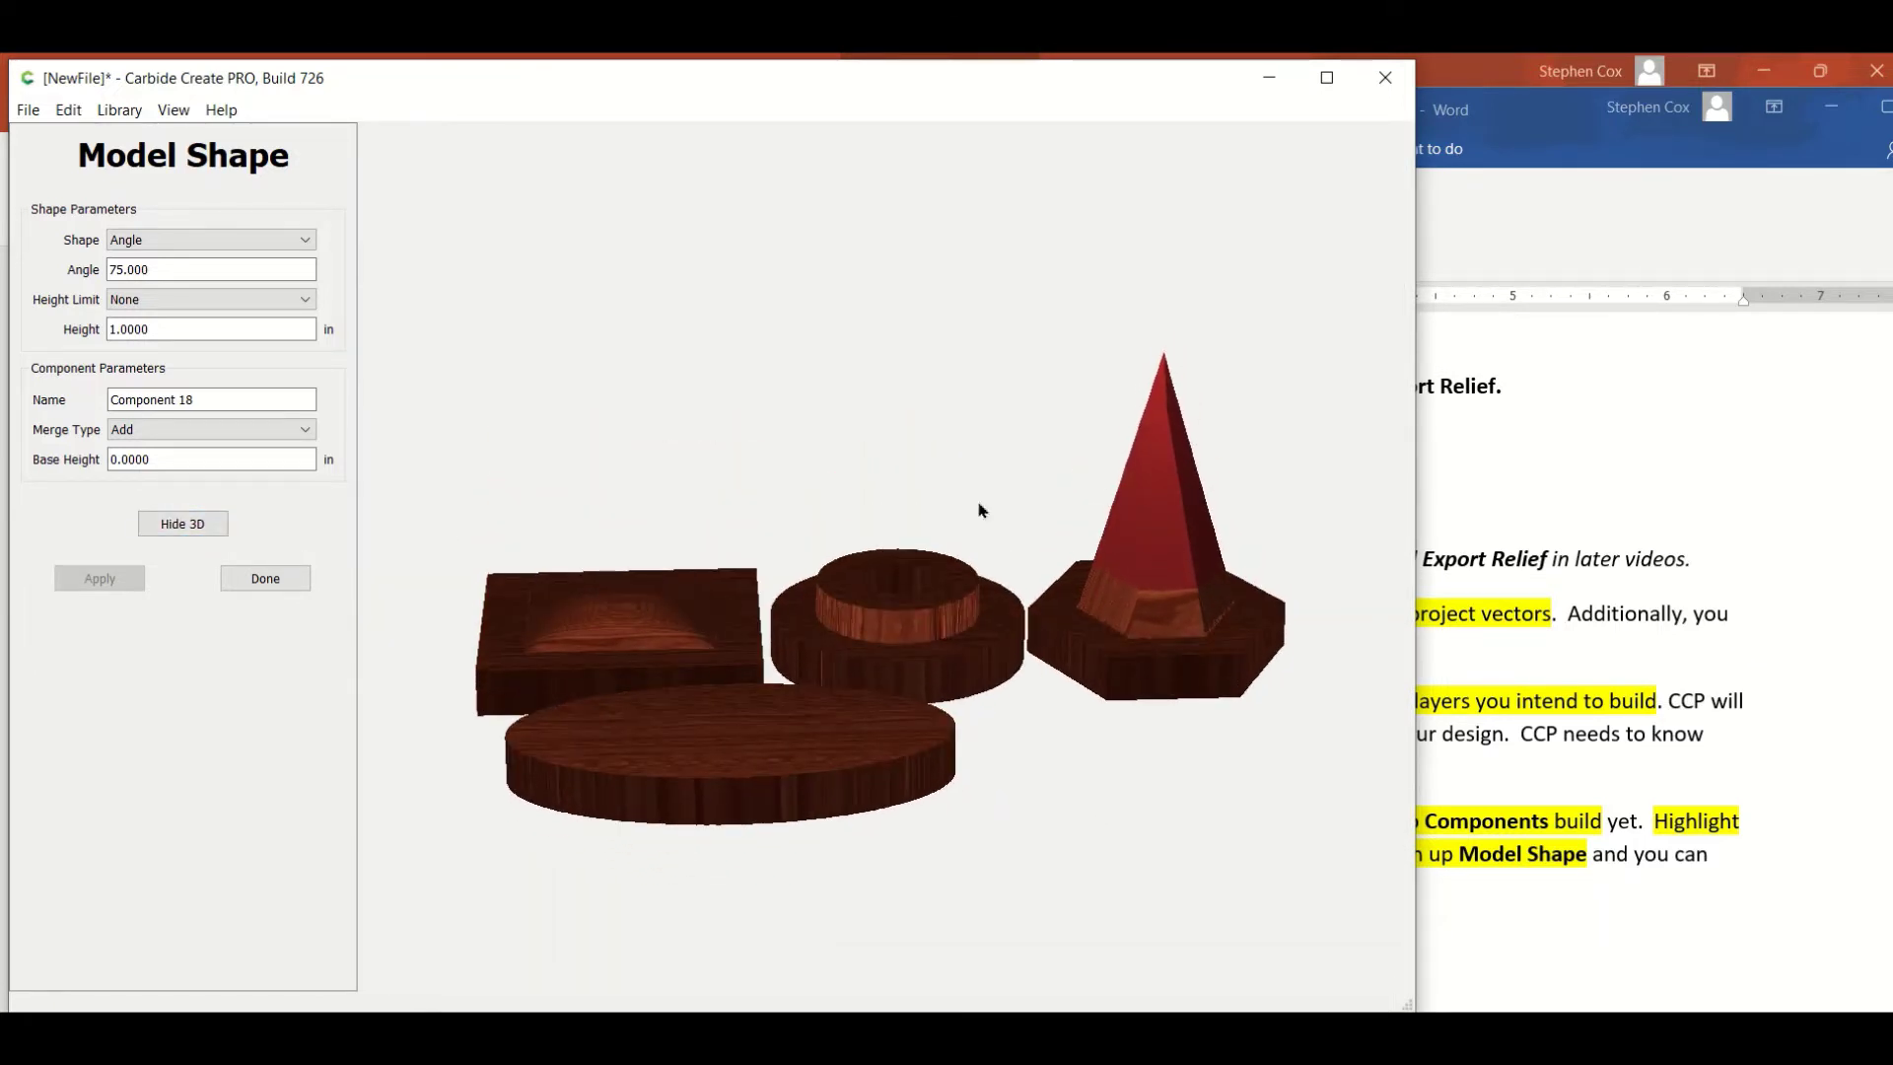
# Select the inner hexagon, cap its angled relief with Limit Height, and preview it in 3D.
pyautogui.click(178, 524)
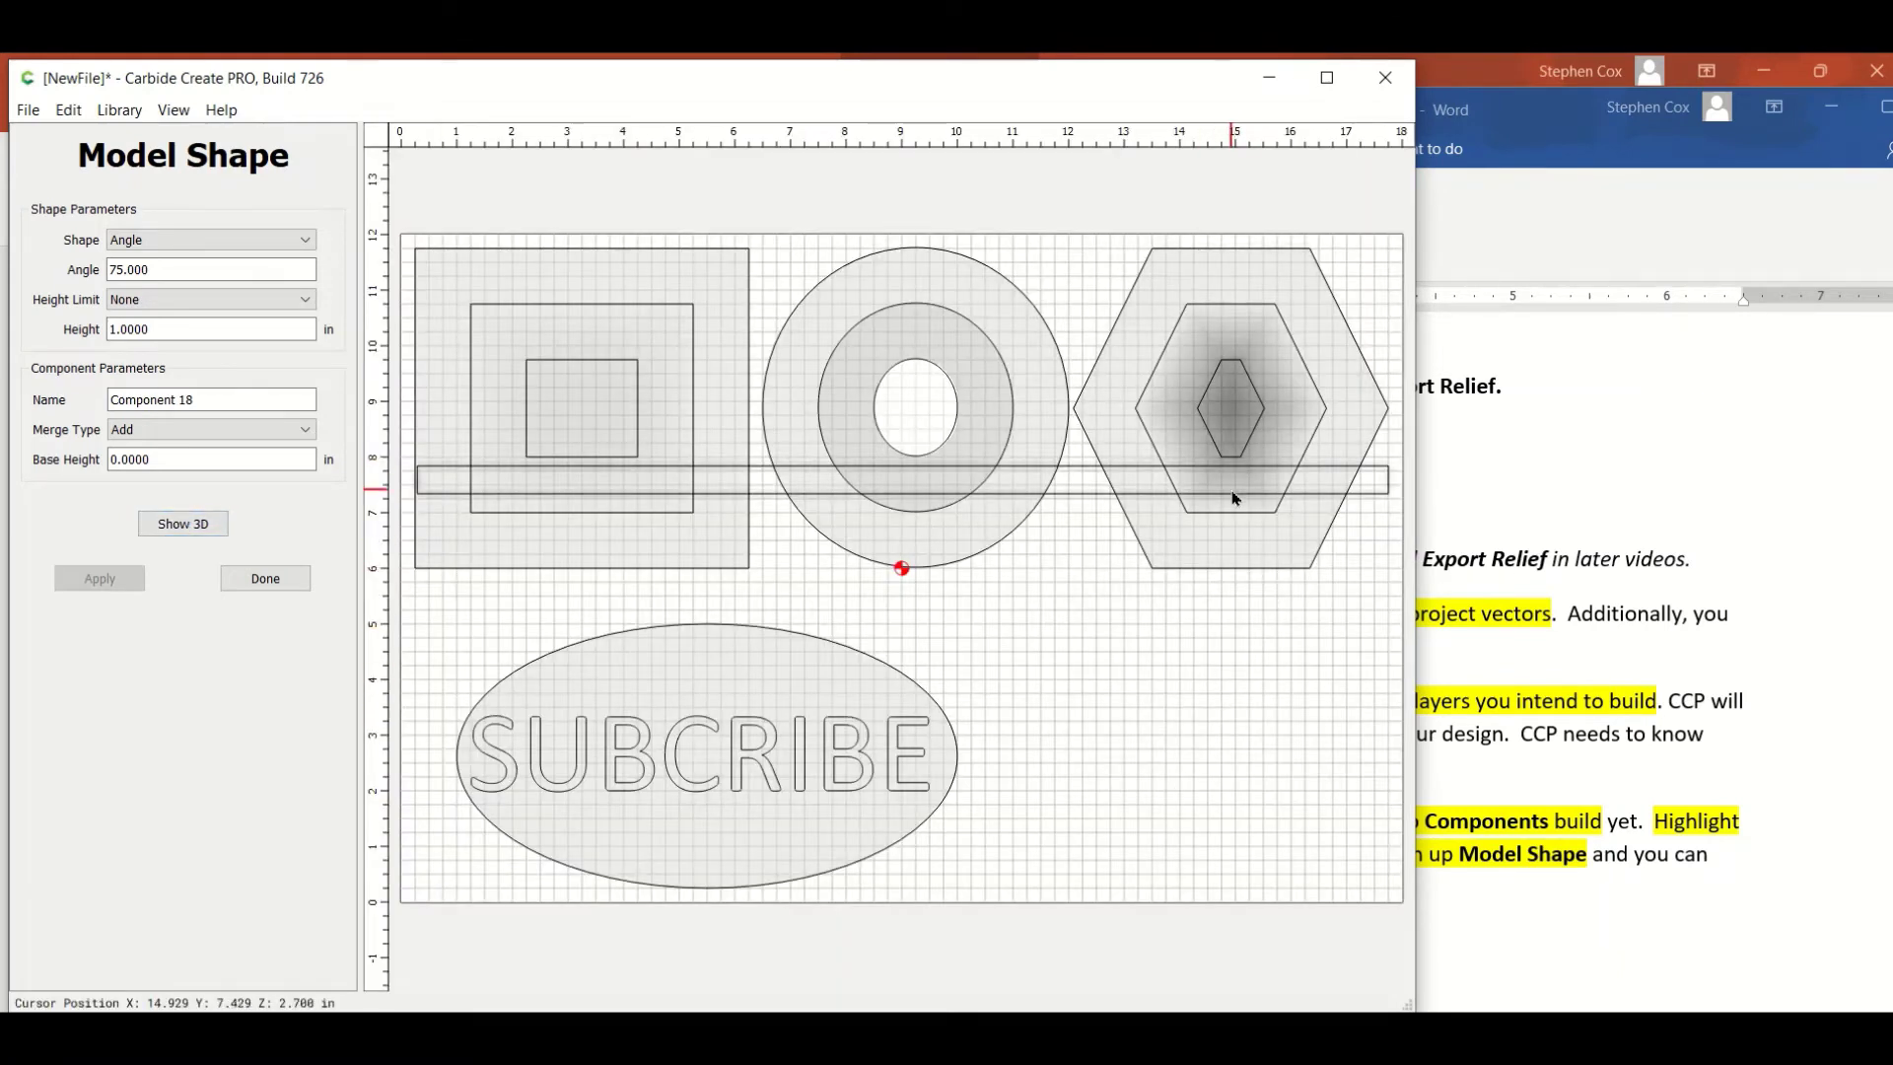
pyautogui.click(1185, 515)
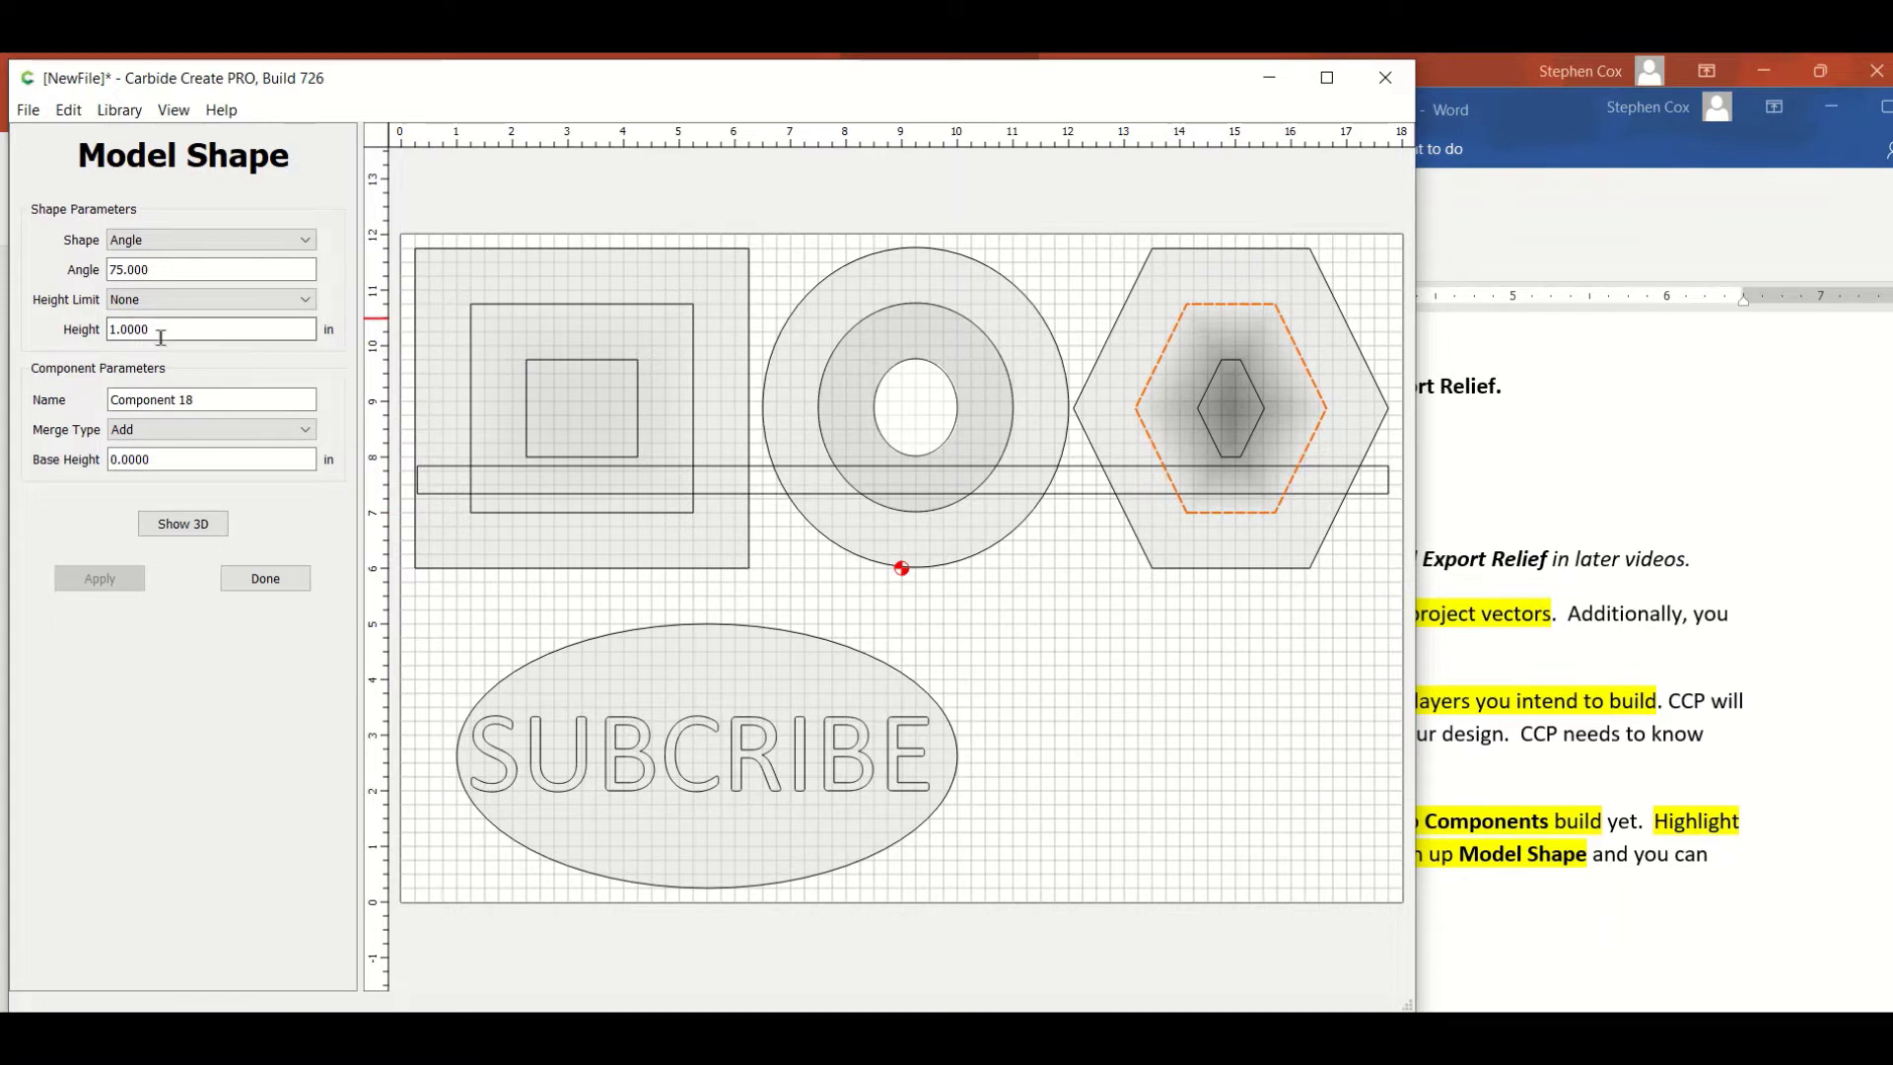
pyautogui.click(306, 300)
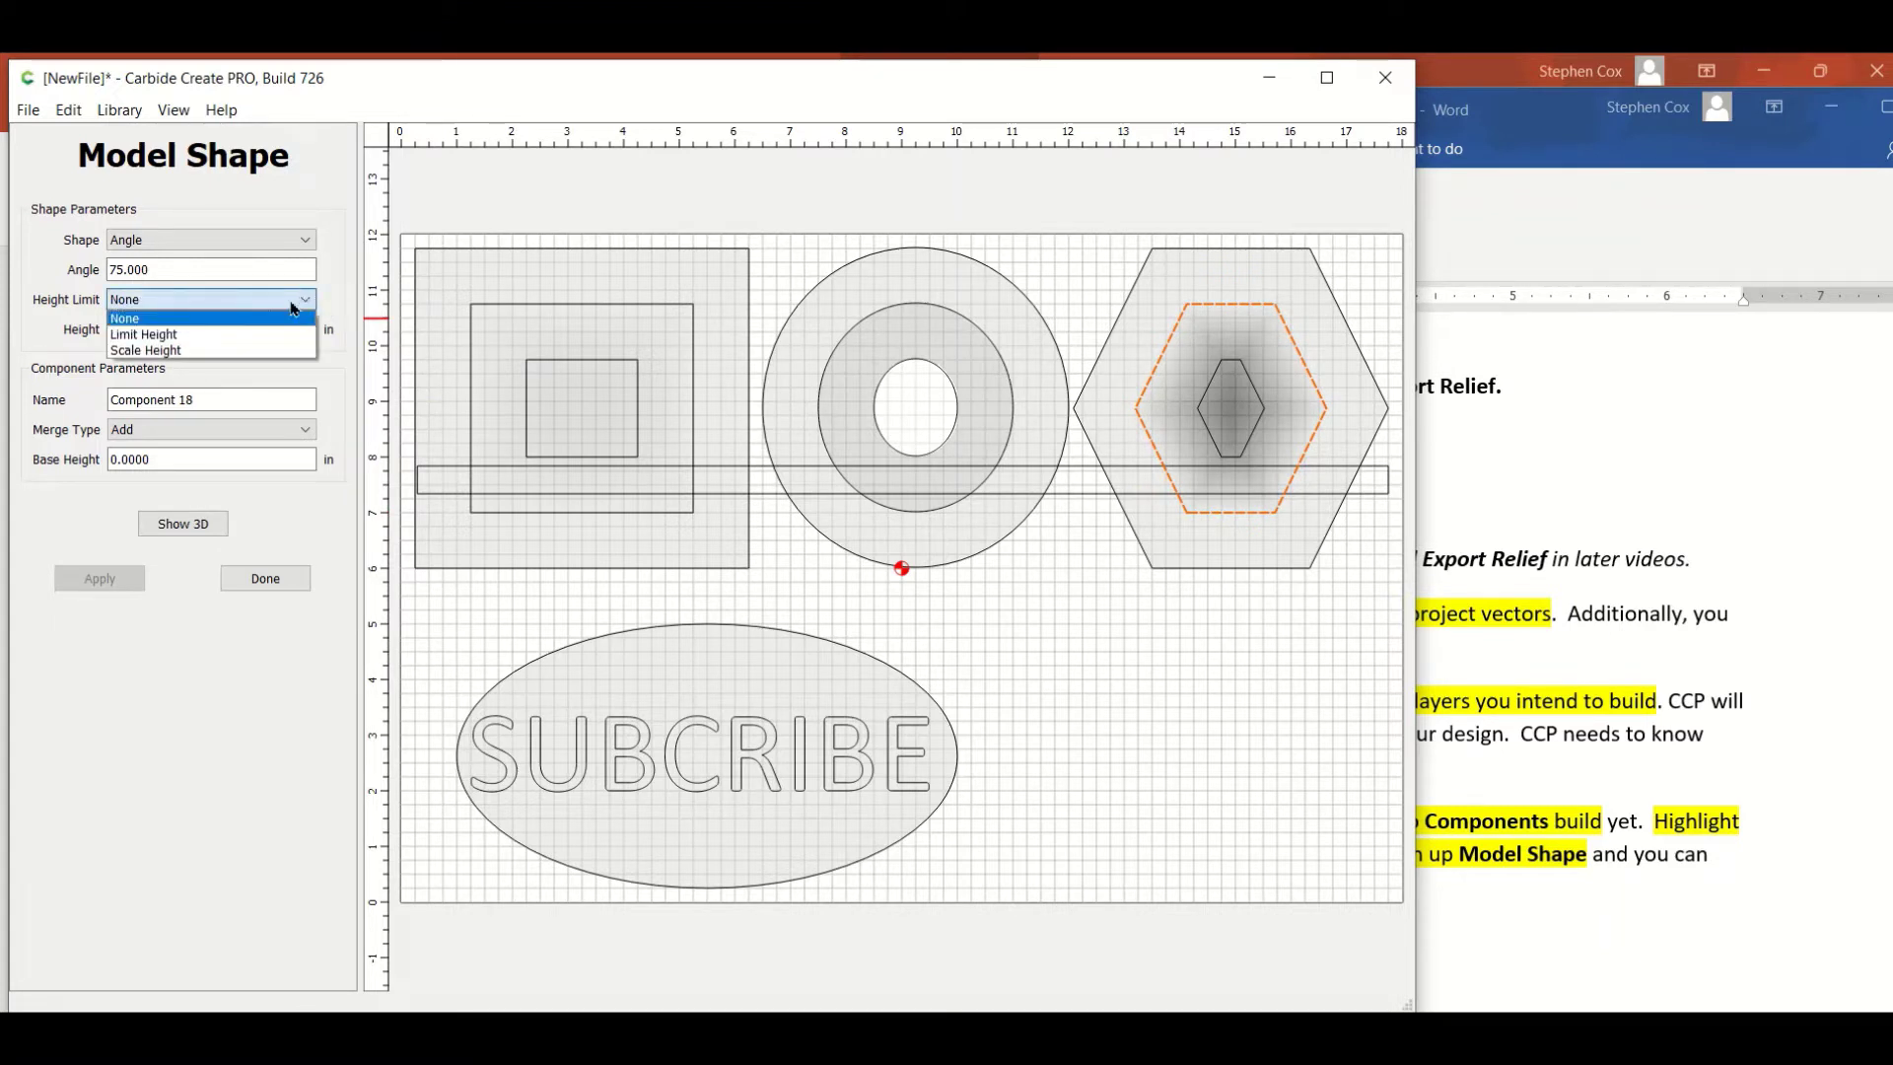
pyautogui.click(273, 325)
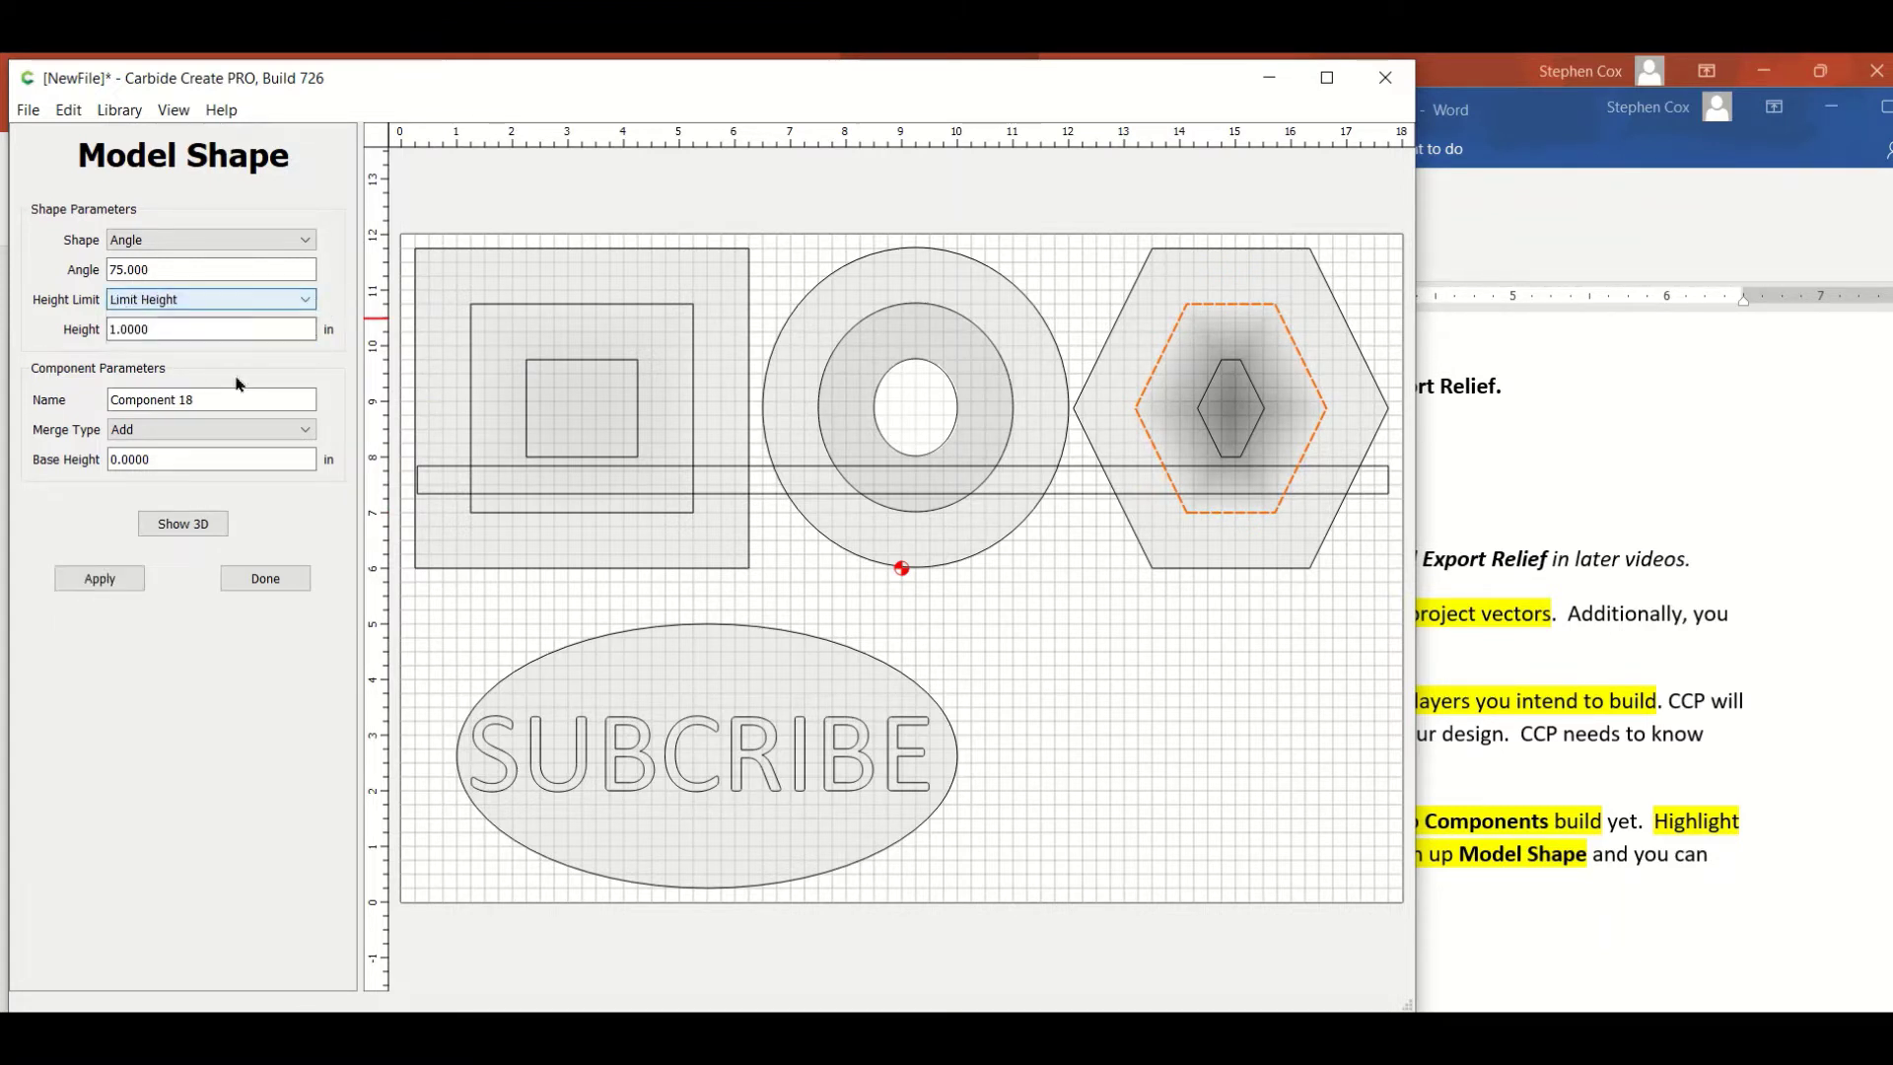
pyautogui.click(99, 578)
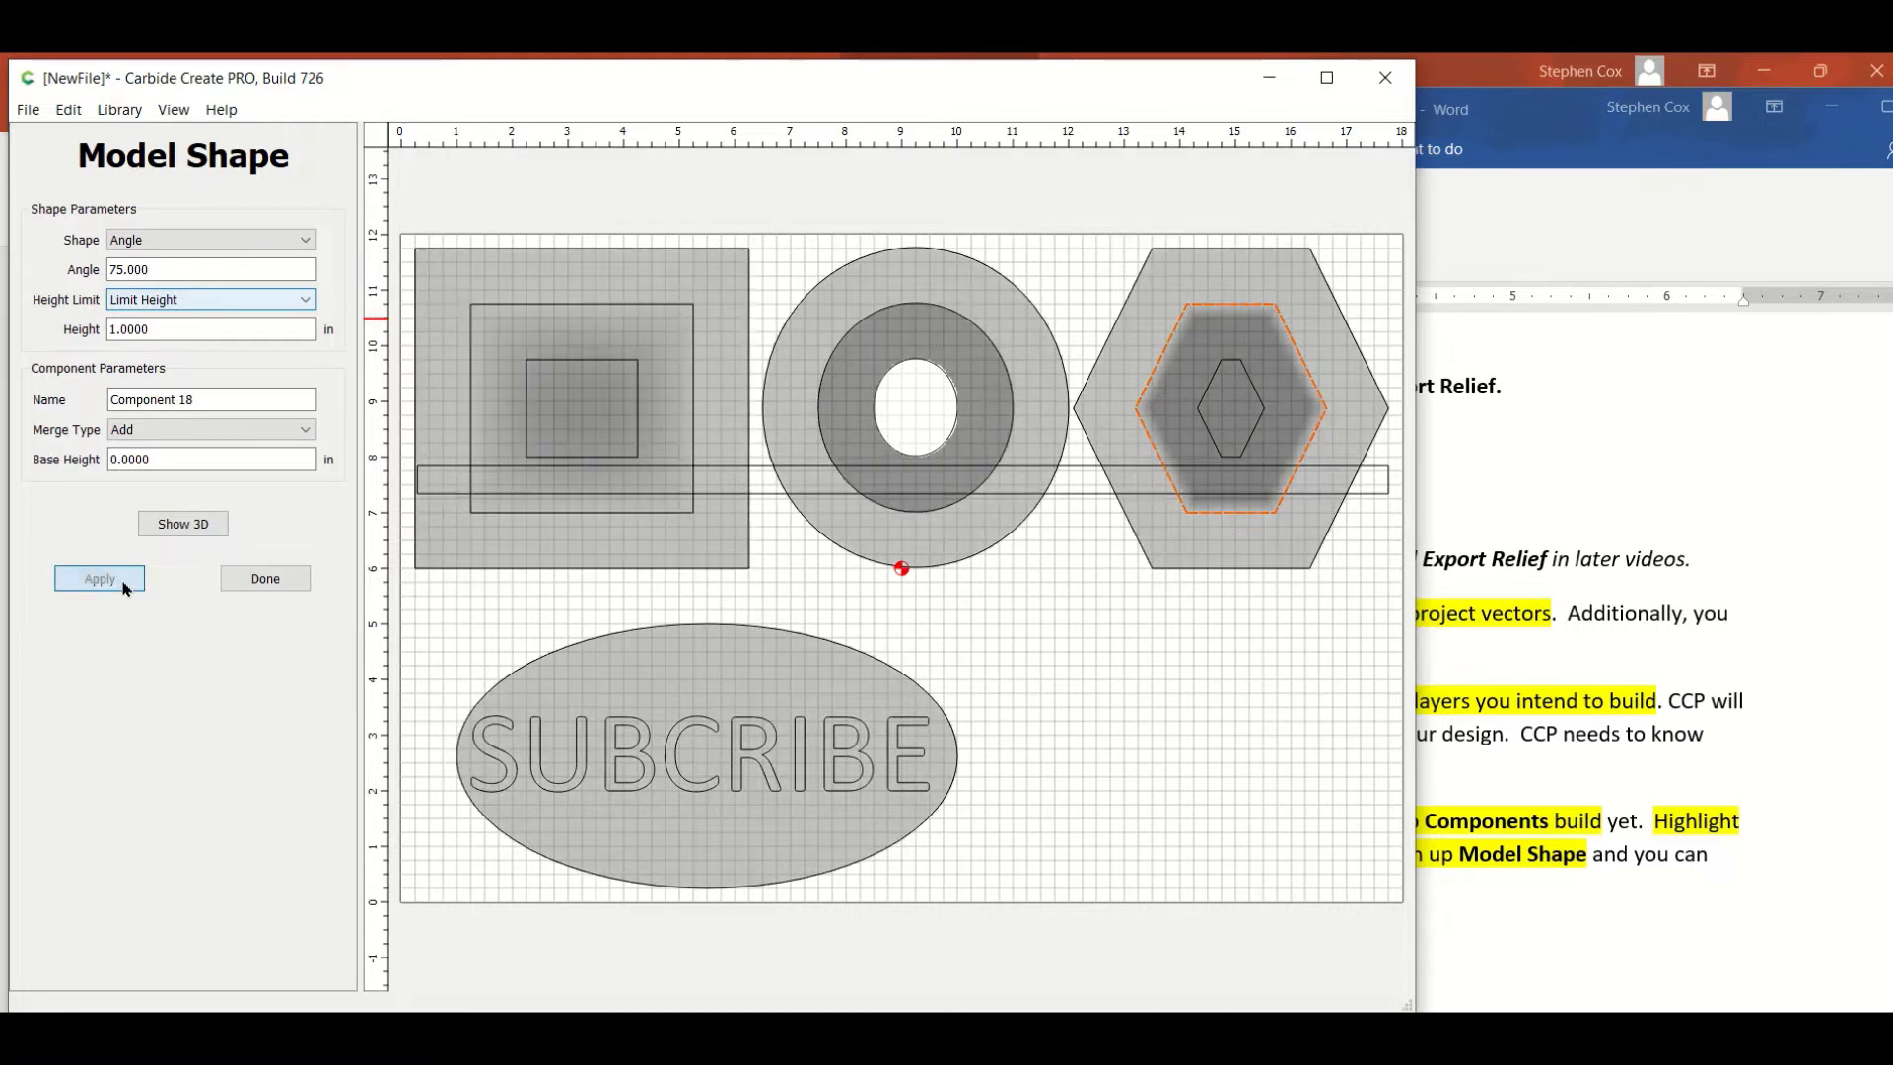
pyautogui.click(185, 525)
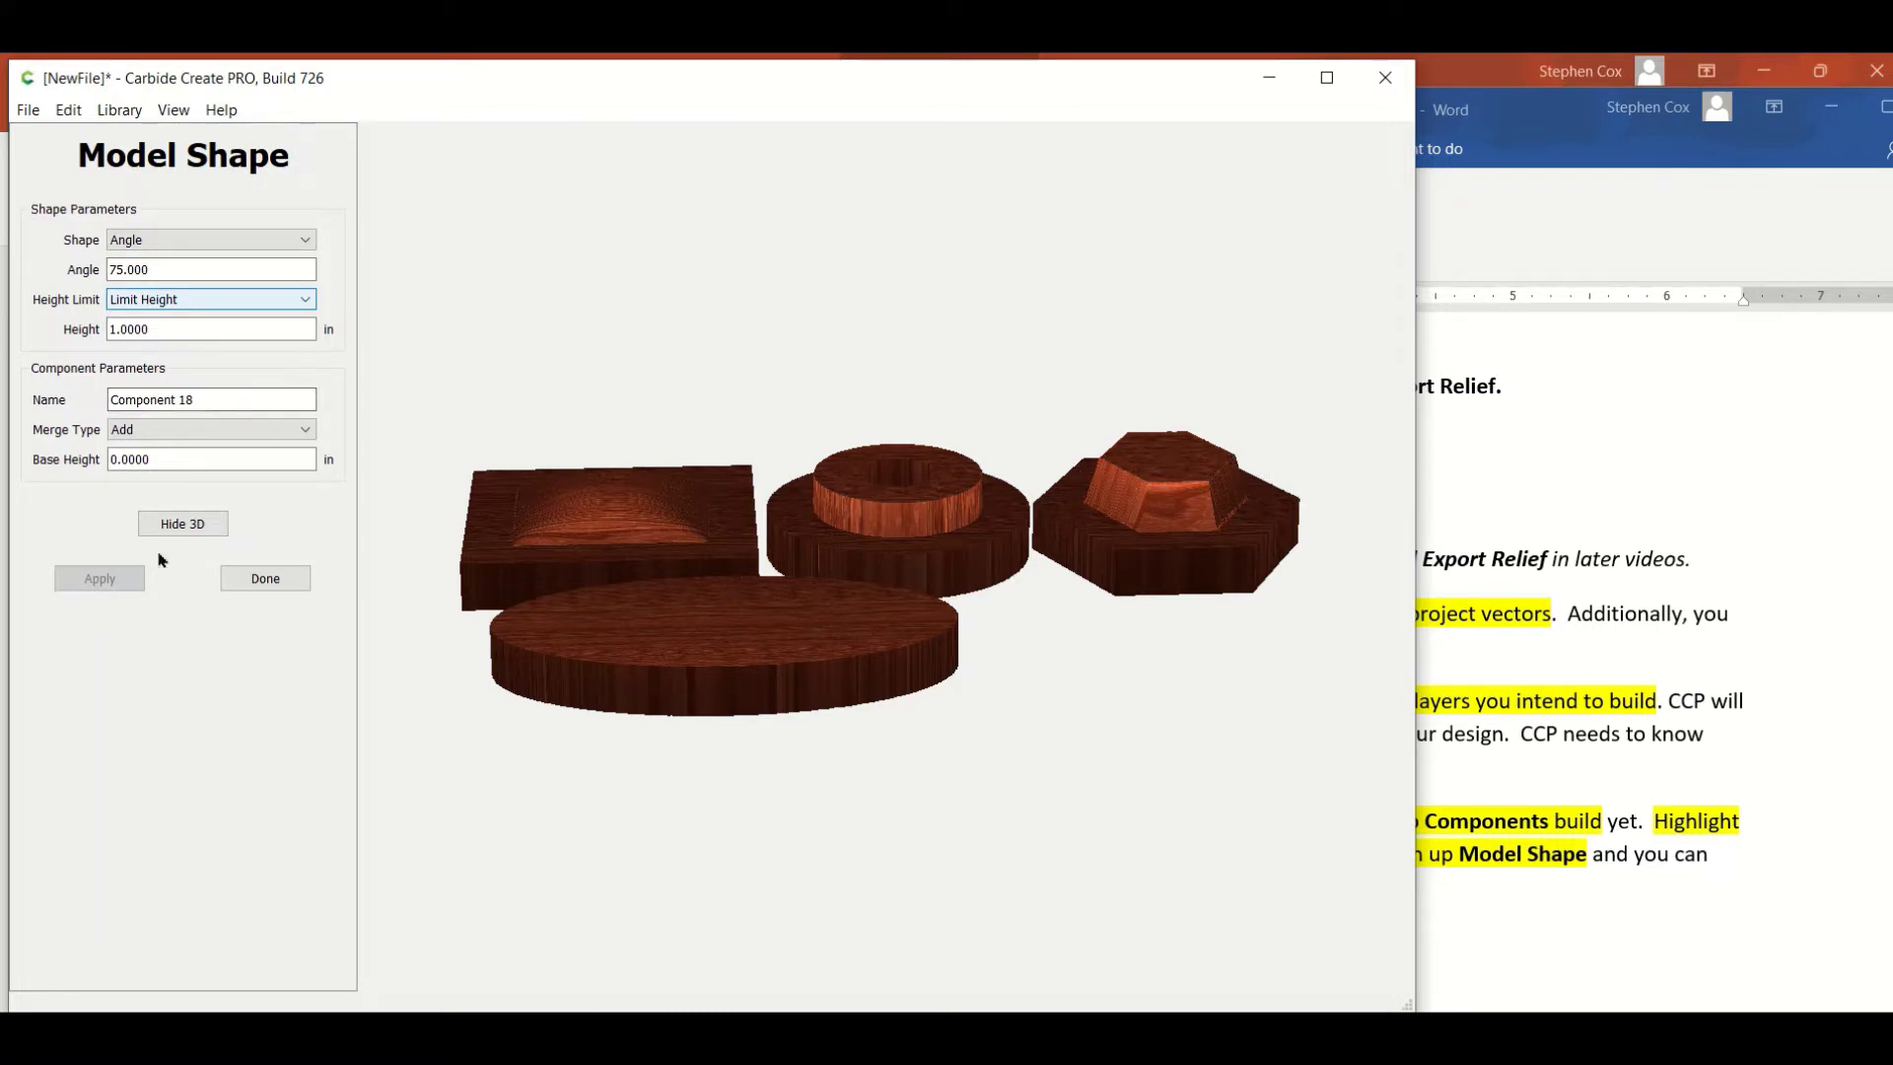
# Switch the hexagon's height limit to Scale Height and inspect the scaled peak in 3D.
pyautogui.click(164, 525)
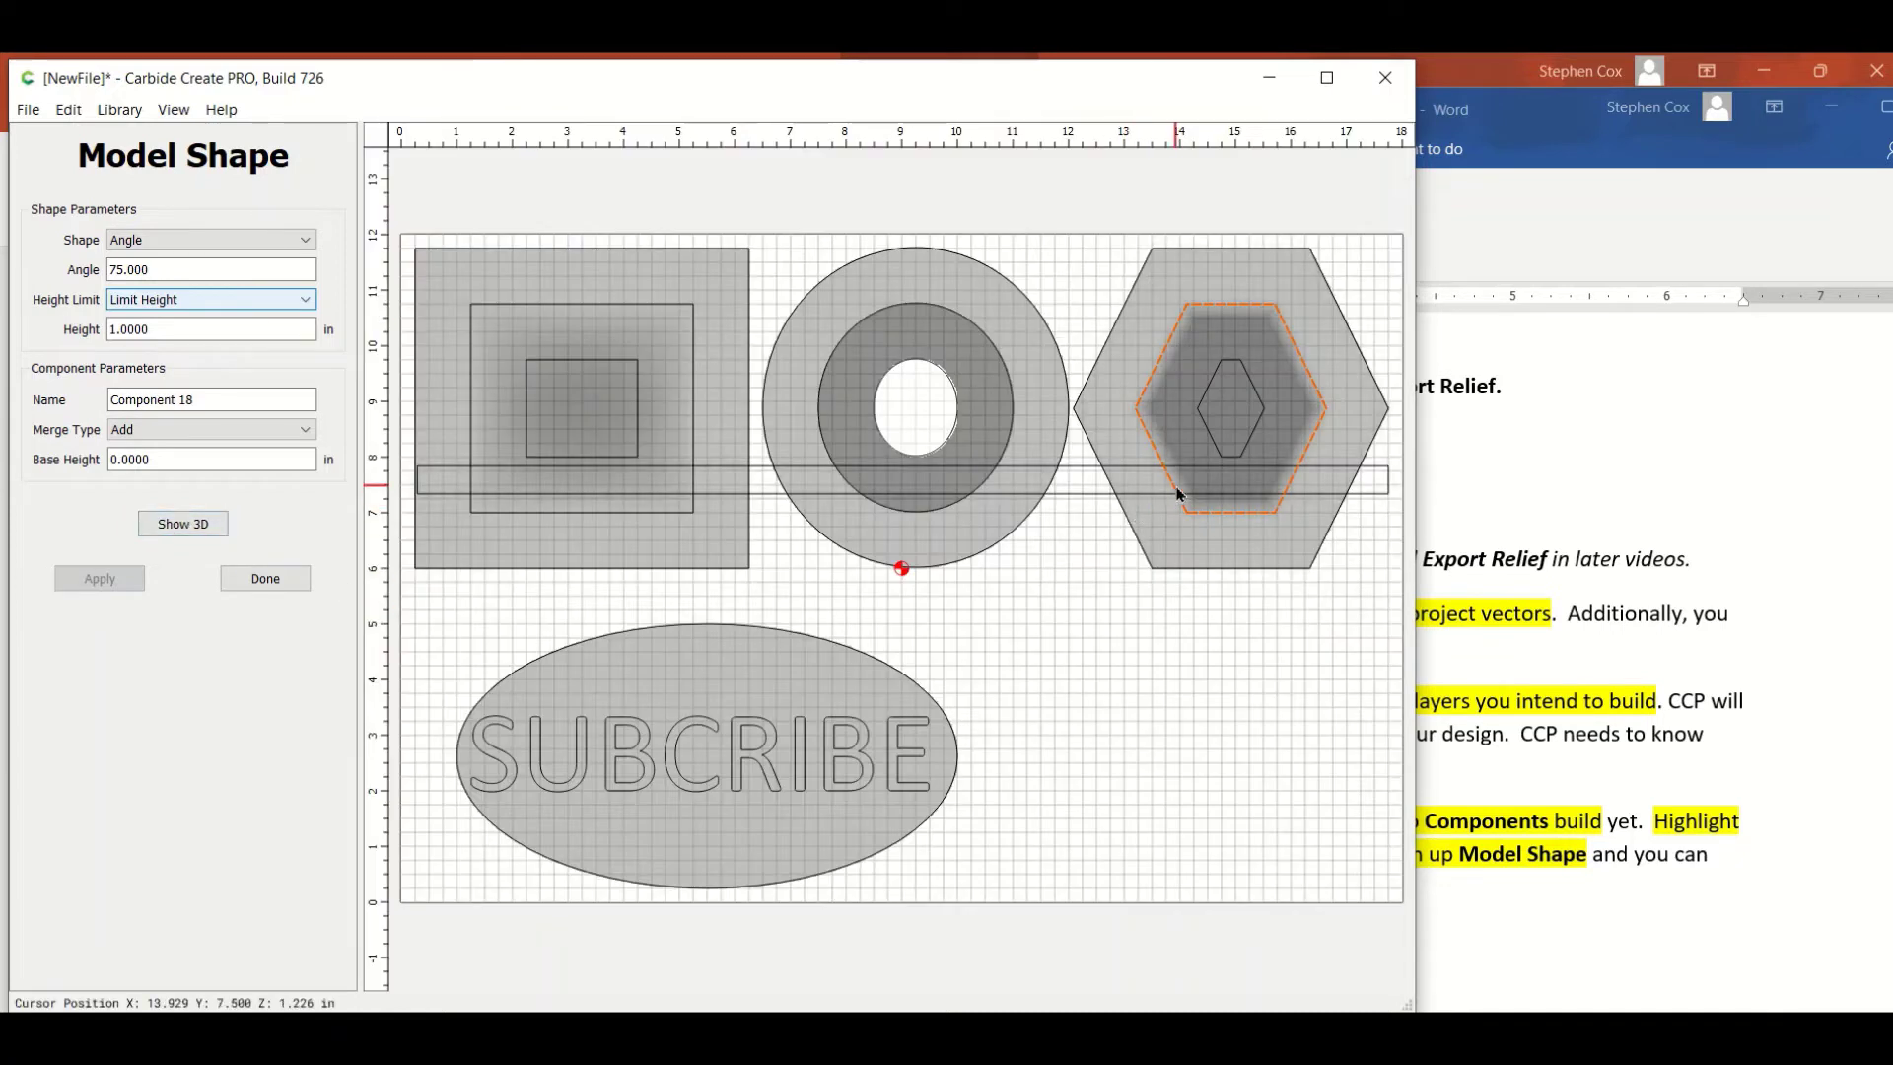
pyautogui.click(308, 299)
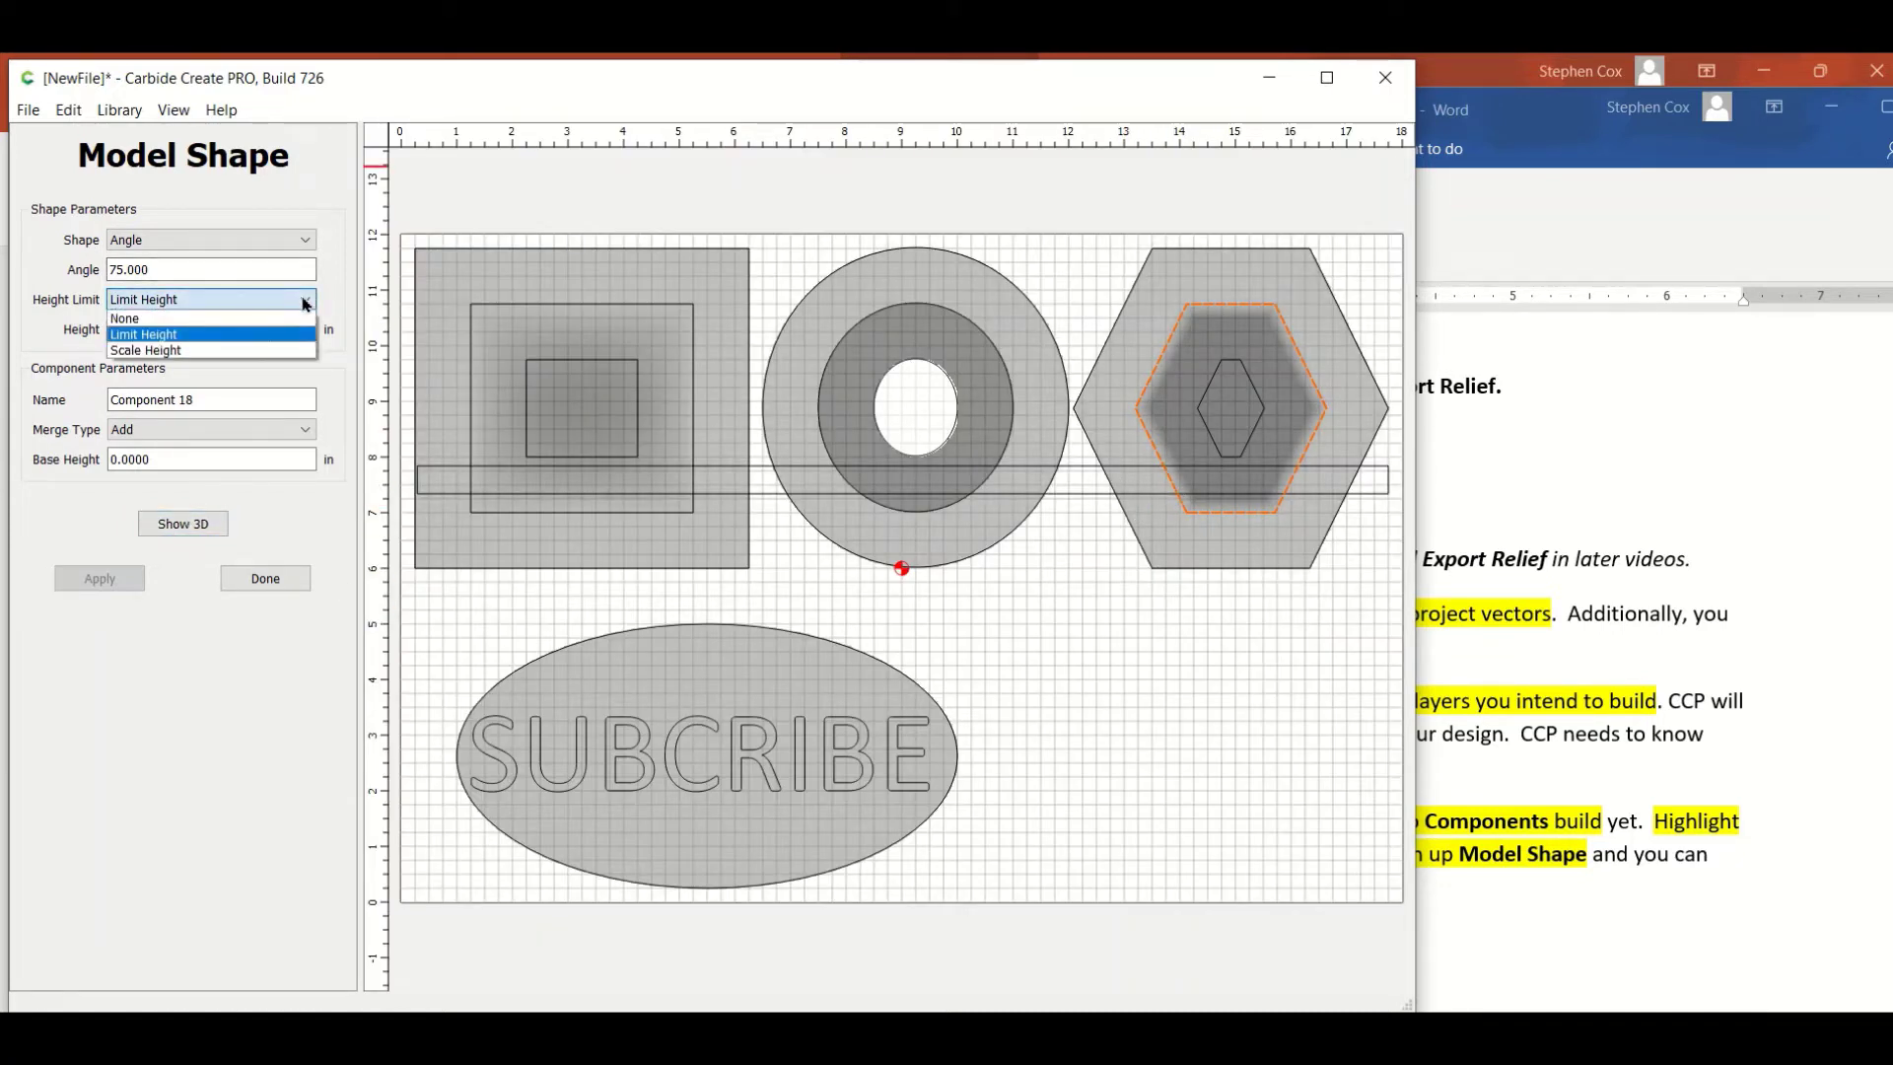
pyautogui.click(263, 352)
pyautogui.click(127, 588)
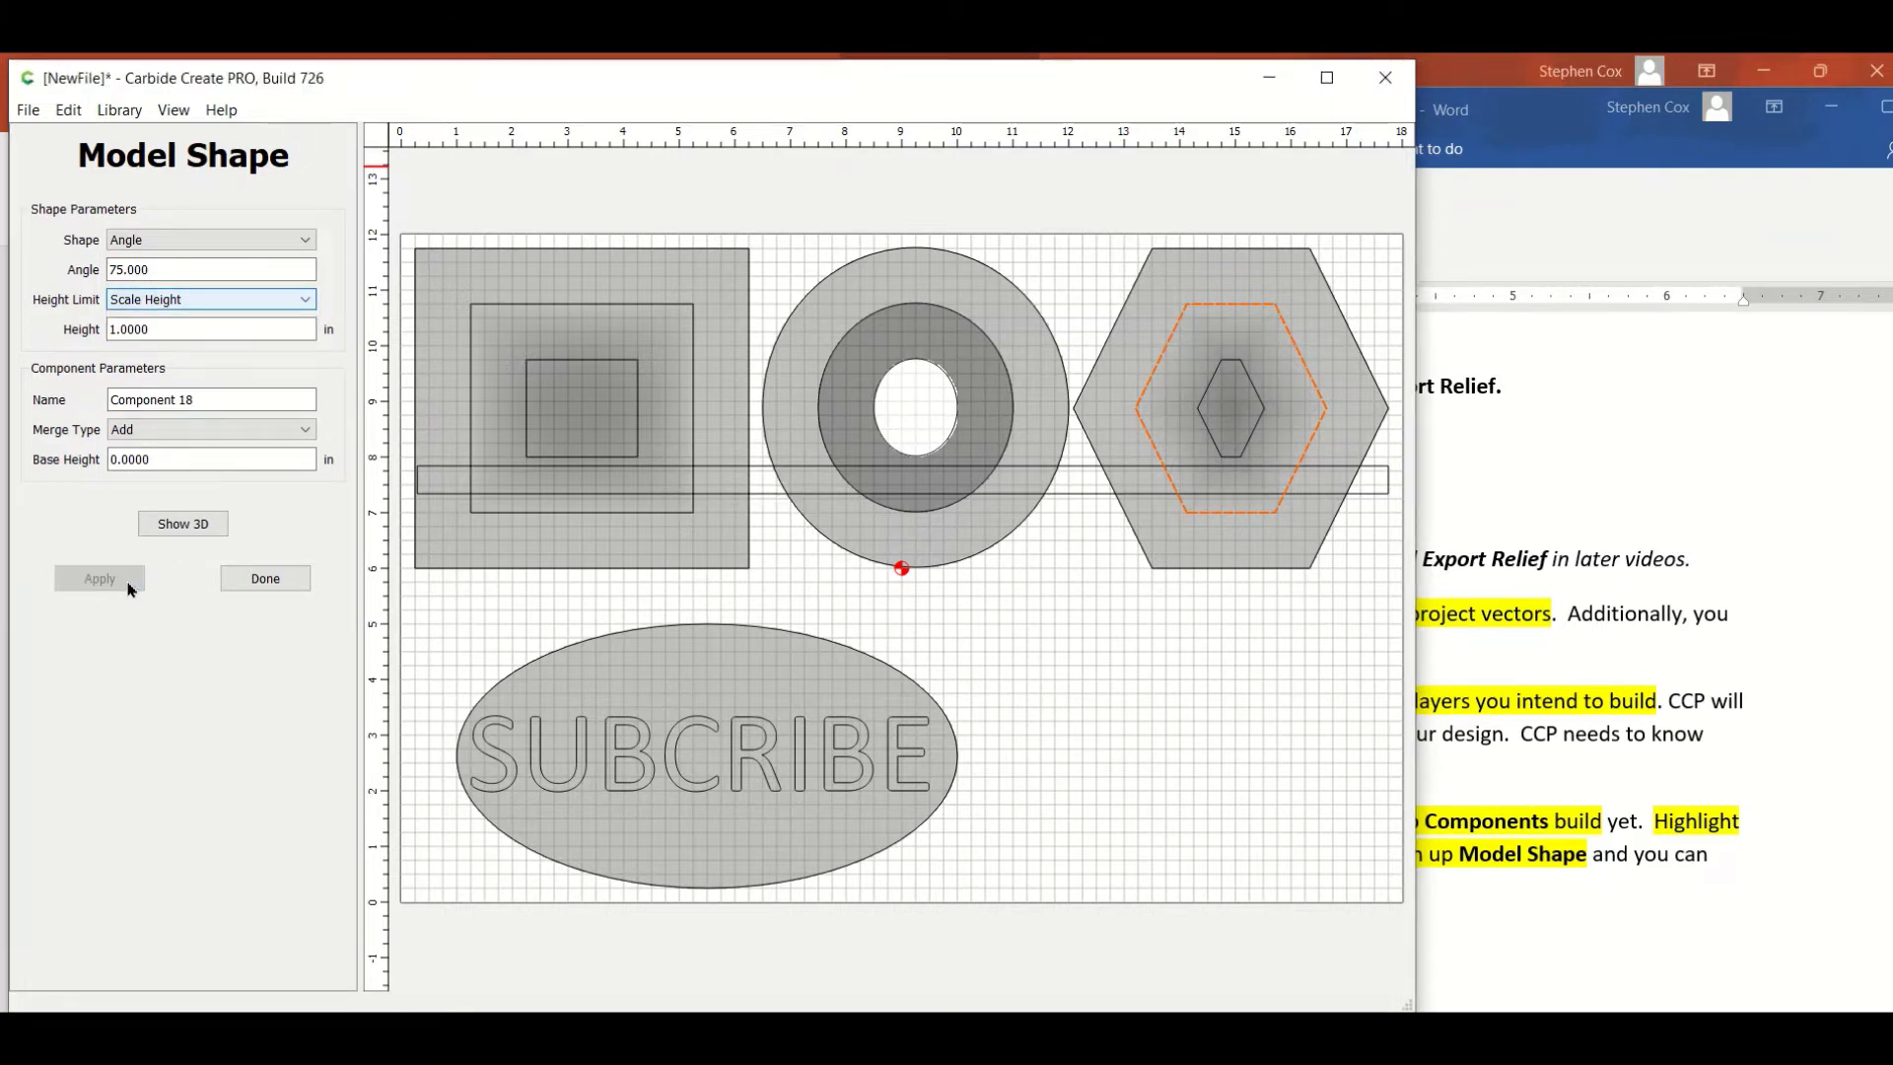
pyautogui.click(190, 523)
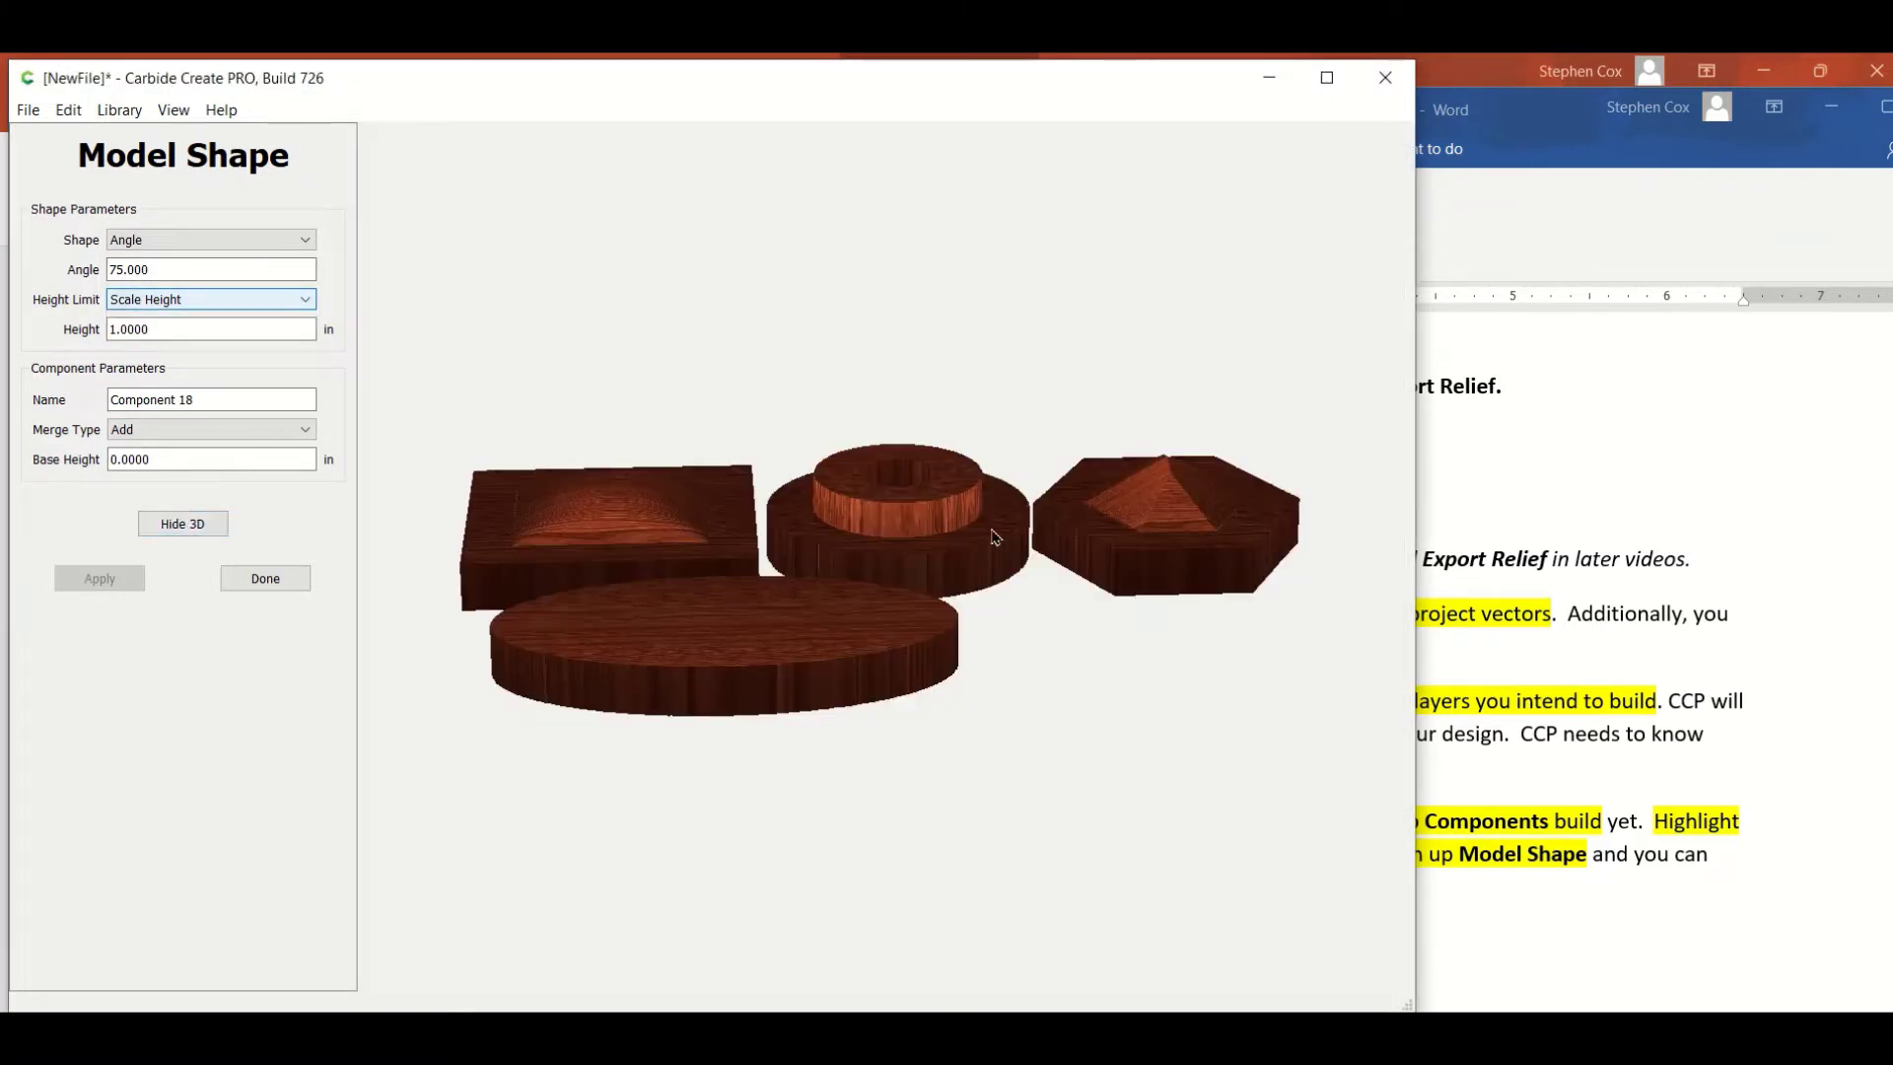
pyautogui.moveTo(1141, 606); pyautogui.dragTo(1187, 857)
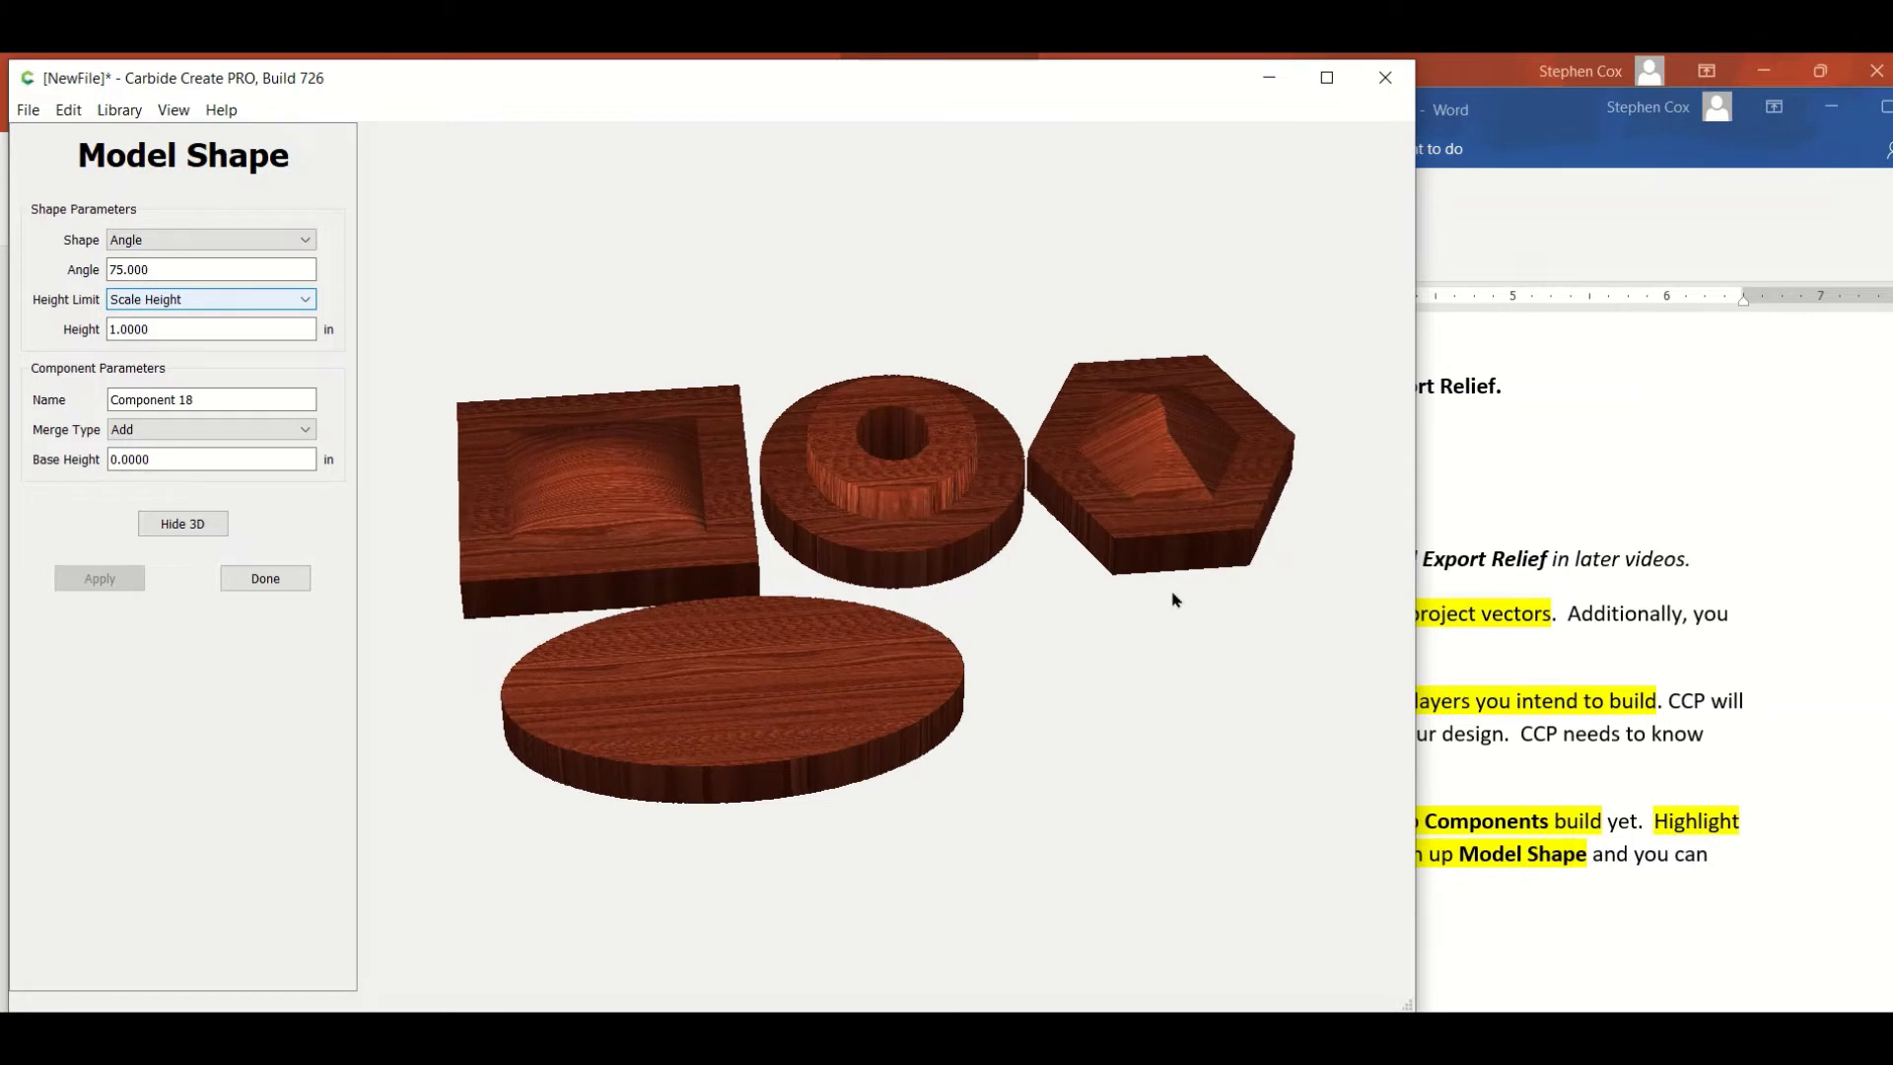
pyautogui.moveTo(1179, 587); pyautogui.dragTo(1181, 455)
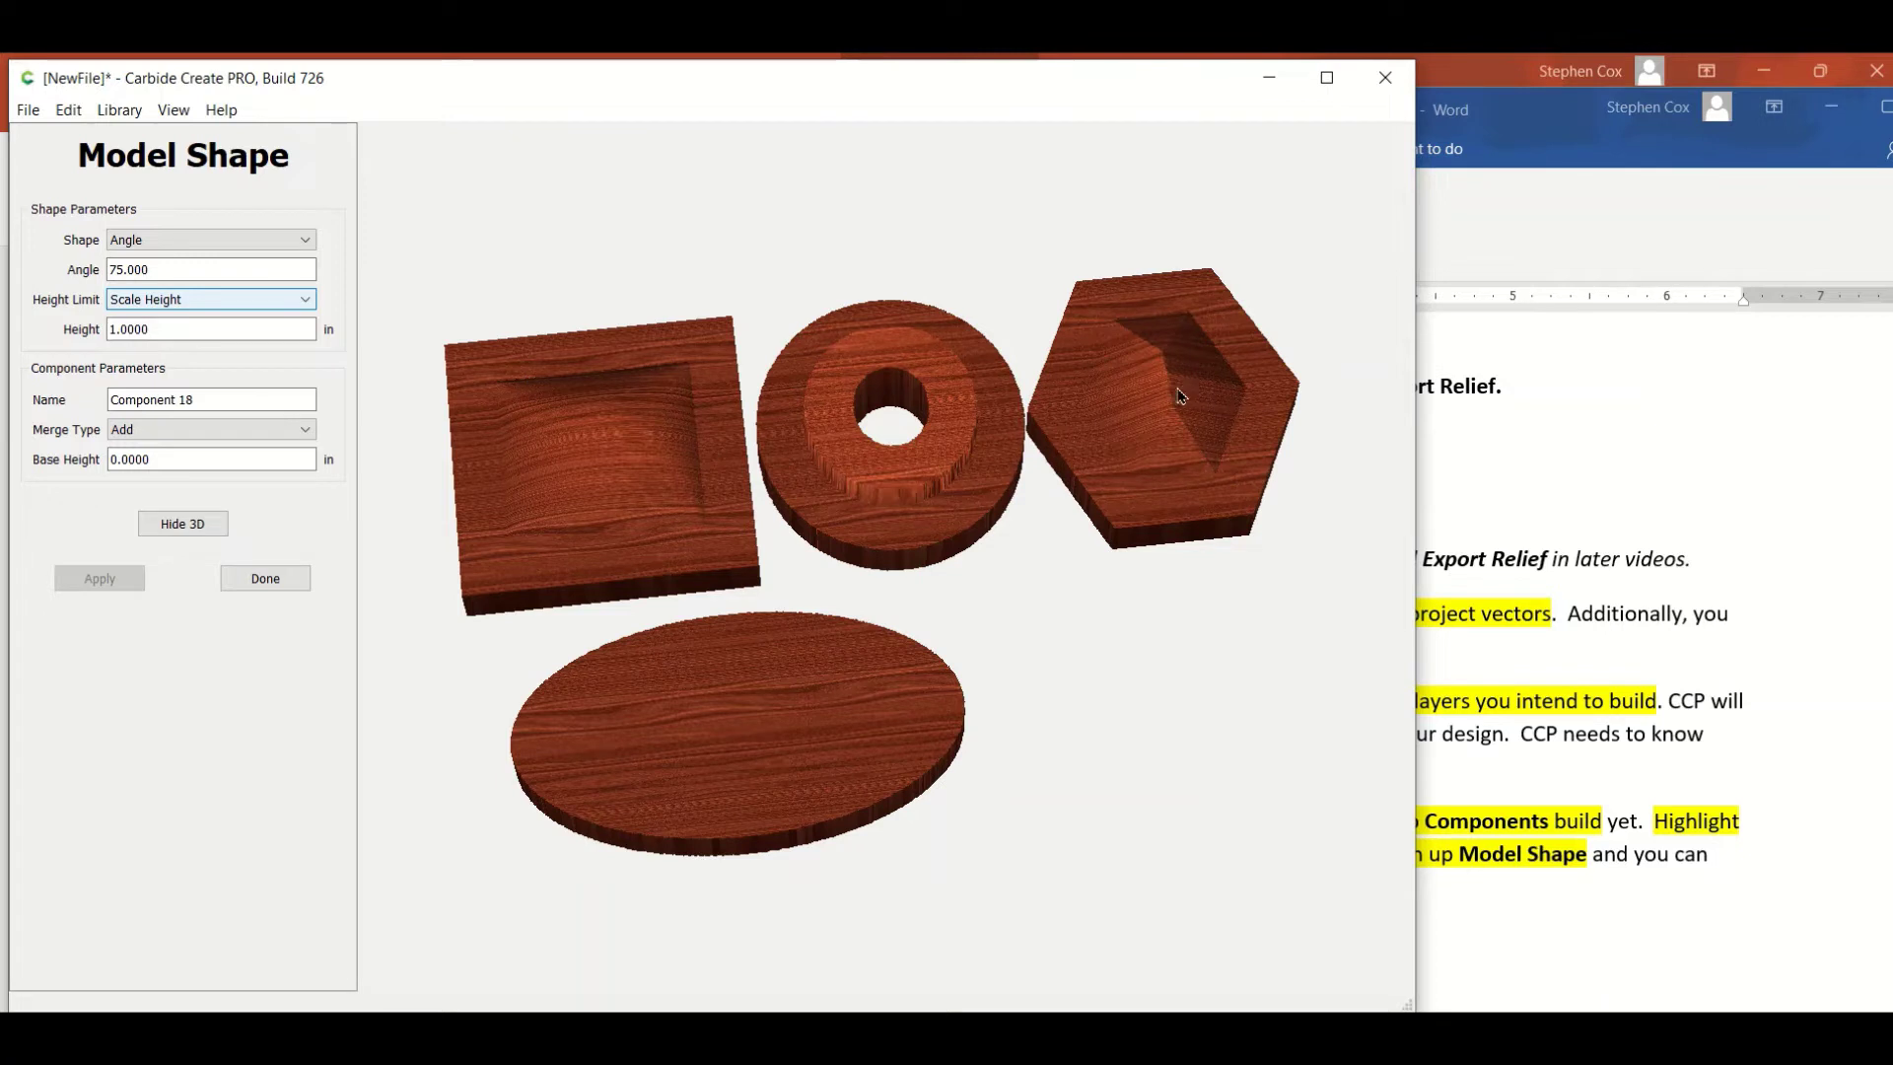
pyautogui.moveTo(1175, 398); pyautogui.dragTo(1102, 455)
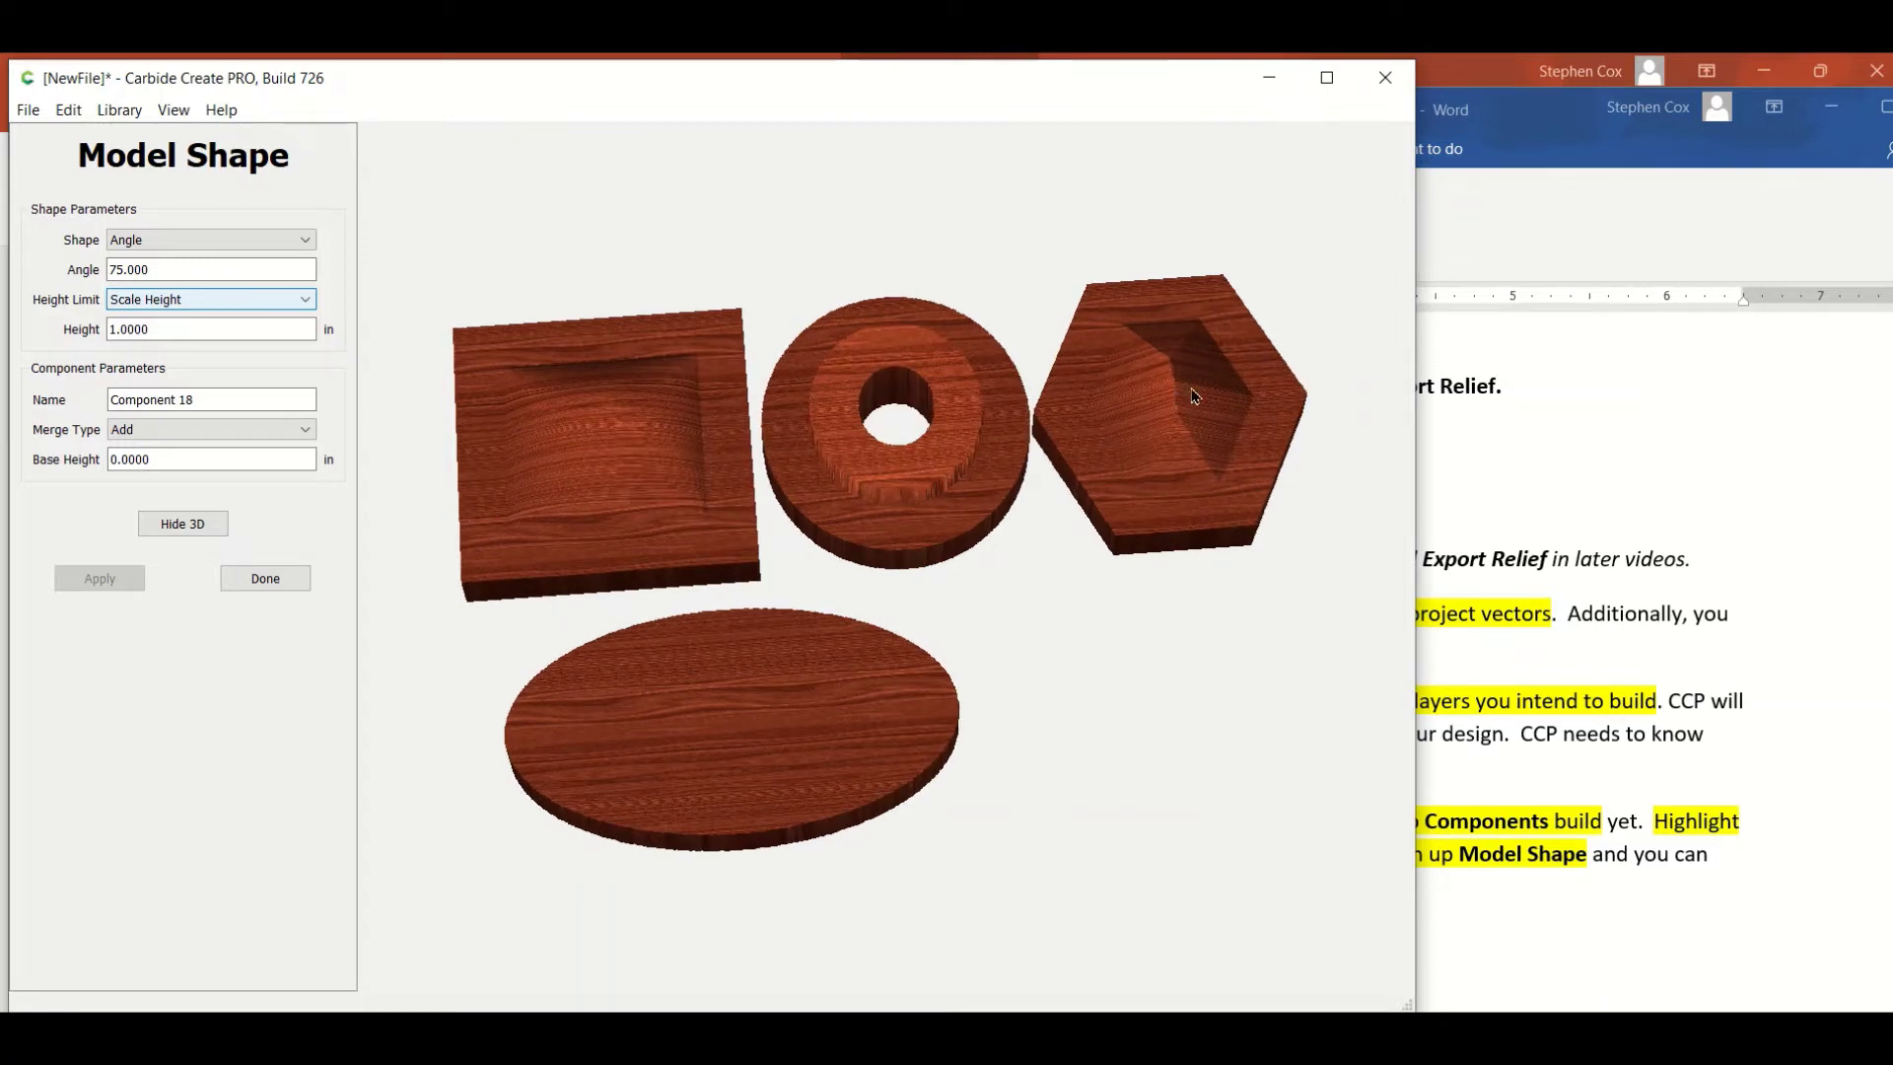
# Change the hexagon's profile from Angle to Round and inspect the rounded shape.
pyautogui.click(304, 242)
pyautogui.click(278, 265)
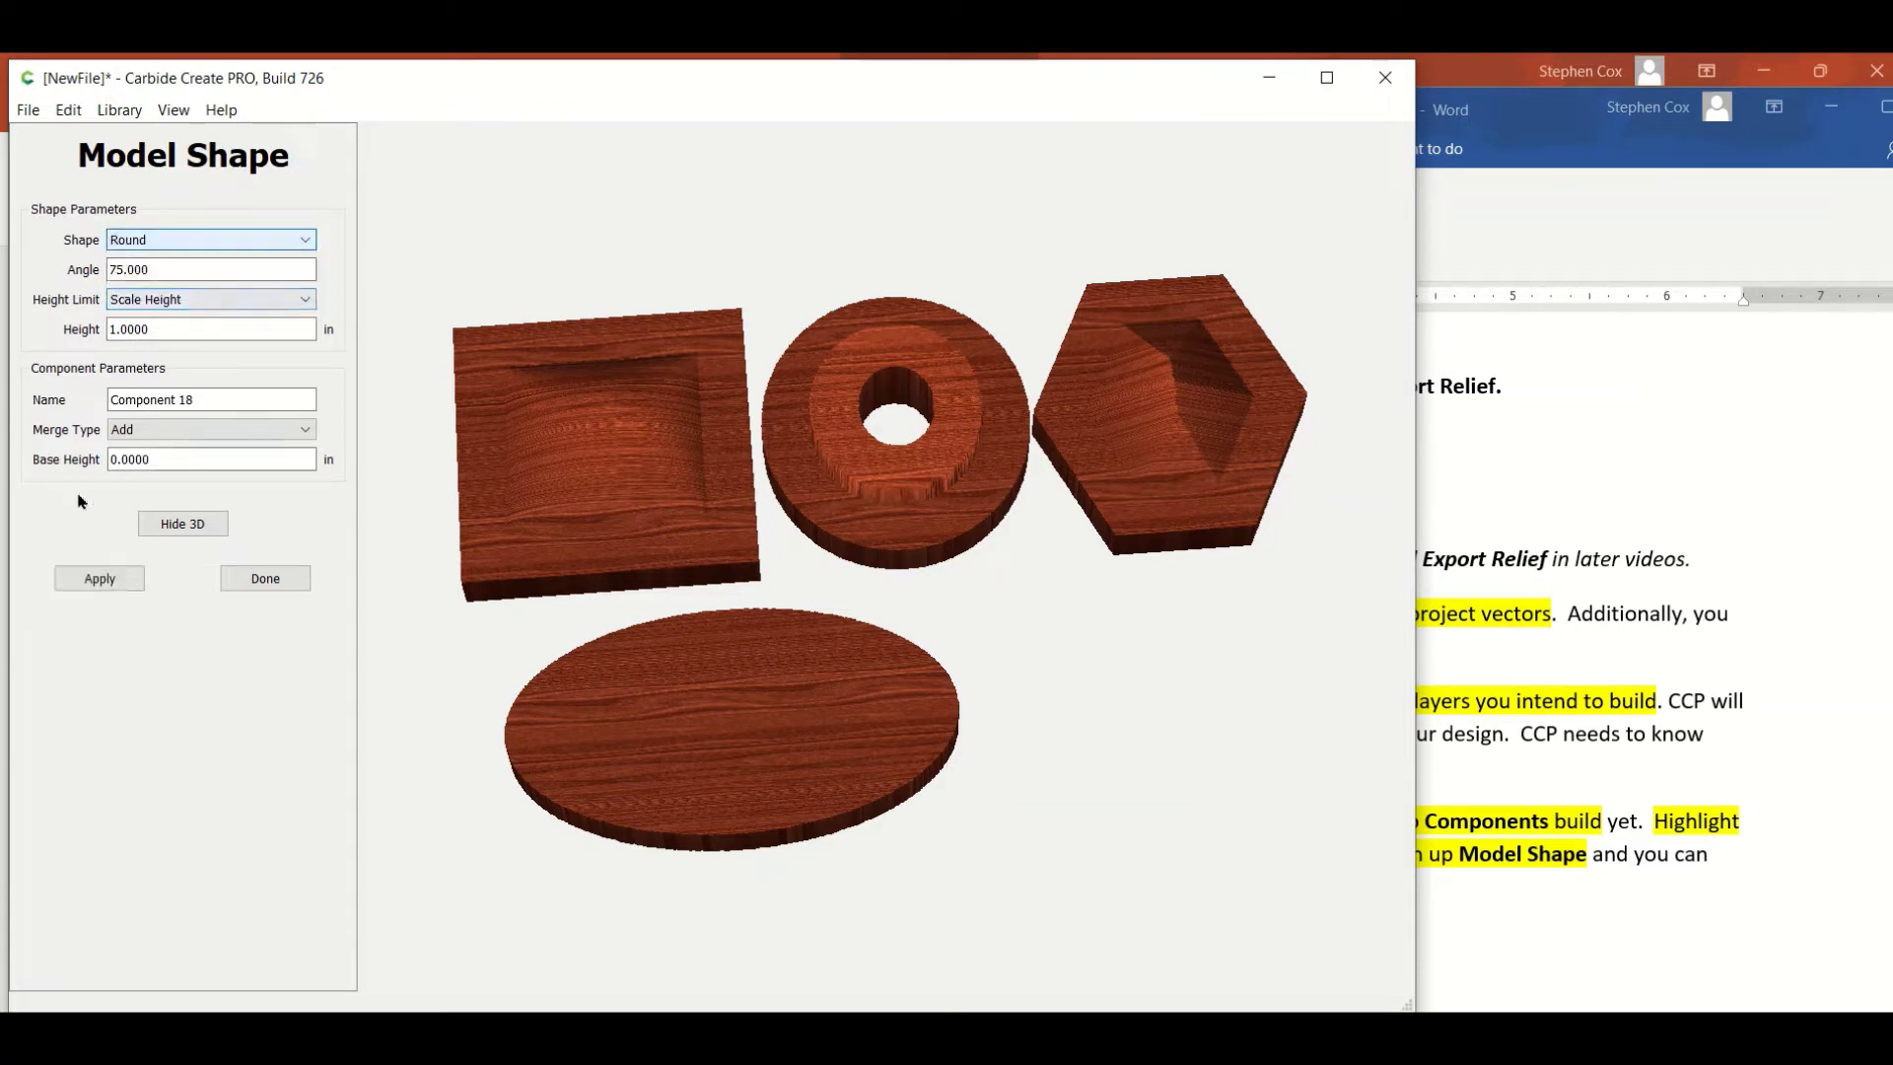
pyautogui.click(100, 579)
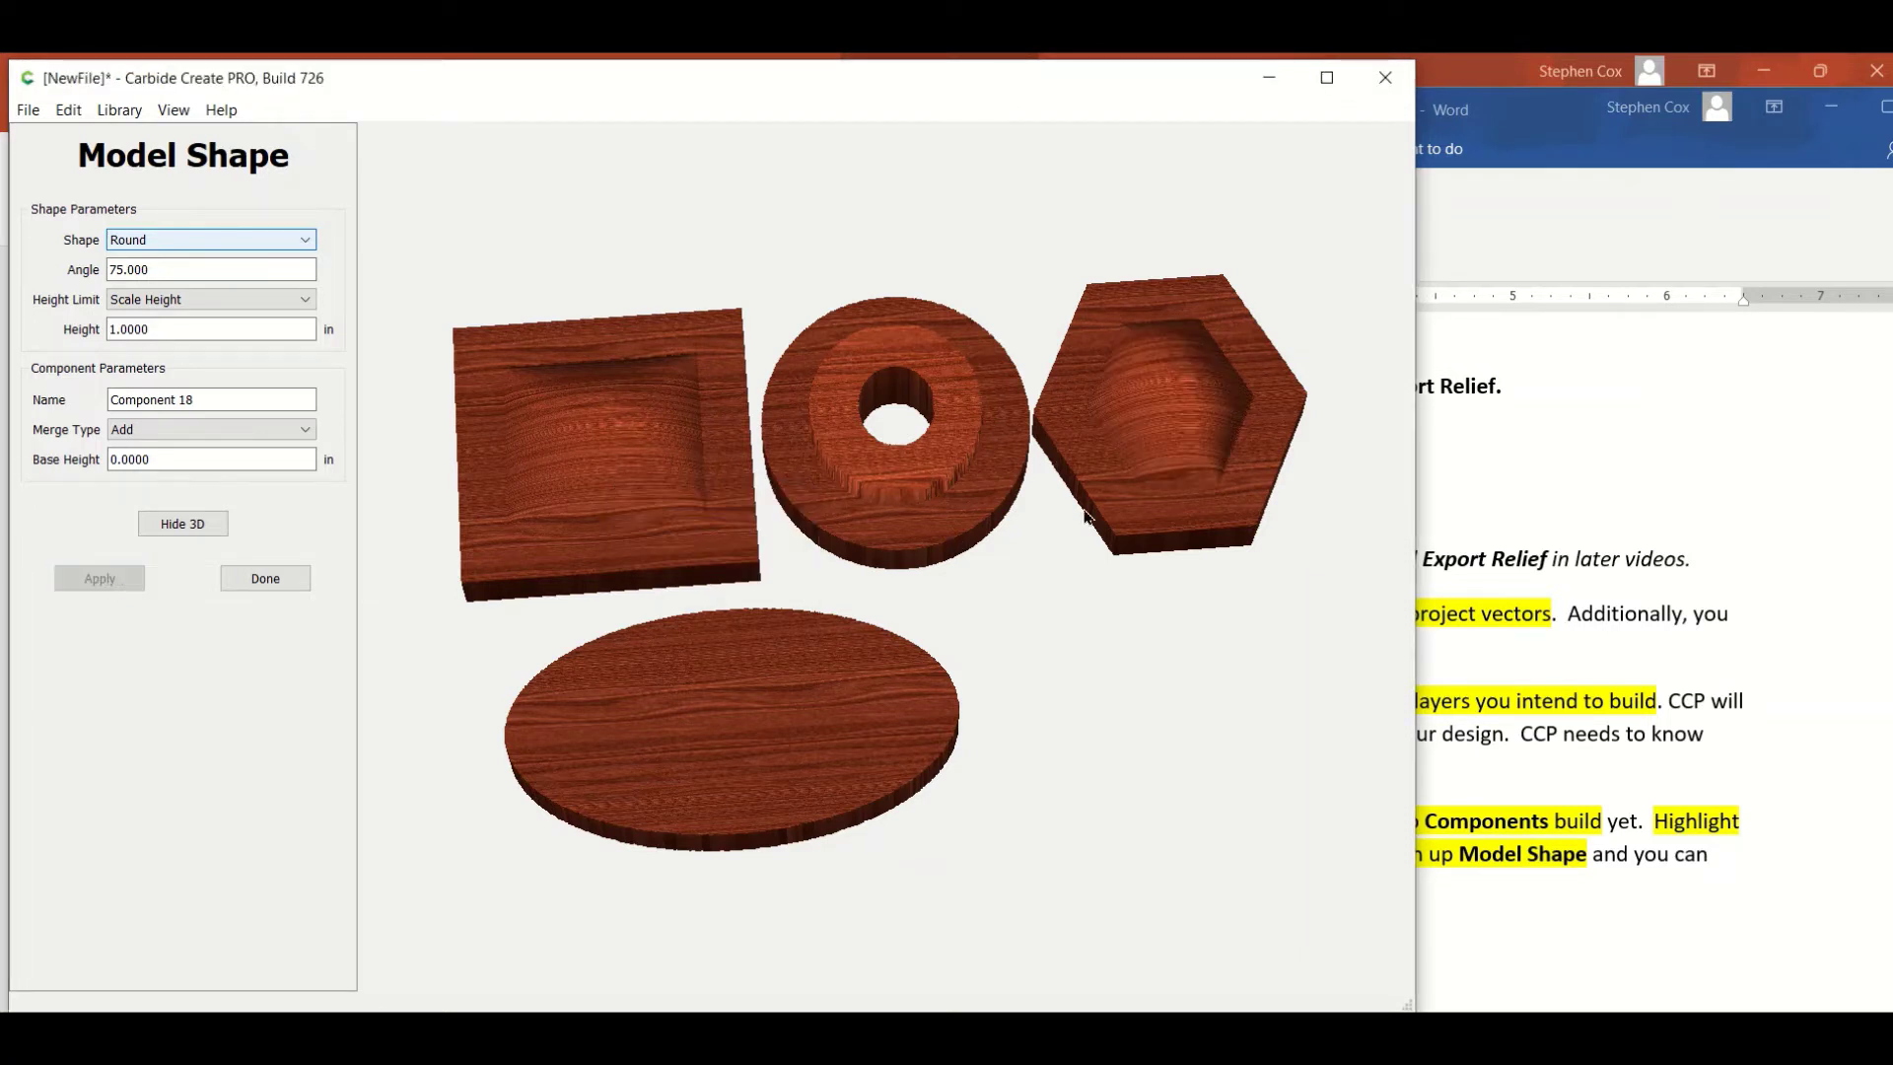
pyautogui.moveTo(1108, 496); pyautogui.dragTo(1109, 243)
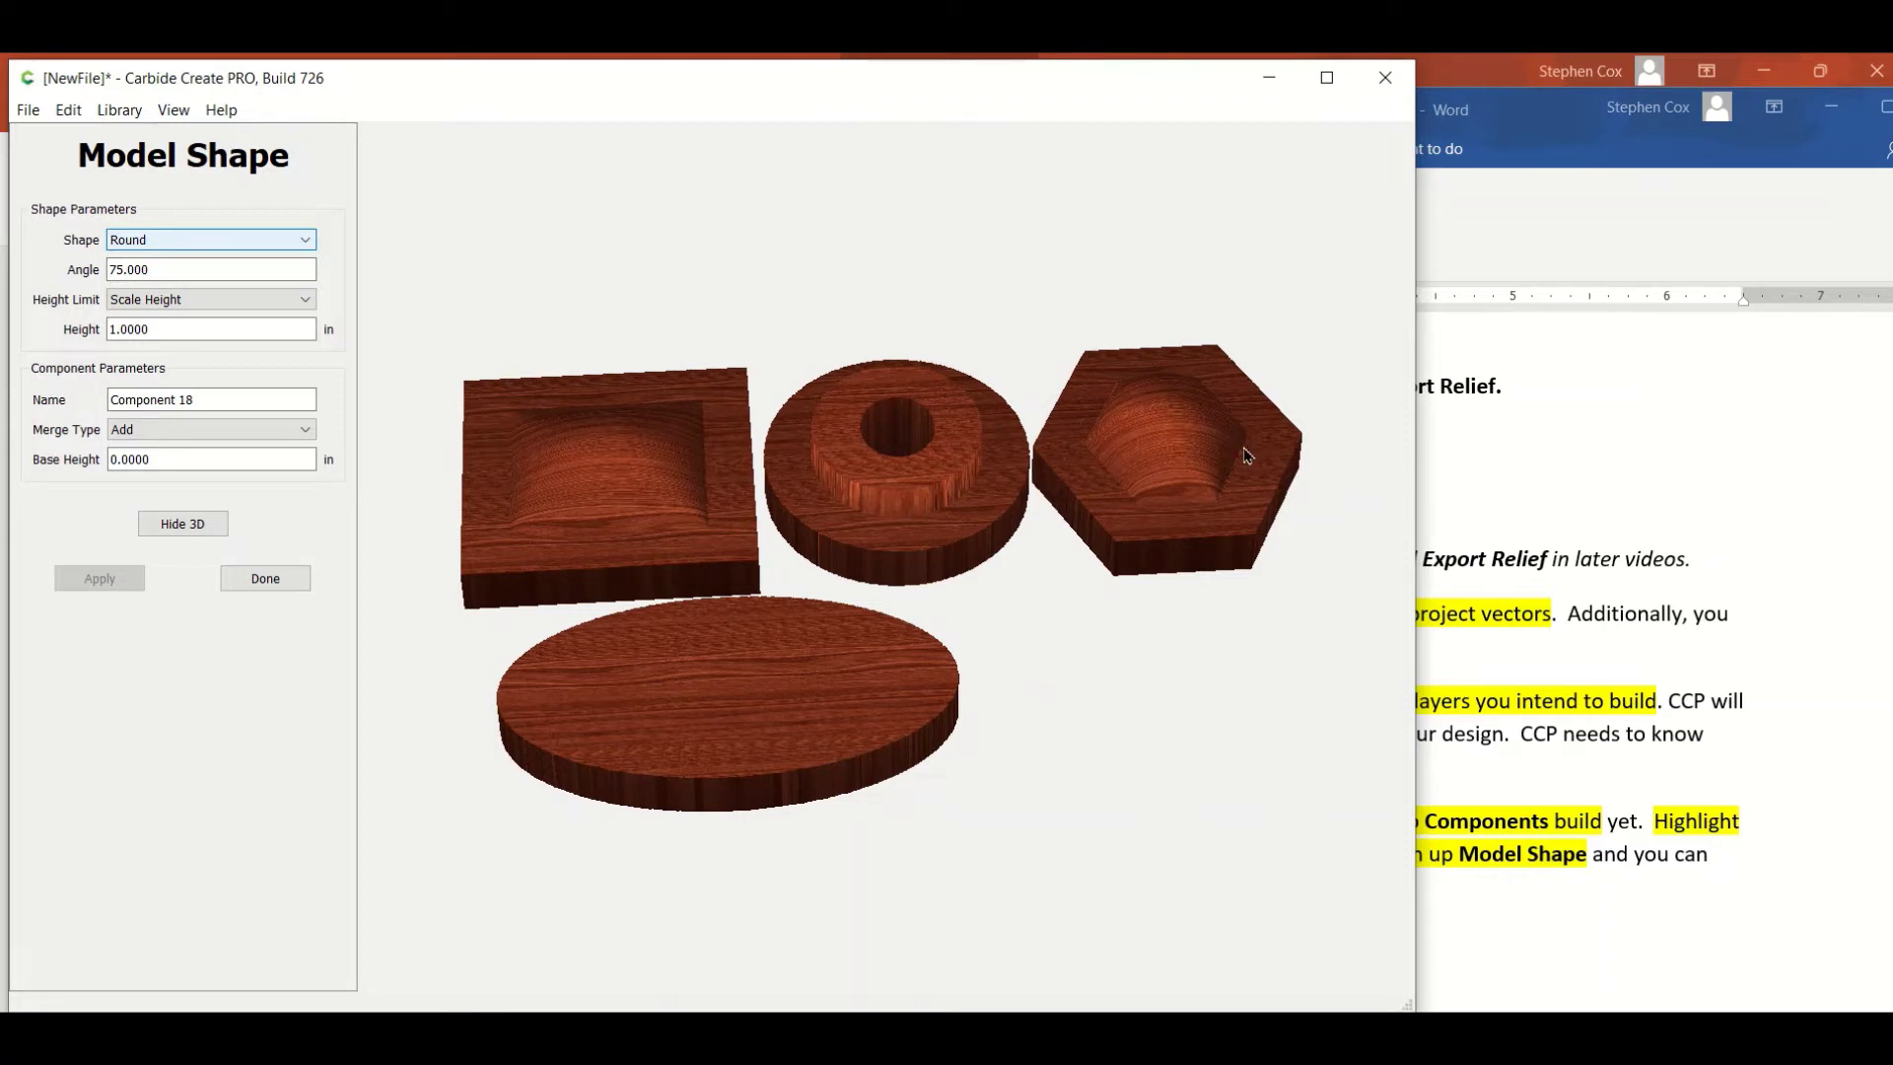
# Cap the rounded hexagon with Limit Height at 1 inch and orbit to check it.
pyautogui.click(305, 301)
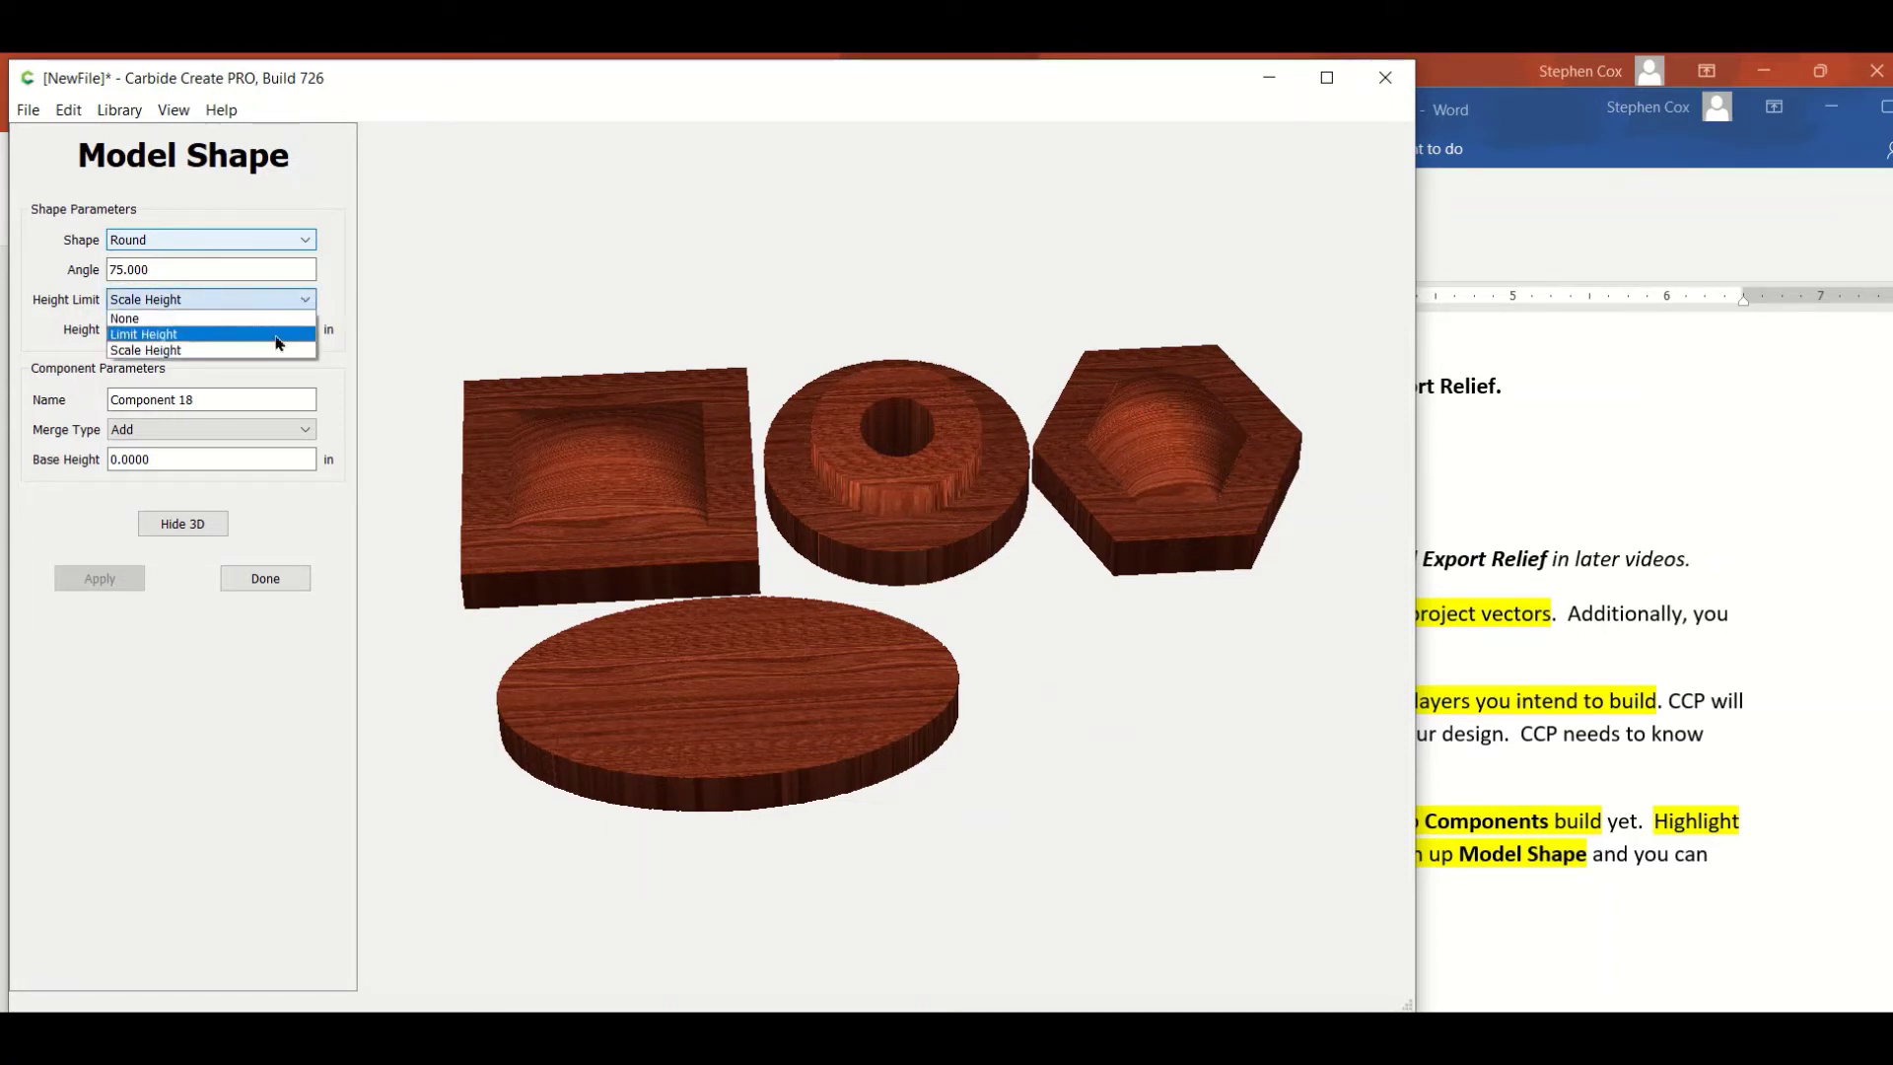
pyautogui.click(284, 340)
pyautogui.click(127, 591)
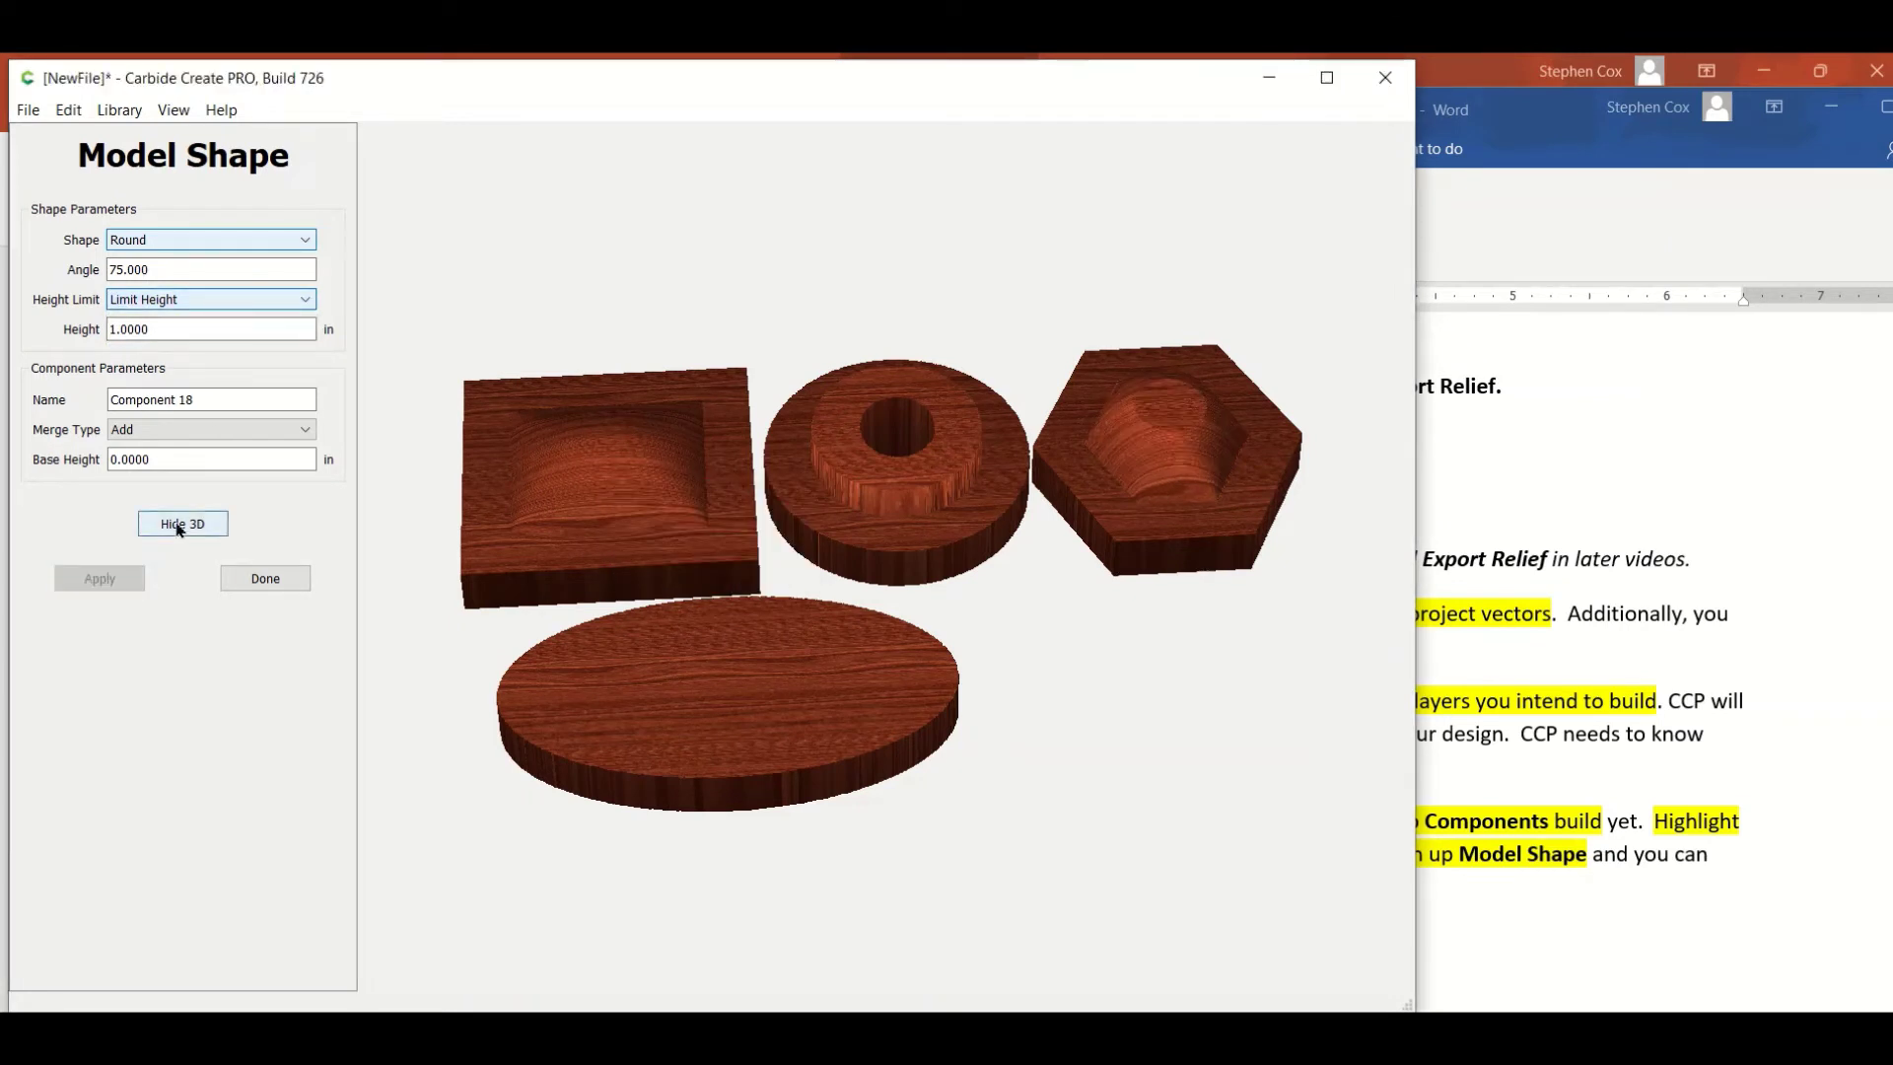
pyautogui.moveTo(1030, 567); pyautogui.dragTo(1078, 765)
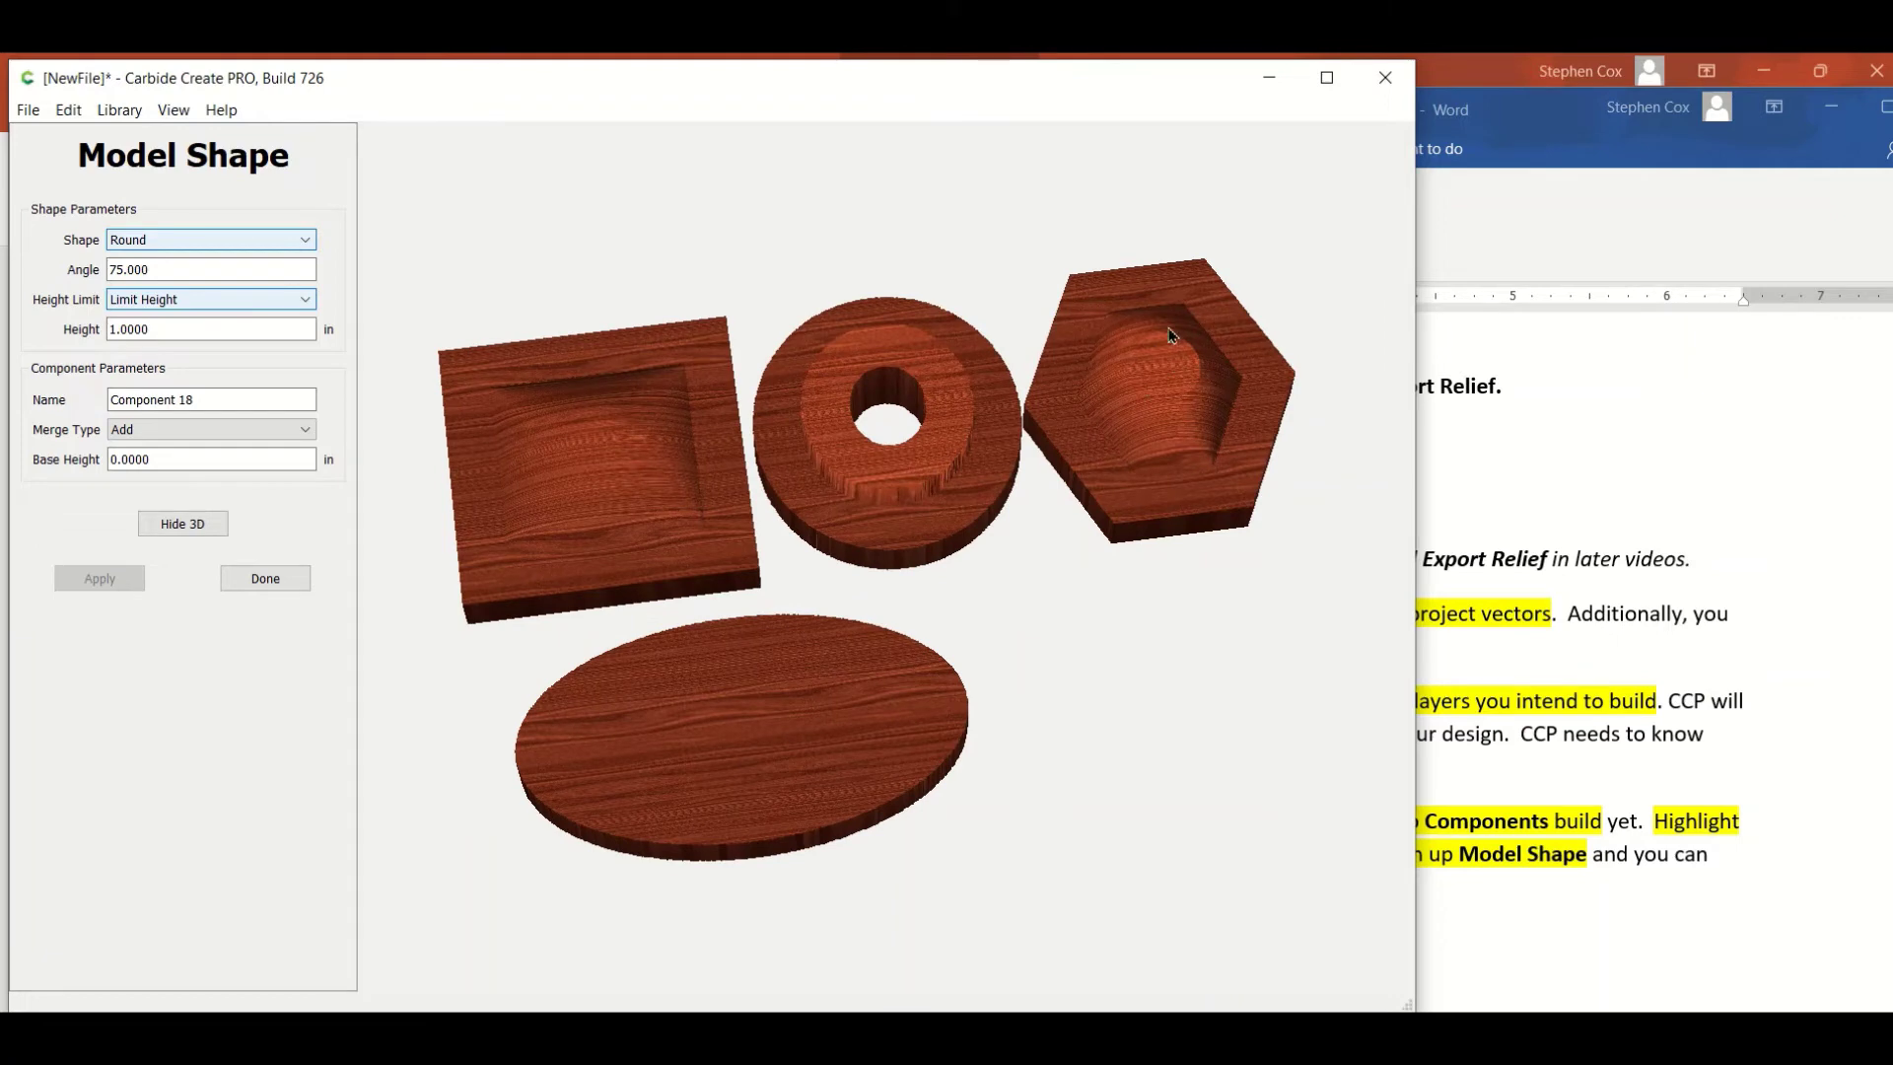
pyautogui.moveTo(1161, 402); pyautogui.dragTo(1124, 629)
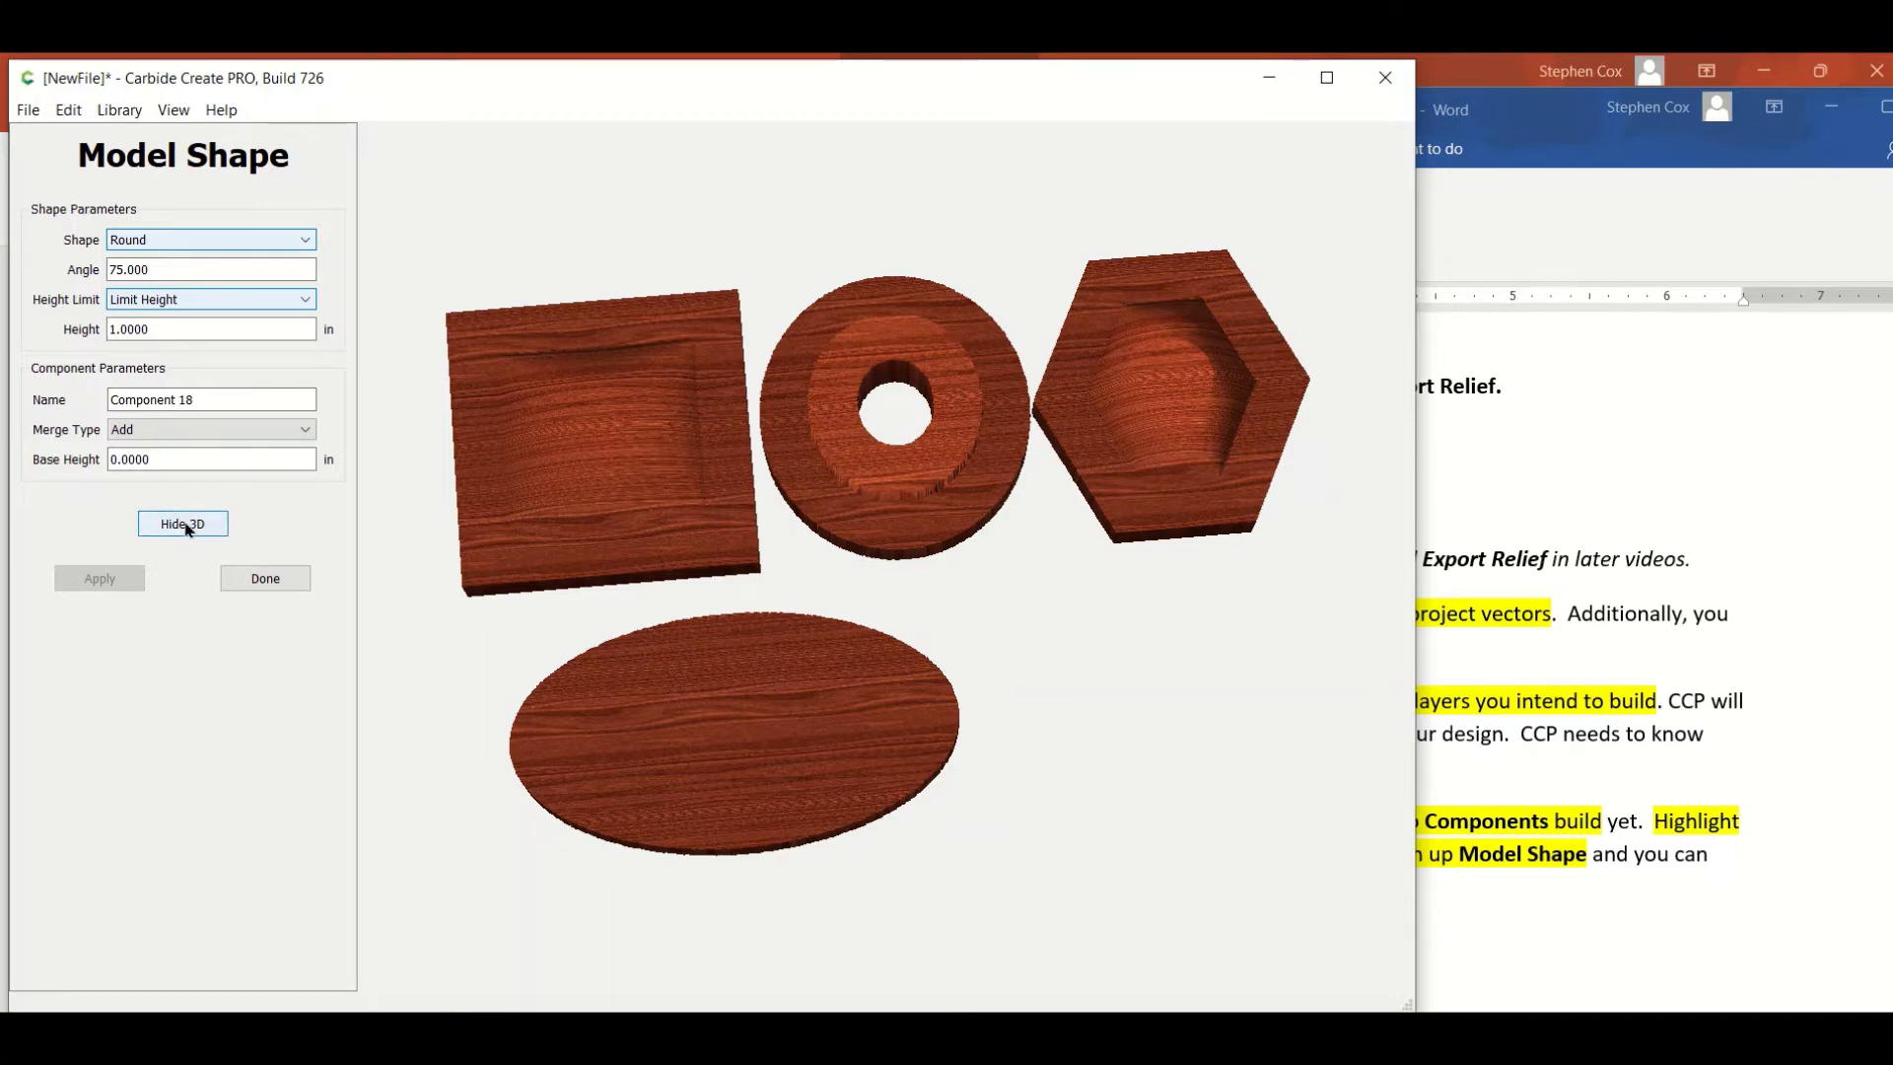
# Close the hexagon's shape settings and select the thin connecting bar.
pyautogui.click(185, 525)
pyautogui.click(276, 582)
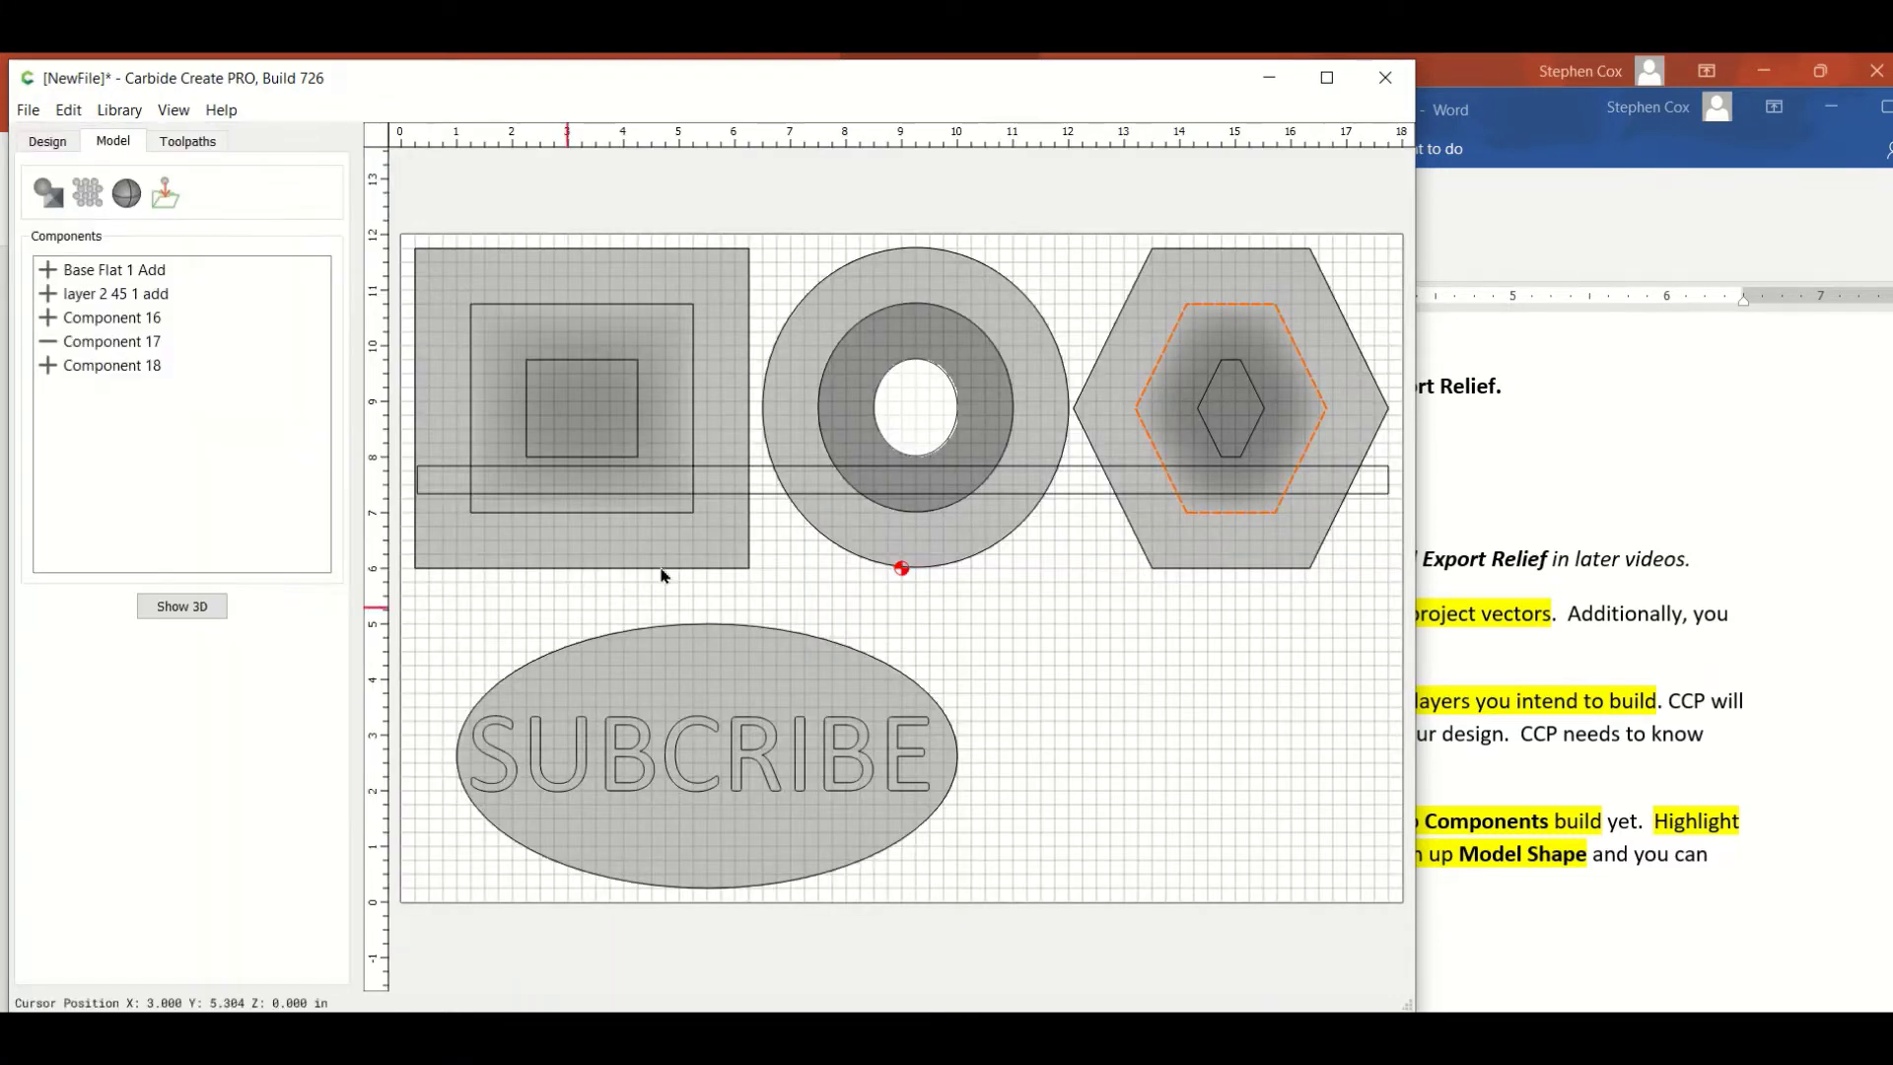
pyautogui.click(838, 596)
pyautogui.click(774, 494)
# Give the bar a Flat profile with a 1-inch height.
pyautogui.click(50, 194)
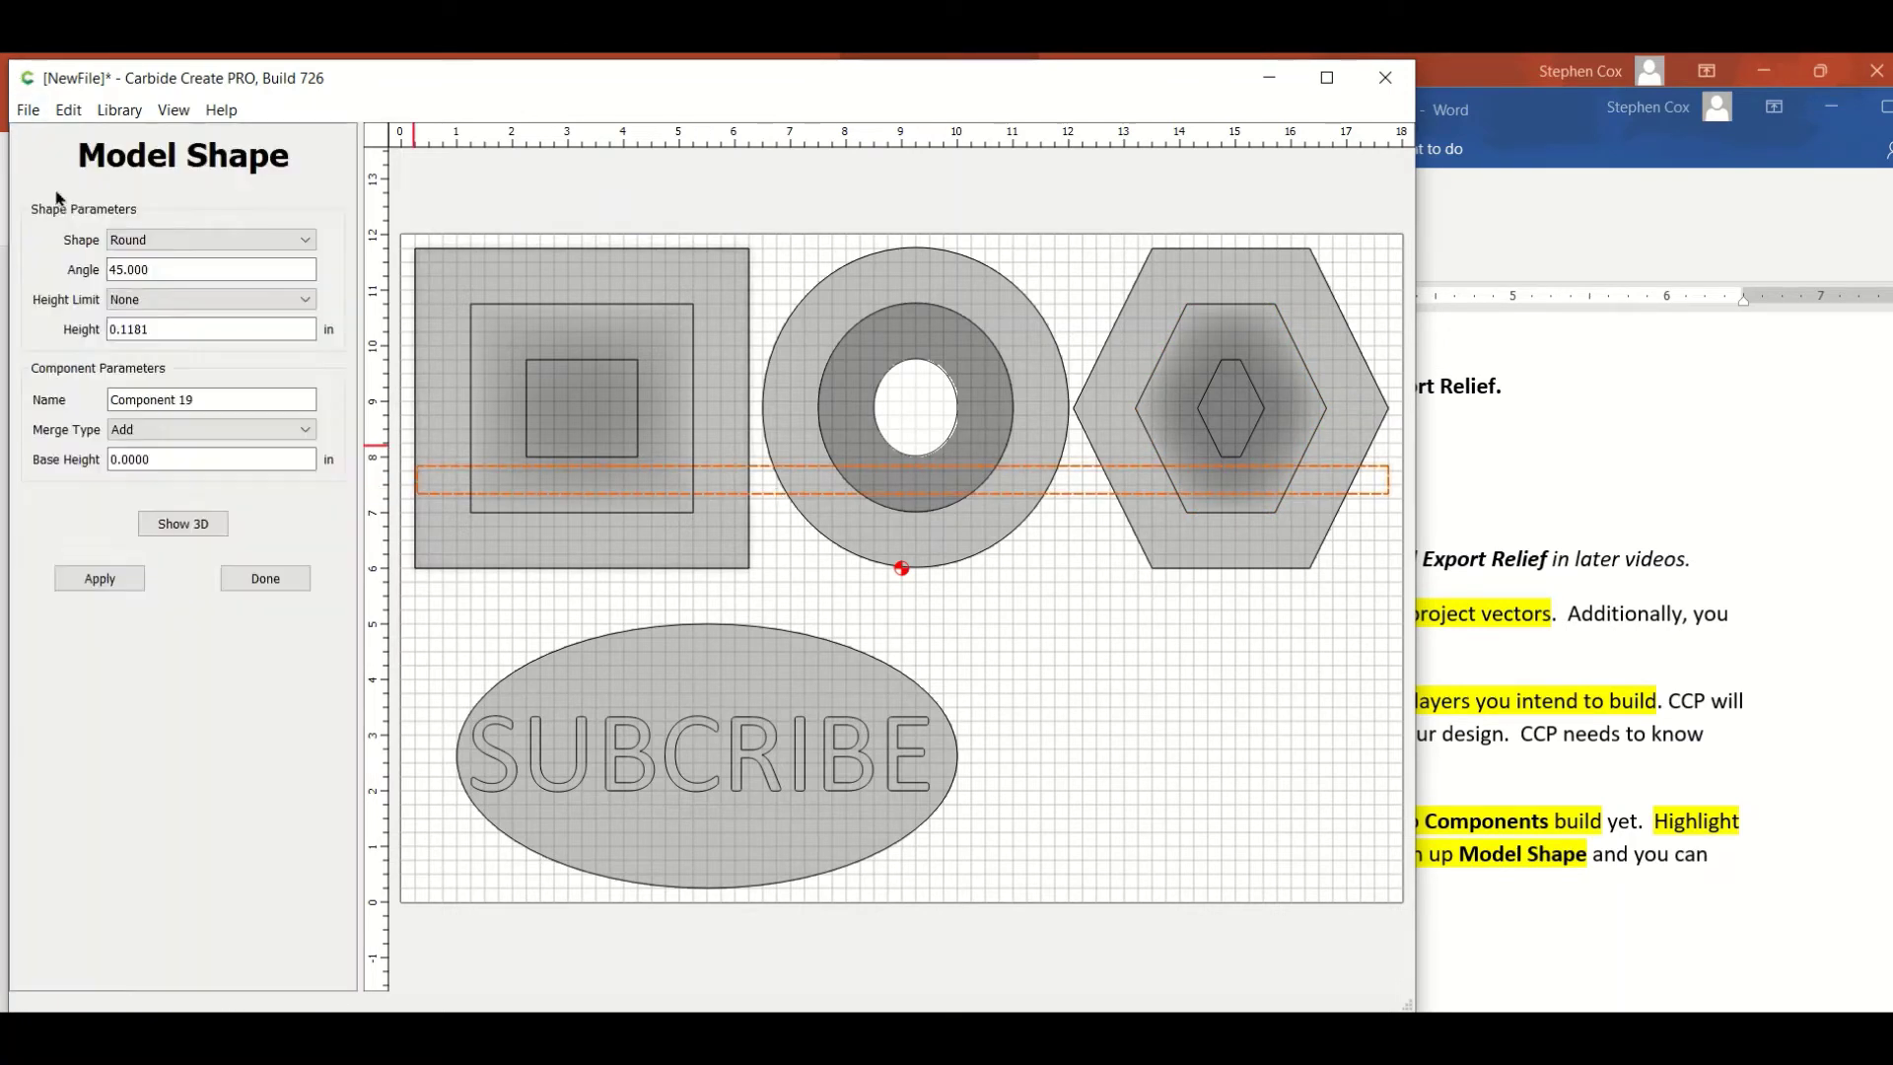
pyautogui.click(311, 240)
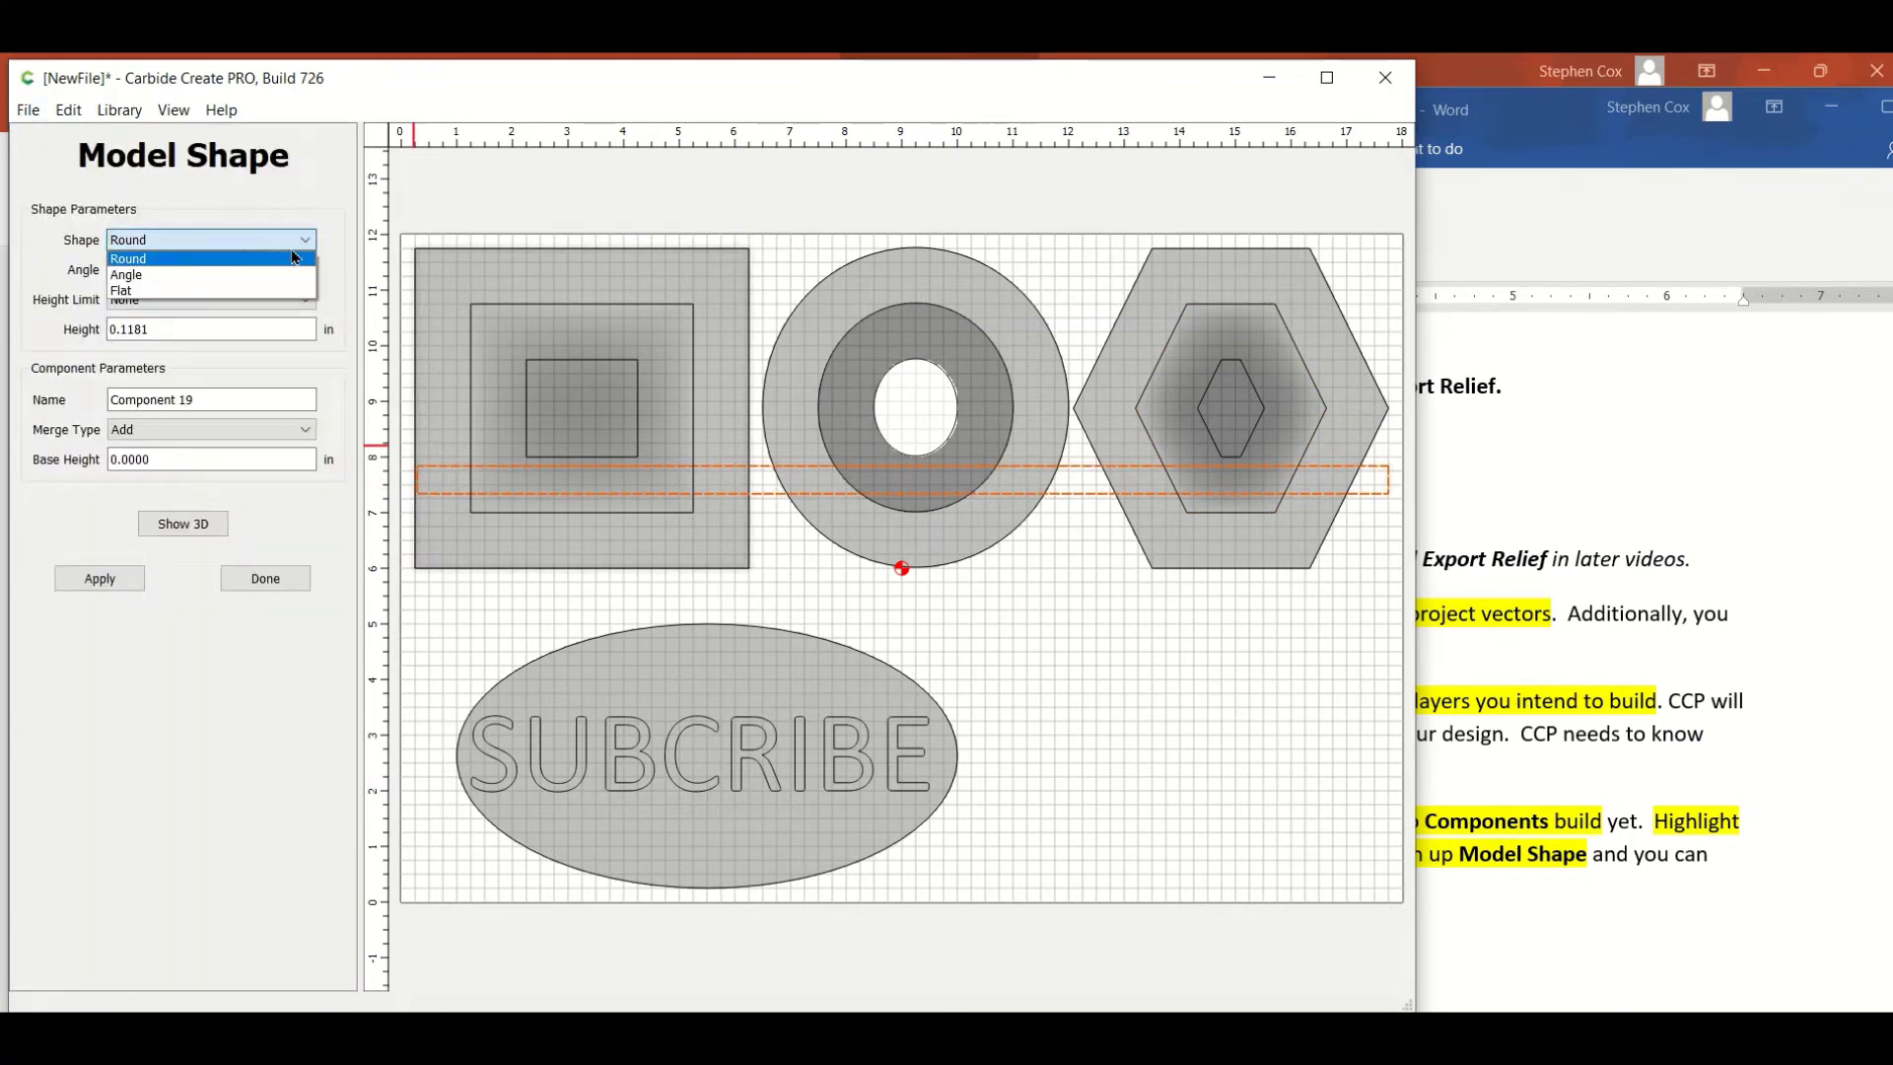
pyautogui.click(251, 293)
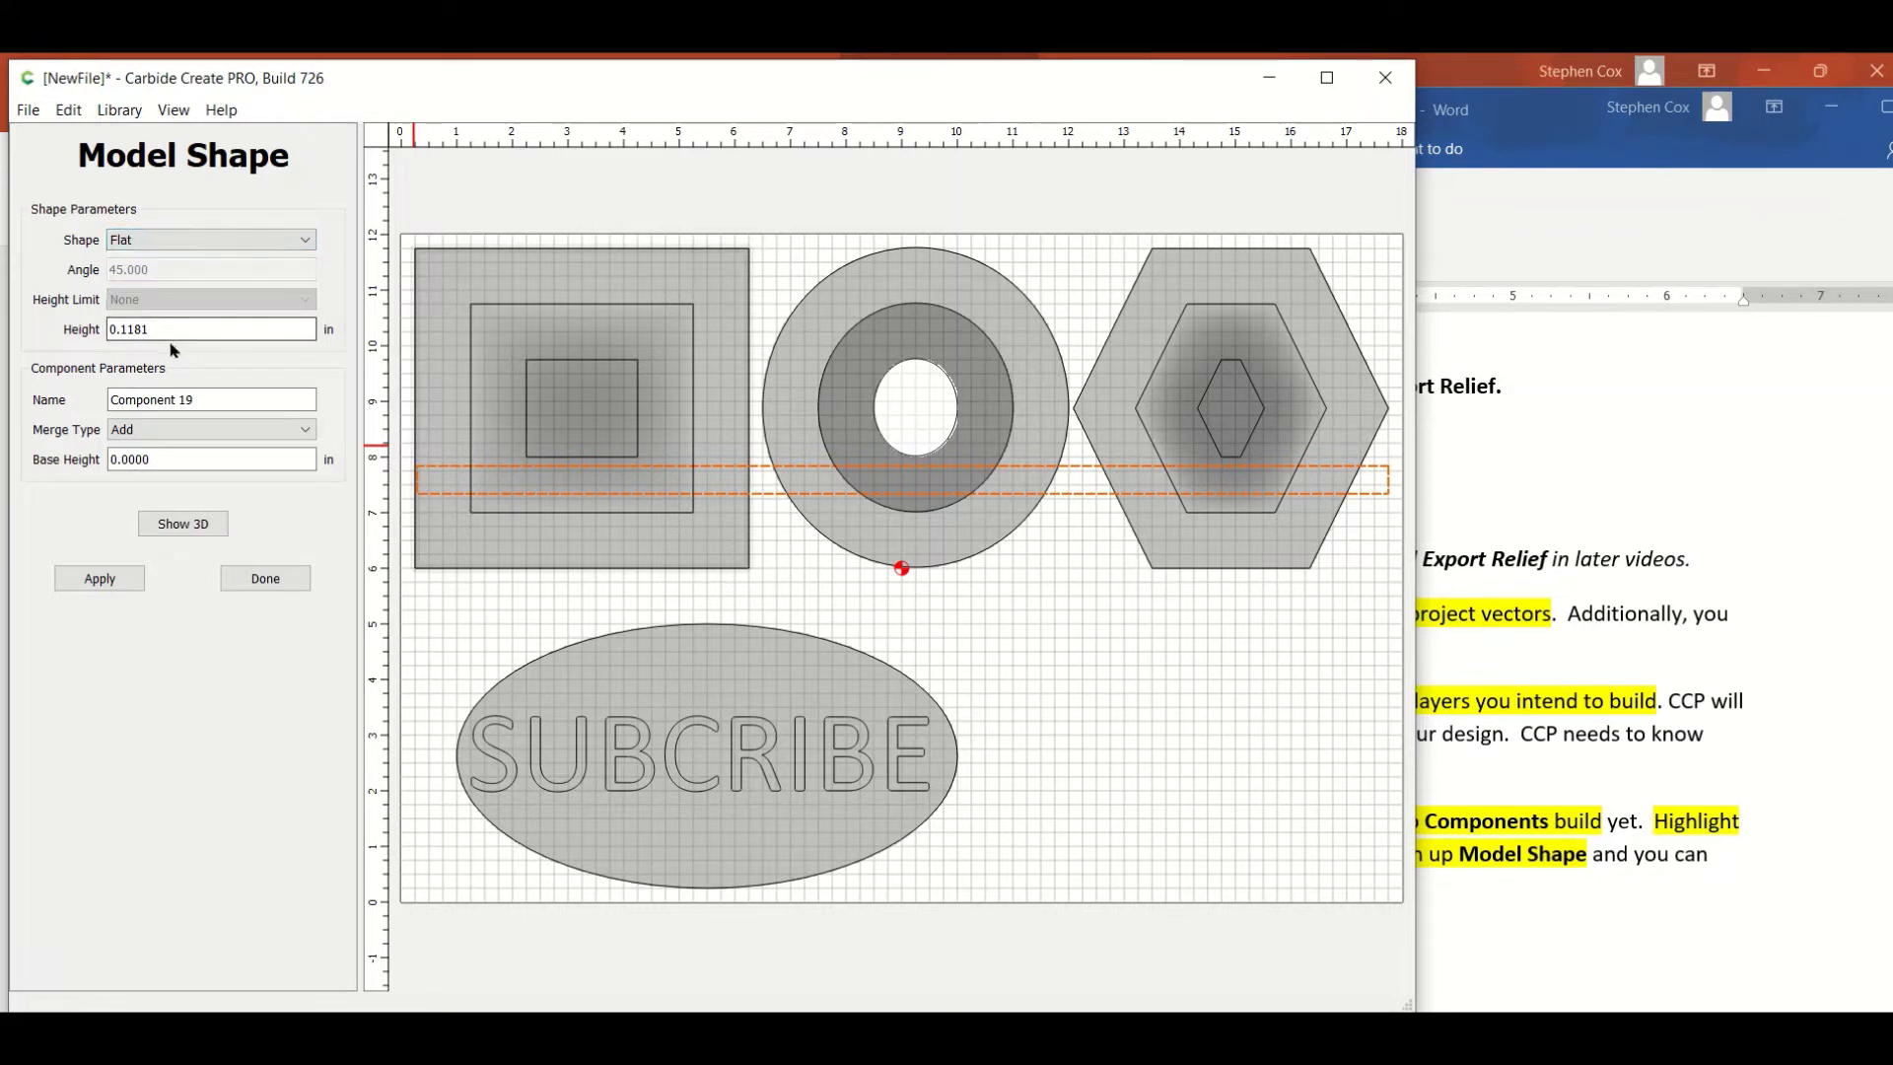
pyautogui.moveTo(163, 329); pyautogui.dragTo(115, 328)
pyautogui.write('1')
pyautogui.click(83, 571)
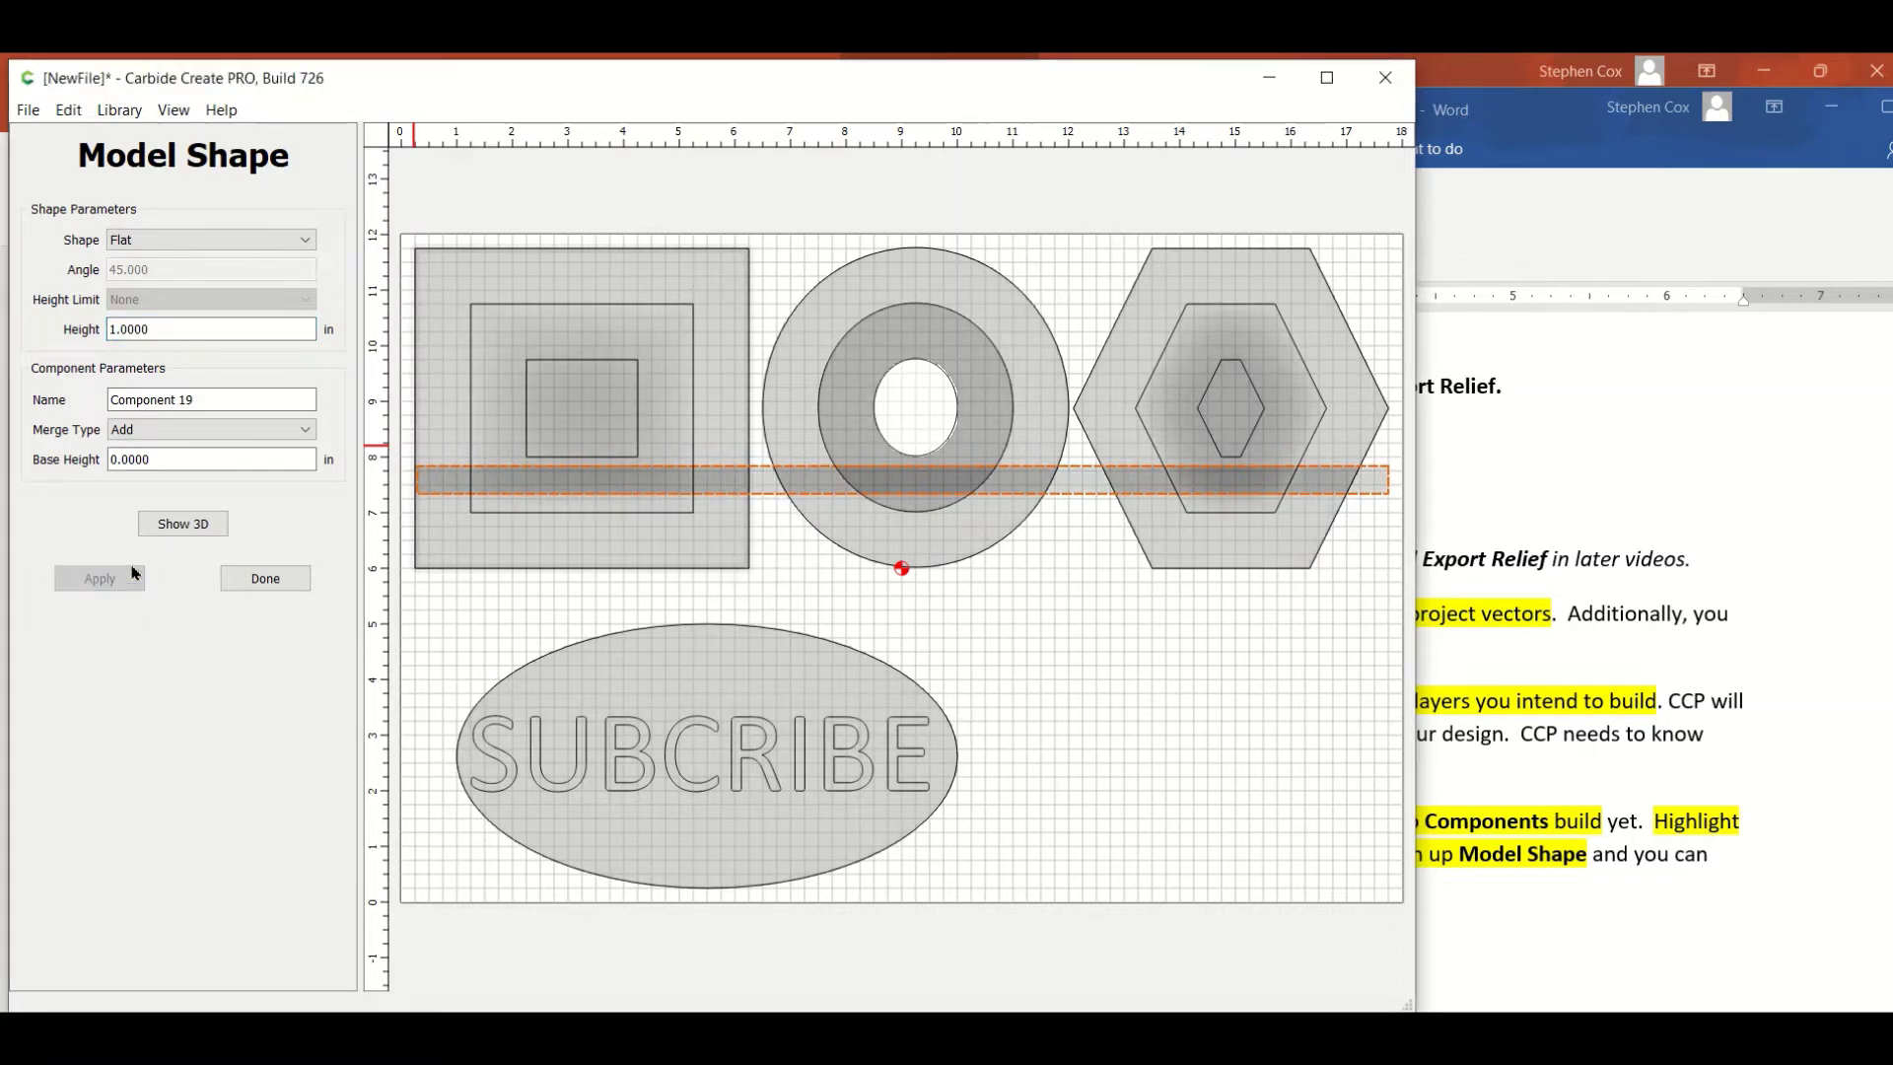
# Orbit the 3D preview to check the raised flat bar from several angles.
pyautogui.click(185, 522)
pyautogui.moveTo(724, 394); pyautogui.dragTo(728, 213)
pyautogui.moveTo(750, 441); pyautogui.dragTo(748, 388)
pyautogui.moveTo(866, 744); pyautogui.dragTo(739, 621)
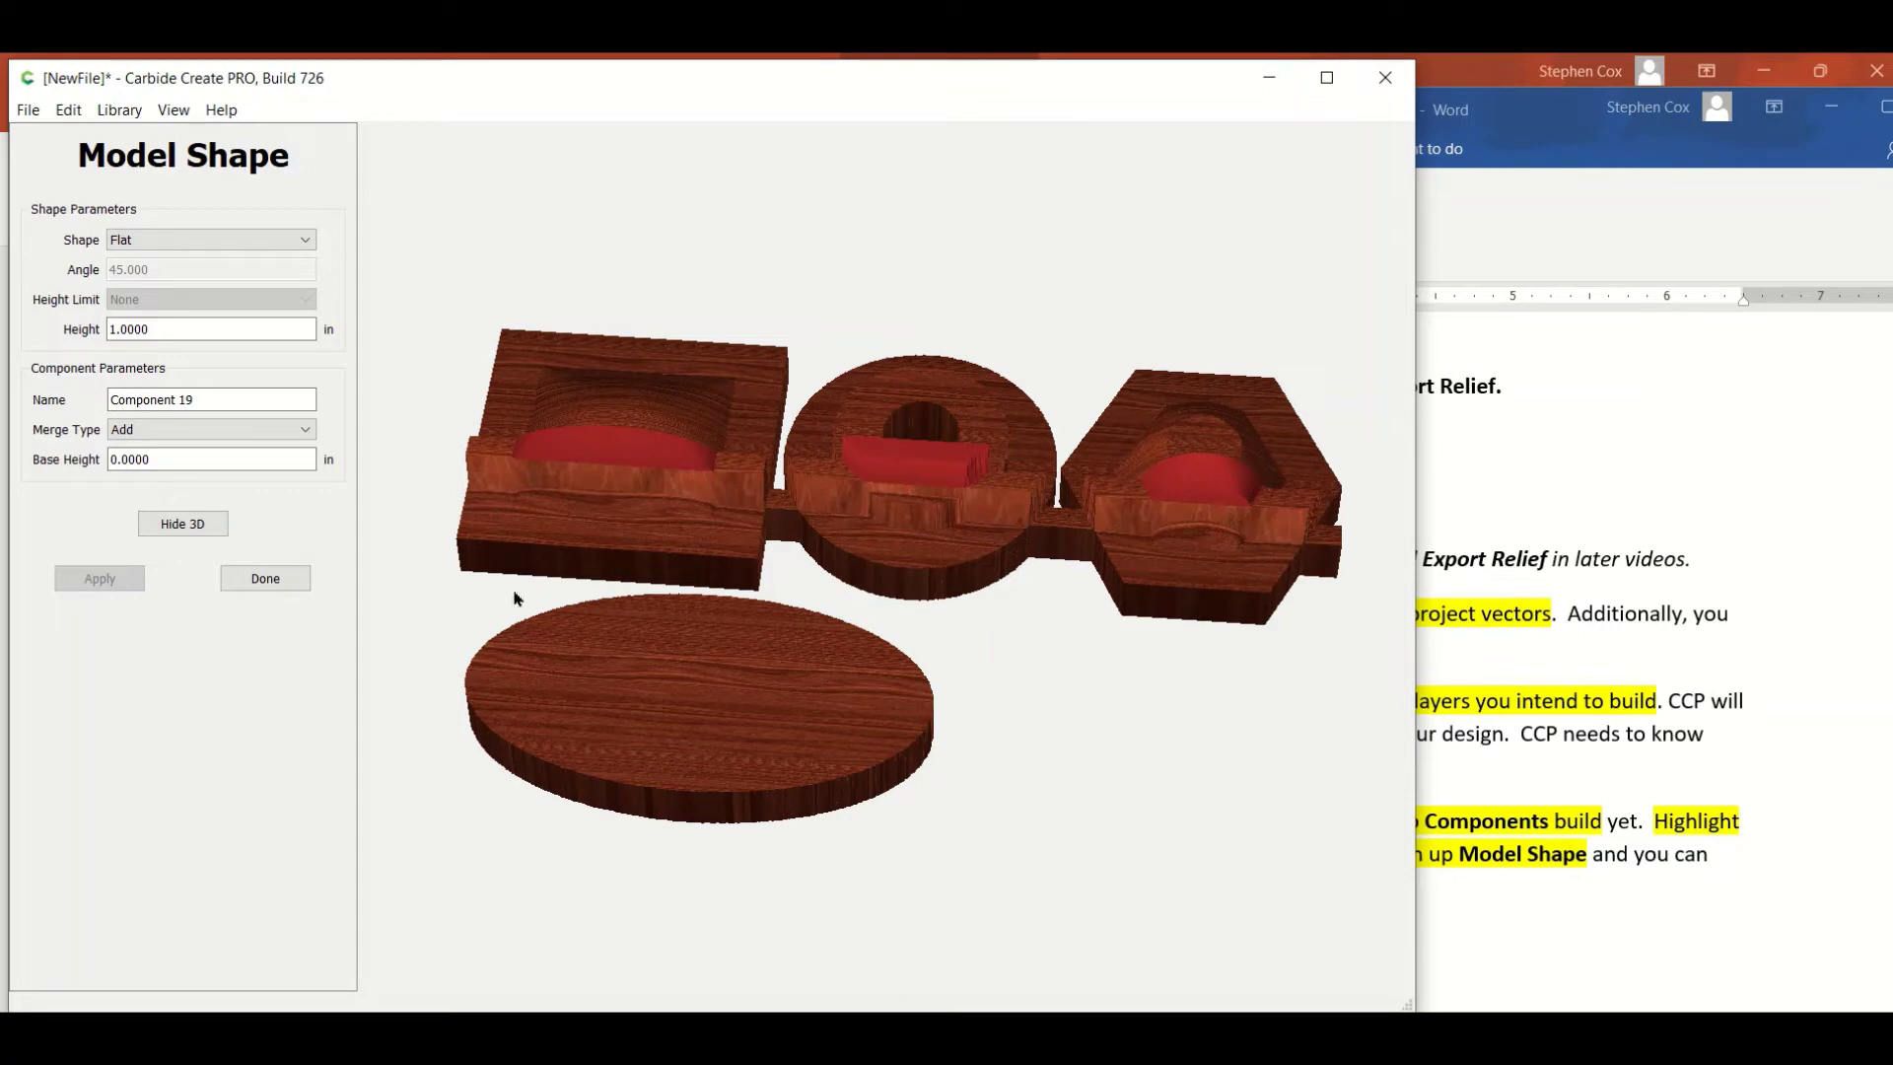
pyautogui.moveTo(637, 756); pyautogui.dragTo(636, 653)
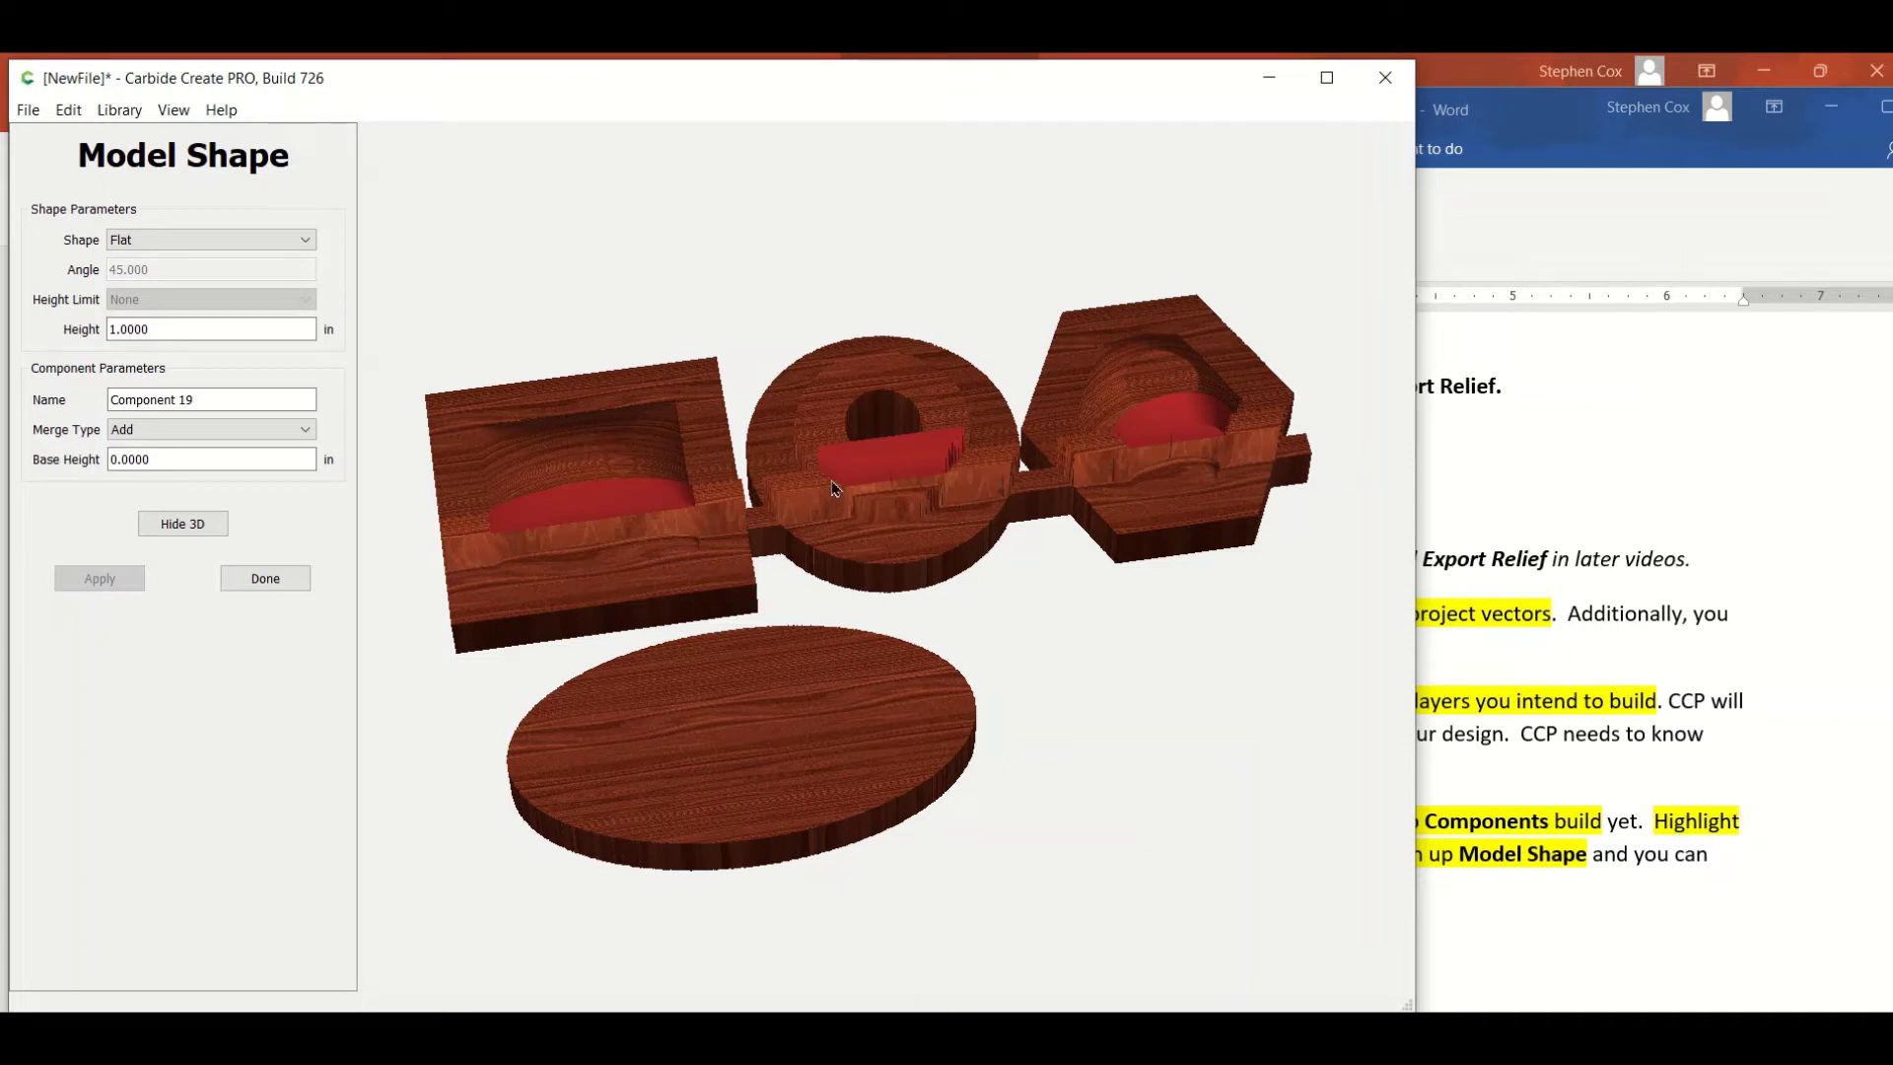
pyautogui.moveTo(759, 597); pyautogui.dragTo(743, 768)
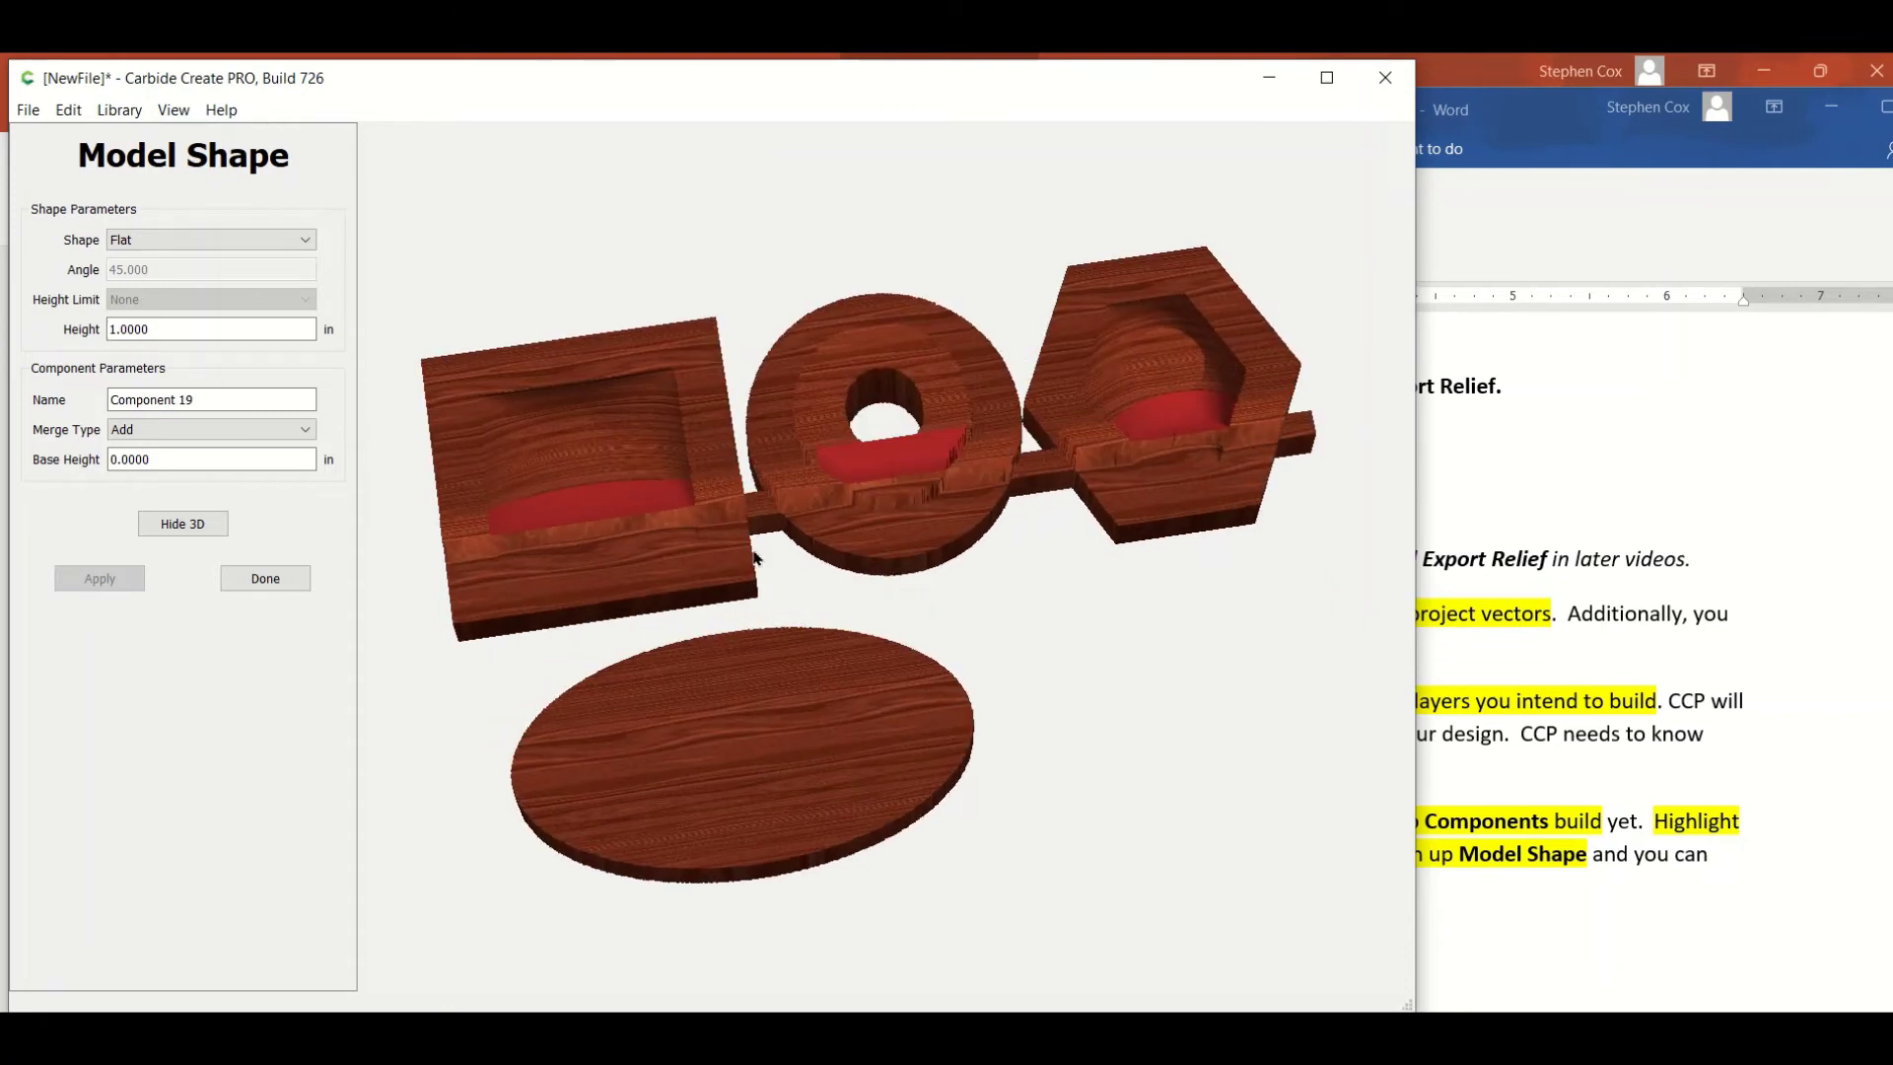
pyautogui.moveTo(749, 595); pyautogui.dragTo(668, 673)
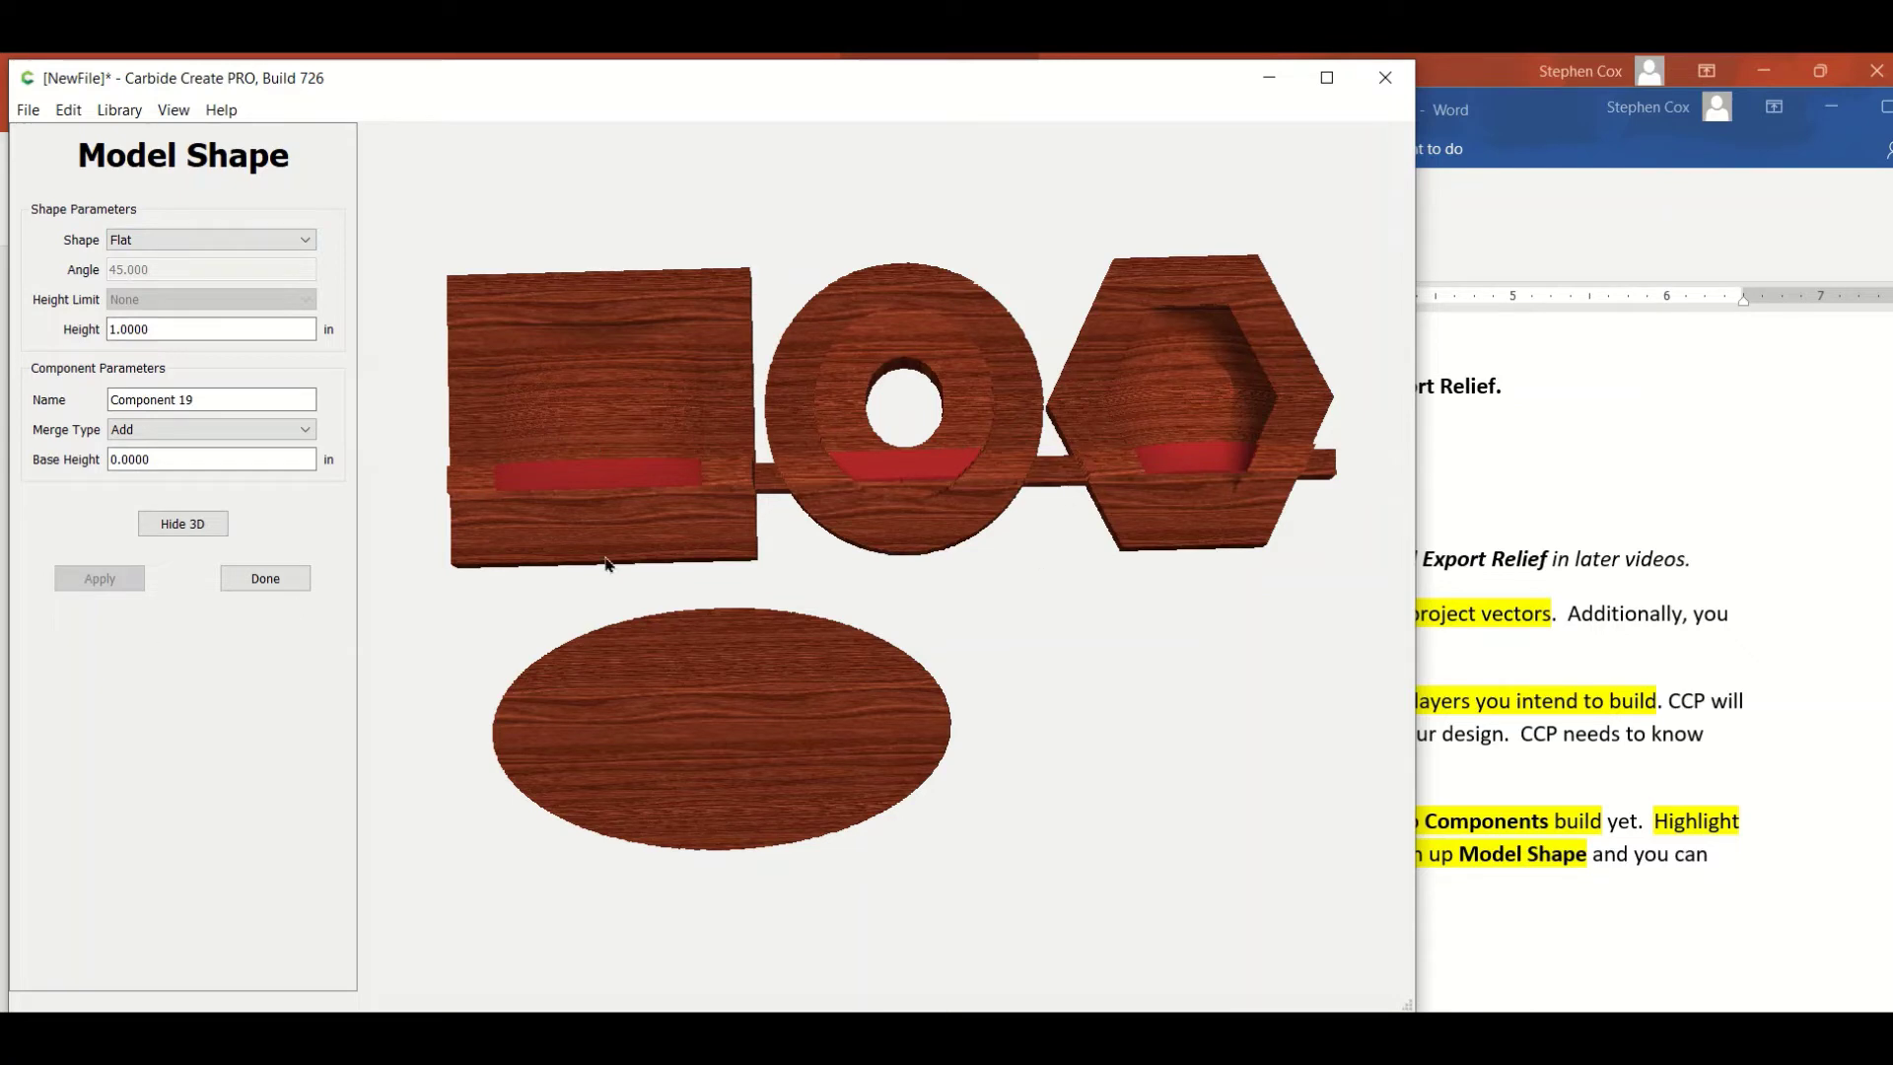
# Make the small inner square a 1-inch Subtract shape.
pyautogui.click(265, 579)
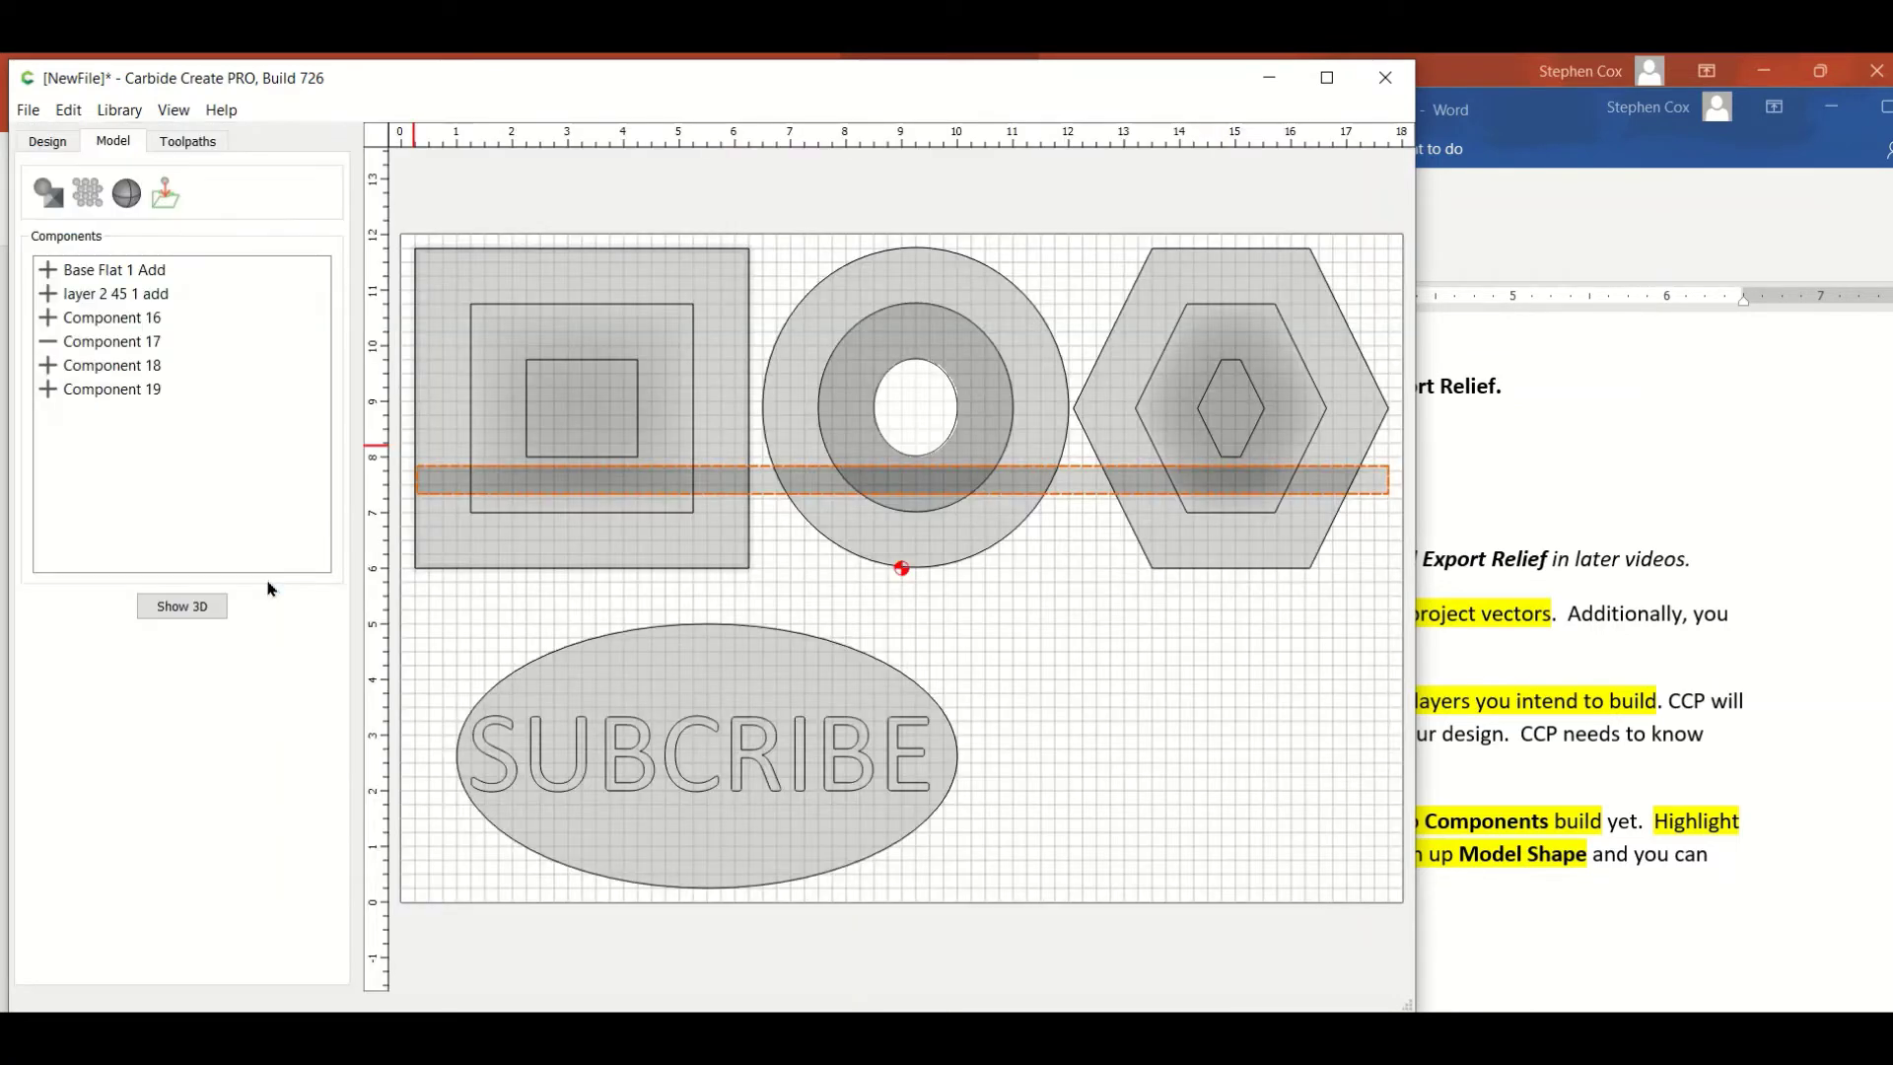
pyautogui.click(638, 427)
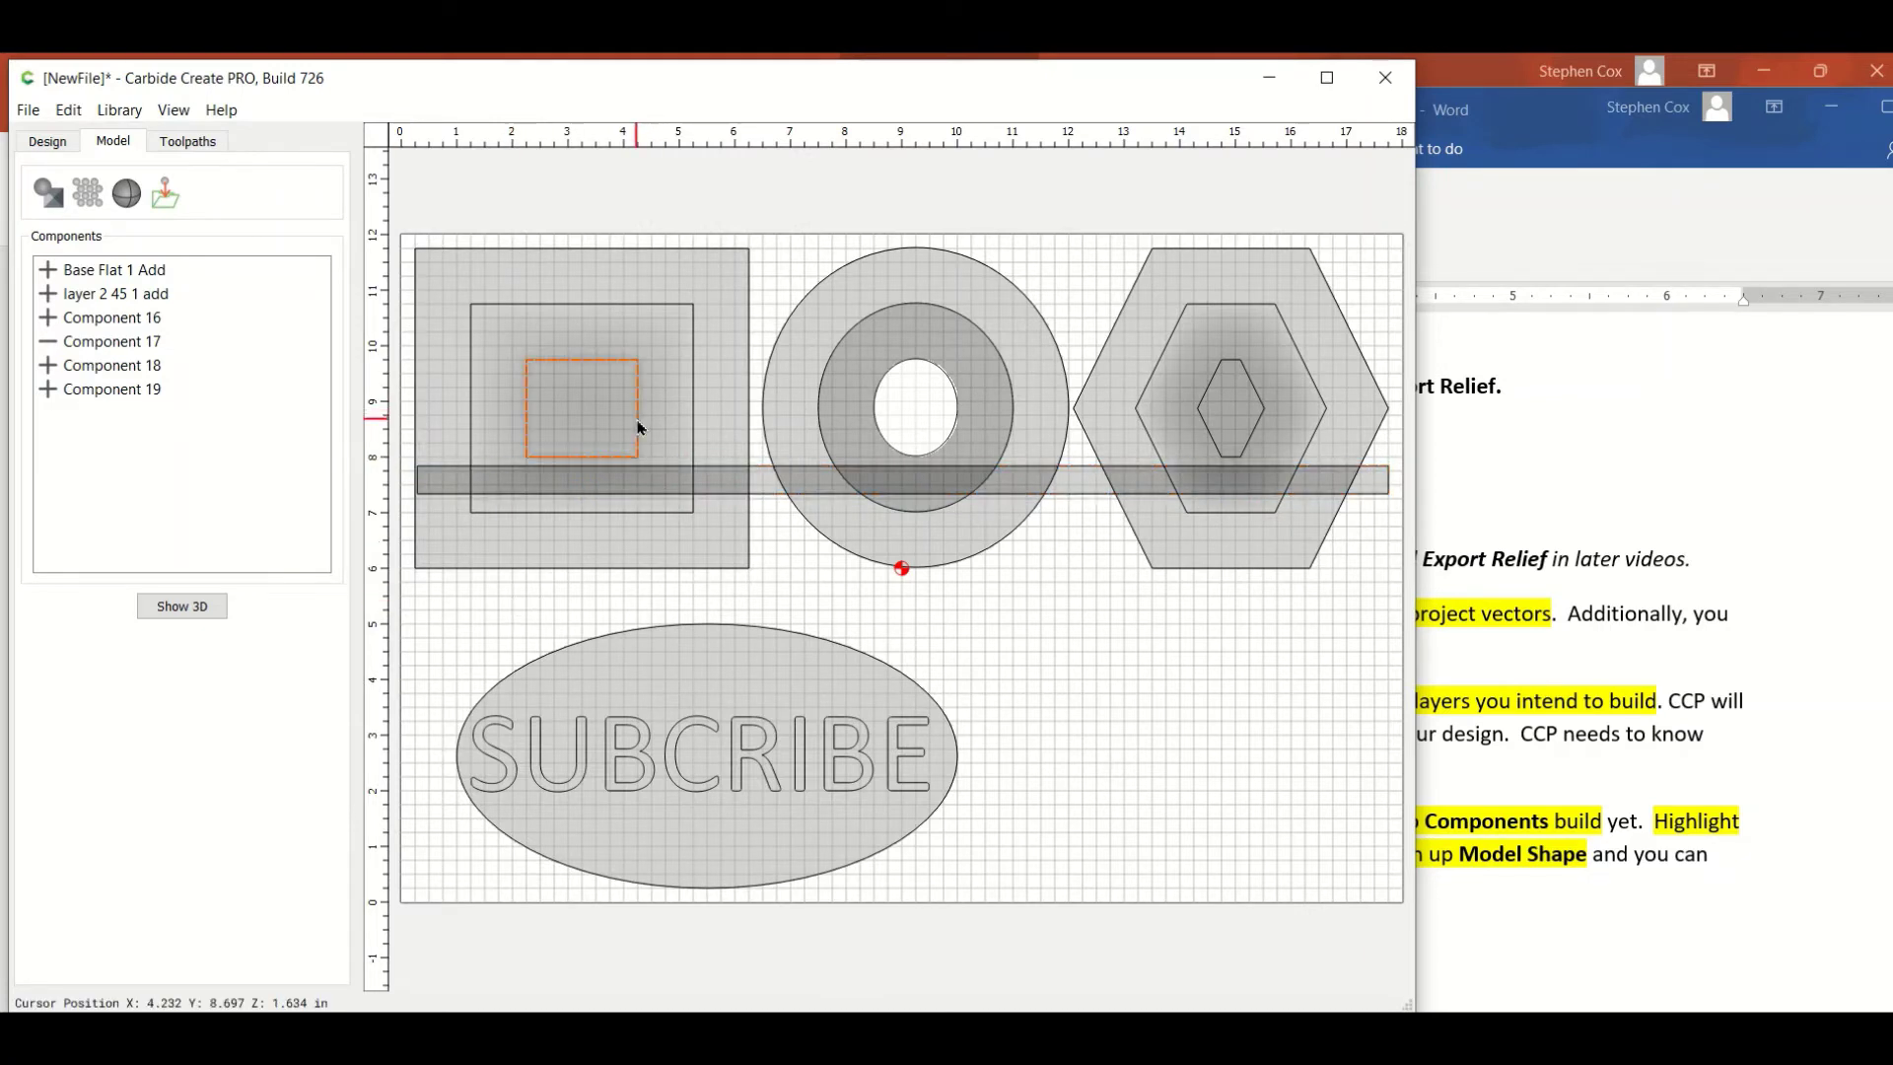
pyautogui.click(49, 195)
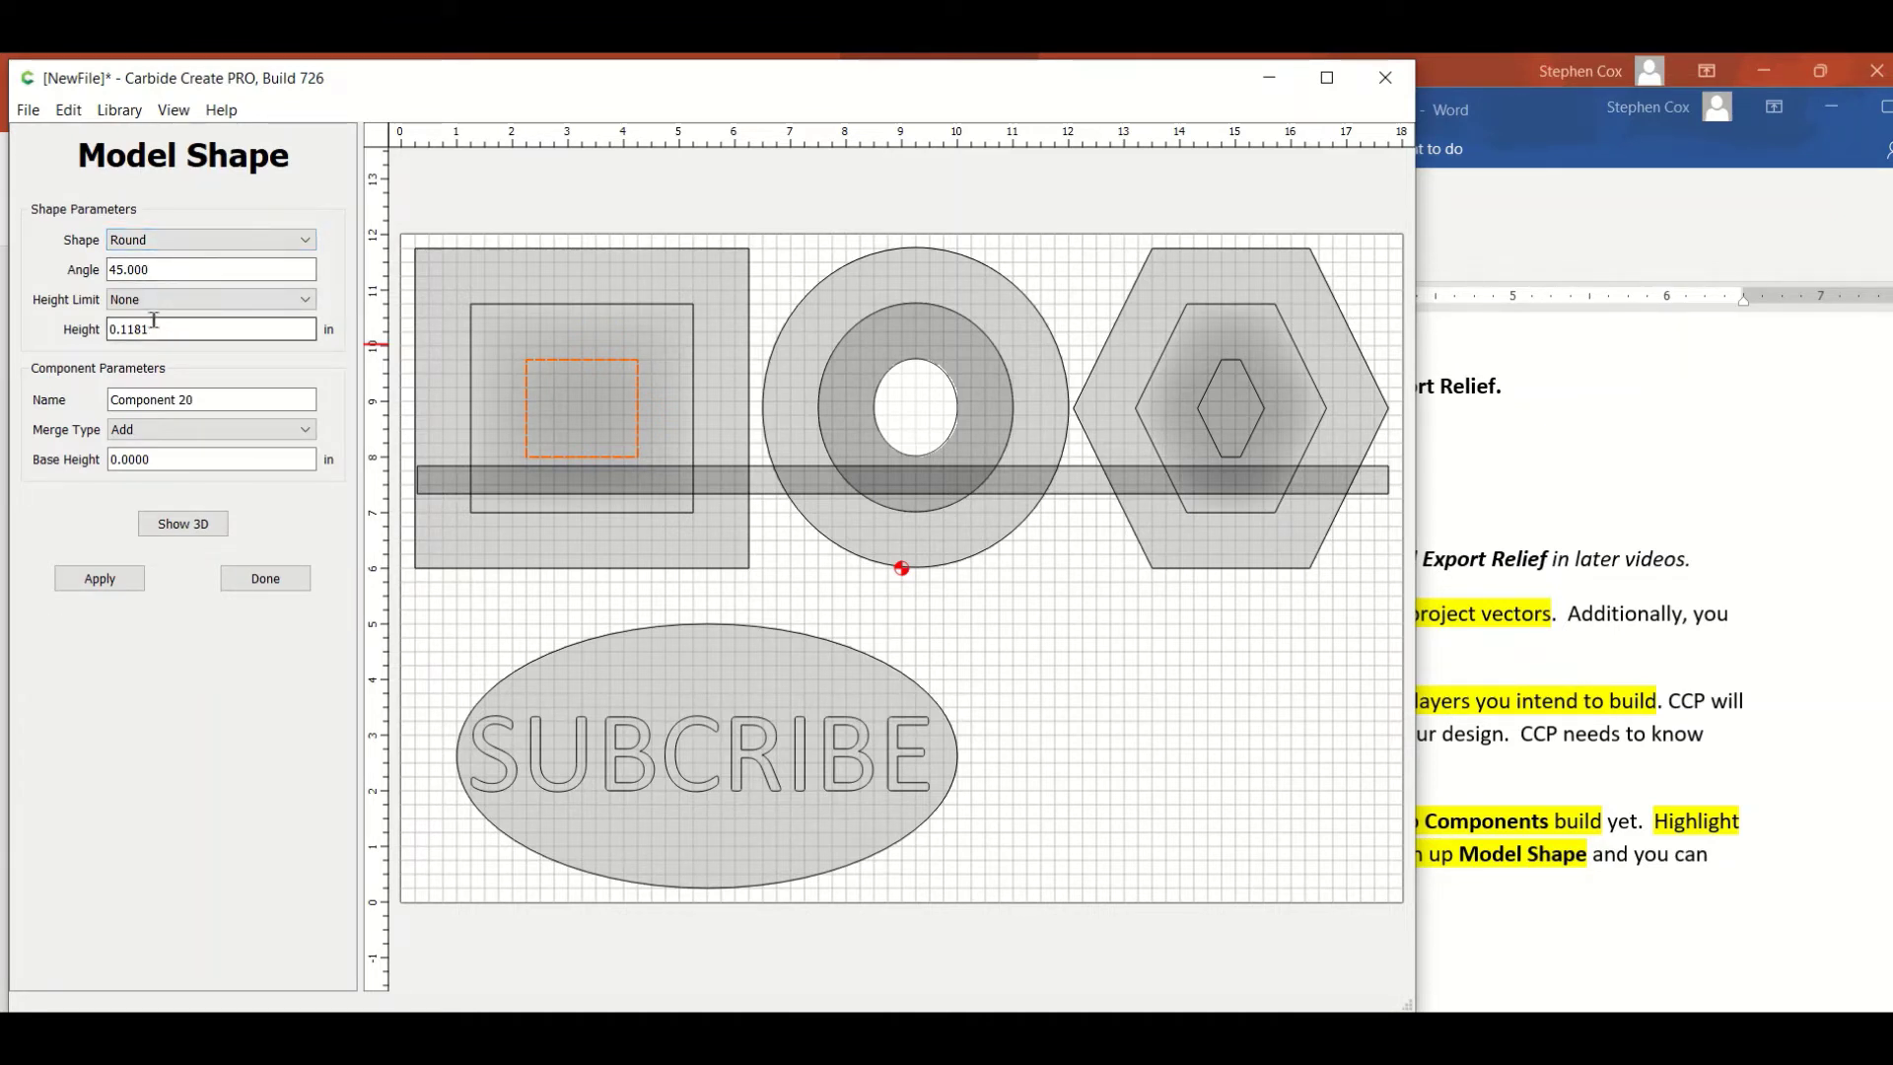
pyautogui.moveTo(163, 331); pyautogui.dragTo(92, 321)
pyautogui.write('1')
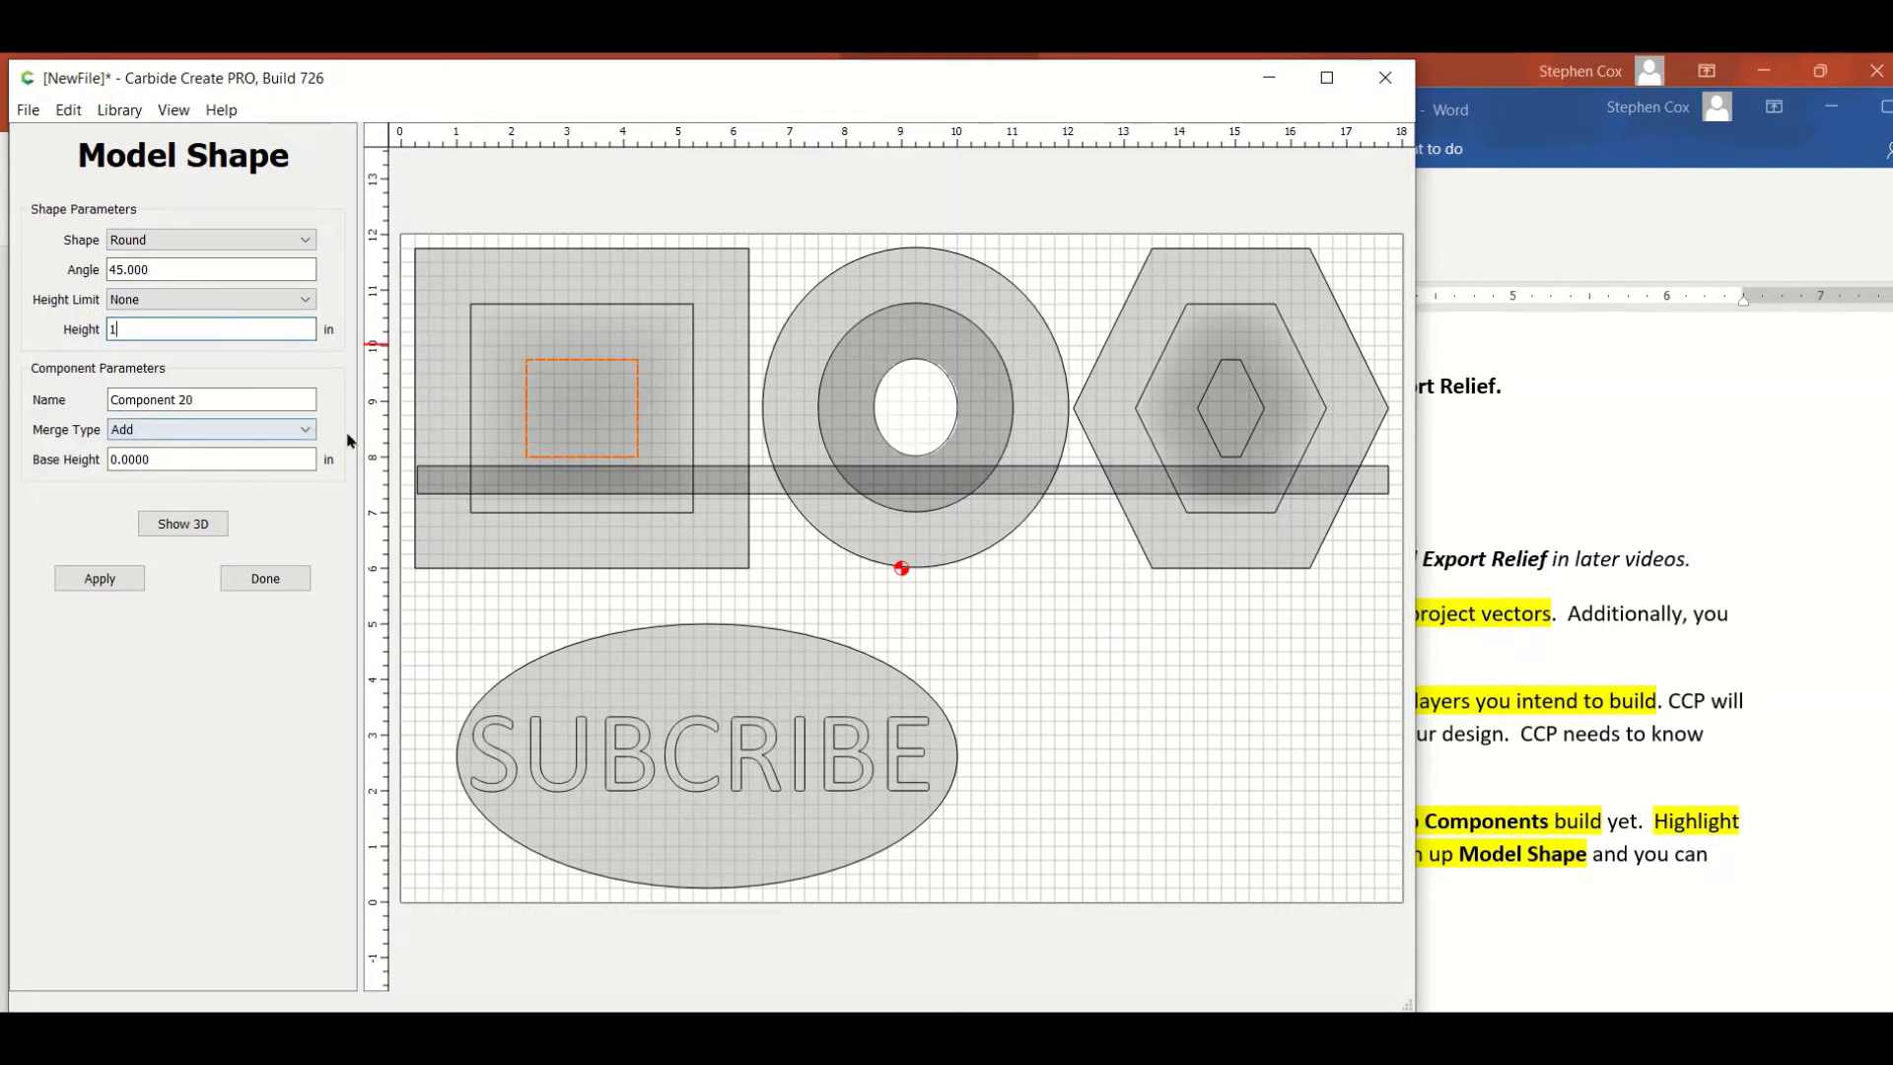
pyautogui.click(306, 436)
pyautogui.click(135, 464)
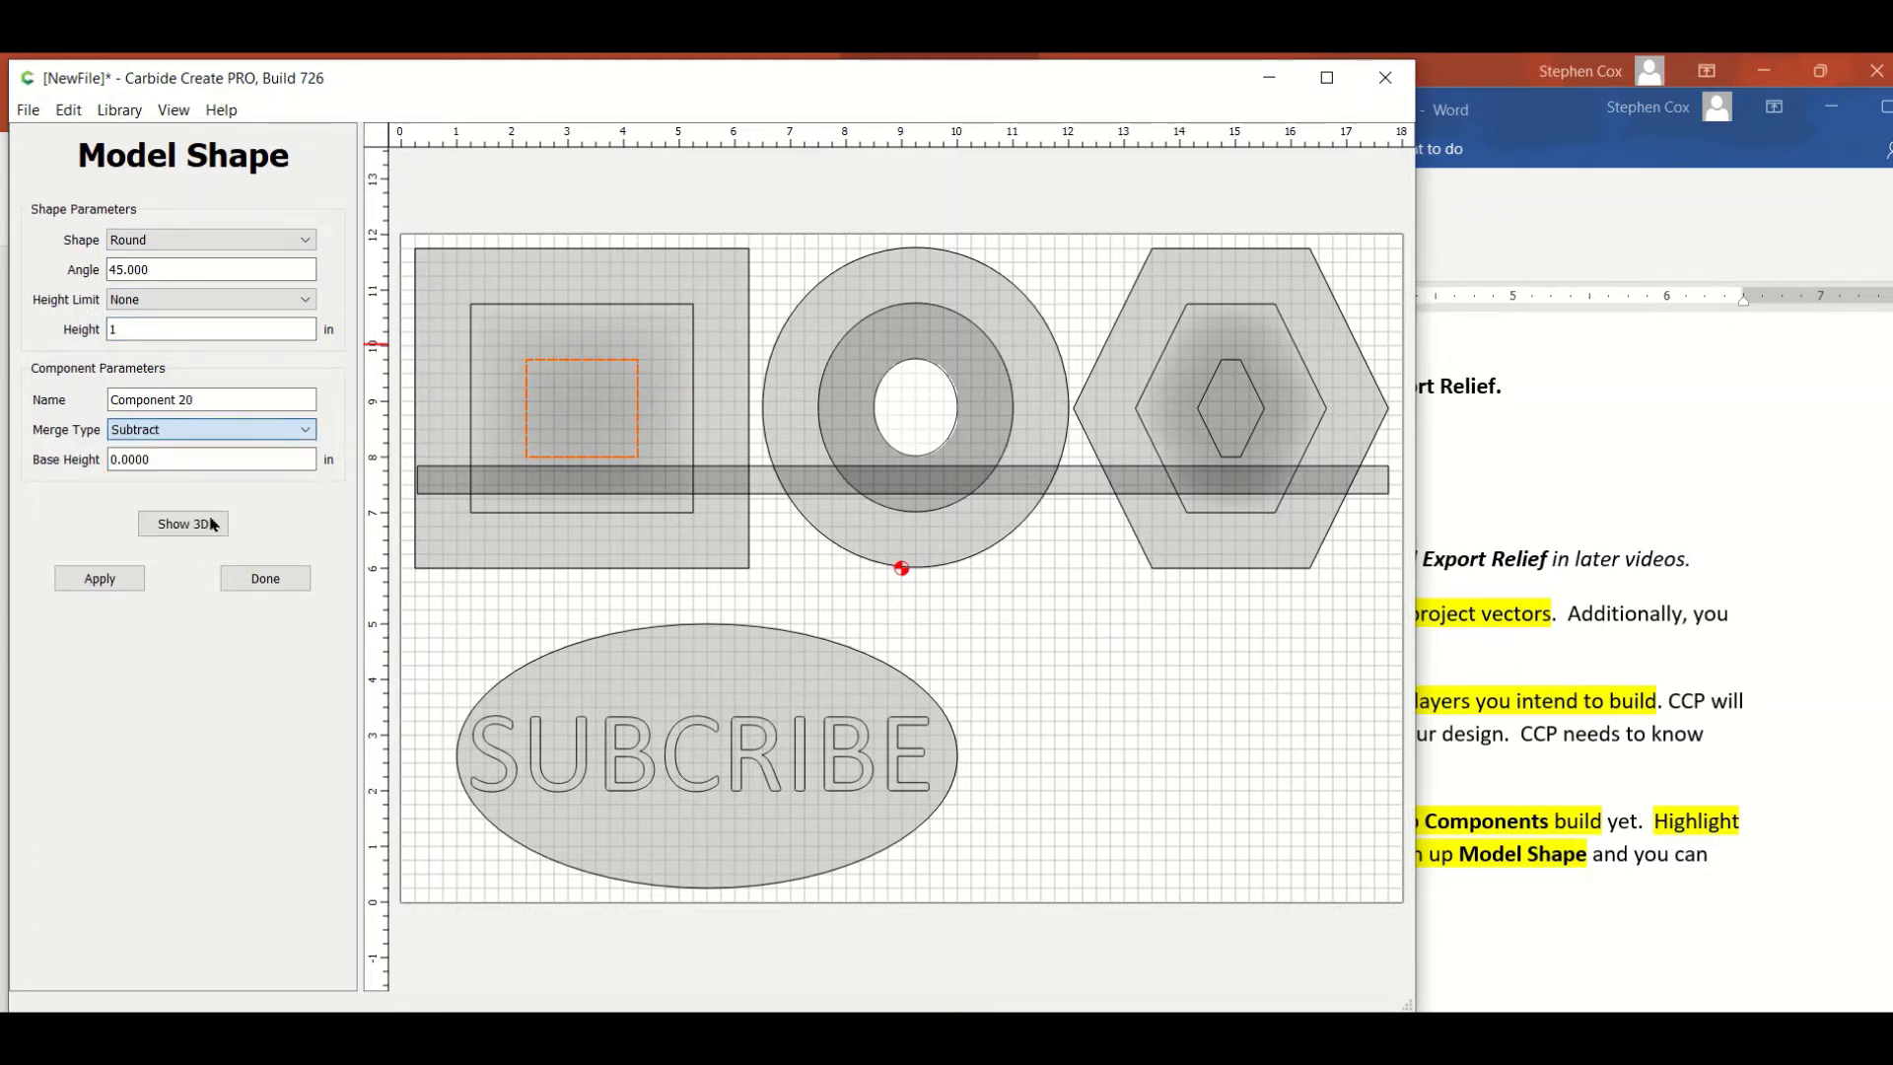
pyautogui.click(115, 582)
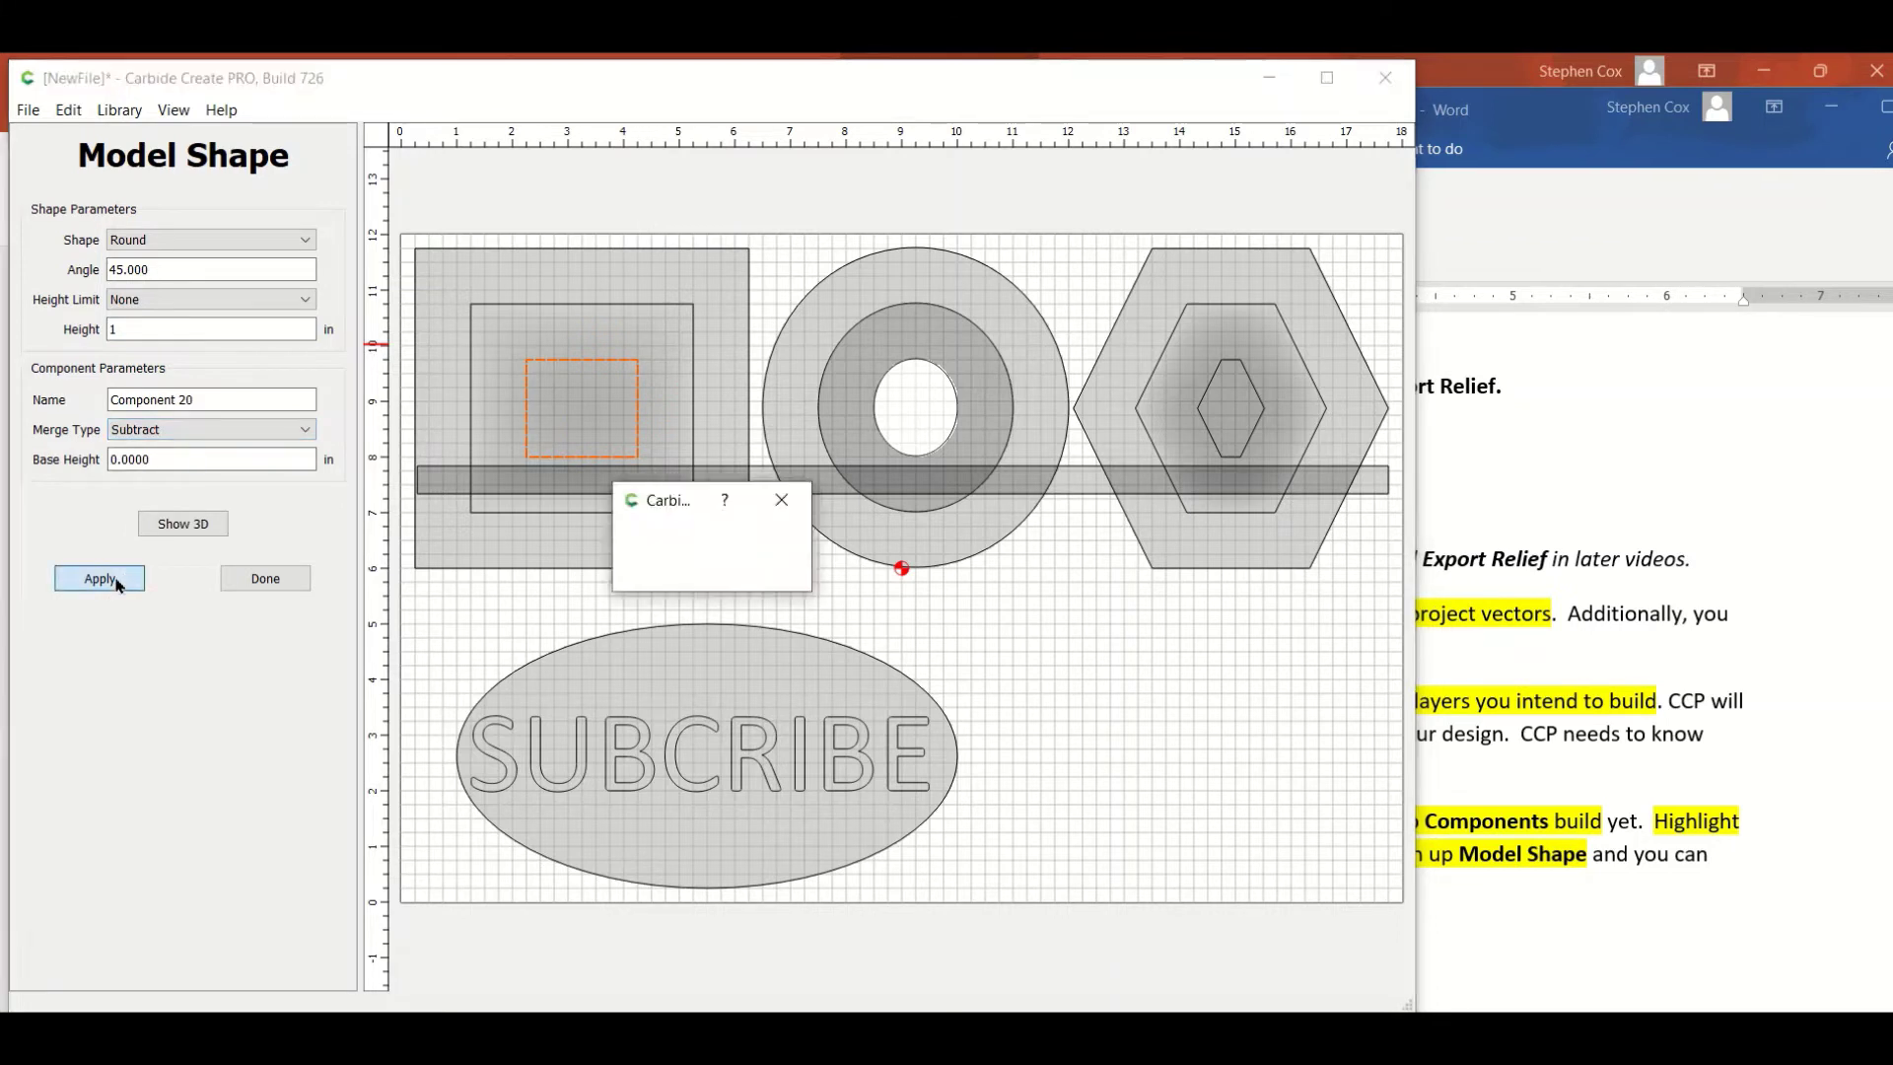
# Orbit the 3D wood preview to inspect the new square pocket.
pyautogui.click(183, 524)
pyautogui.moveTo(619, 347); pyautogui.dragTo(609, 61)
pyautogui.moveTo(627, 461); pyautogui.dragTo(647, 354)
pyautogui.moveTo(559, 432); pyautogui.dragTo(483, 397)
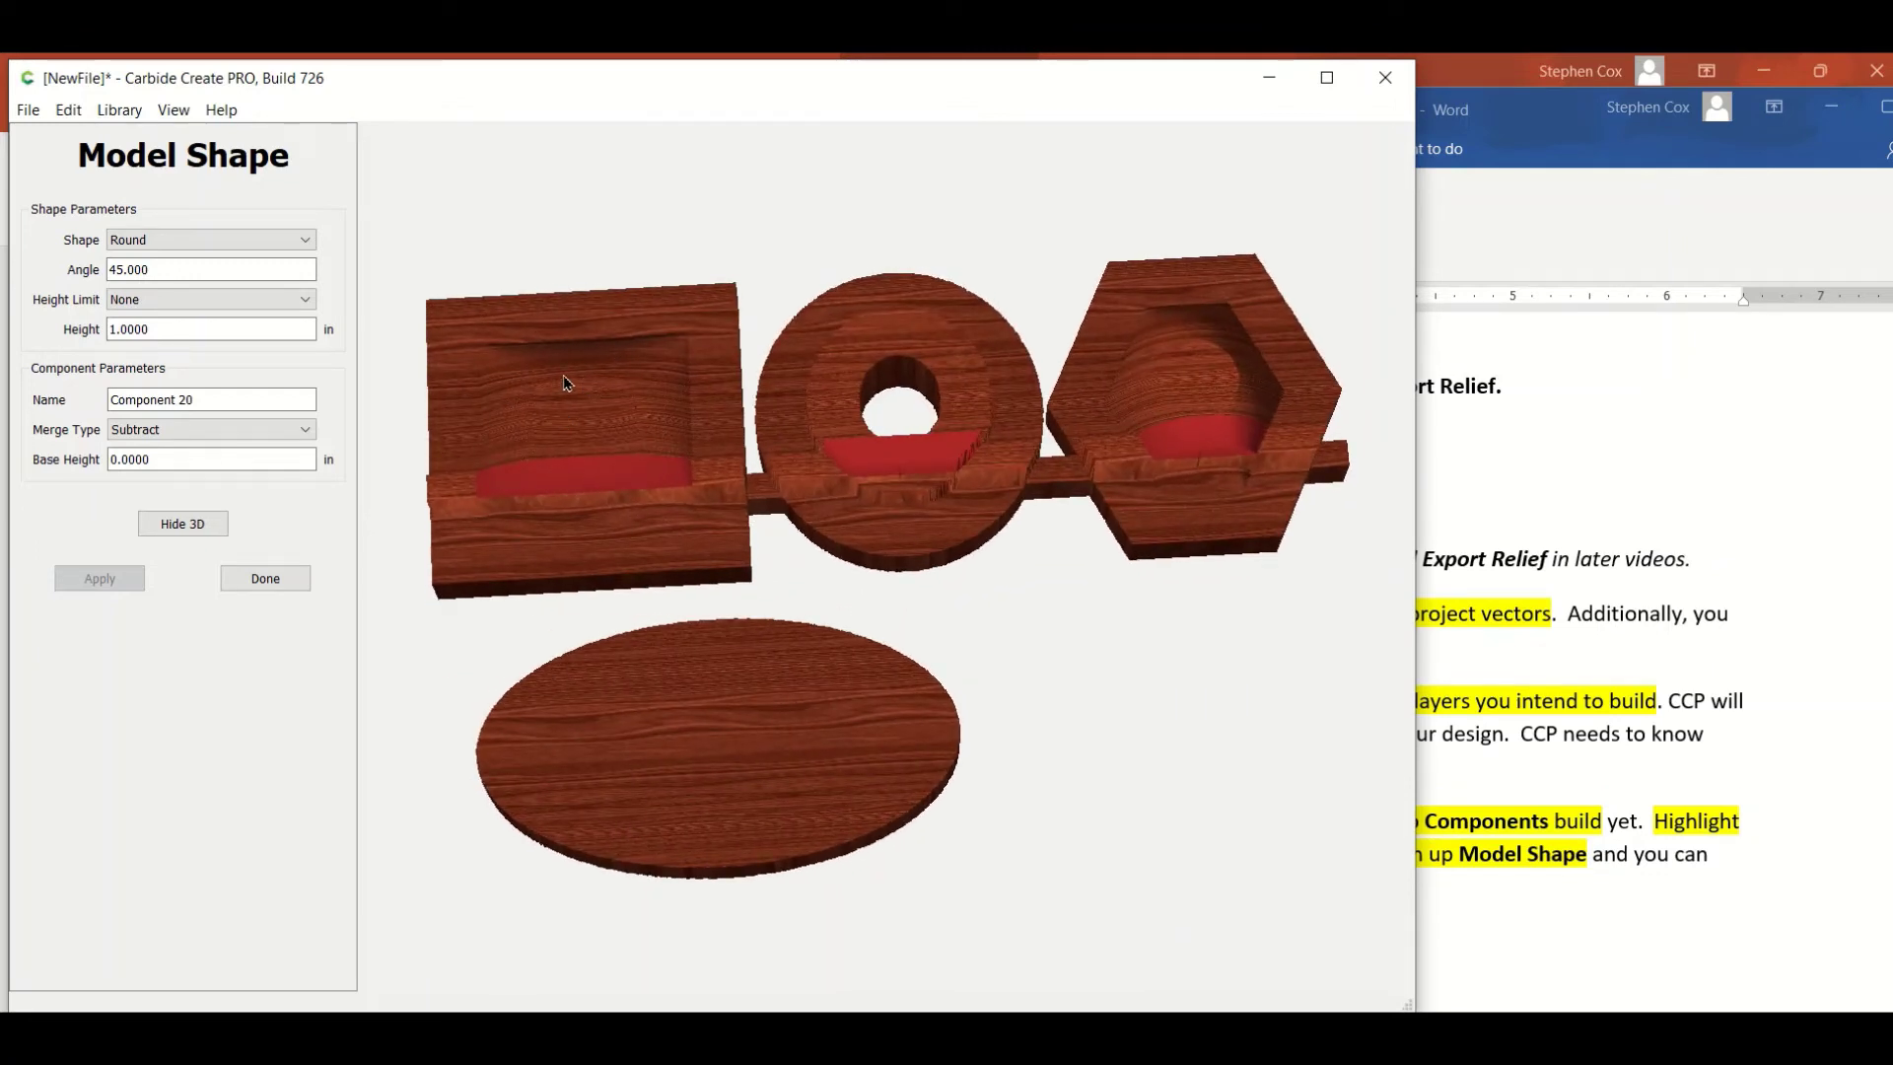
# Return to 2D, finish the inner square's shaping, and clear the selection.
pyautogui.click(203, 522)
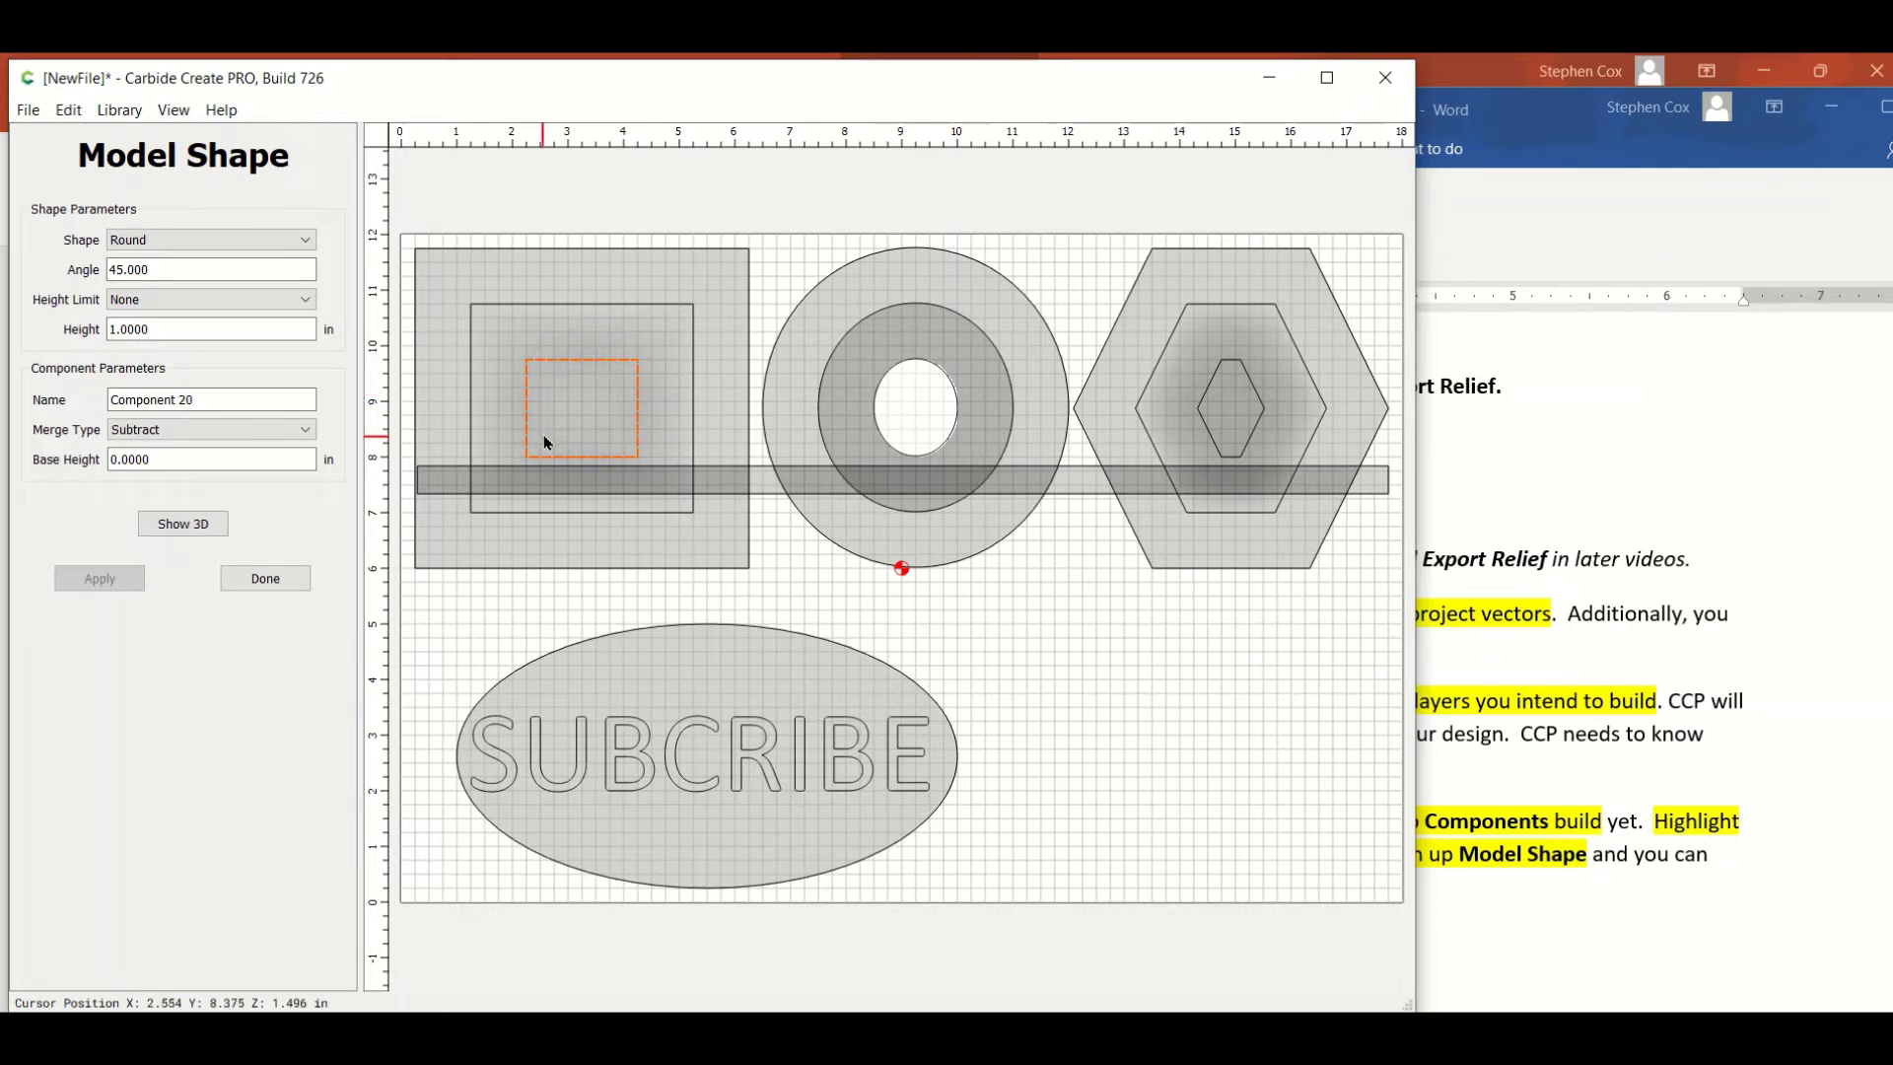
pyautogui.click(592, 449)
pyautogui.click(637, 428)
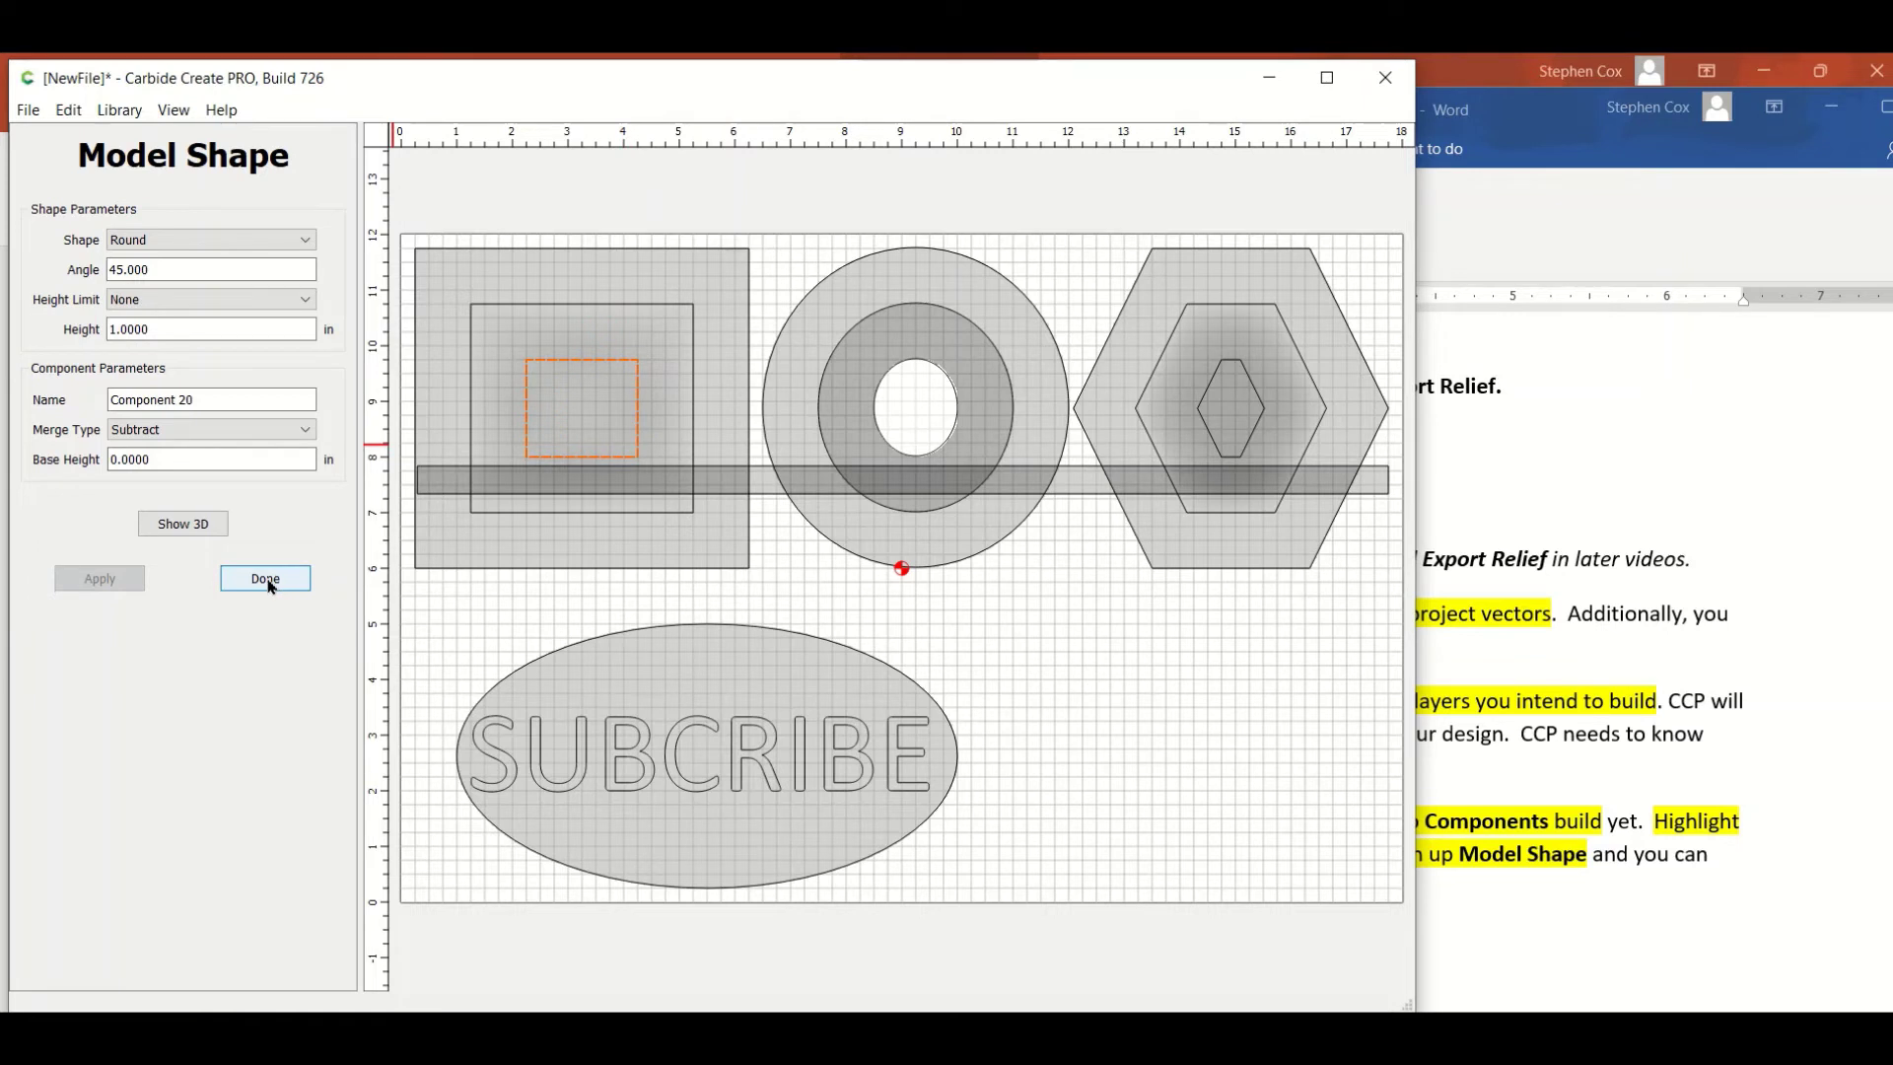
pyautogui.click(266, 579)
pyautogui.click(650, 641)
pyautogui.click(475, 636)
# Give the SUBCRIBE ellipse a 1-inch Round shape and preview it in 3D.
pyautogui.click(532, 662)
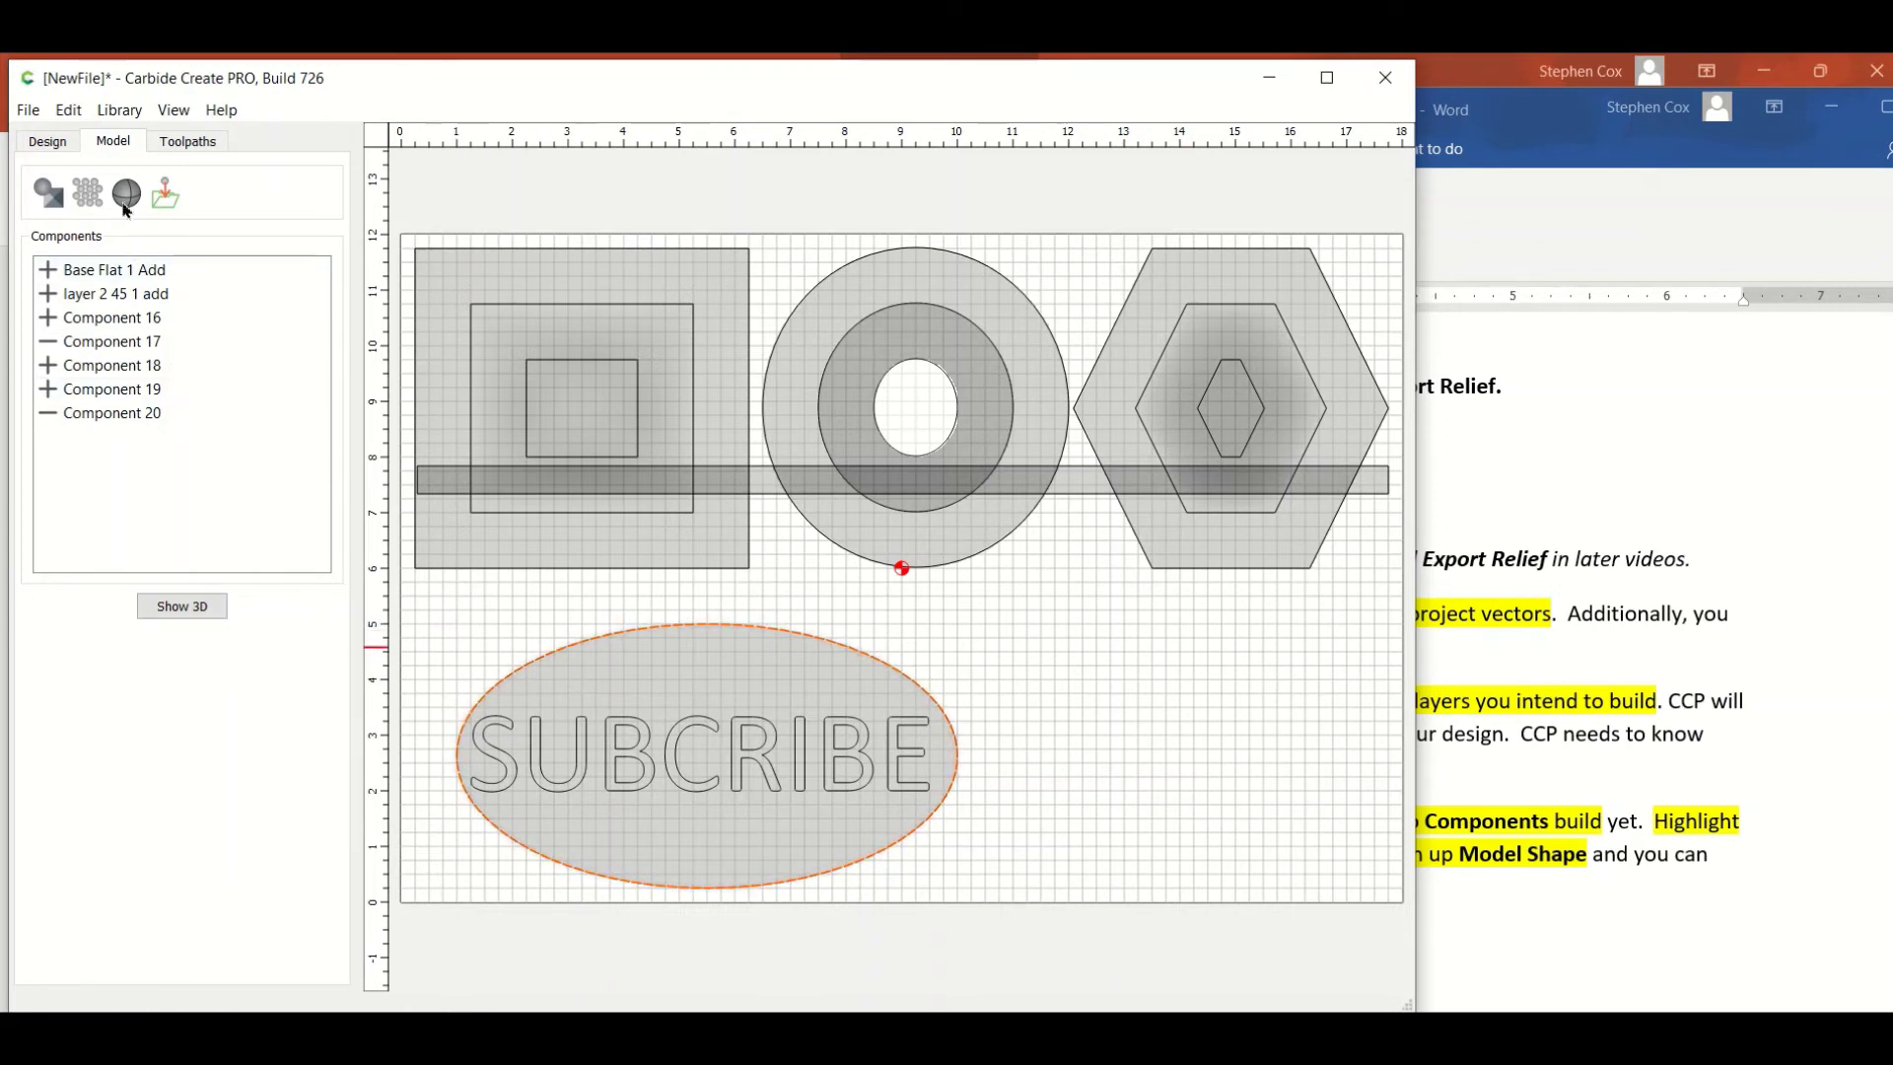
pyautogui.click(49, 199)
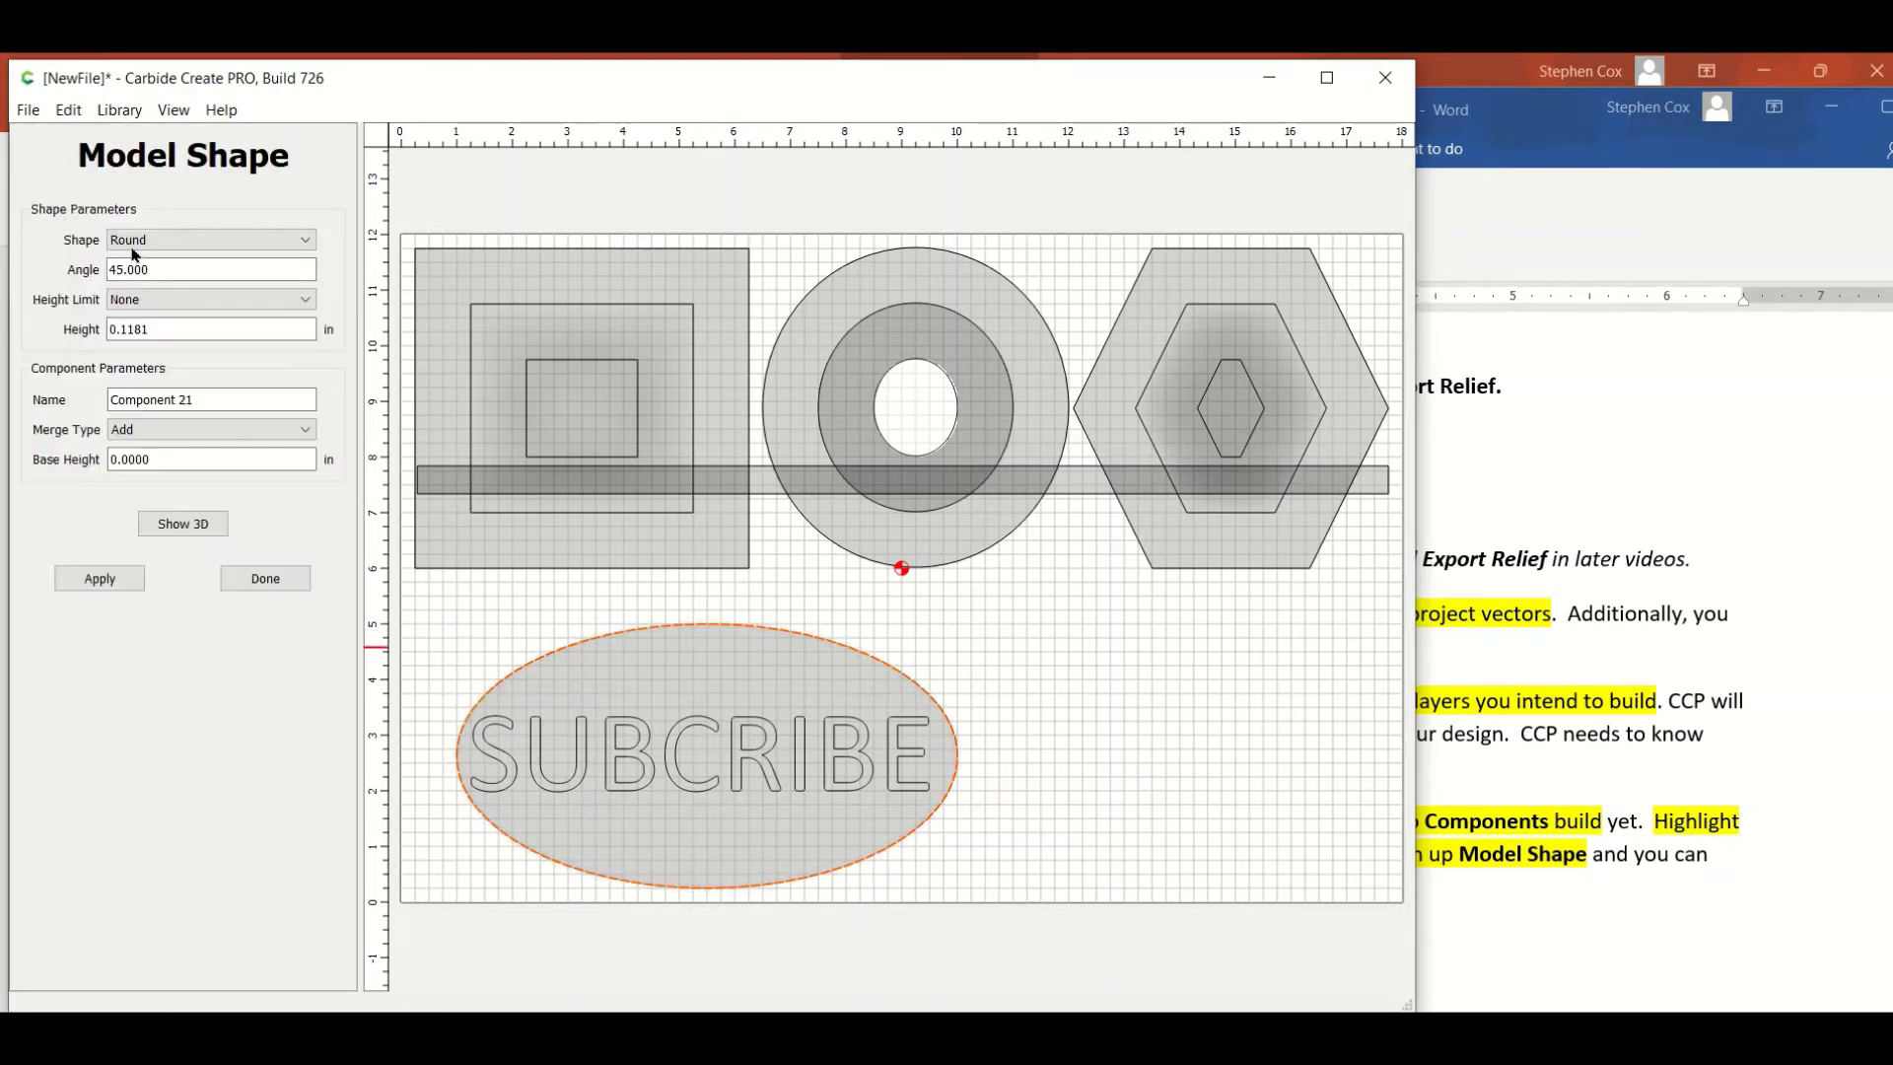
pyautogui.moveTo(157, 330); pyautogui.dragTo(99, 329)
pyautogui.write('1')
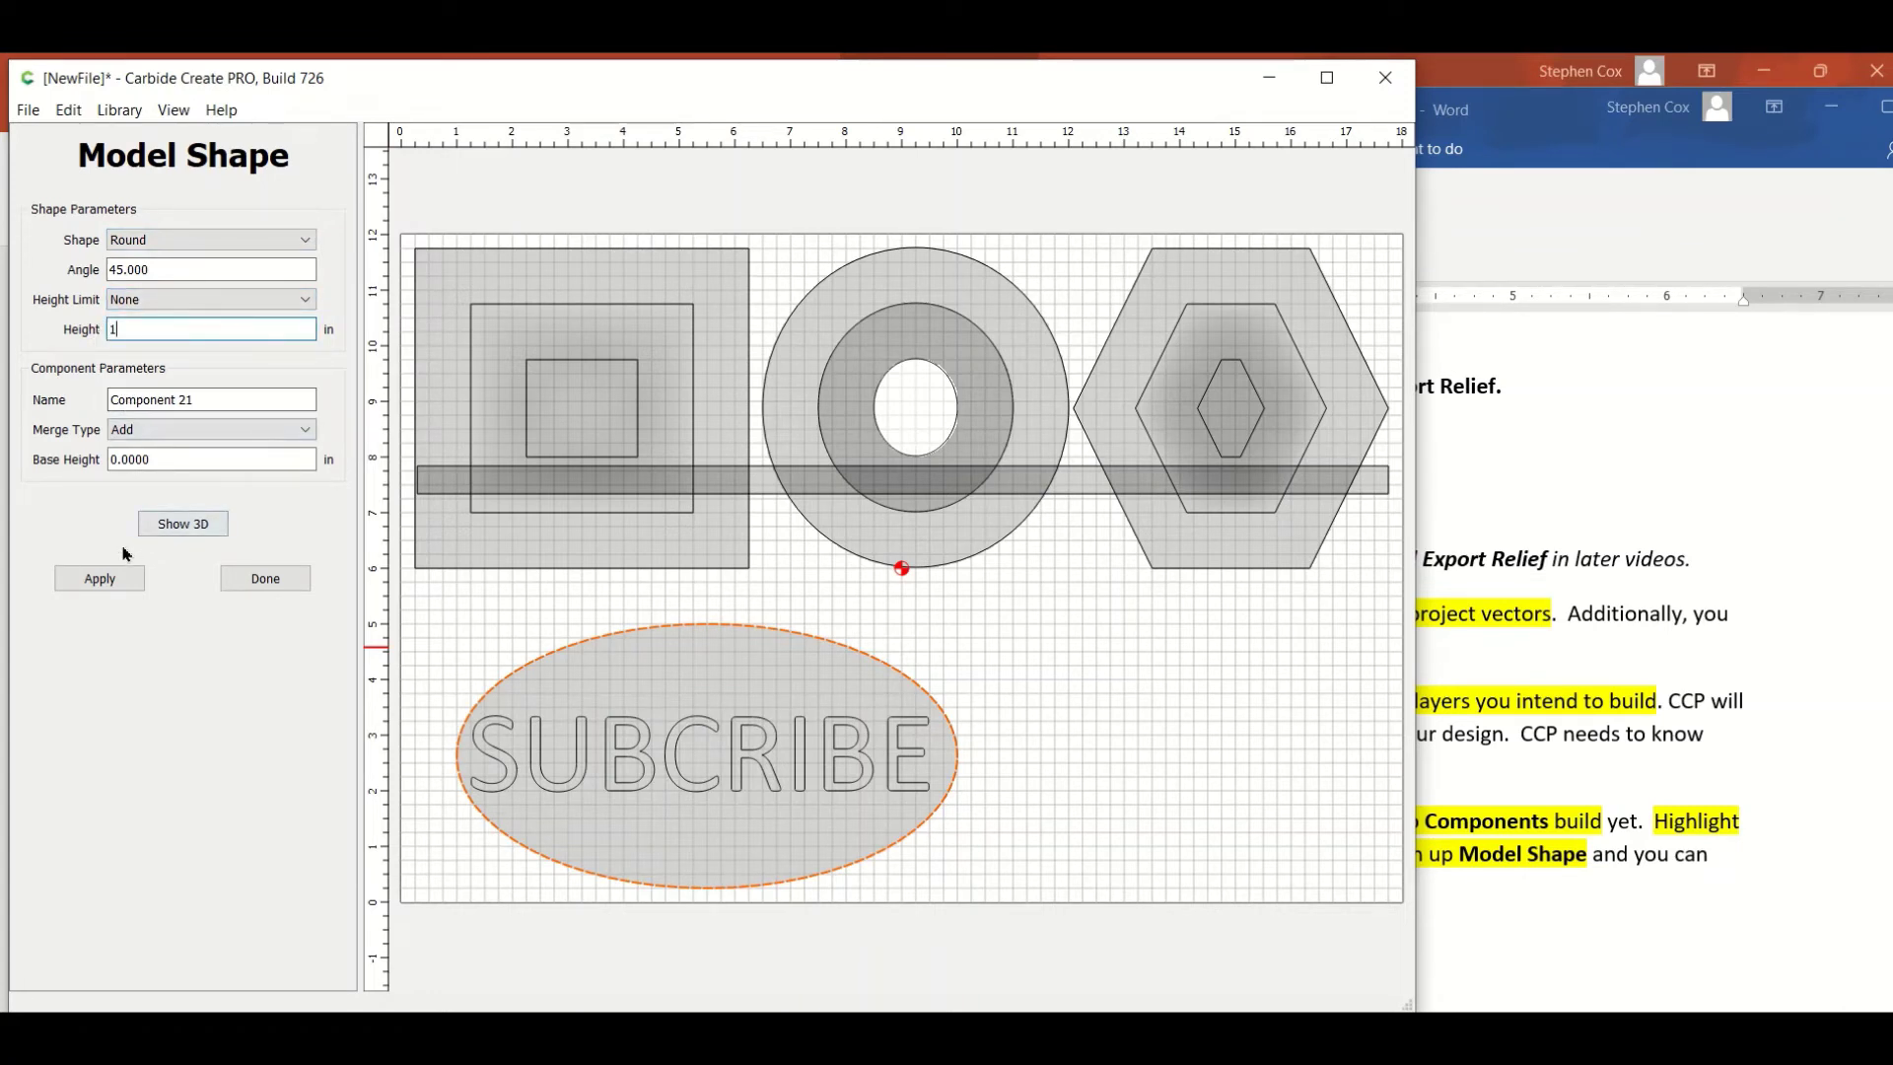
pyautogui.click(126, 579)
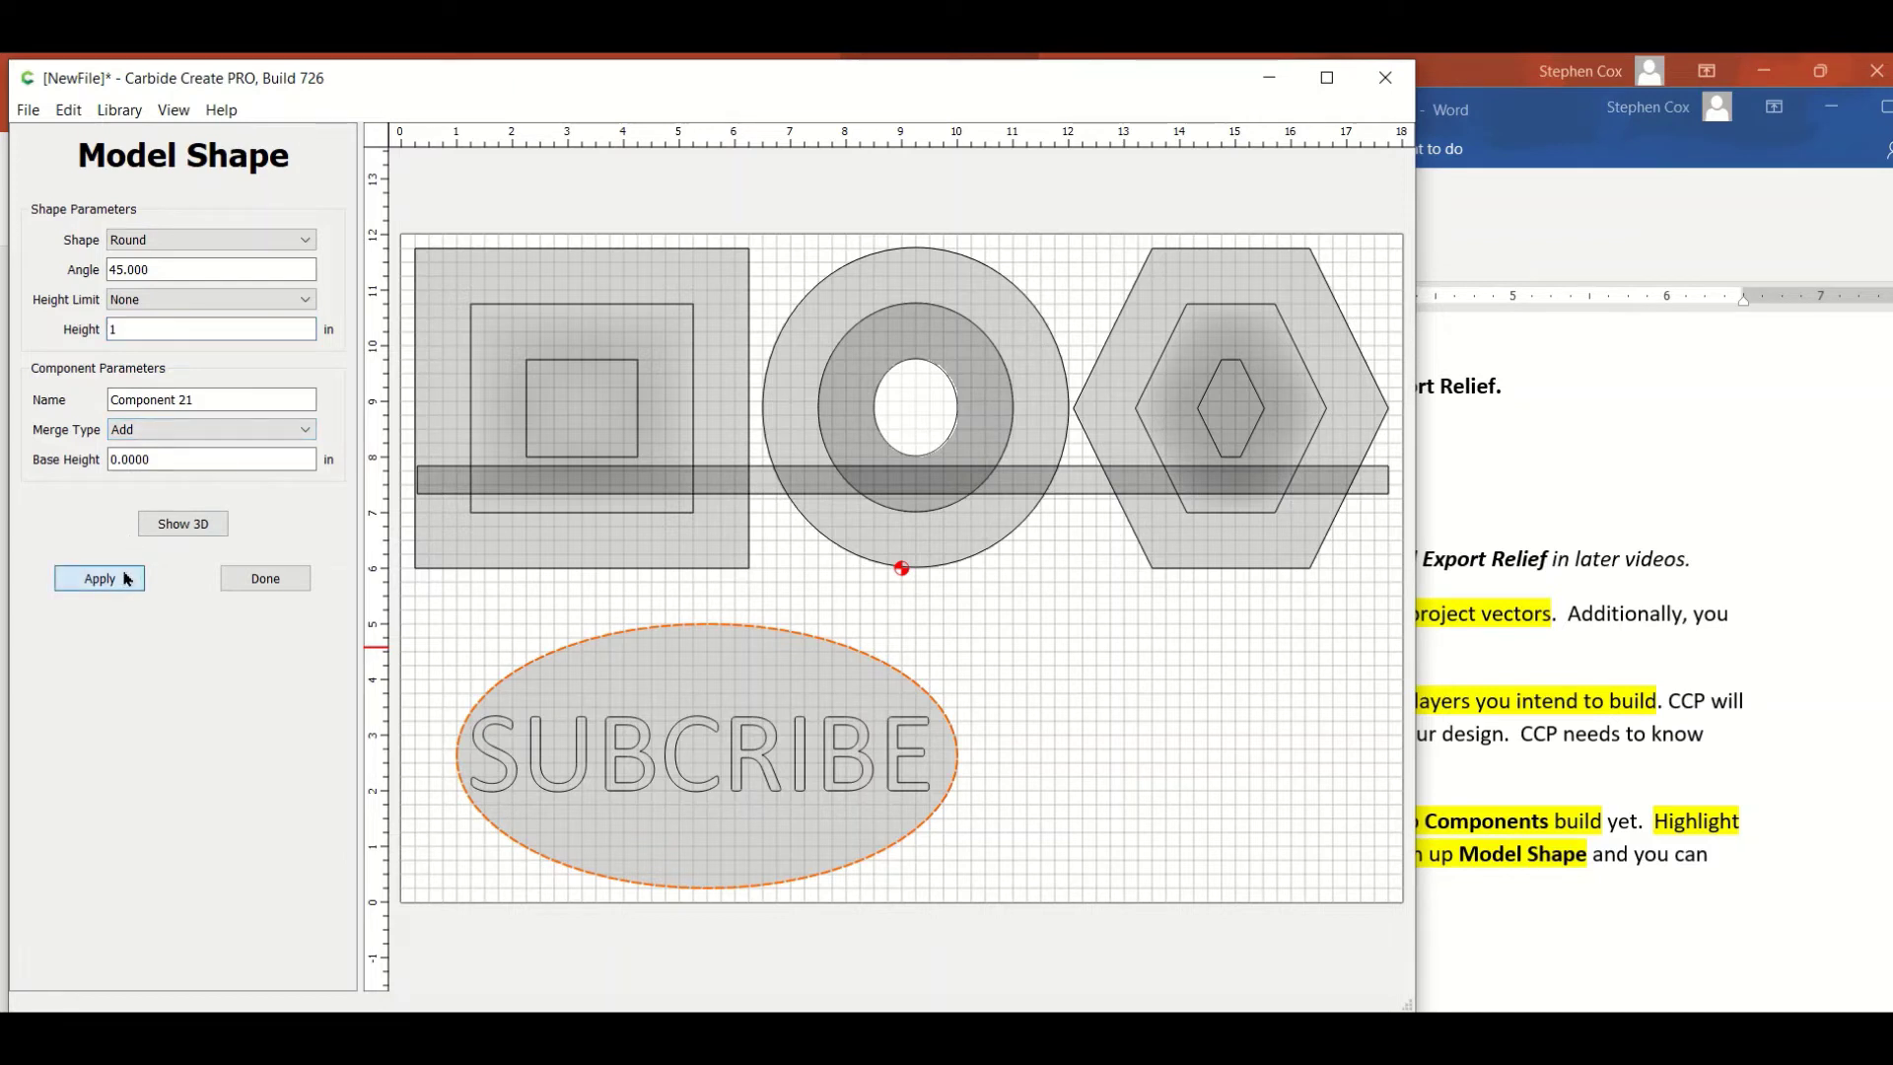
pyautogui.click(182, 524)
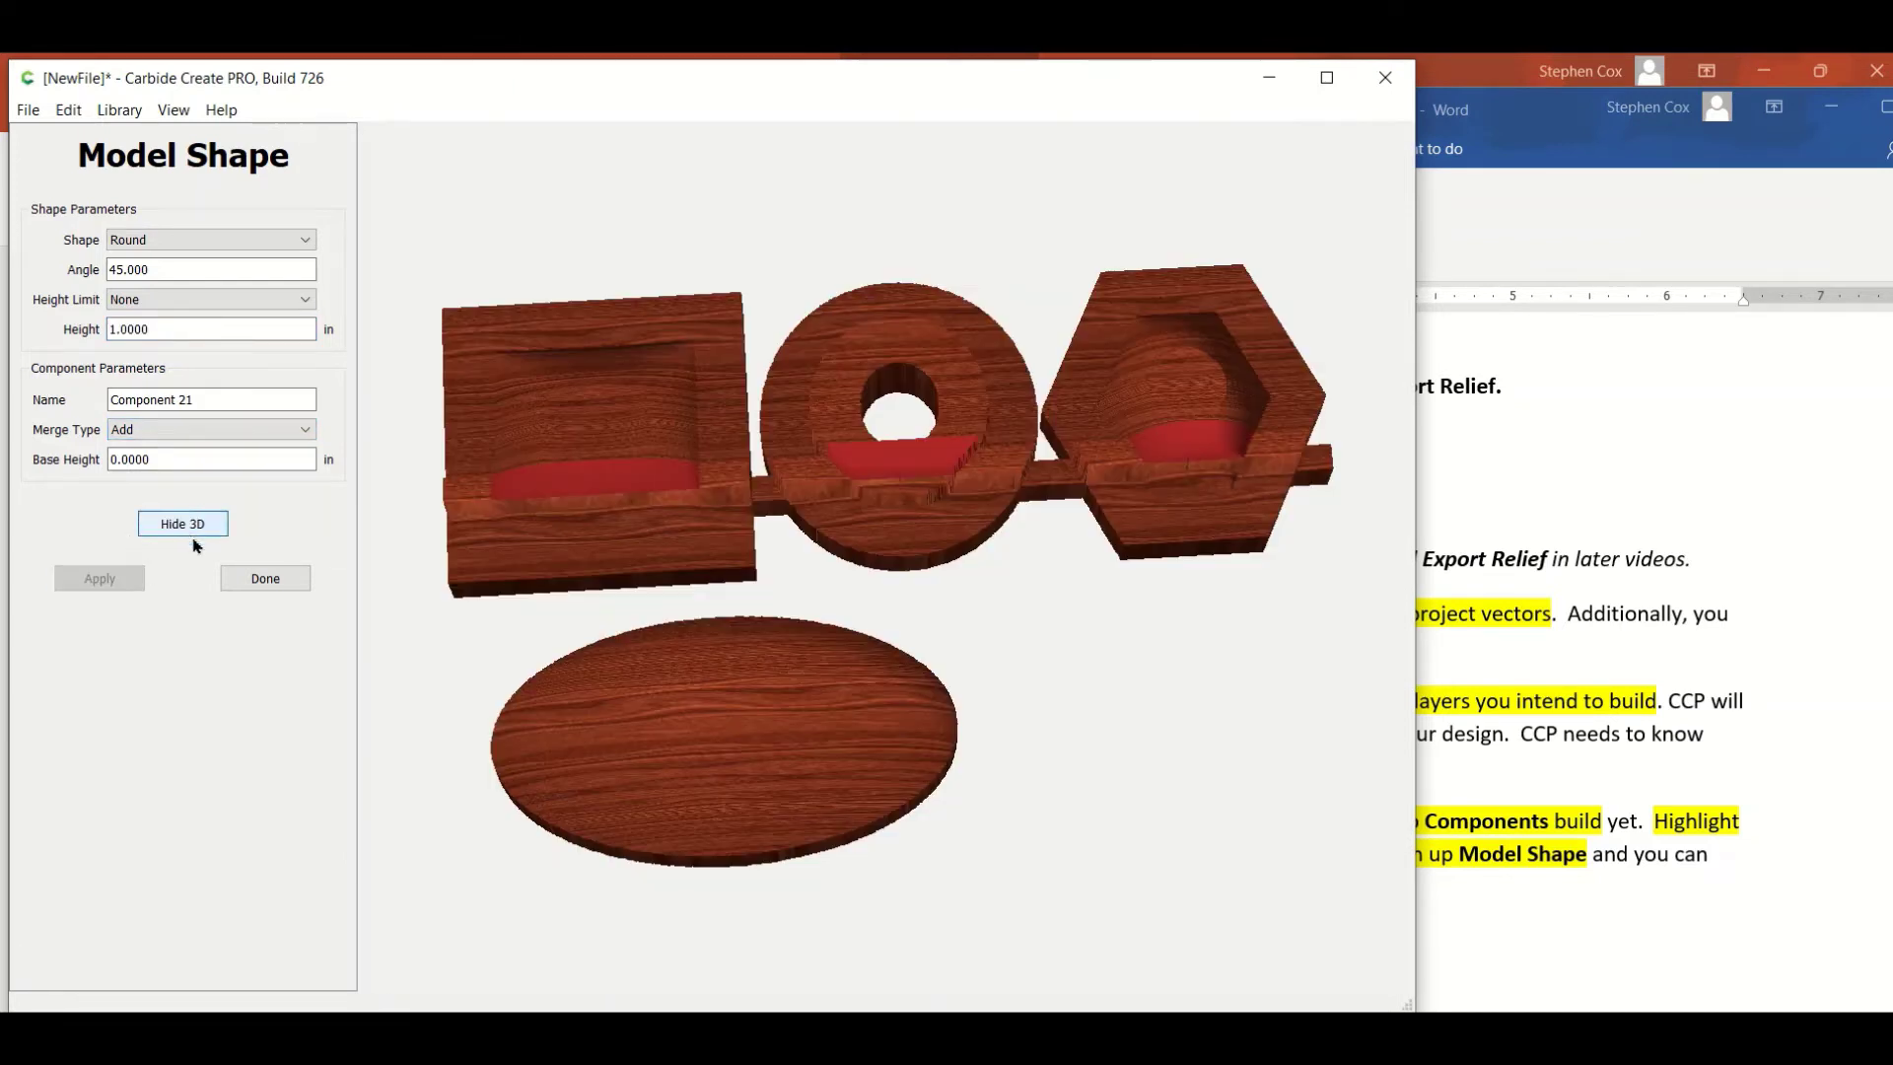
pyautogui.moveTo(723, 795); pyautogui.dragTo(695, 848)
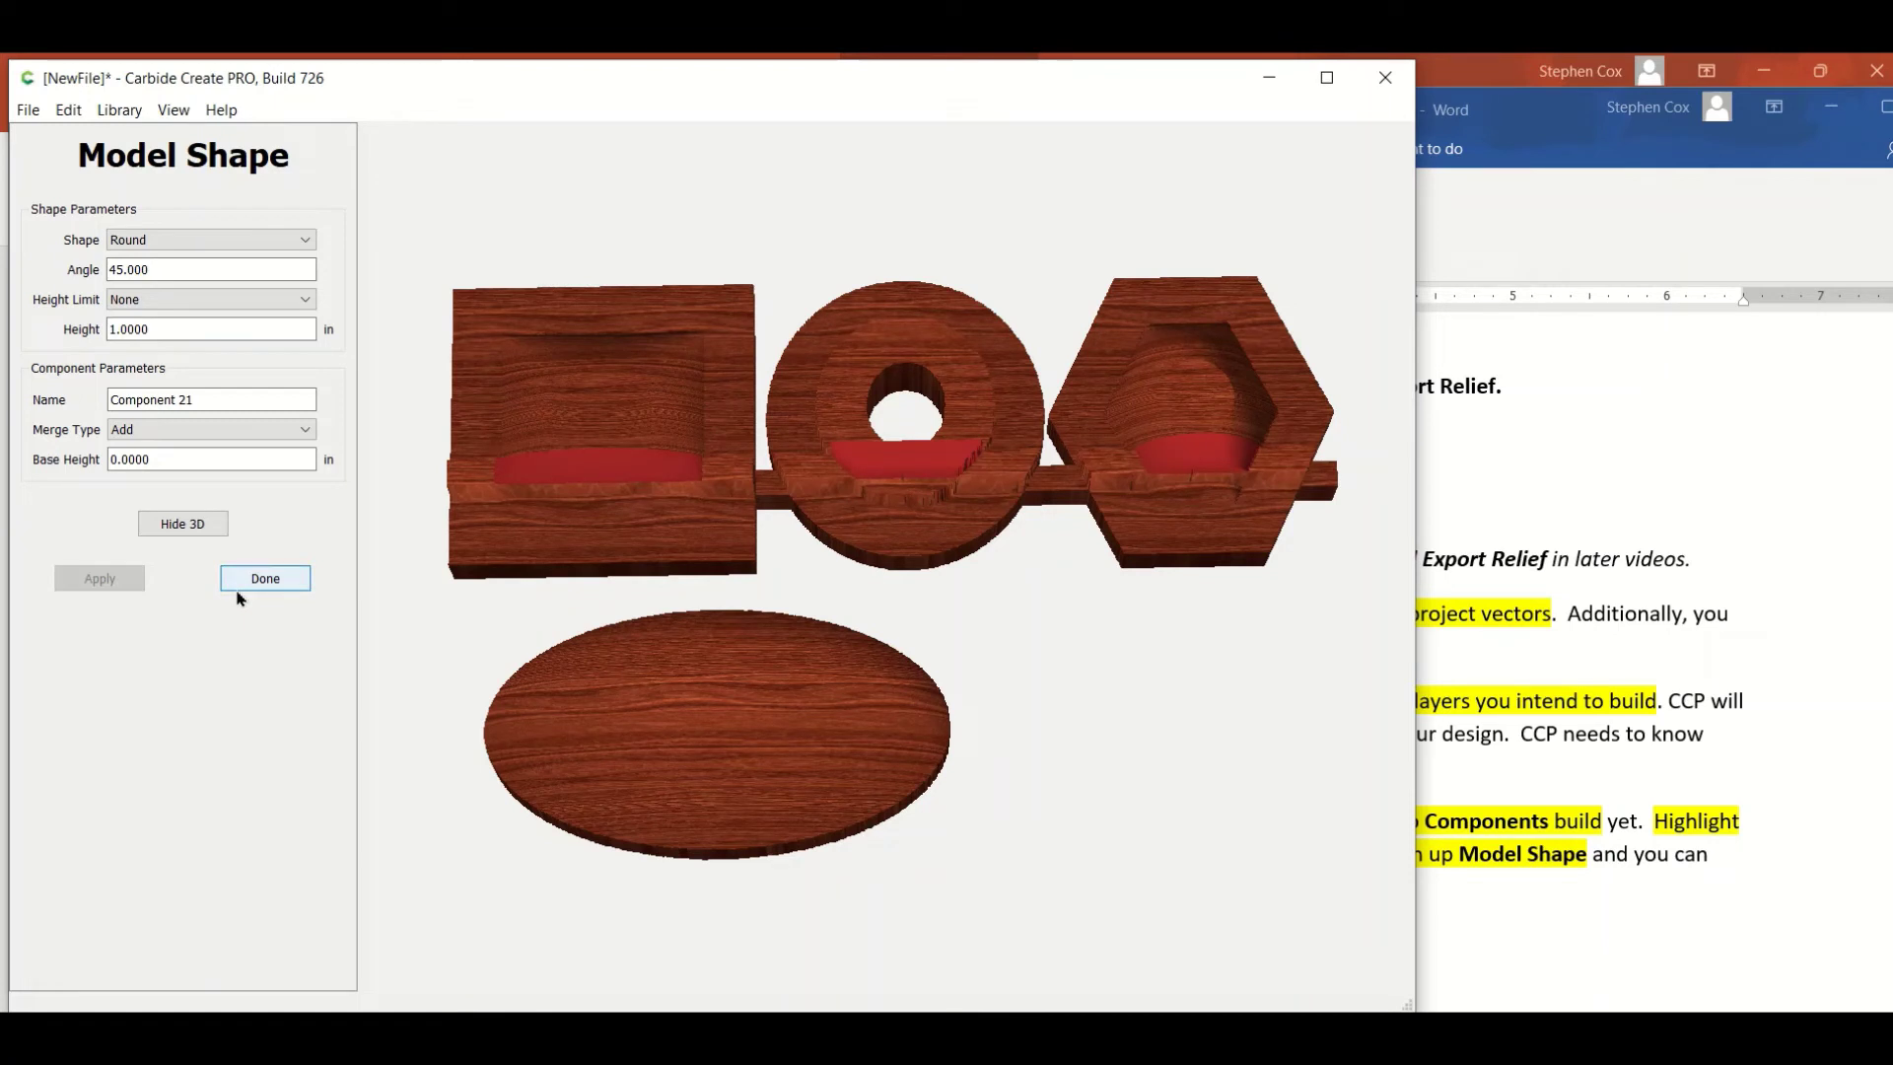
# Set the ellipse's height to Limit Height and inspect the dome in 3D.
pyautogui.click(304, 300)
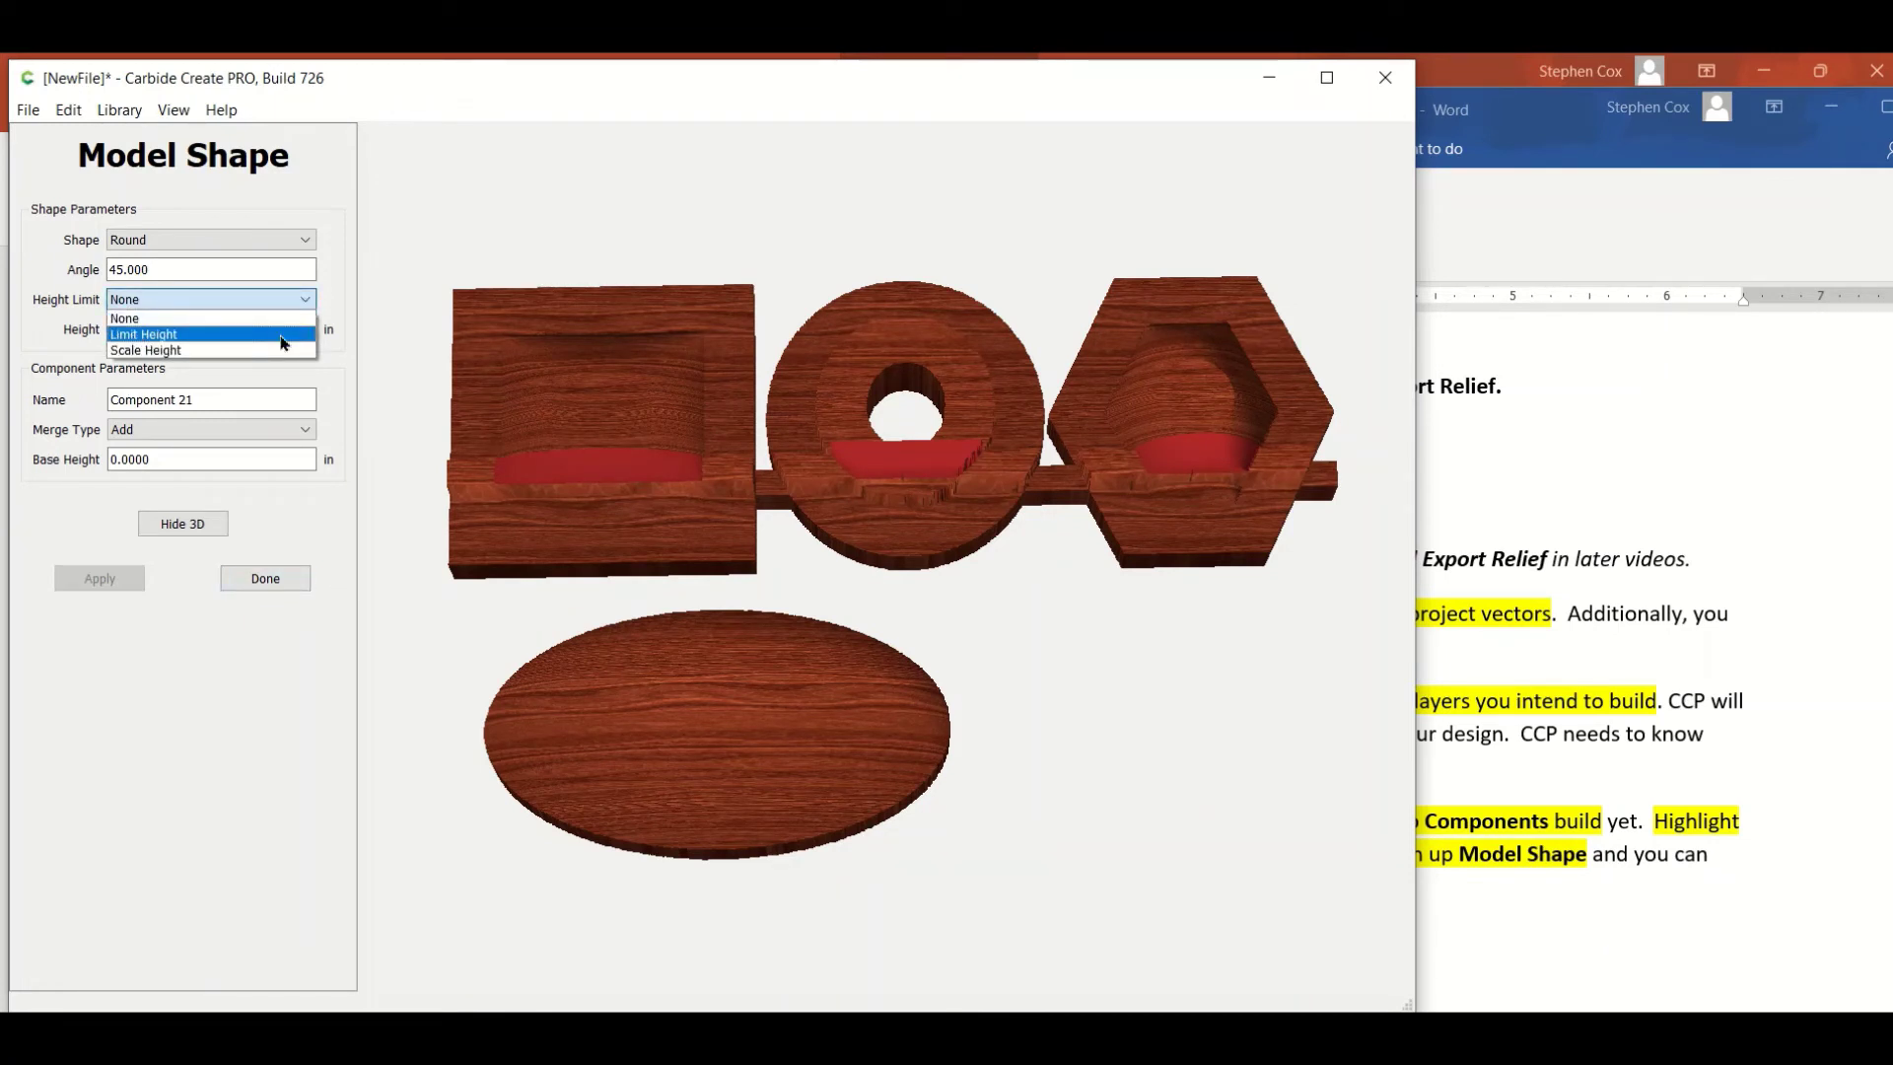
pyautogui.click(281, 335)
pyautogui.click(131, 583)
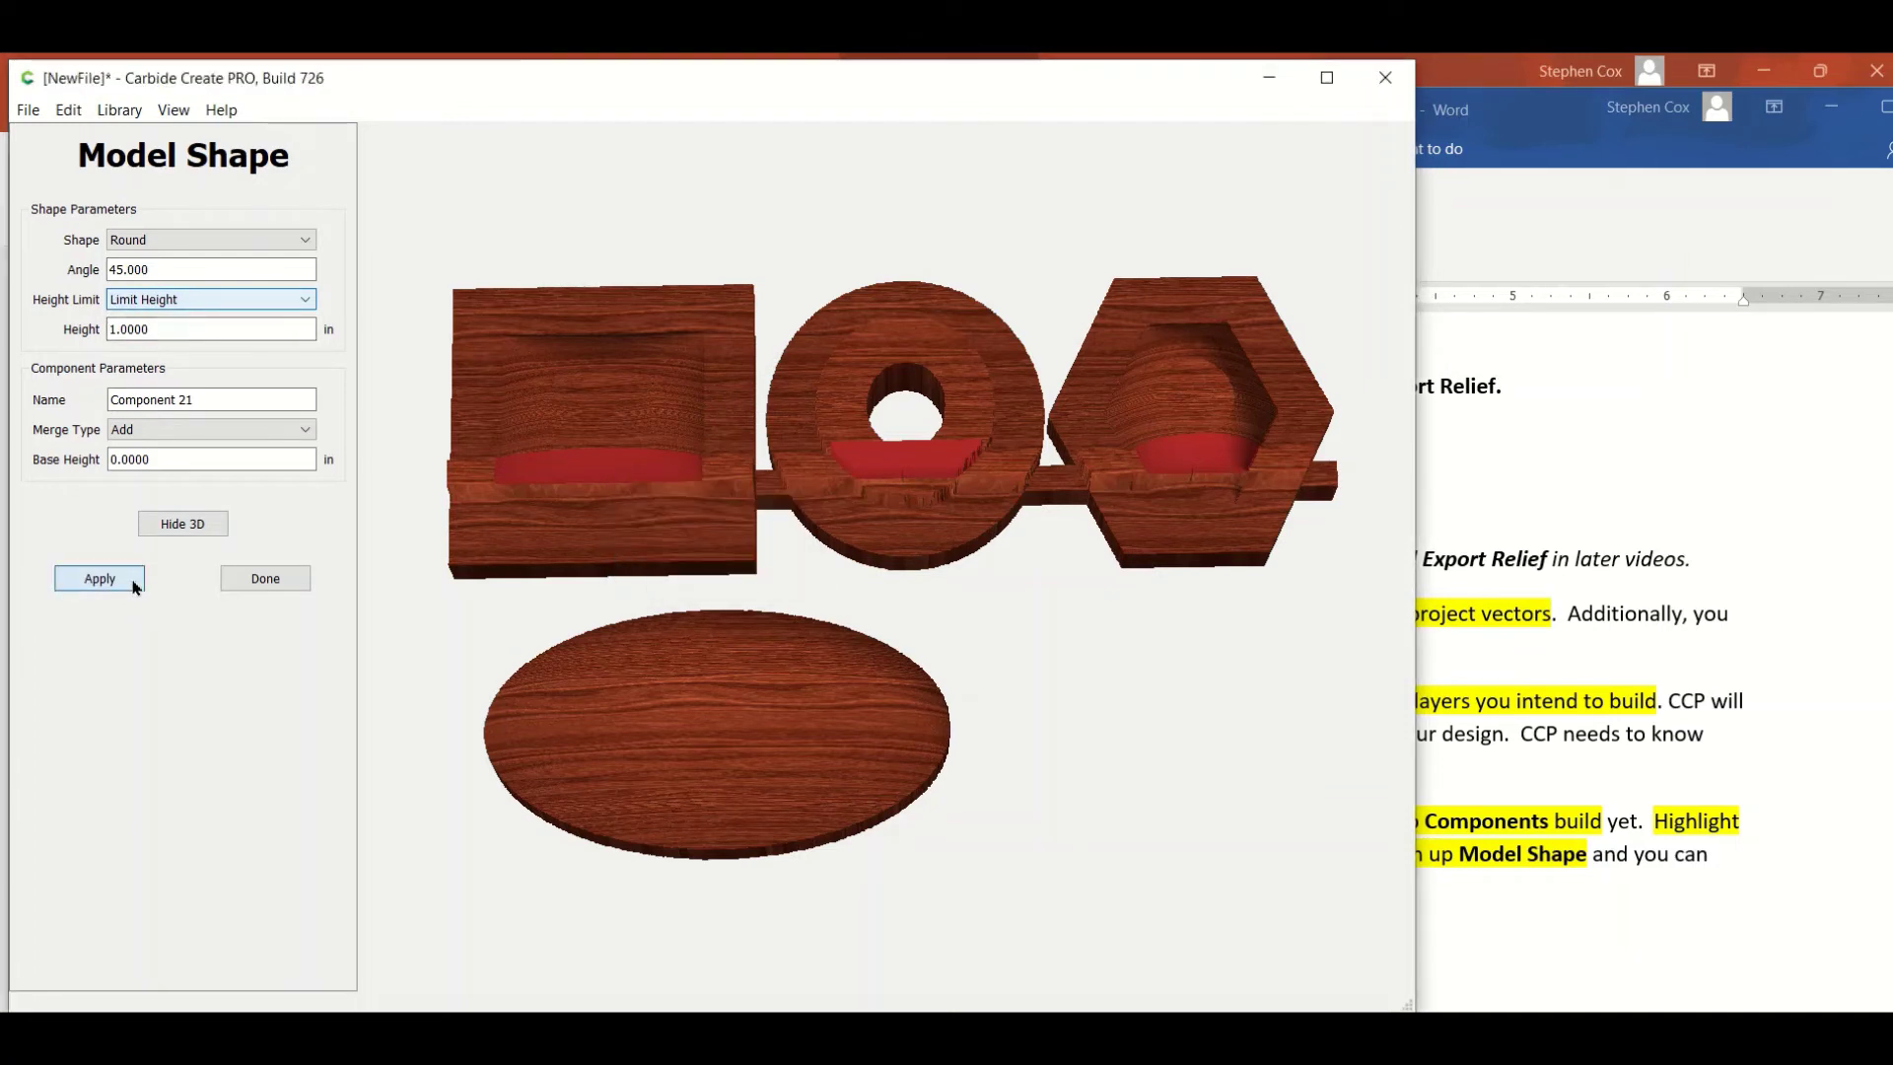
pyautogui.moveTo(633, 826); pyautogui.dragTo(749, 445)
pyautogui.click(187, 524)
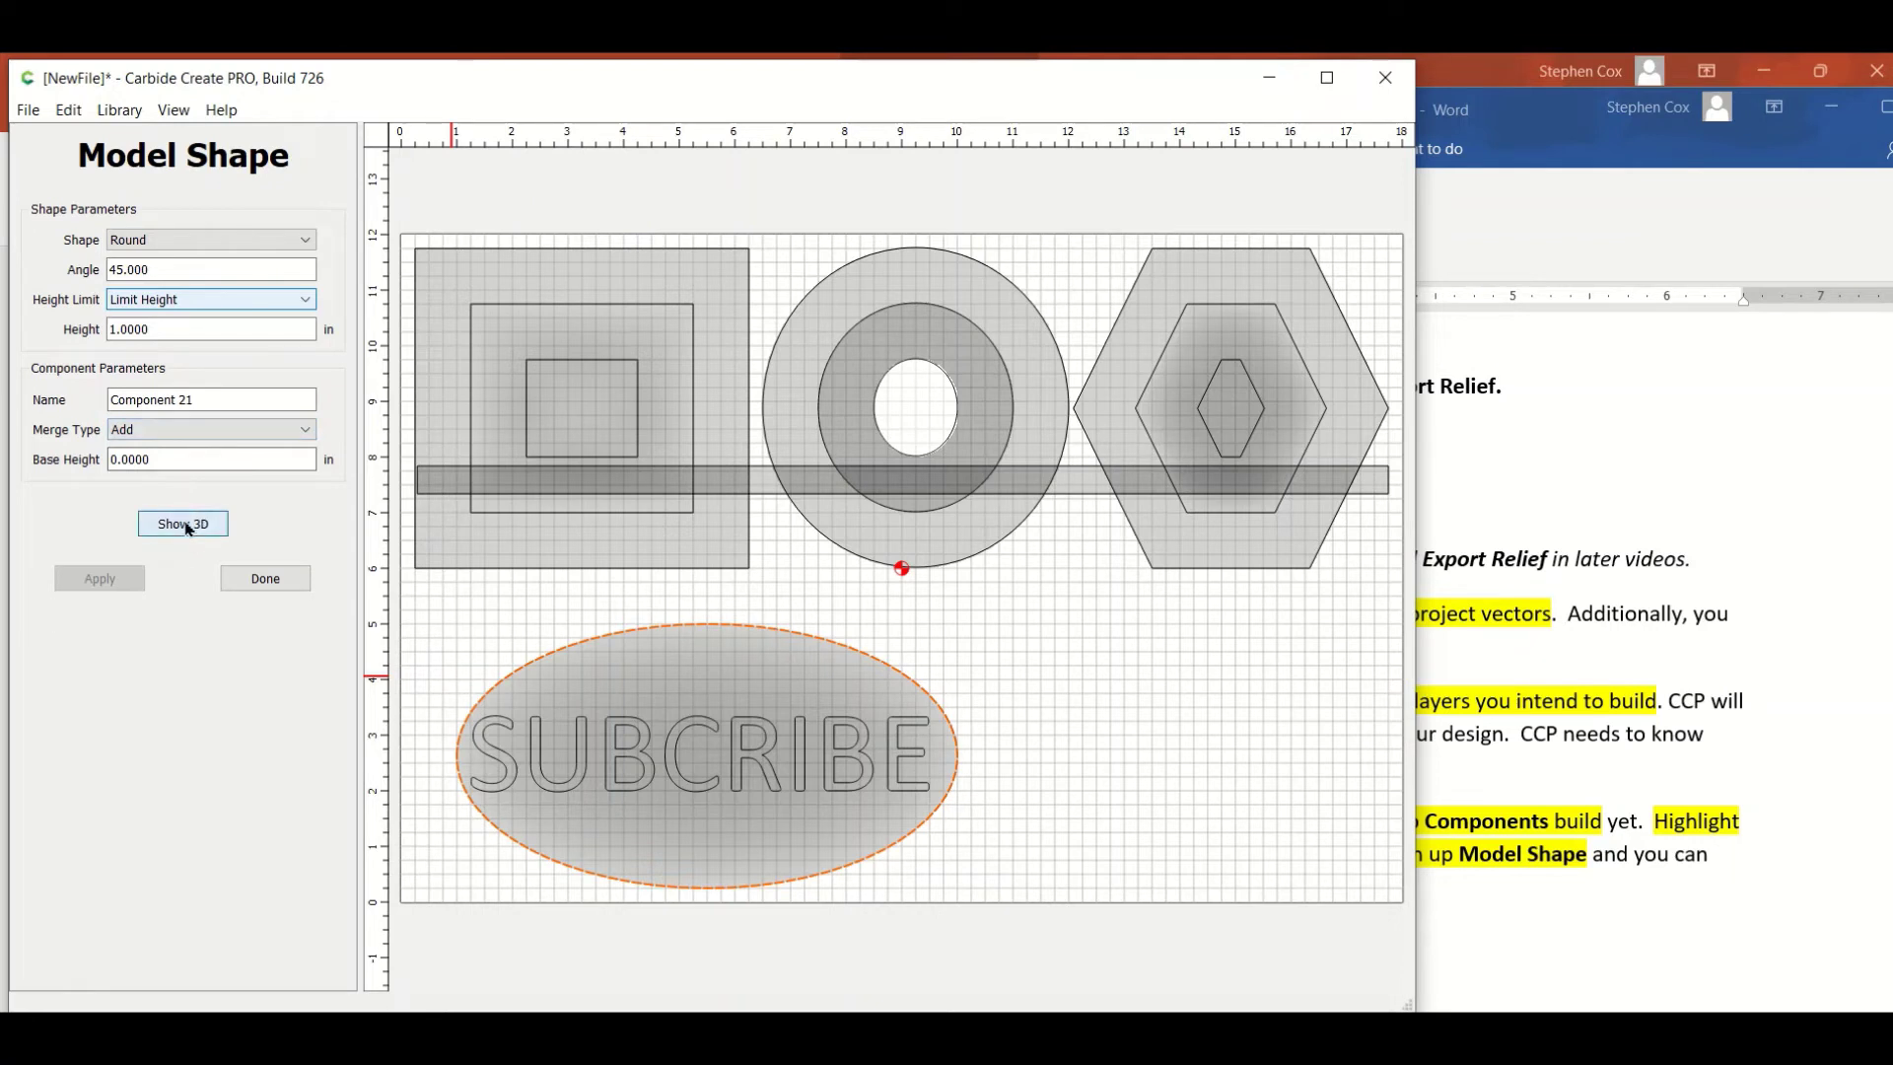
pyautogui.click(184, 523)
pyautogui.moveTo(693, 749); pyautogui.dragTo(732, 655)
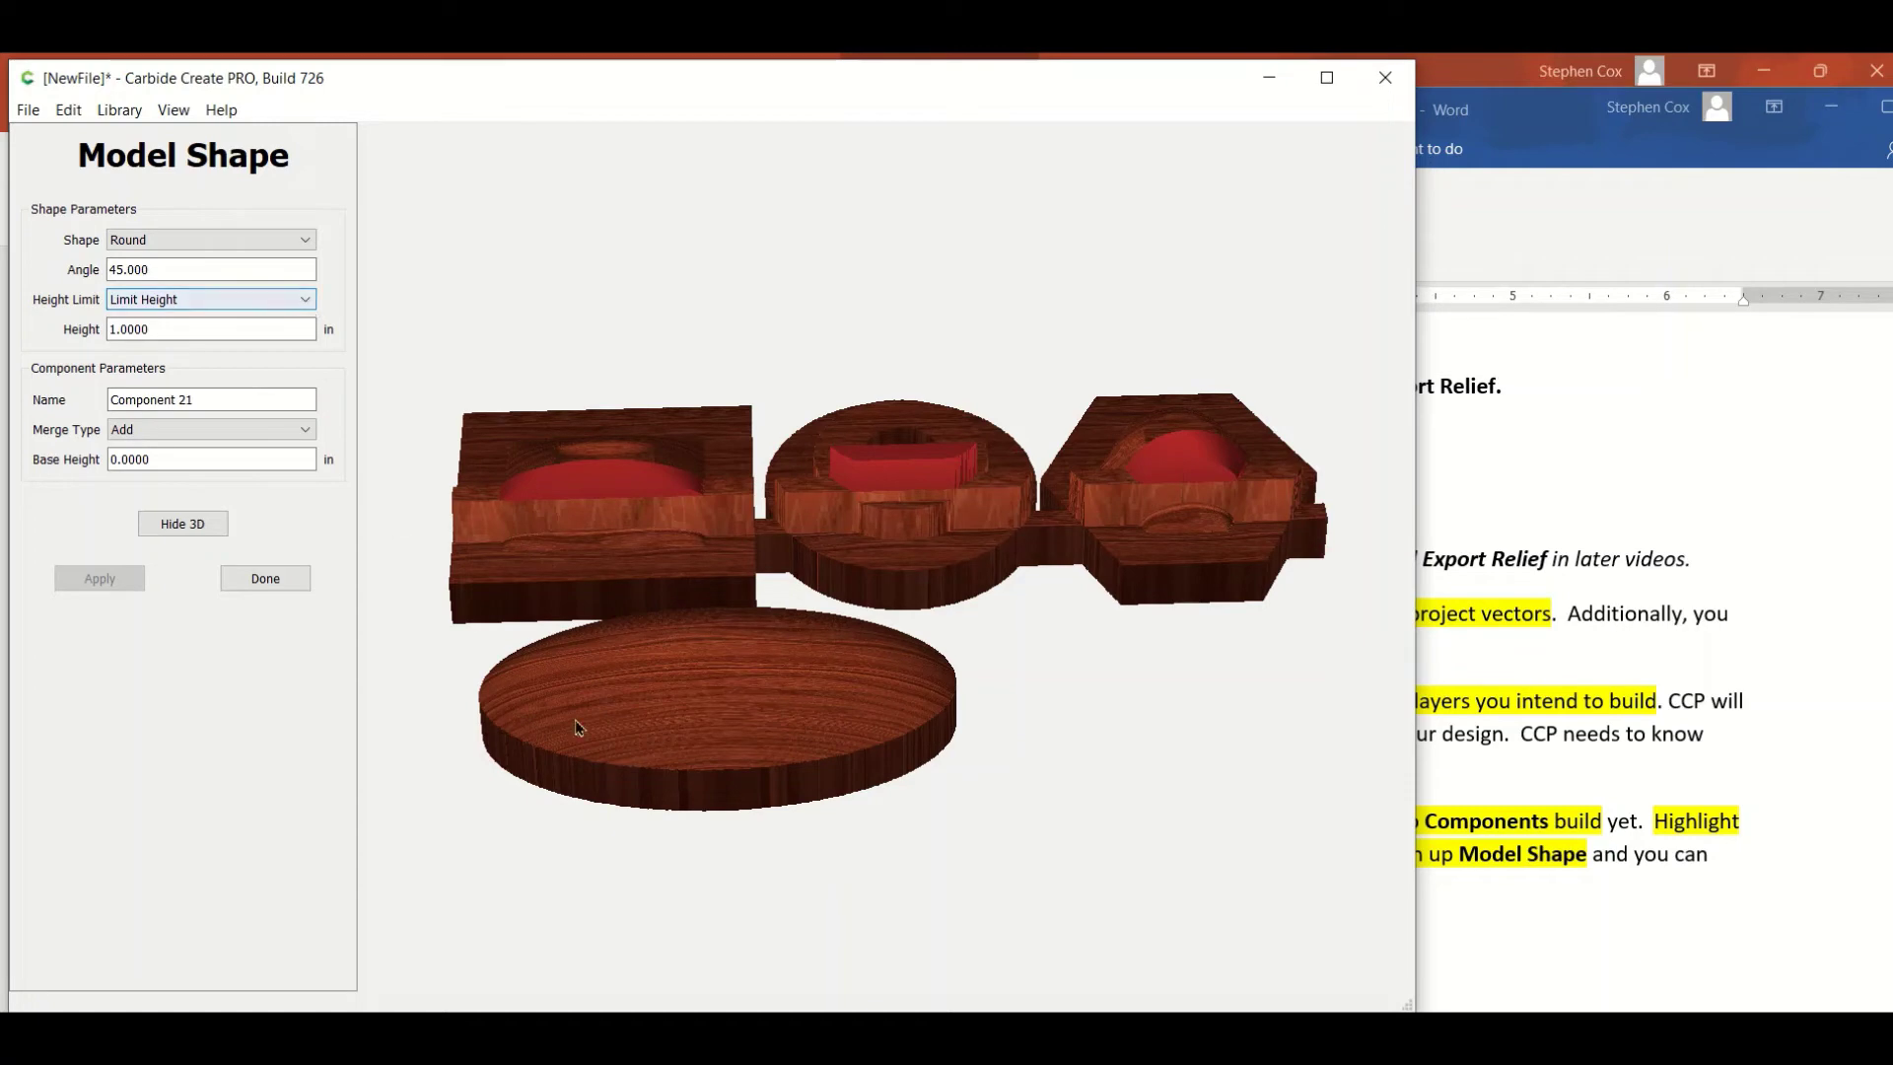
# Finish the domed ellipse and select the SUBCRIBE letters for shaping.
pyautogui.moveTo(621, 754); pyautogui.dragTo(694, 734)
pyautogui.click(283, 586)
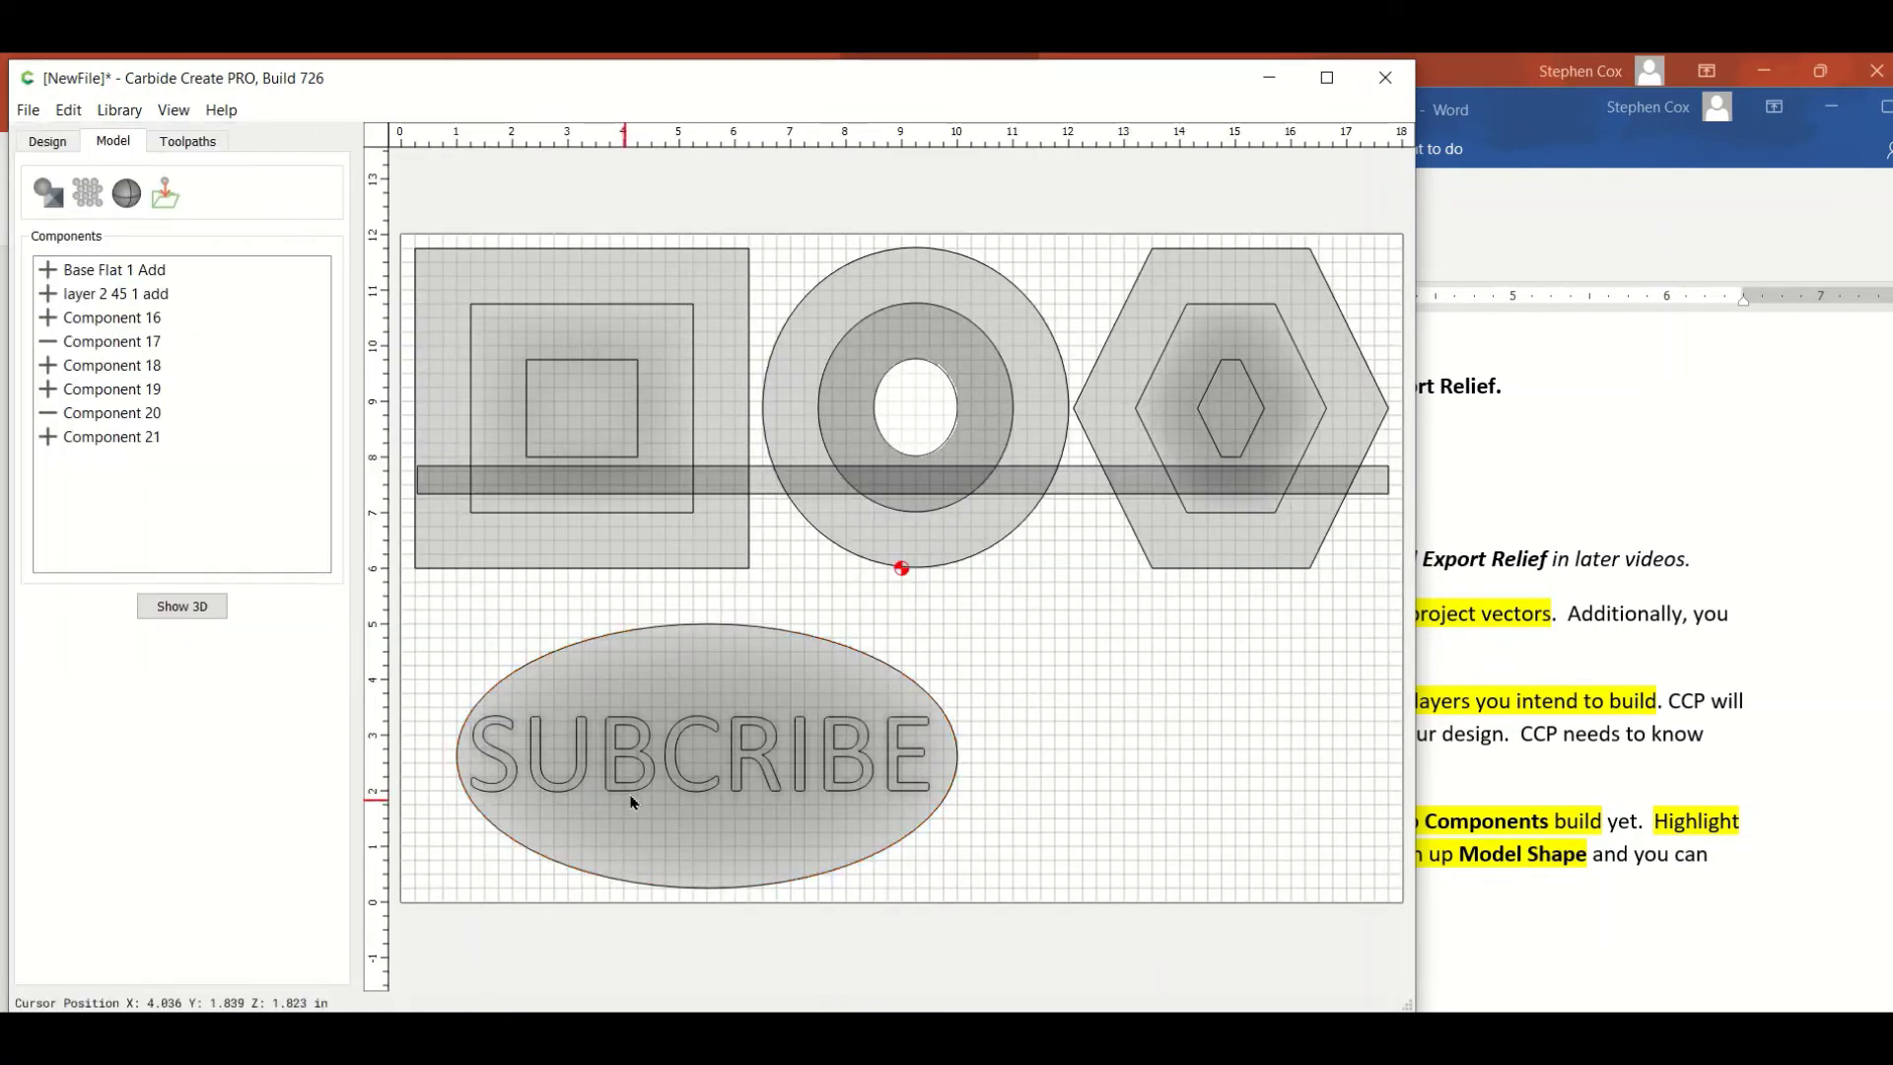
pyautogui.click(639, 779)
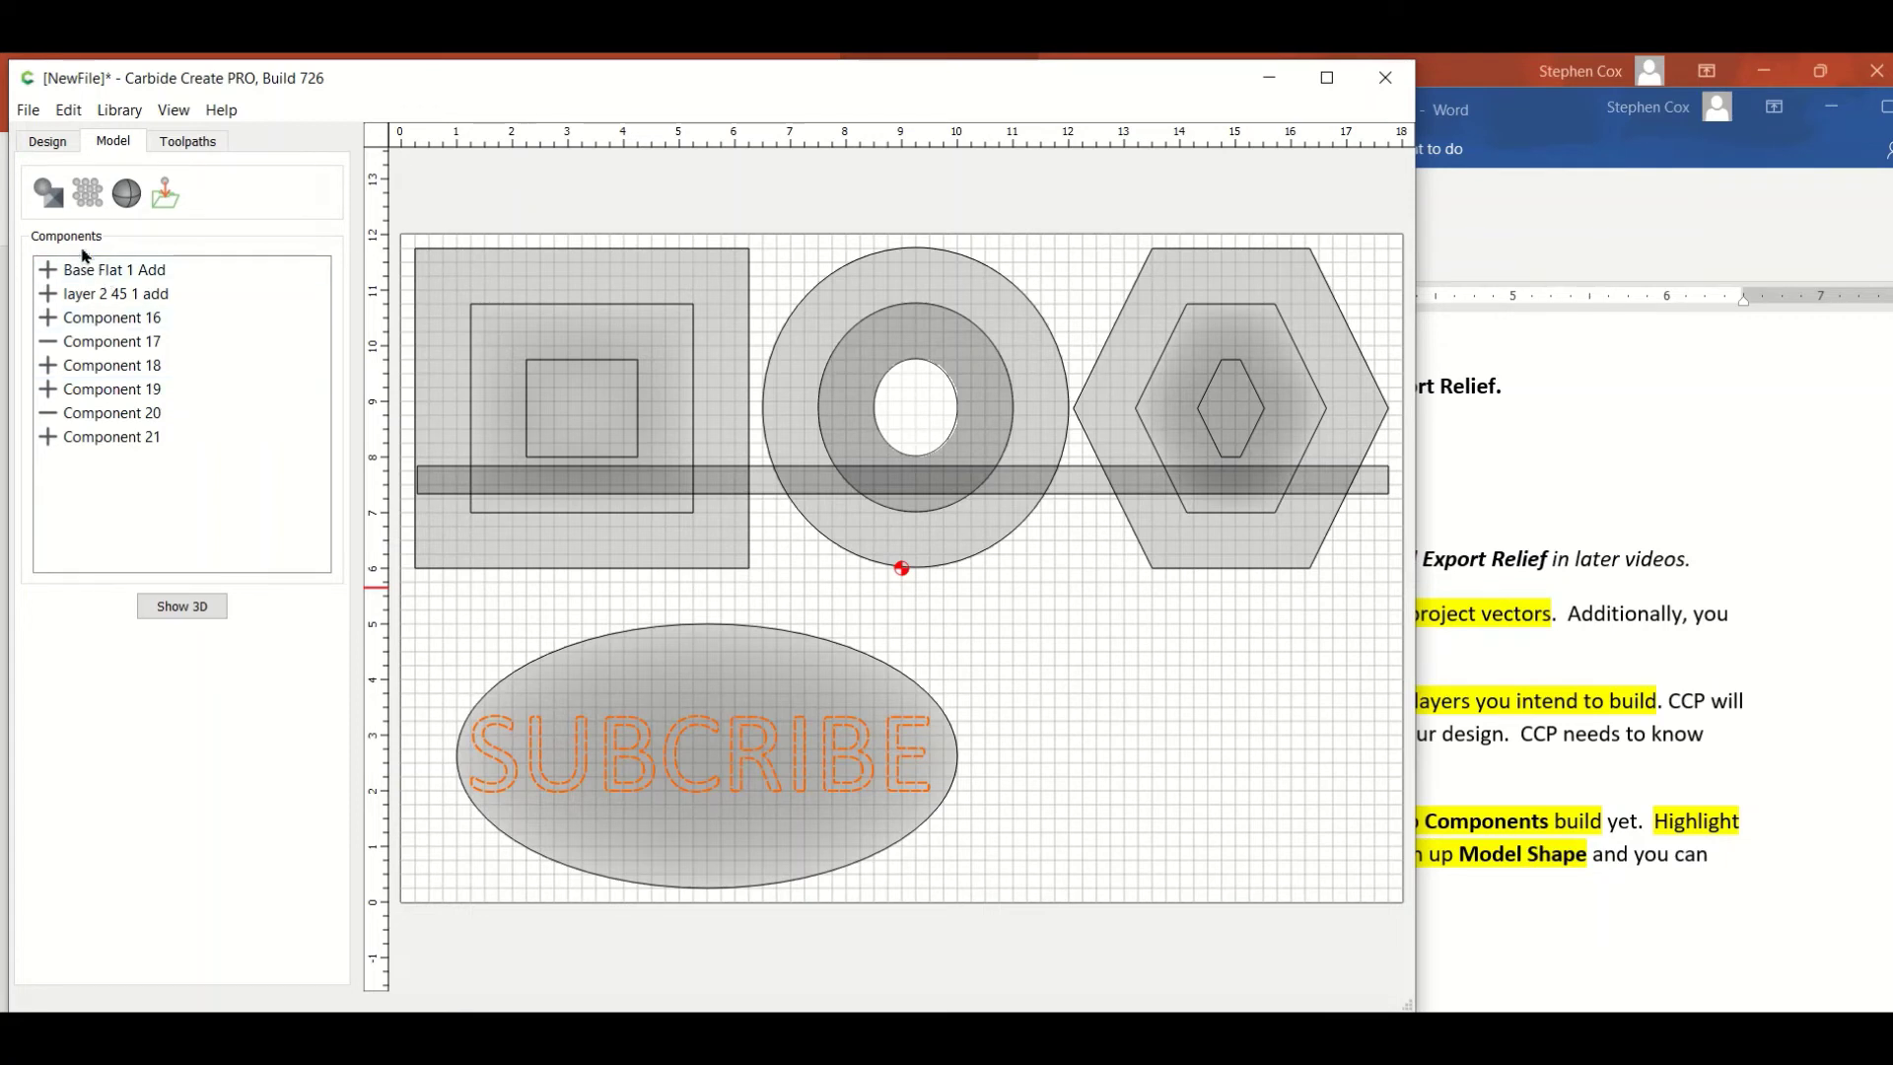
# Give the SUBCRIBE letters a Round 1-inch relief and orbit the 3D preview.
pyautogui.click(51, 202)
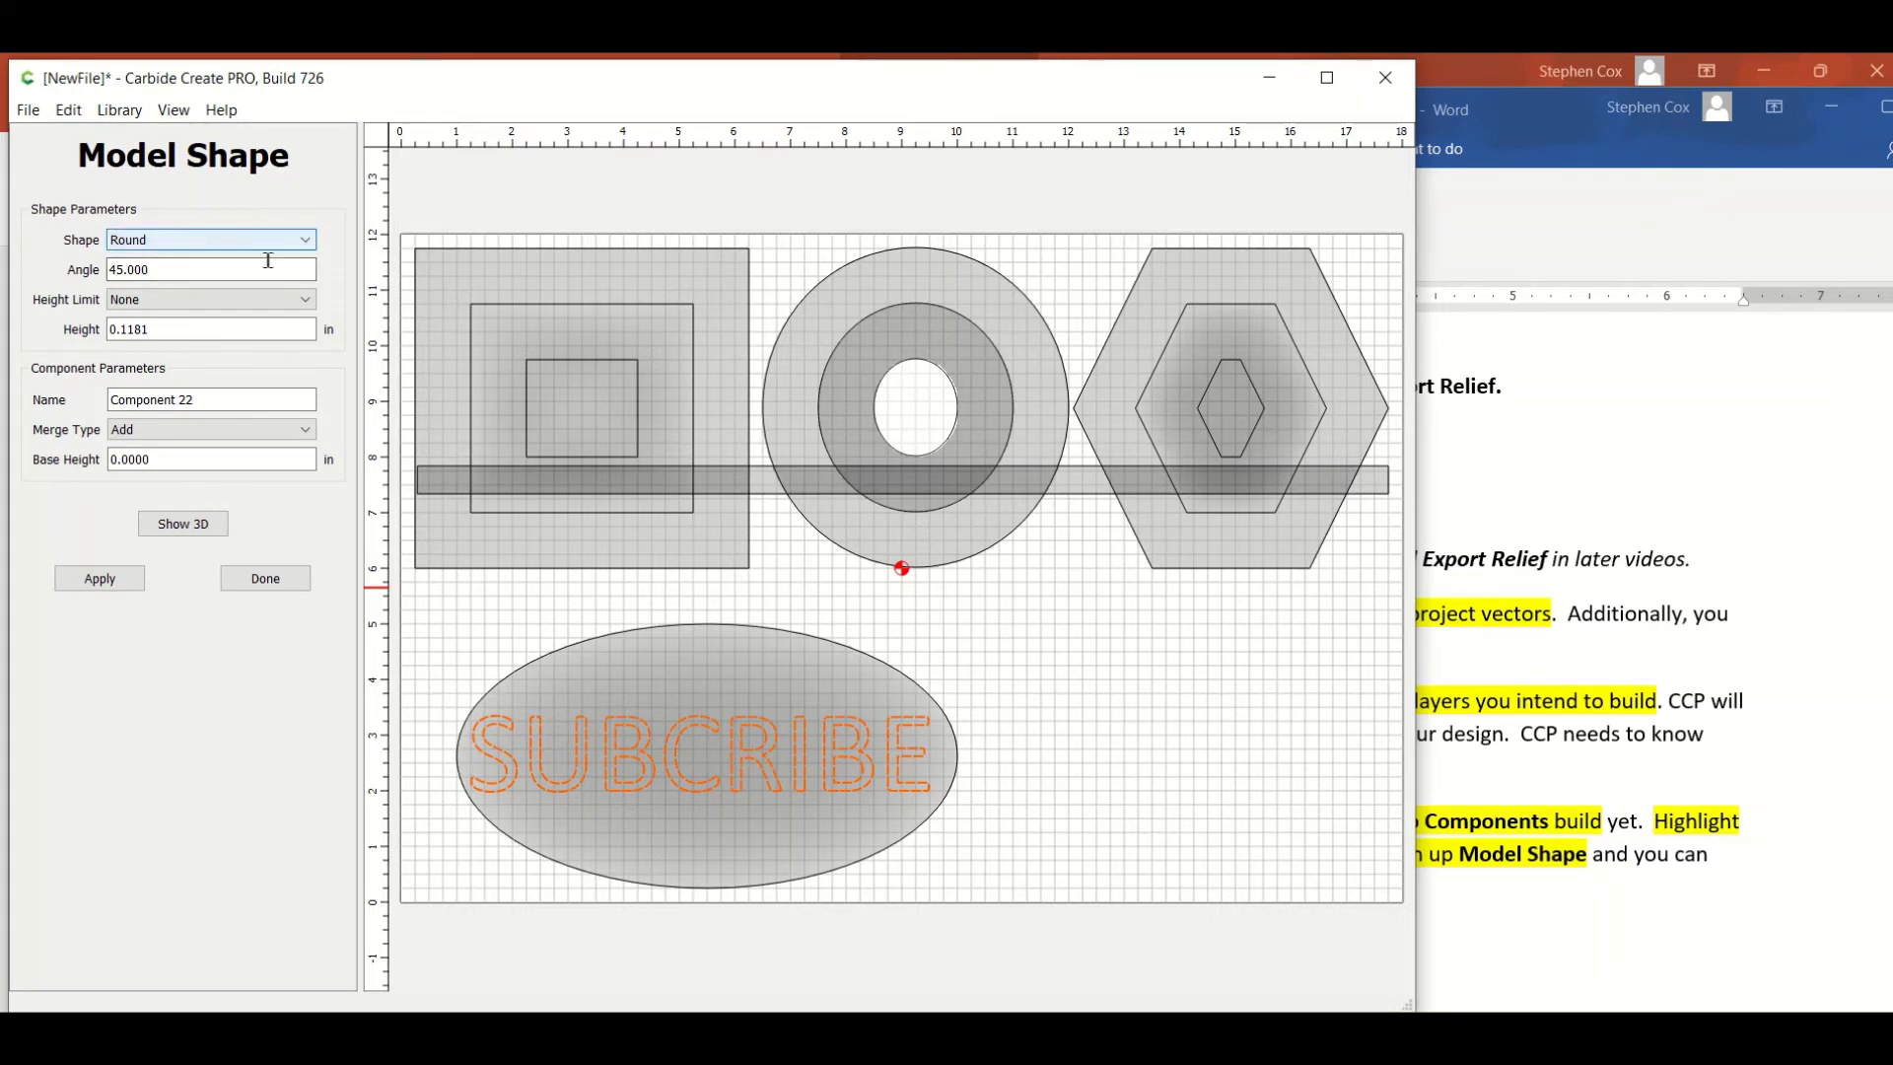
pyautogui.moveTo(165, 329); pyautogui.dragTo(115, 329)
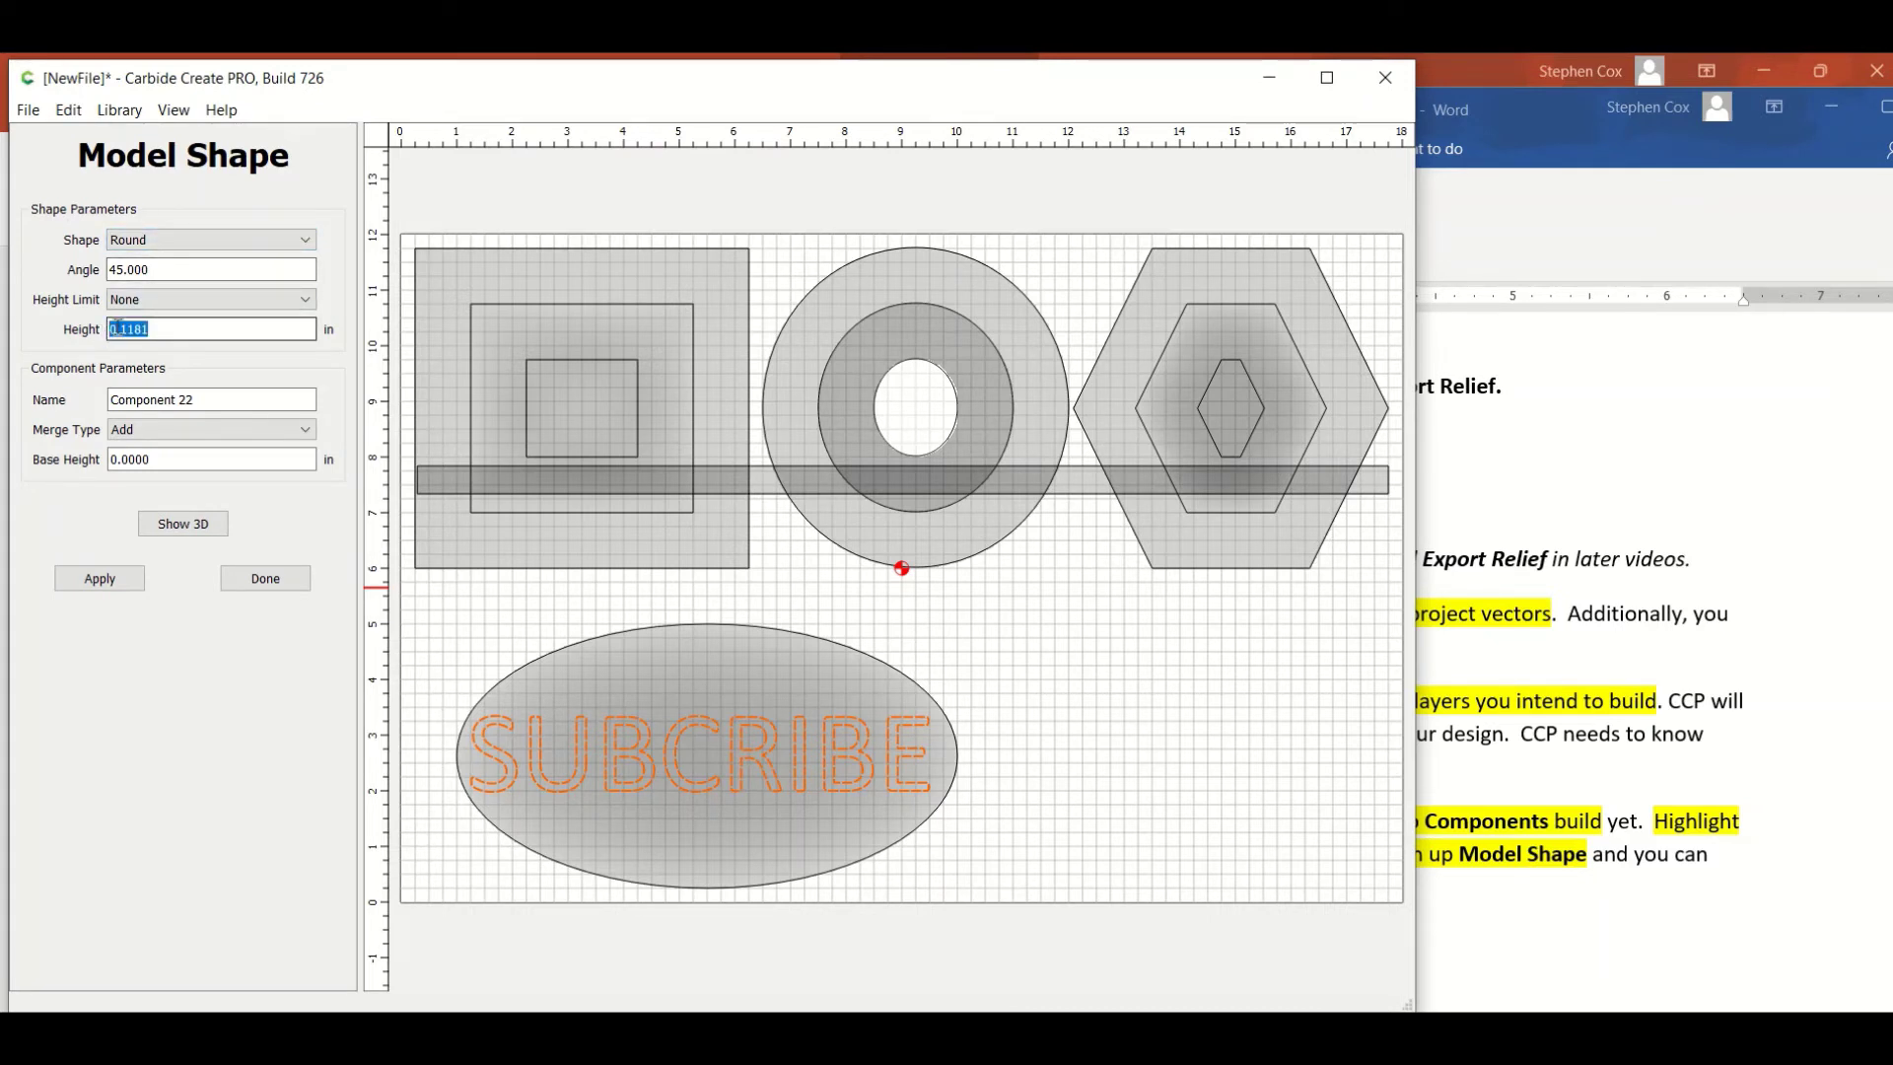
pyautogui.write('1')
pyautogui.press('Tab')
pyautogui.click(115, 580)
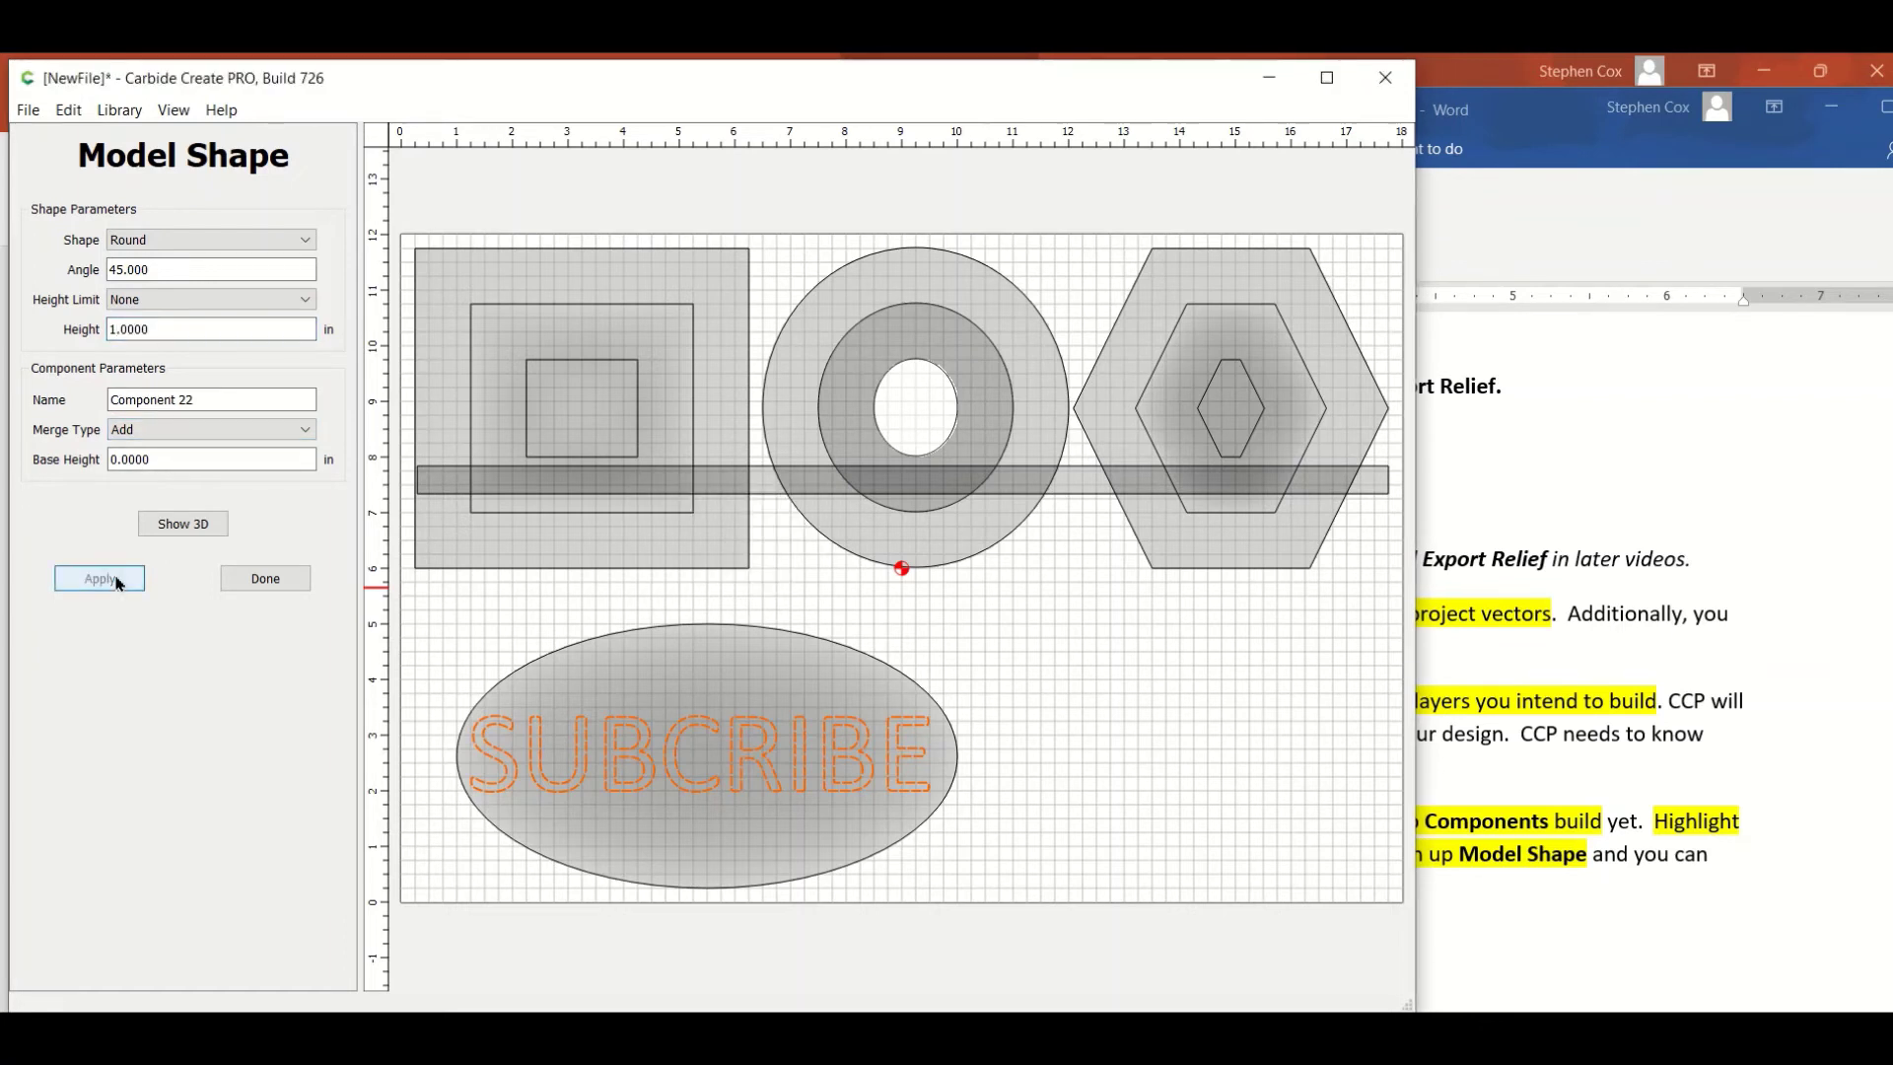
pyautogui.click(191, 527)
pyautogui.moveTo(747, 541); pyautogui.dragTo(778, 980)
pyautogui.moveTo(761, 854)
pyautogui.mouseDown()
pyautogui.moveTo(769, 946)
pyautogui.moveTo(741, 657)
pyautogui.moveTo(743, 858)
pyautogui.mouseUp()
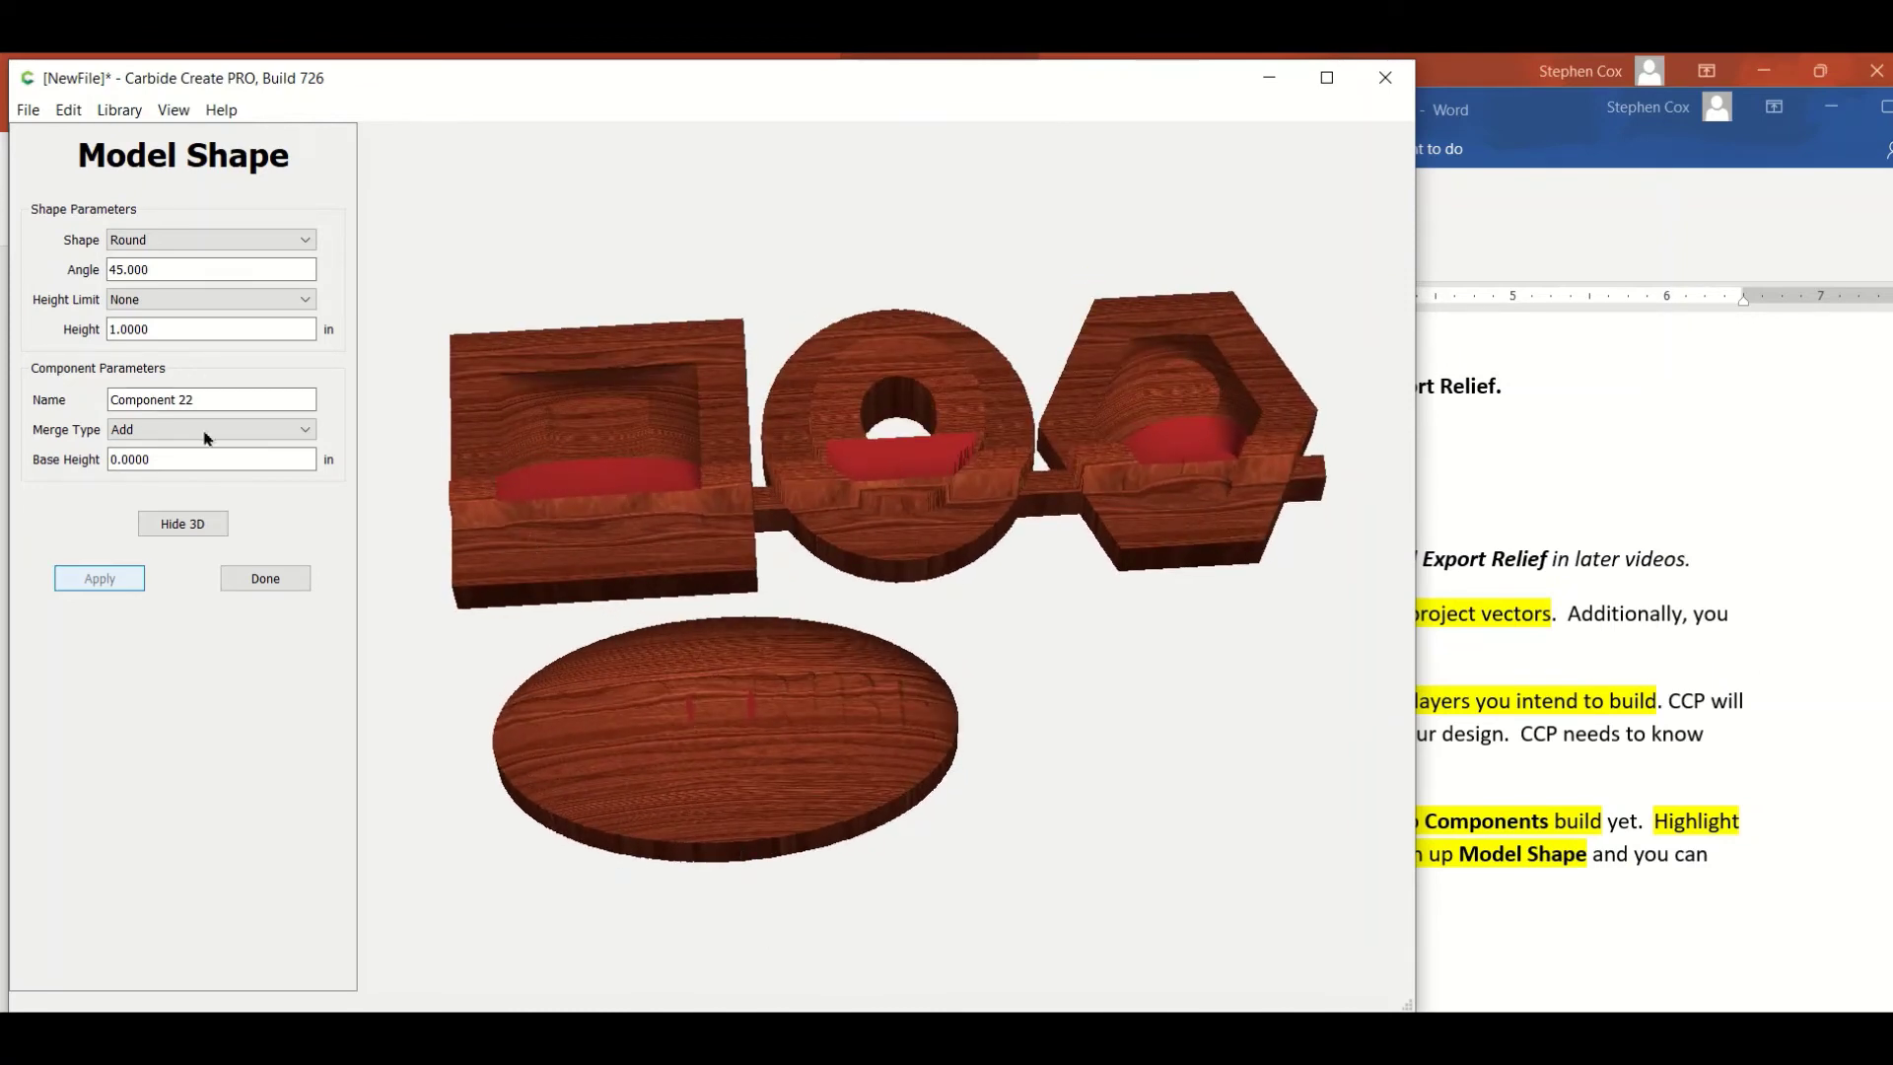
# Cut the SUBCRIBE letters into the ellipse as a 3-inch Subtract shape.
pyautogui.click(304, 432)
pyautogui.click(135, 464)
pyautogui.moveTo(193, 329); pyautogui.dragTo(84, 322)
pyautogui.write('3')
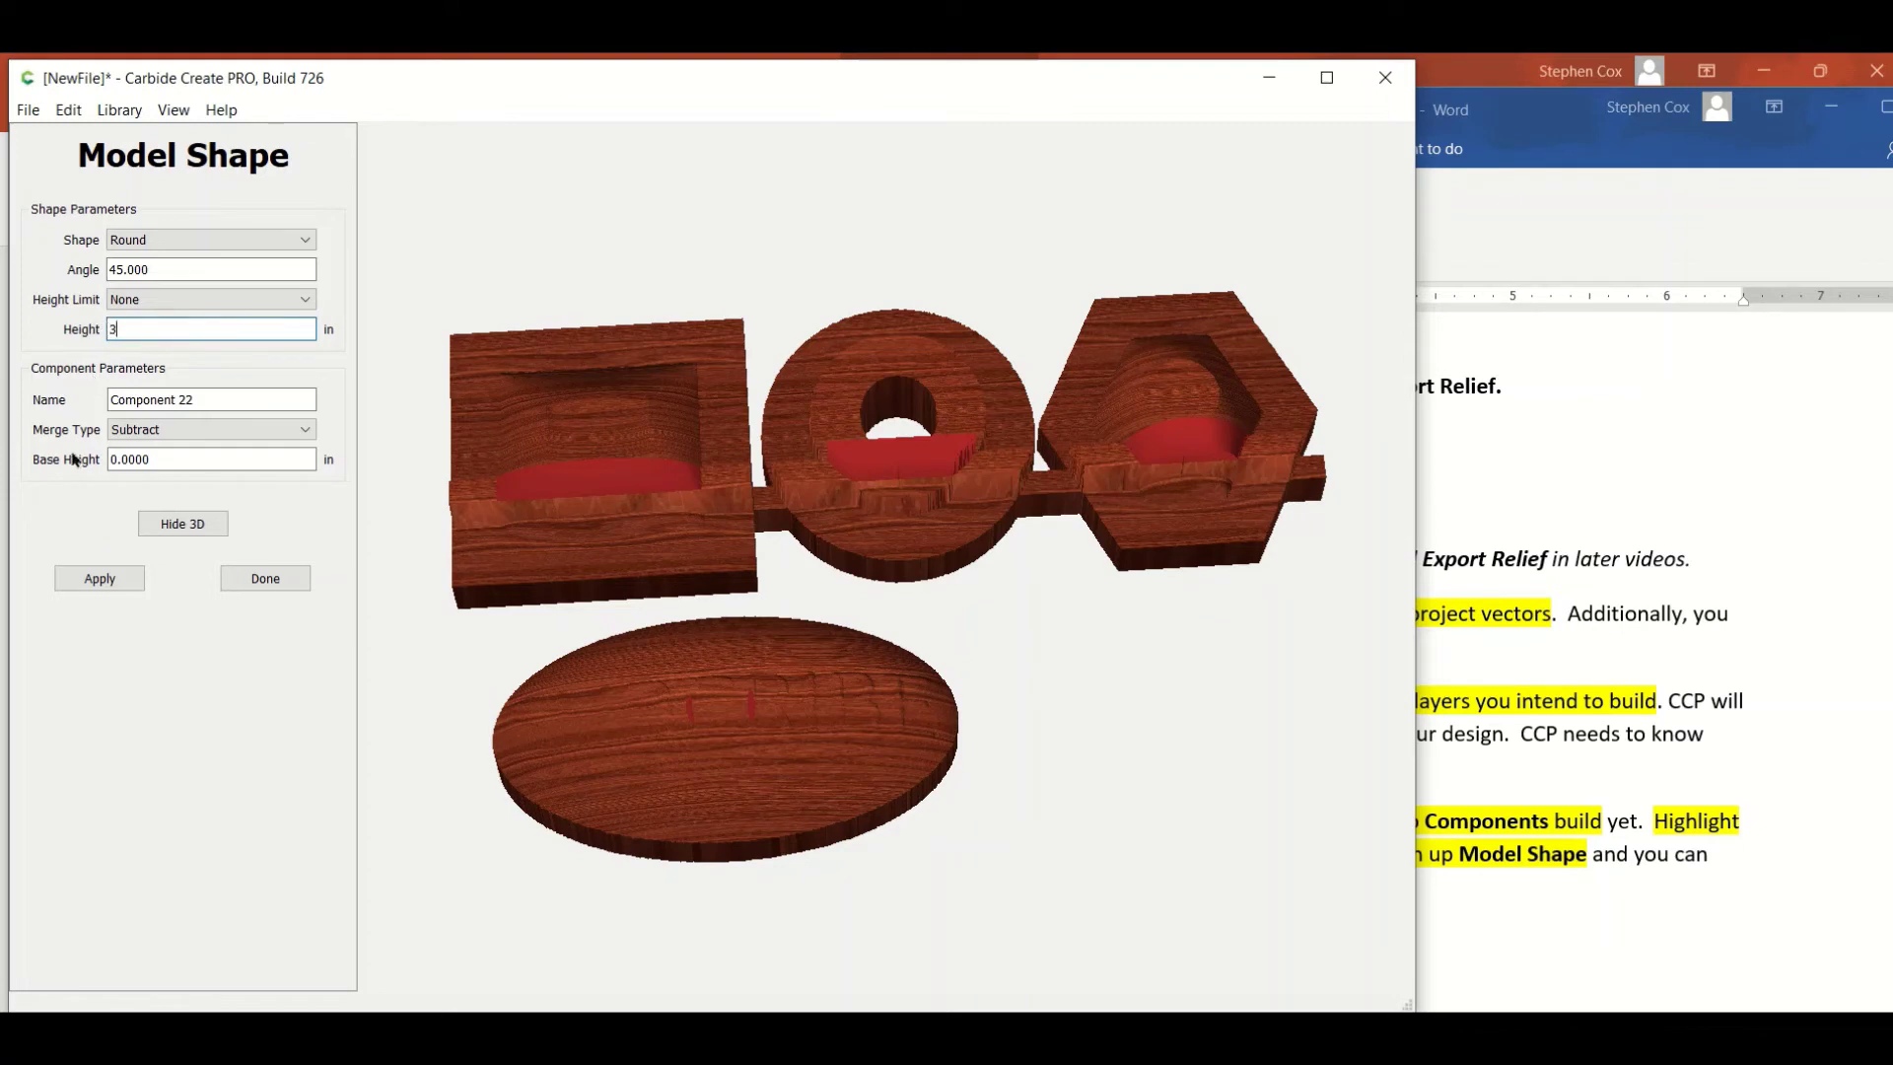
pyautogui.click(102, 581)
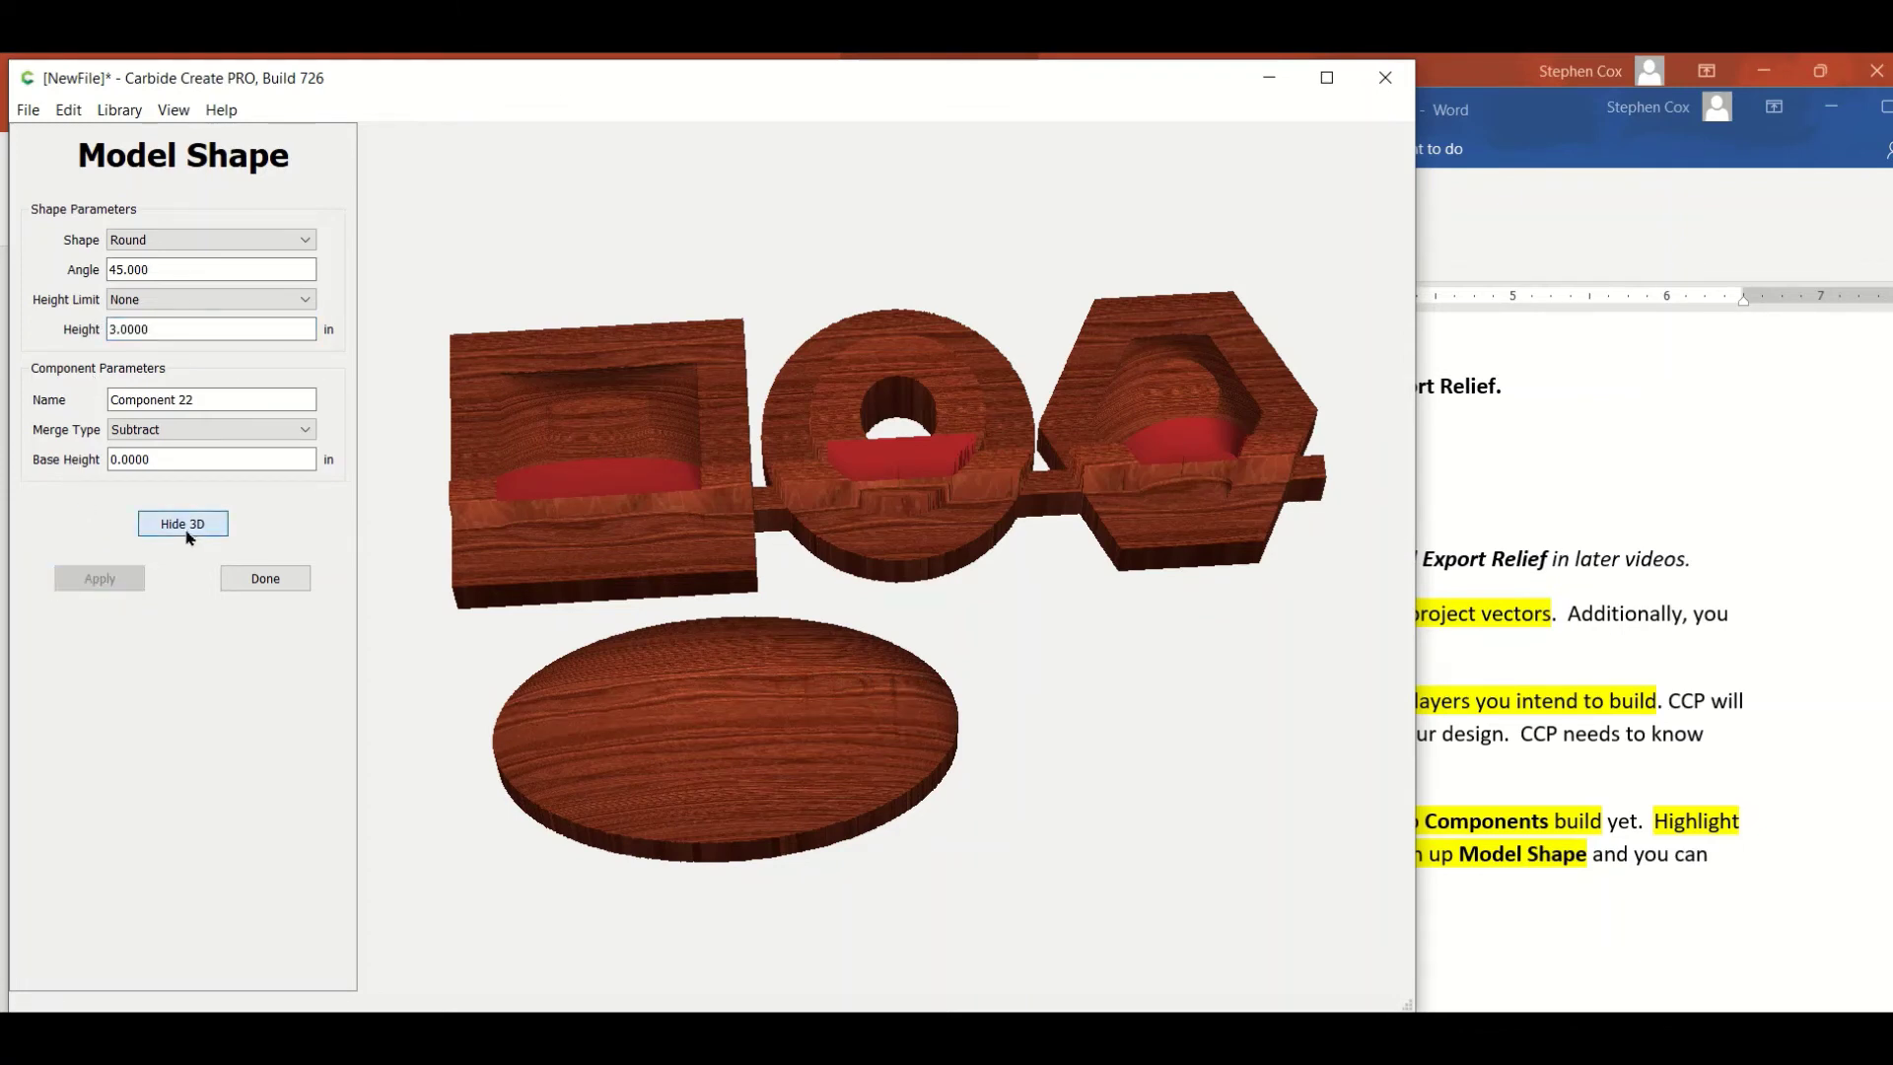
# Review the carved letters in 3D, then switch the profile from Round to Flat.
pyautogui.click(196, 532)
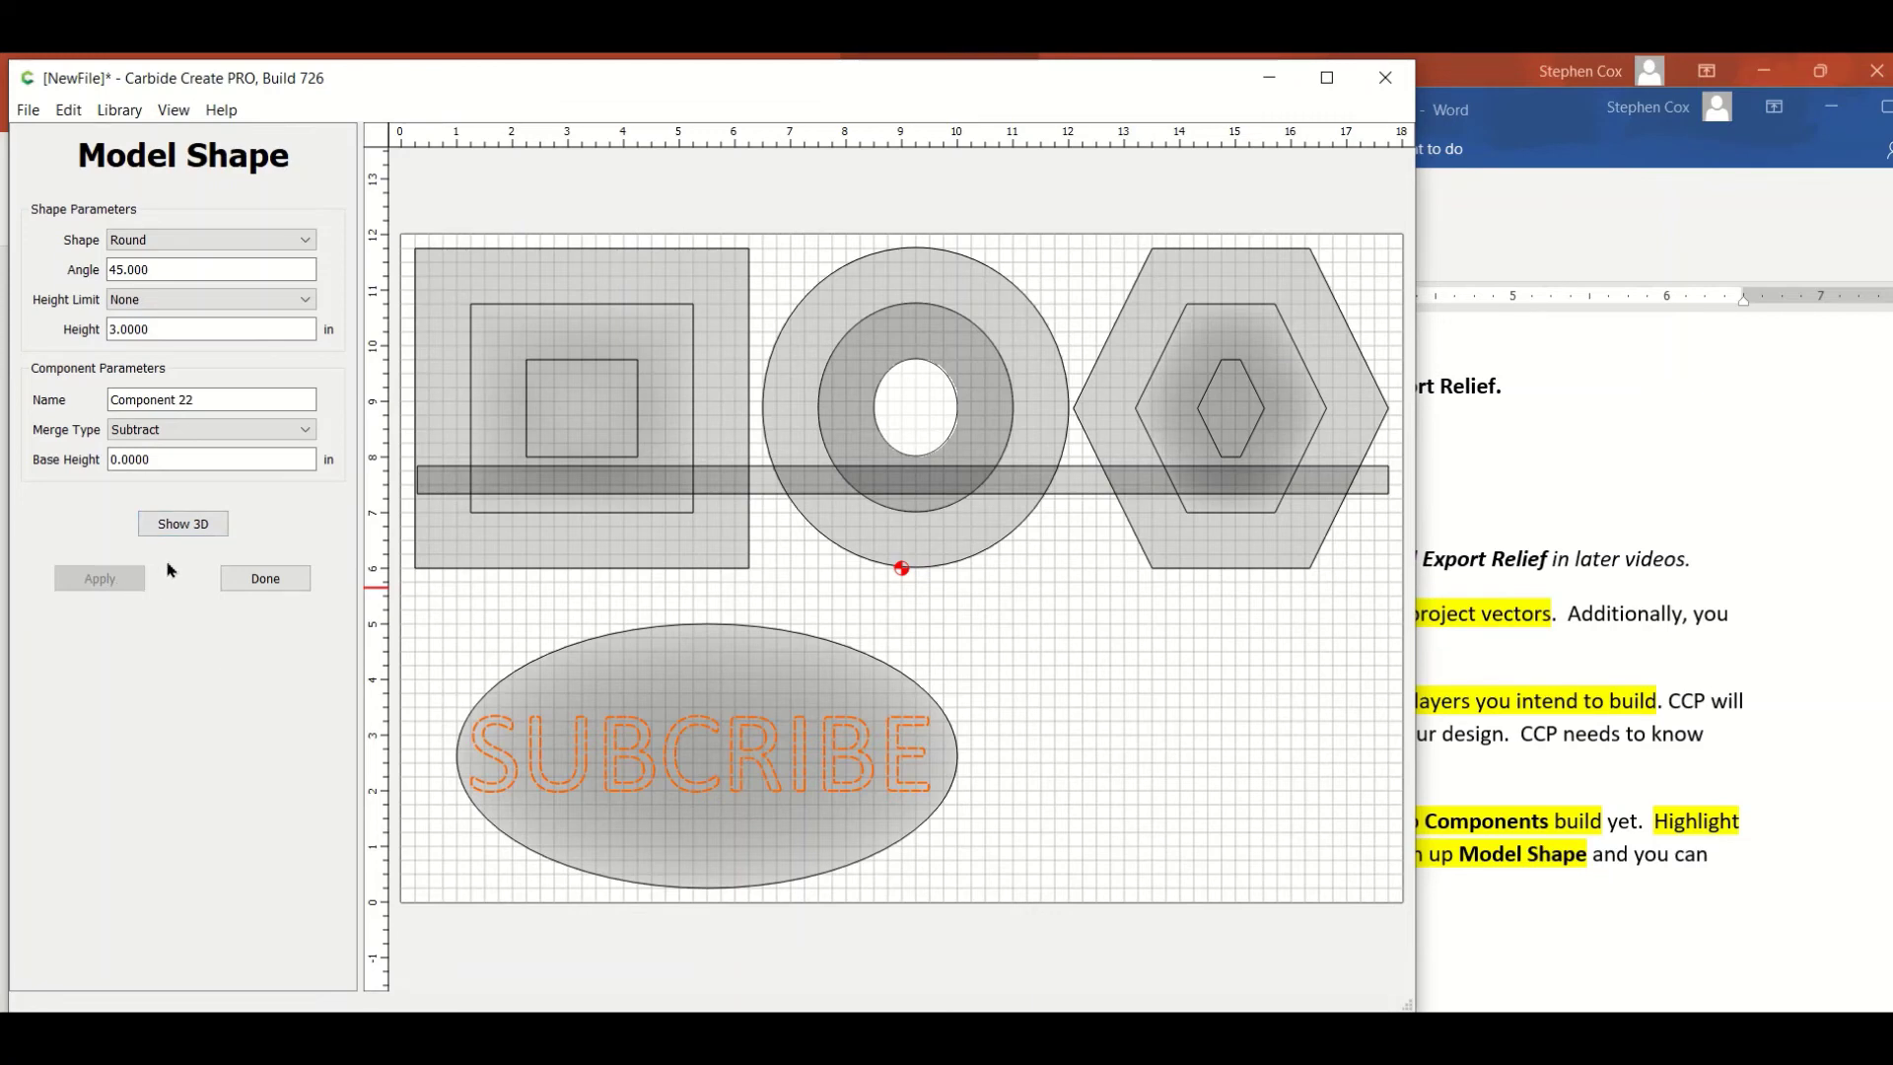
pyautogui.click(184, 526)
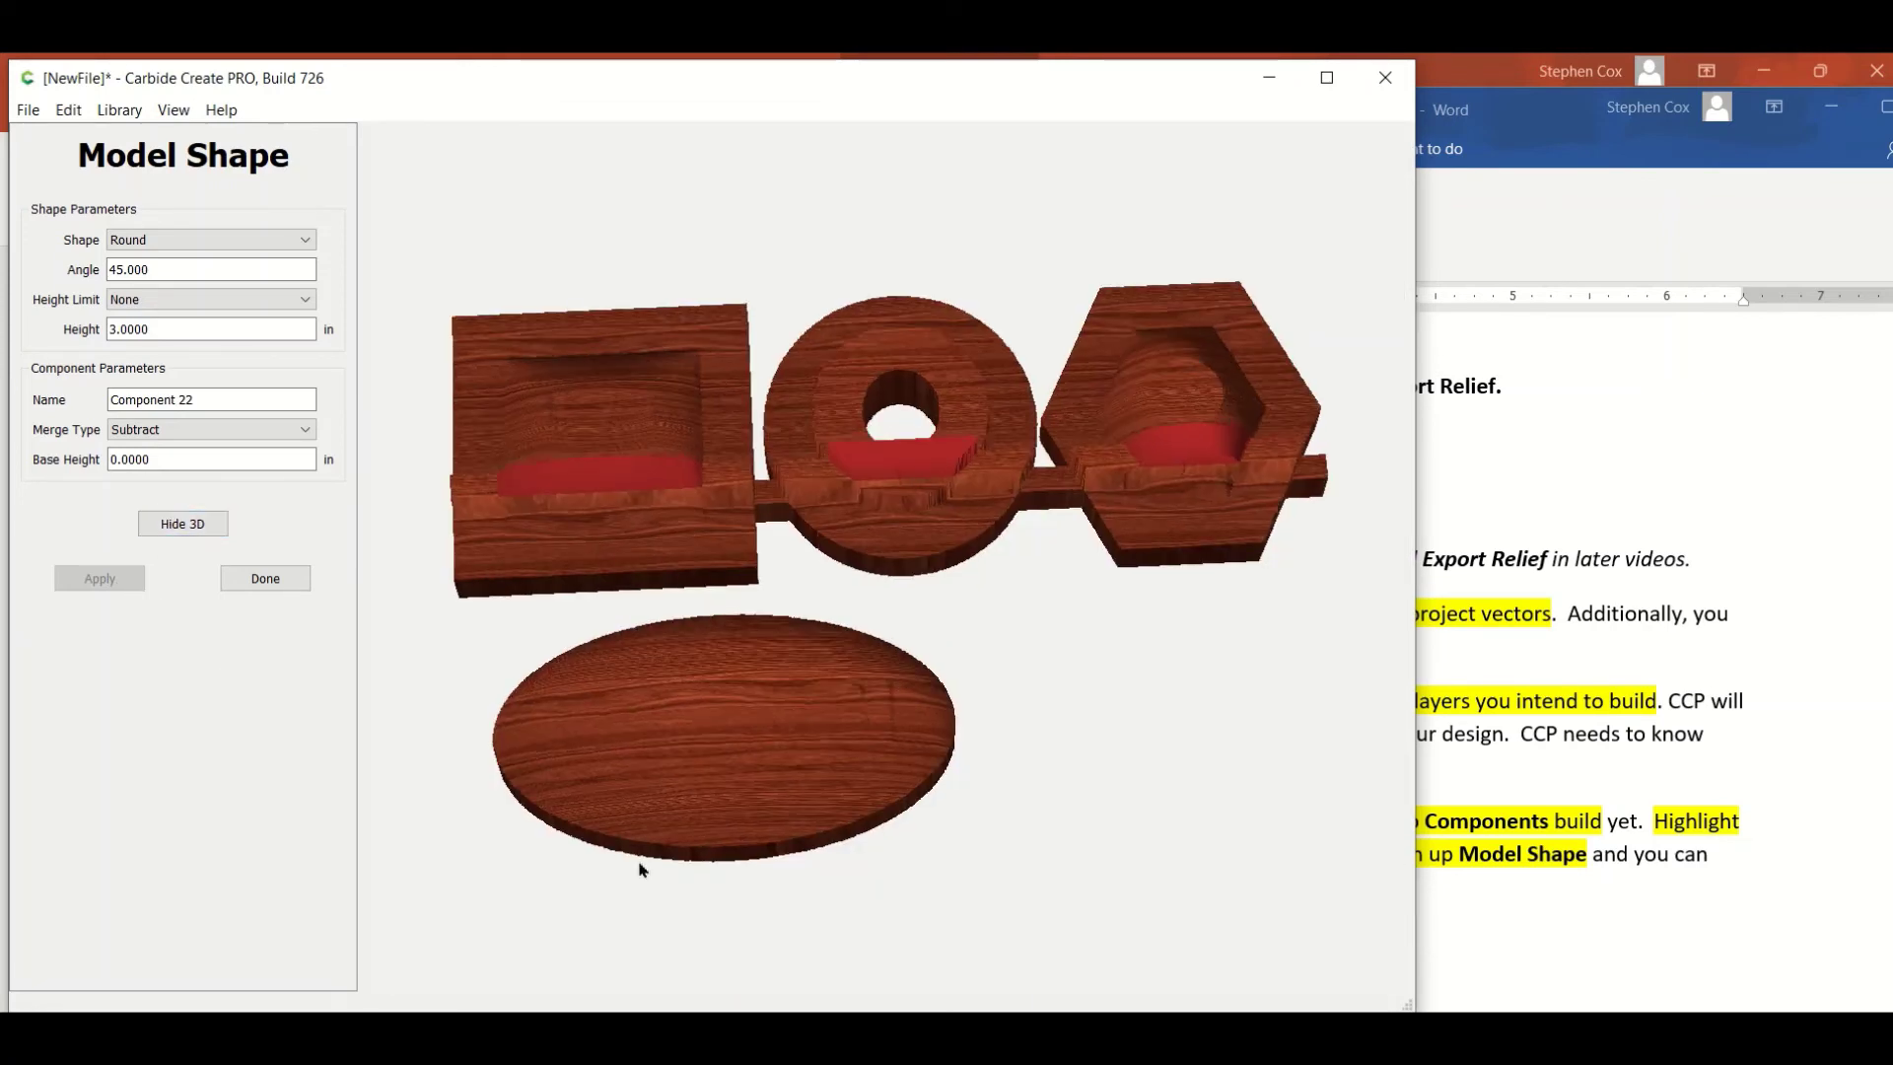
pyautogui.moveTo(660, 797); pyautogui.dragTo(757, 646)
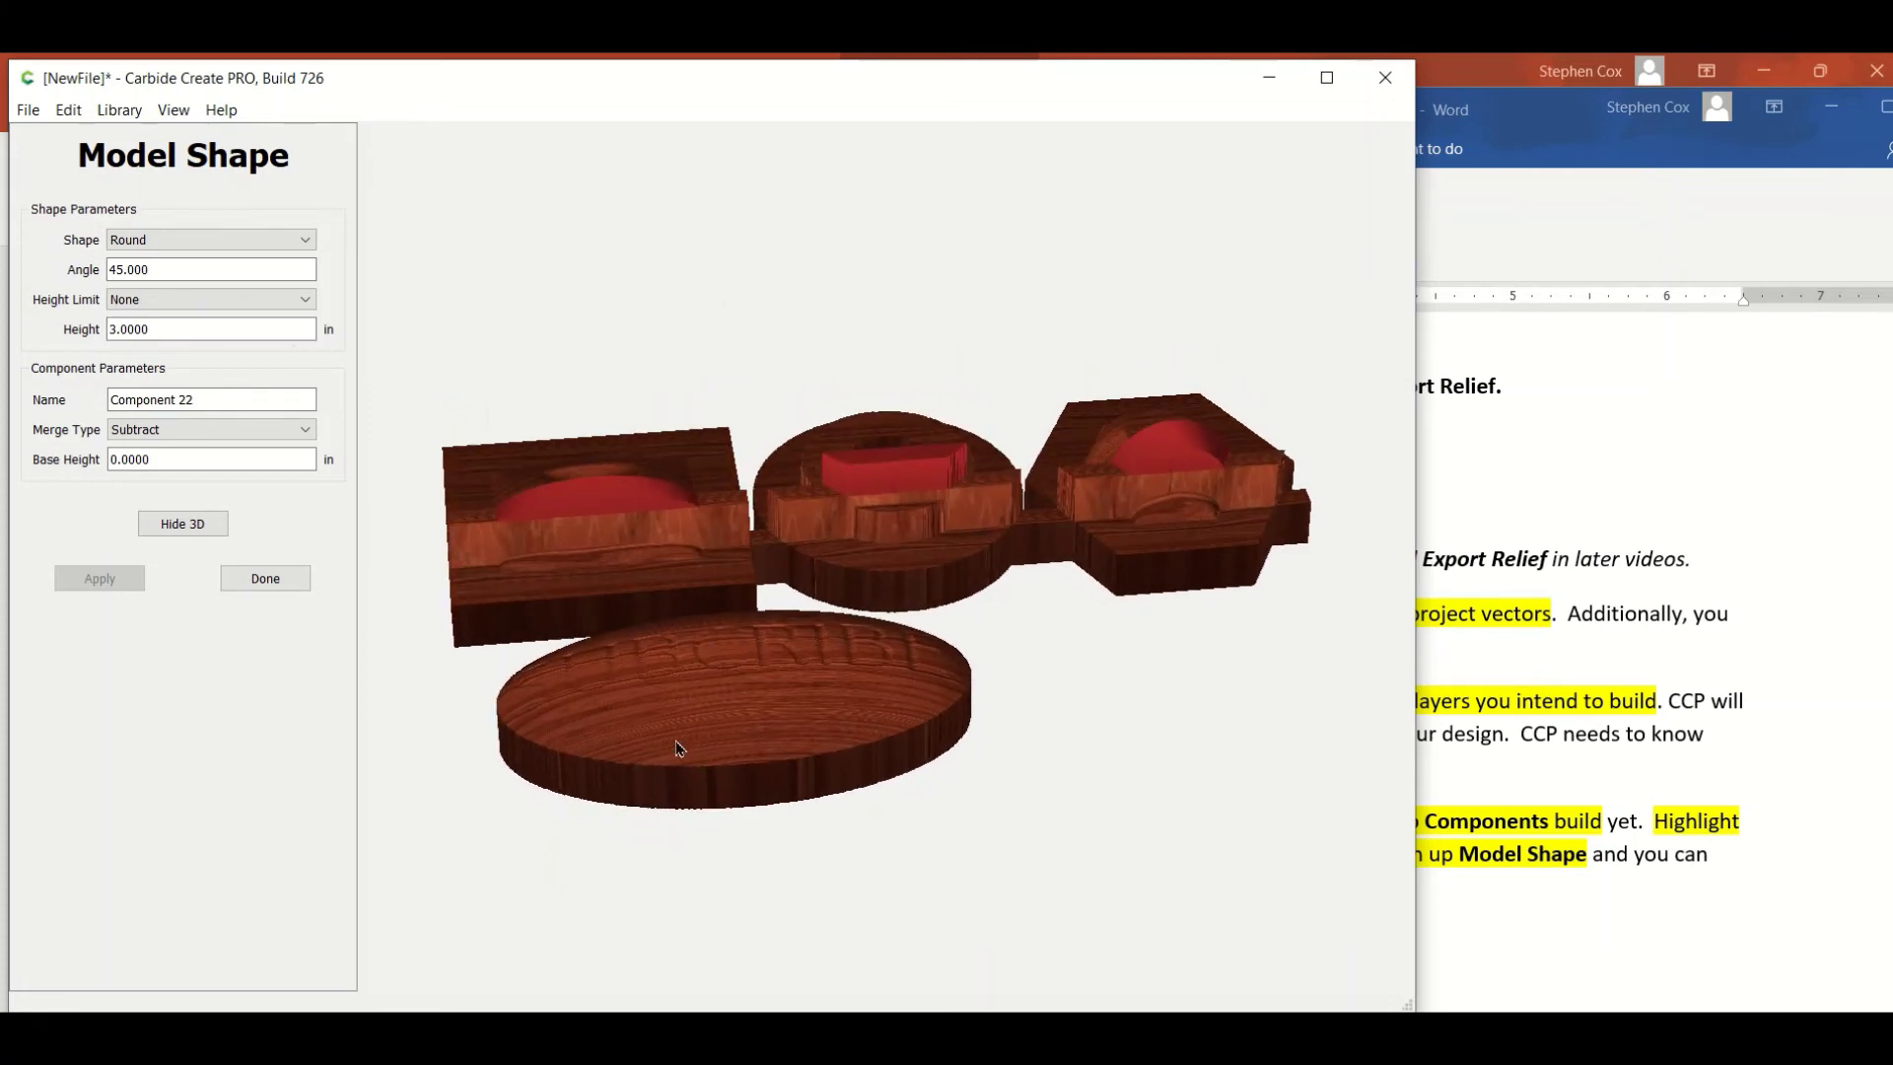
pyautogui.moveTo(654, 728); pyautogui.dragTo(663, 833)
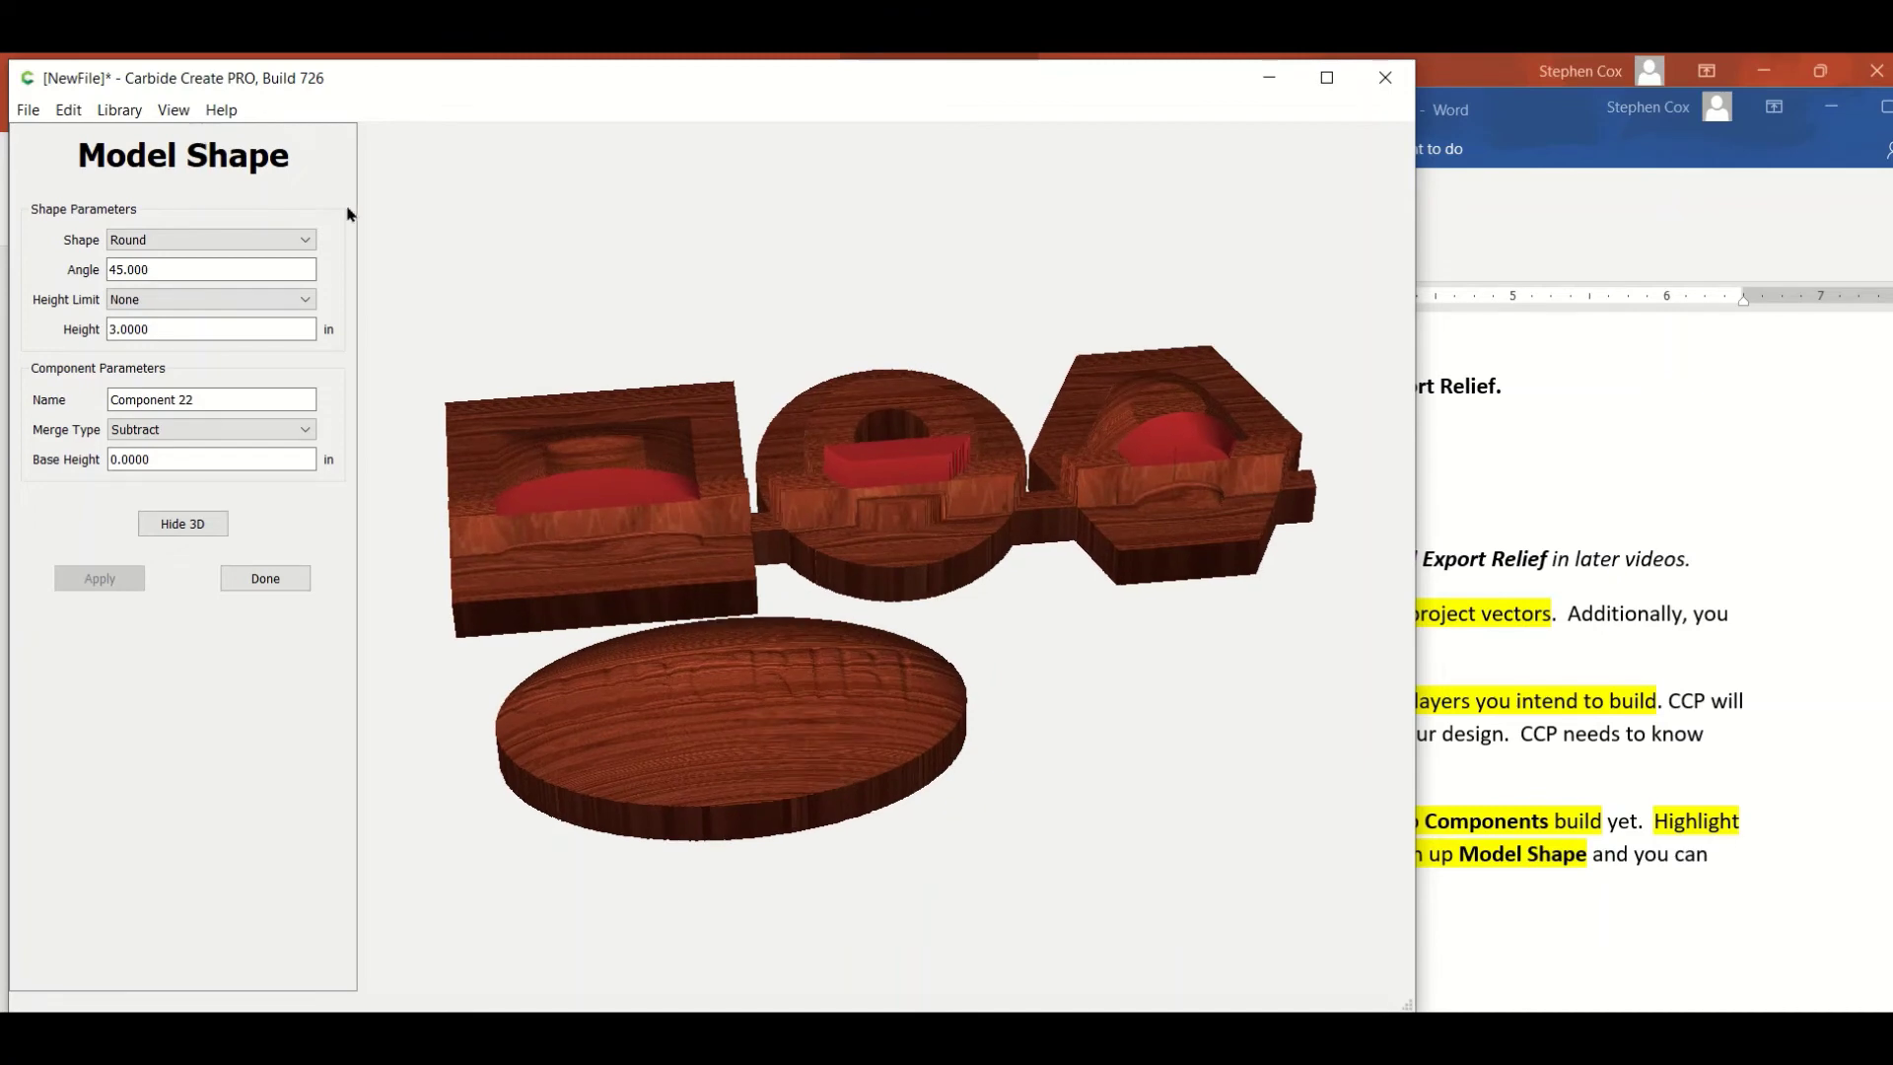
pyautogui.click(304, 239)
pyautogui.click(290, 292)
# Apply the Flat profile to the letters and check the result in 3D.
pyautogui.click(189, 524)
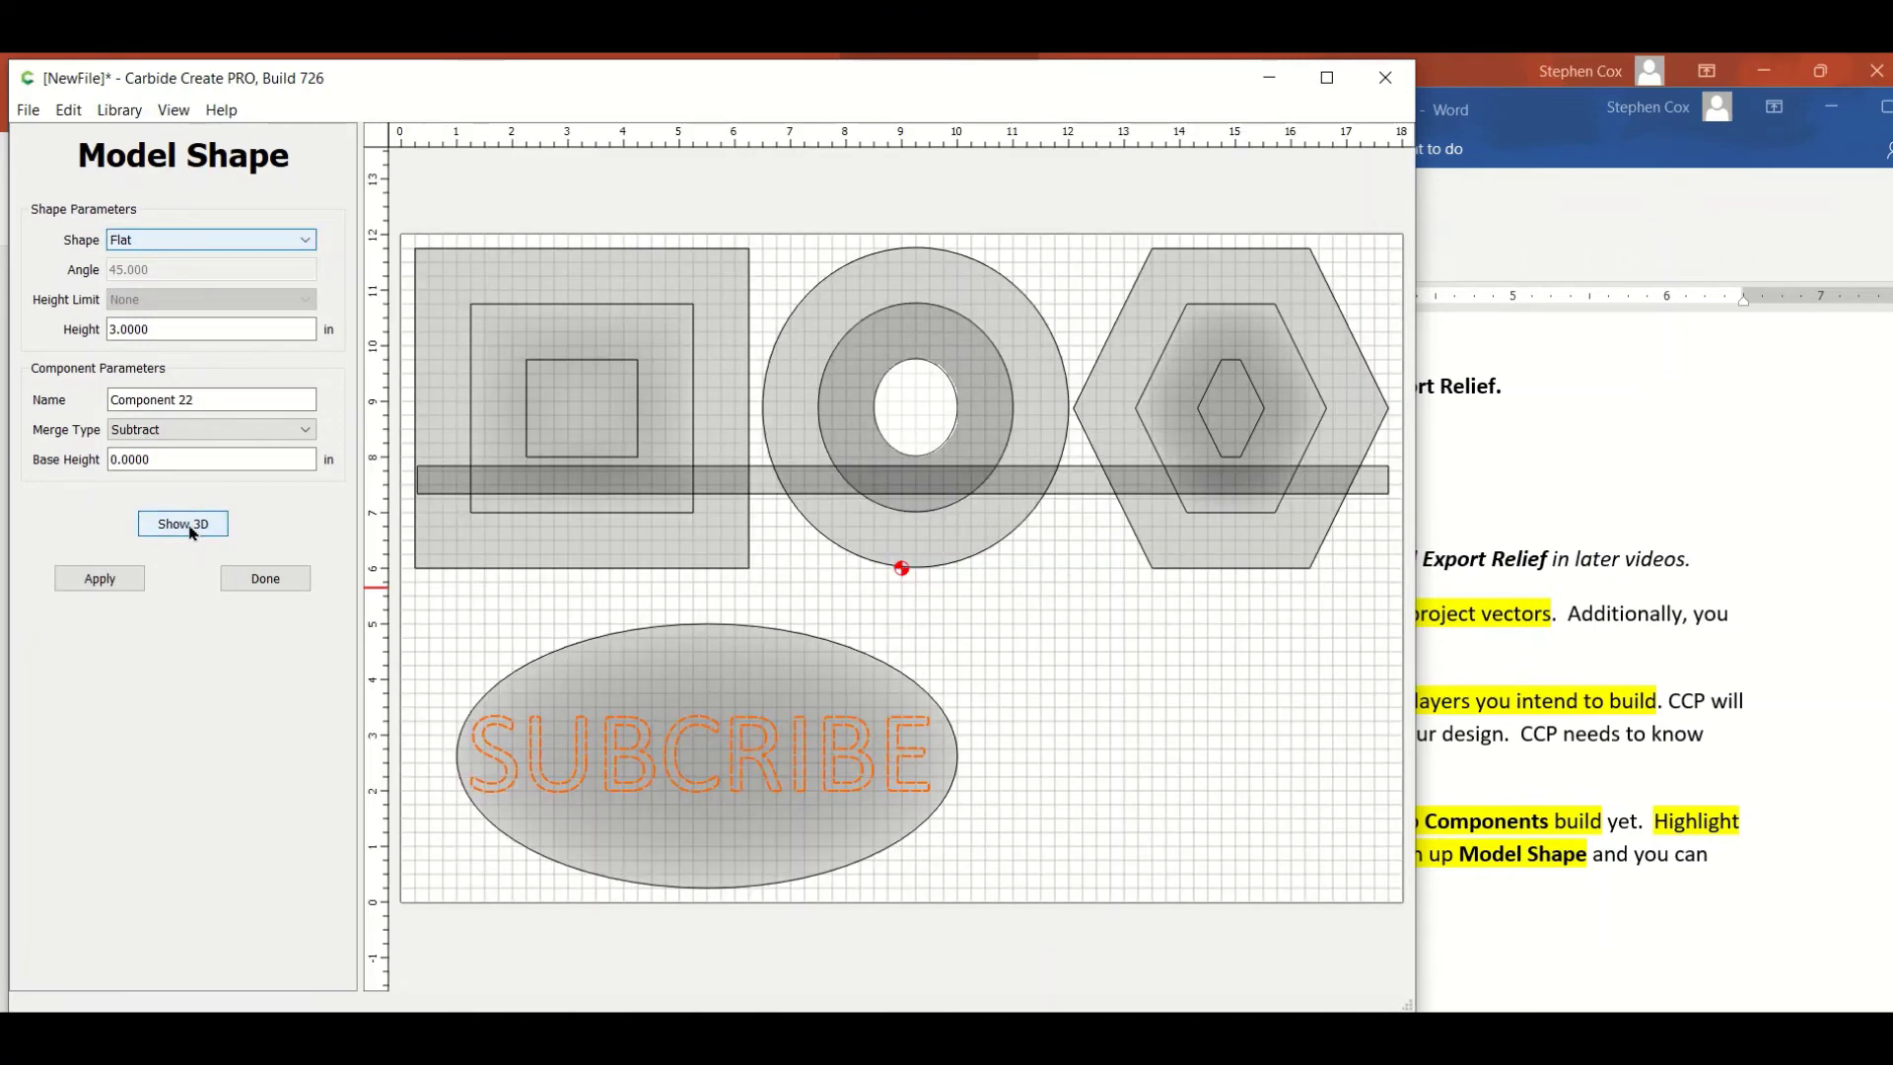
pyautogui.click(131, 583)
pyautogui.click(185, 524)
pyautogui.moveTo(680, 700); pyautogui.dragTo(741, 708)
pyautogui.moveTo(768, 791); pyautogui.dragTo(722, 946)
pyautogui.moveTo(756, 795); pyautogui.dragTo(689, 911)
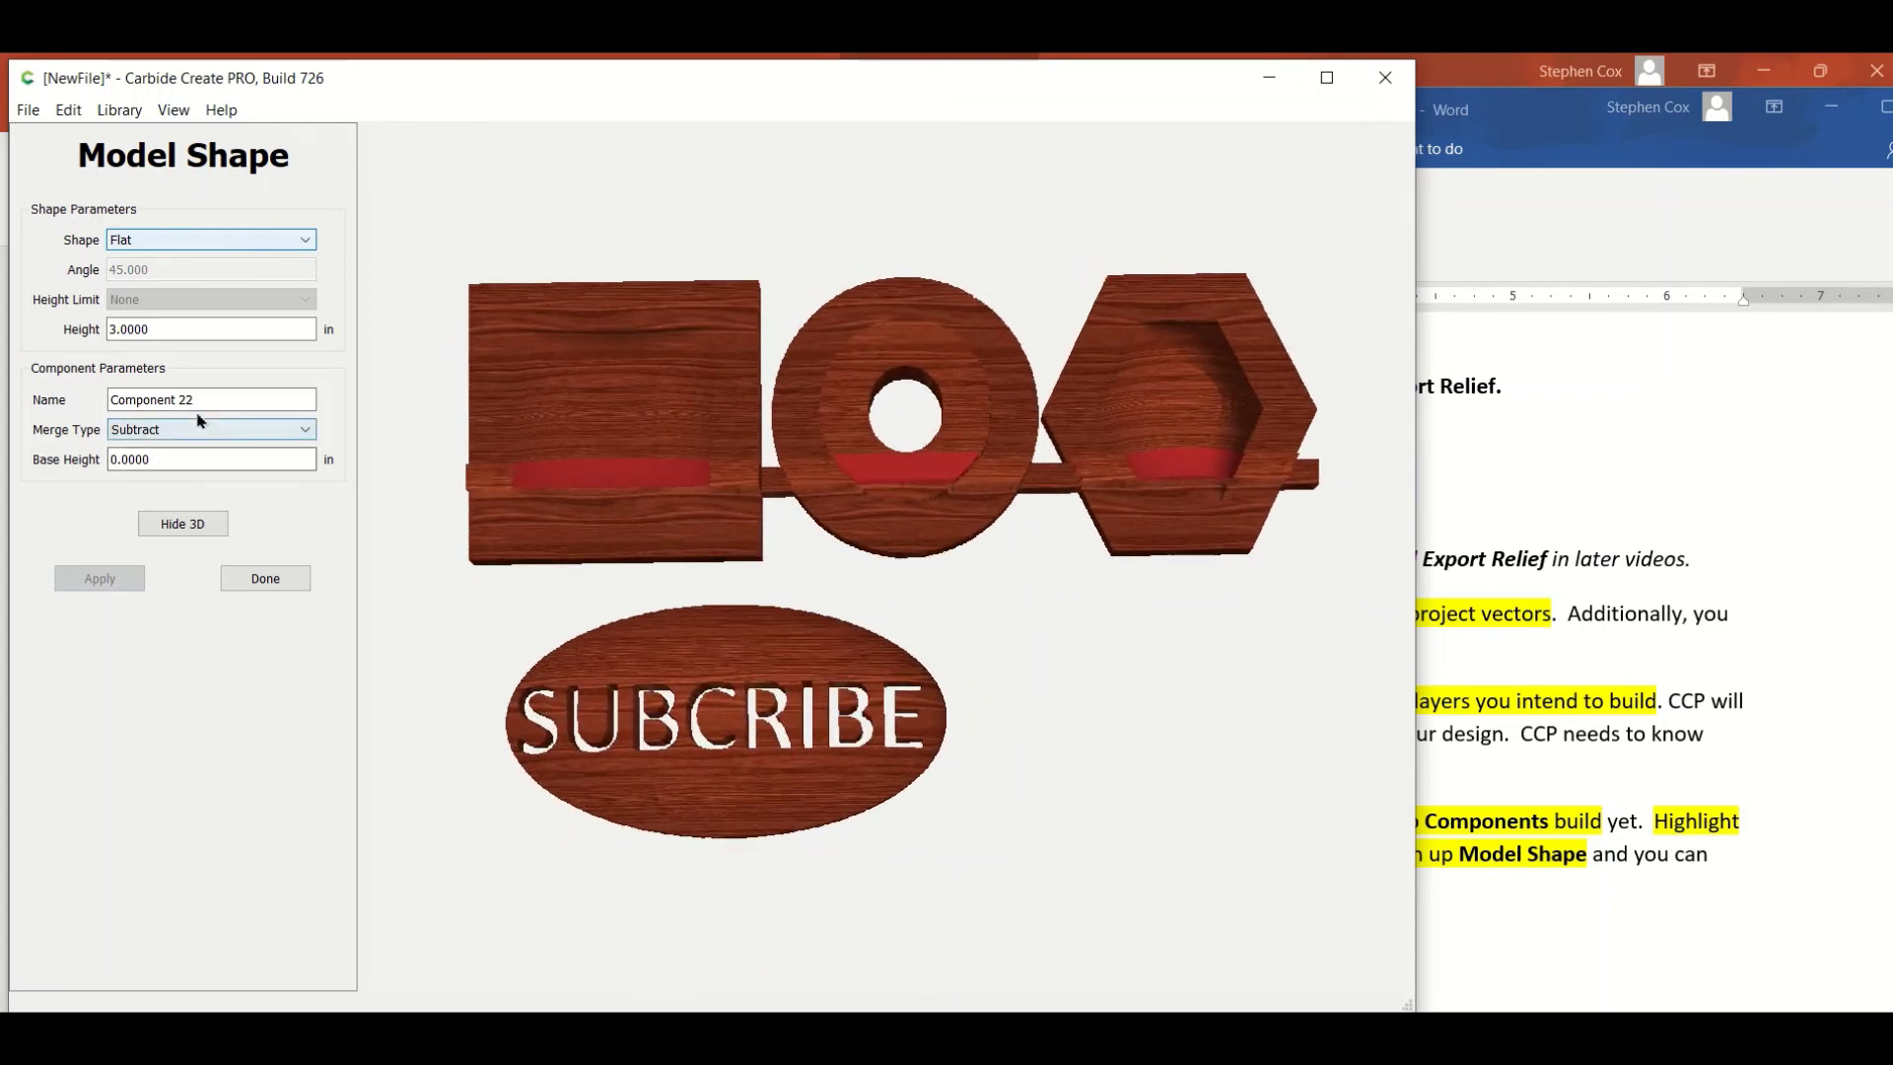
# Change the letters' merge type to Add so SUBCRIBE stands raised, and orbit to verify.
pyautogui.click(307, 438)
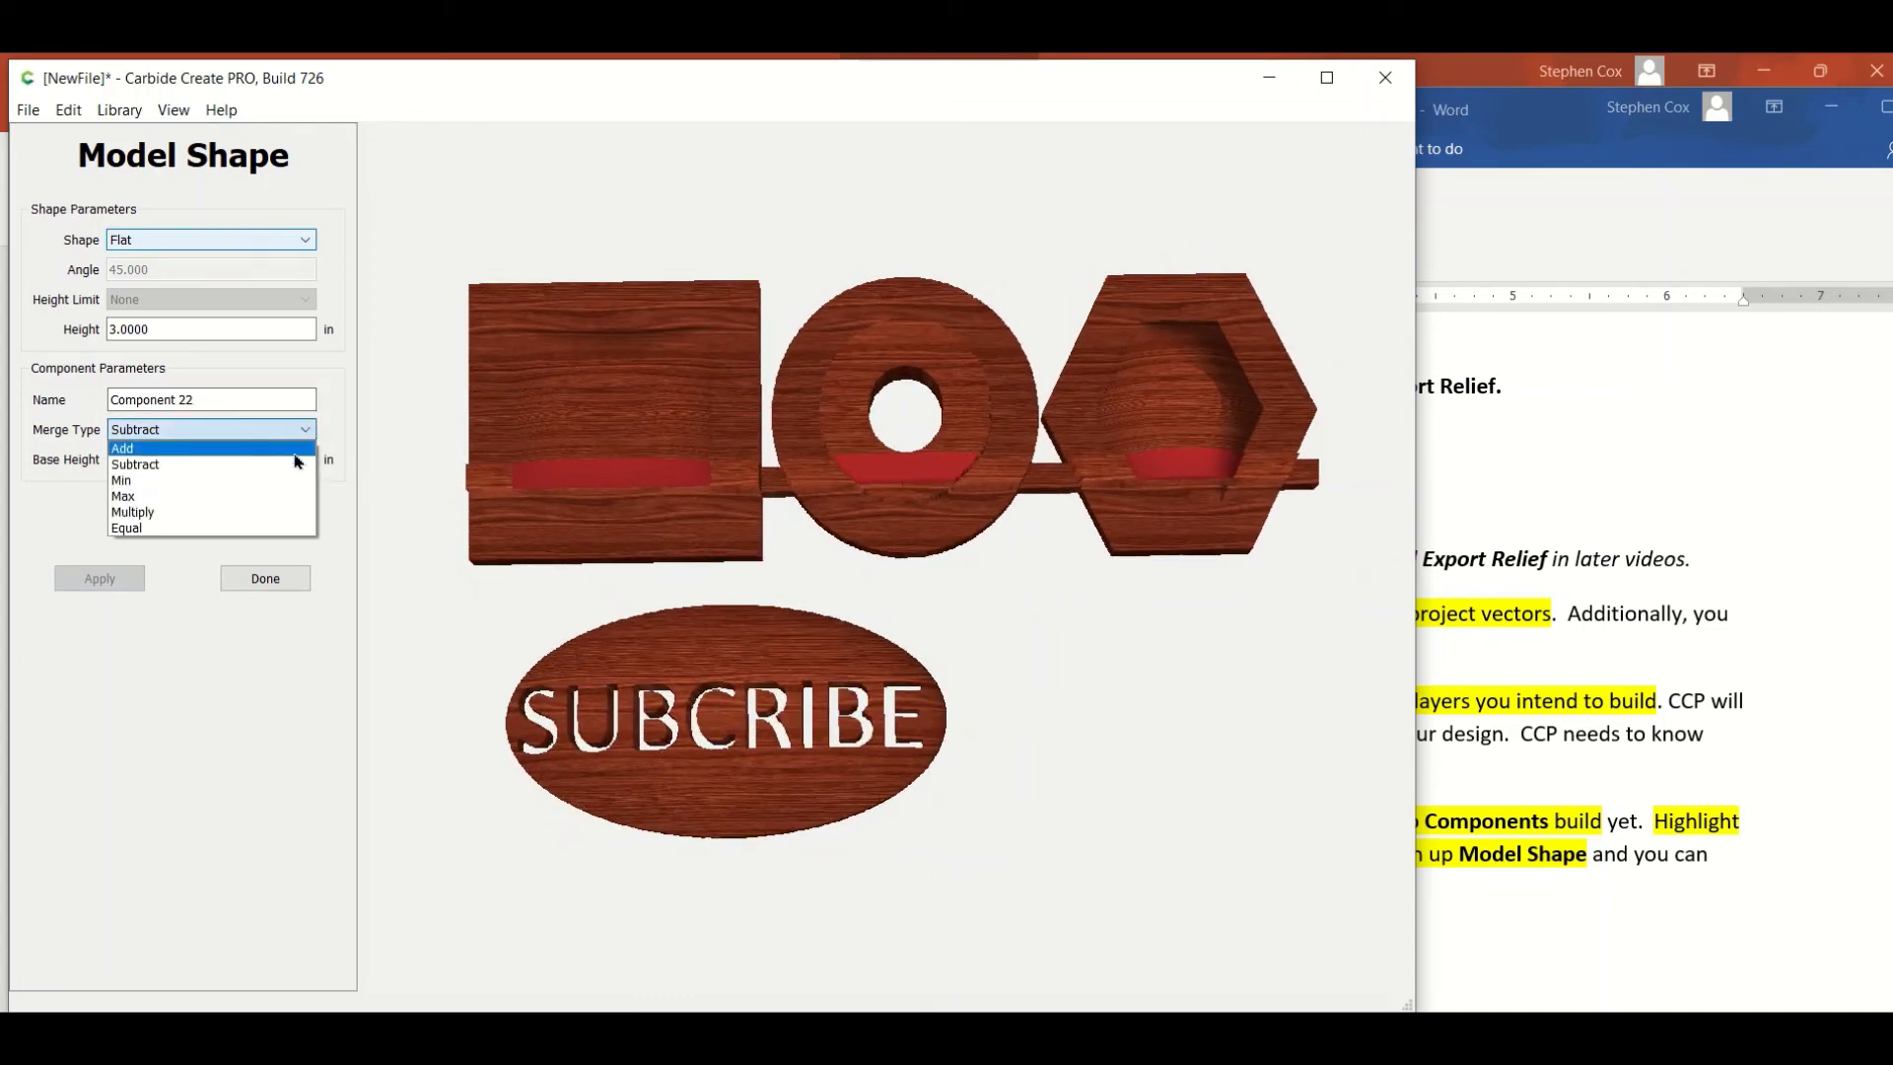
pyautogui.click(286, 448)
pyautogui.click(128, 580)
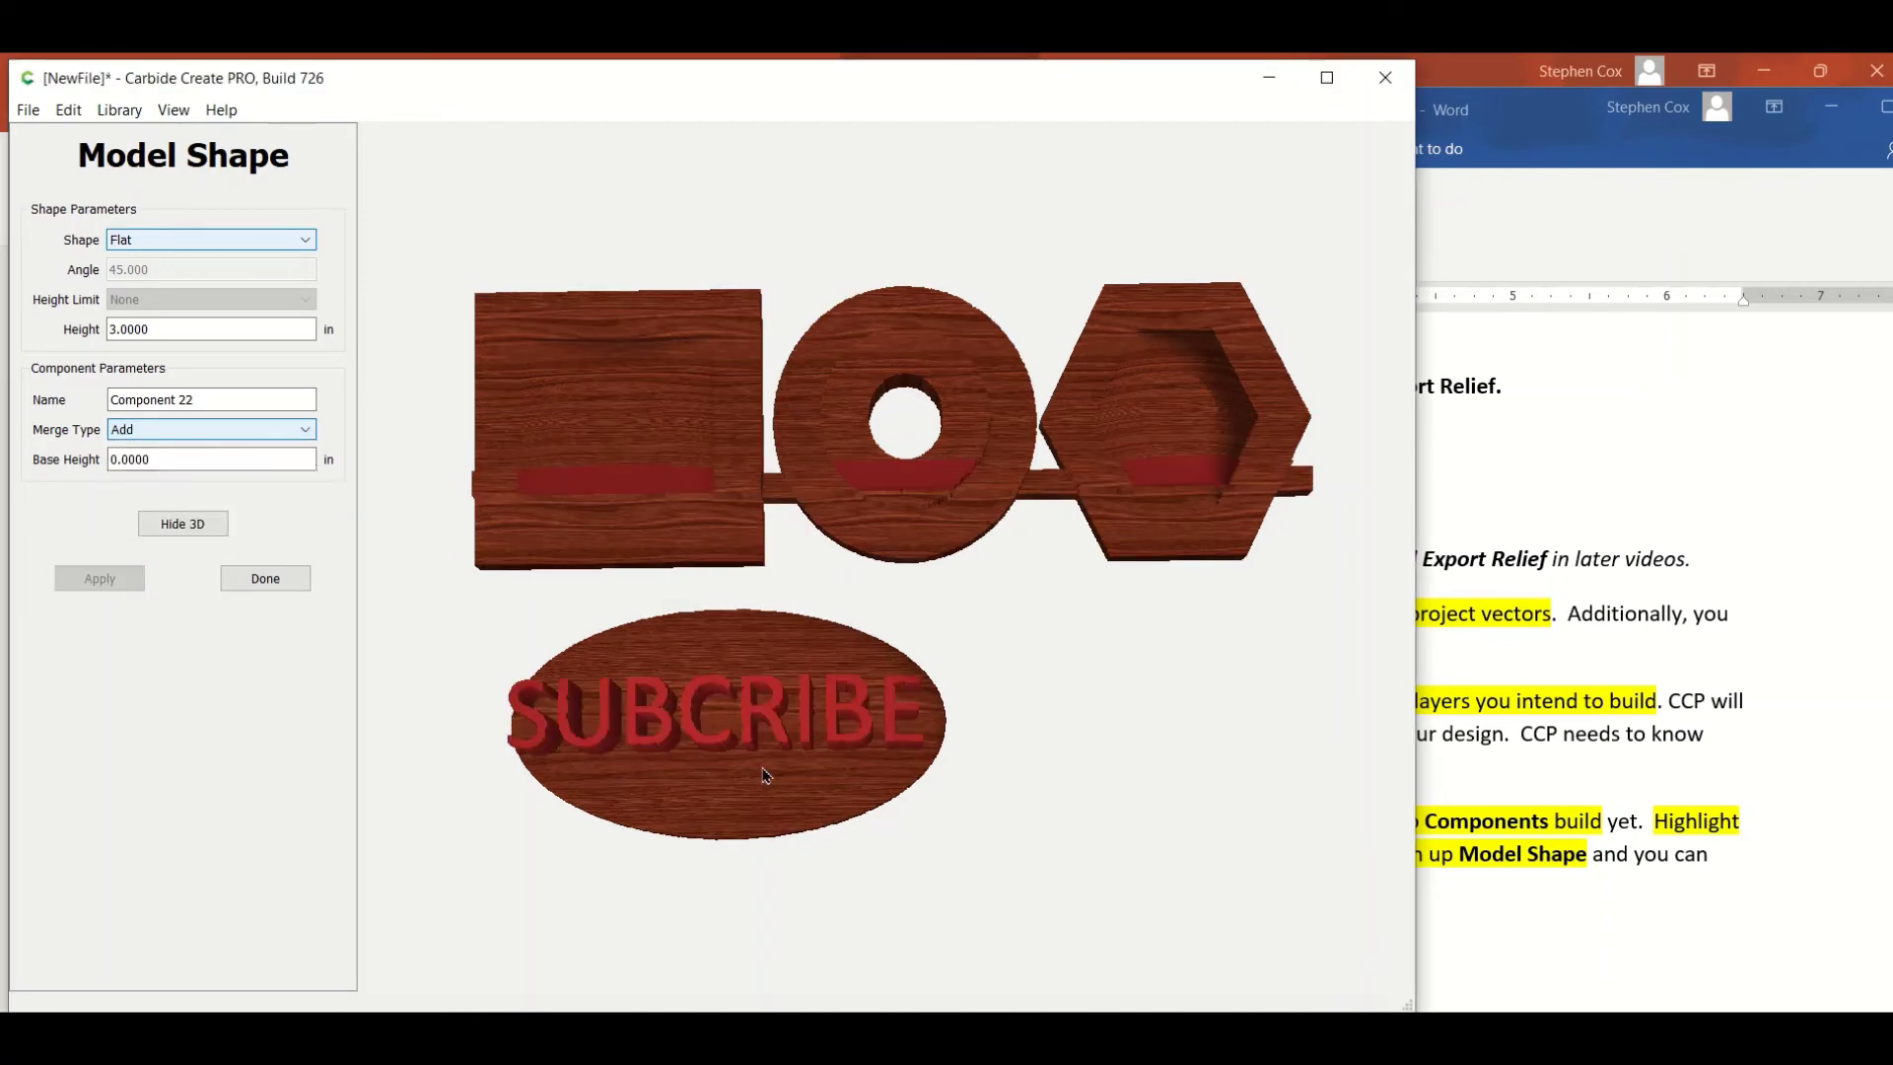
pyautogui.moveTo(760, 760); pyautogui.dragTo(816, 61)
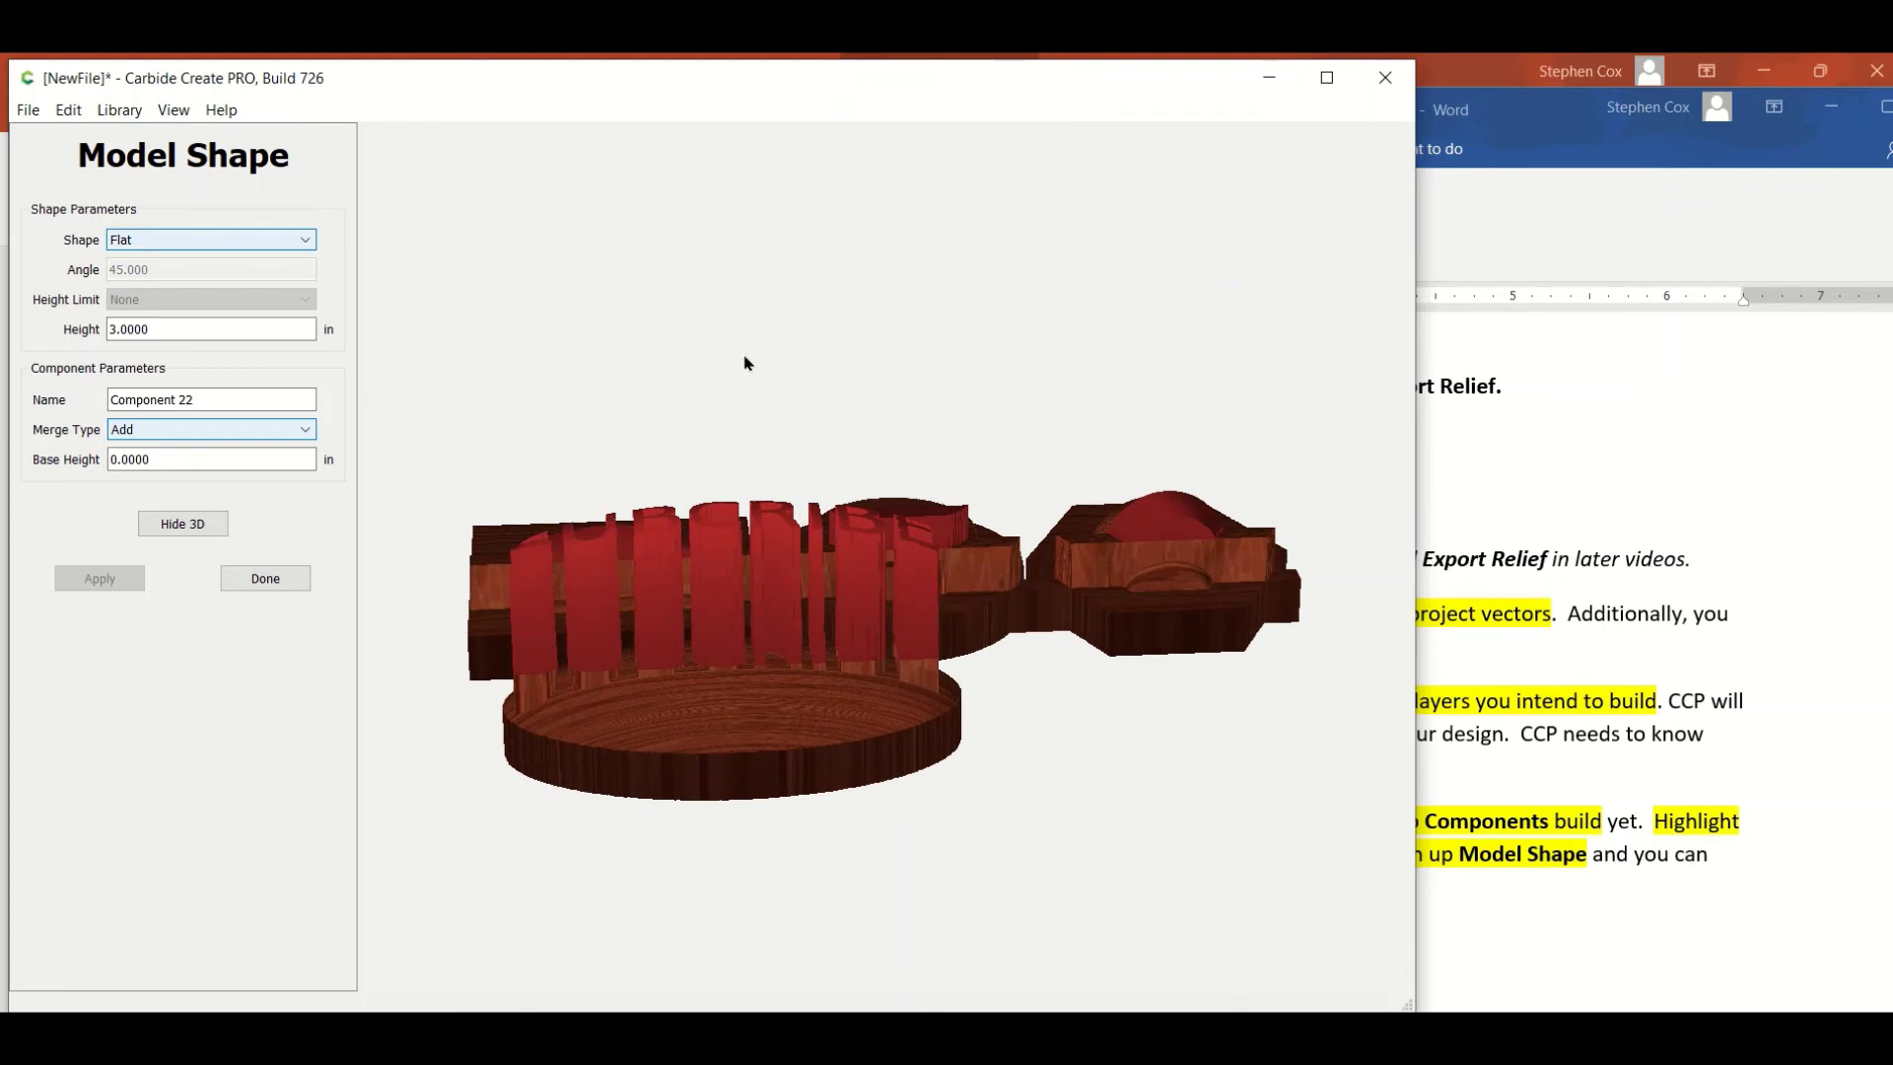
pyautogui.moveTo(744, 441); pyautogui.dragTo(733, 810)
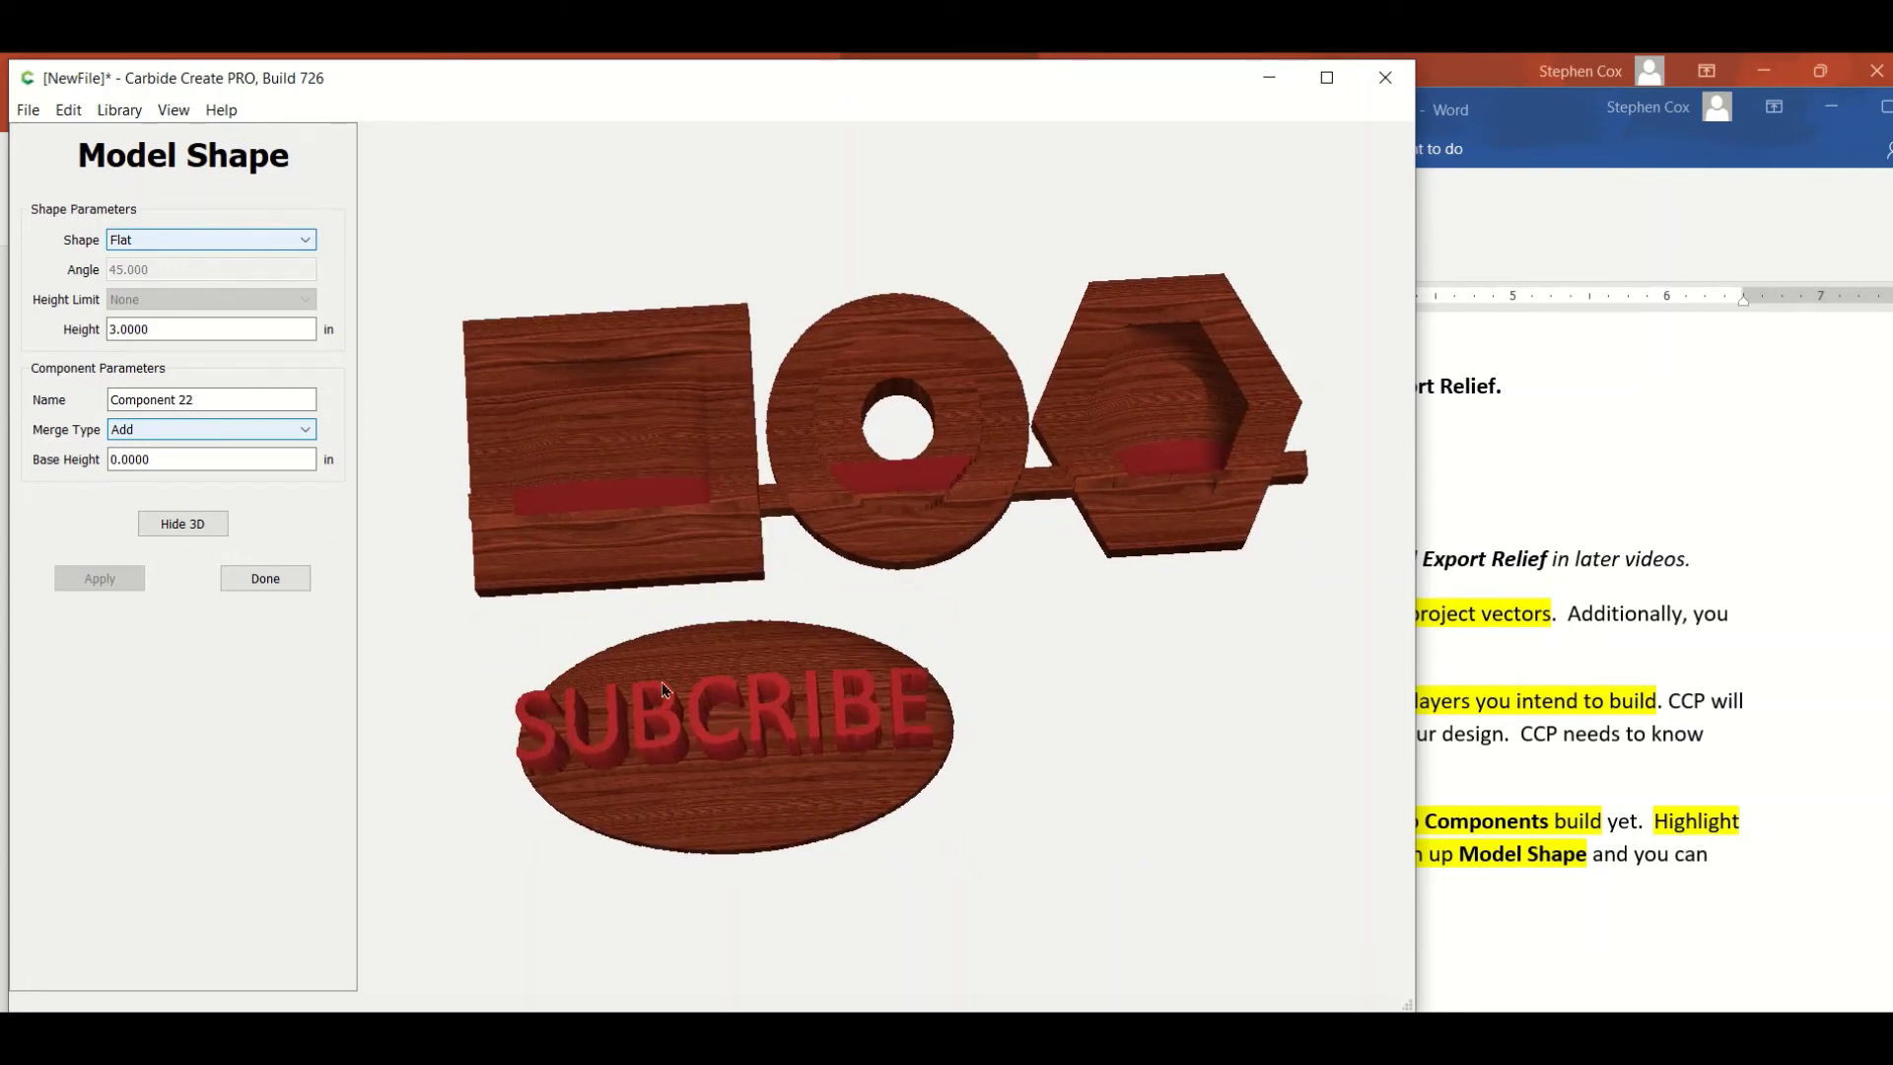
pyautogui.moveTo(786, 811); pyautogui.dragTo(826, 800)
# Scroll through the Word notes' Add Shape examples, then close Carbide Create's shape settings.
pyautogui.click(1594, 507)
pyautogui.scroll(-20, 1231, 684)
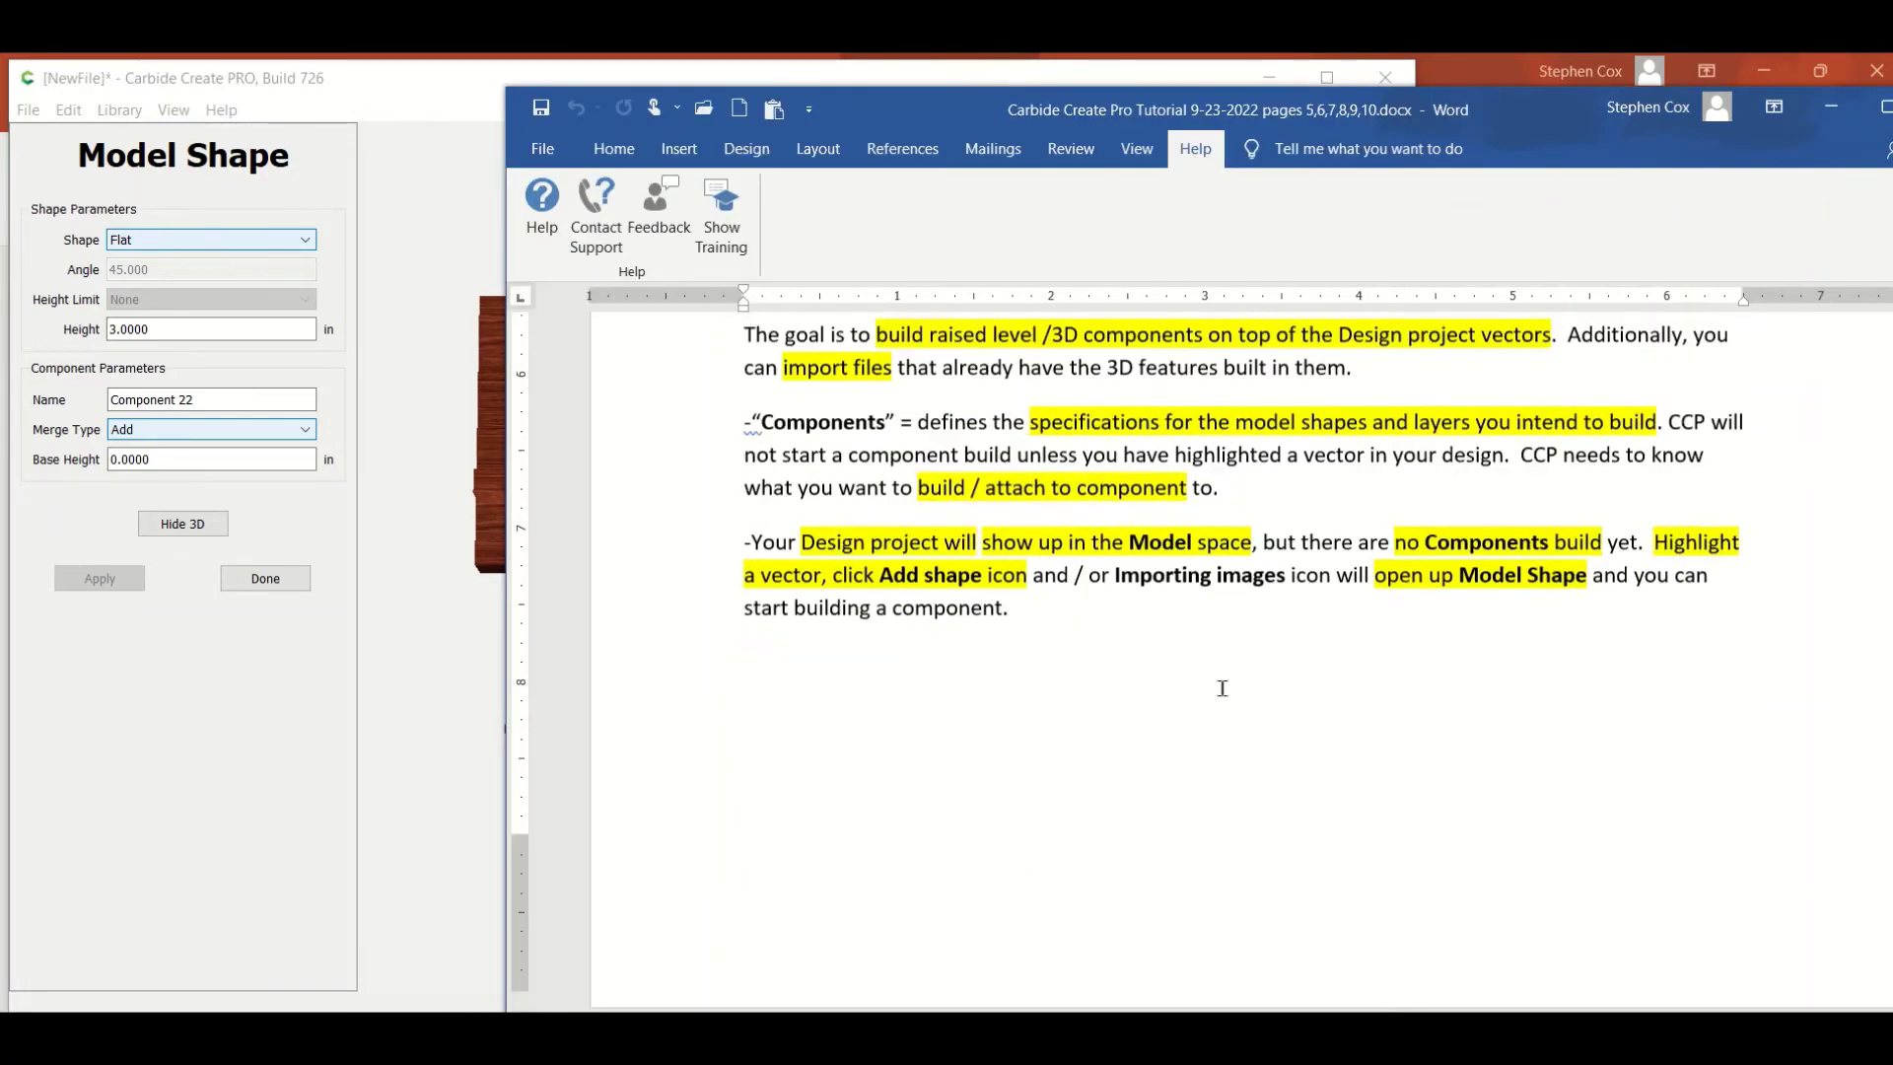
pyautogui.scroll(-5, 1221, 688)
pyautogui.scroll(6, 1372, 712)
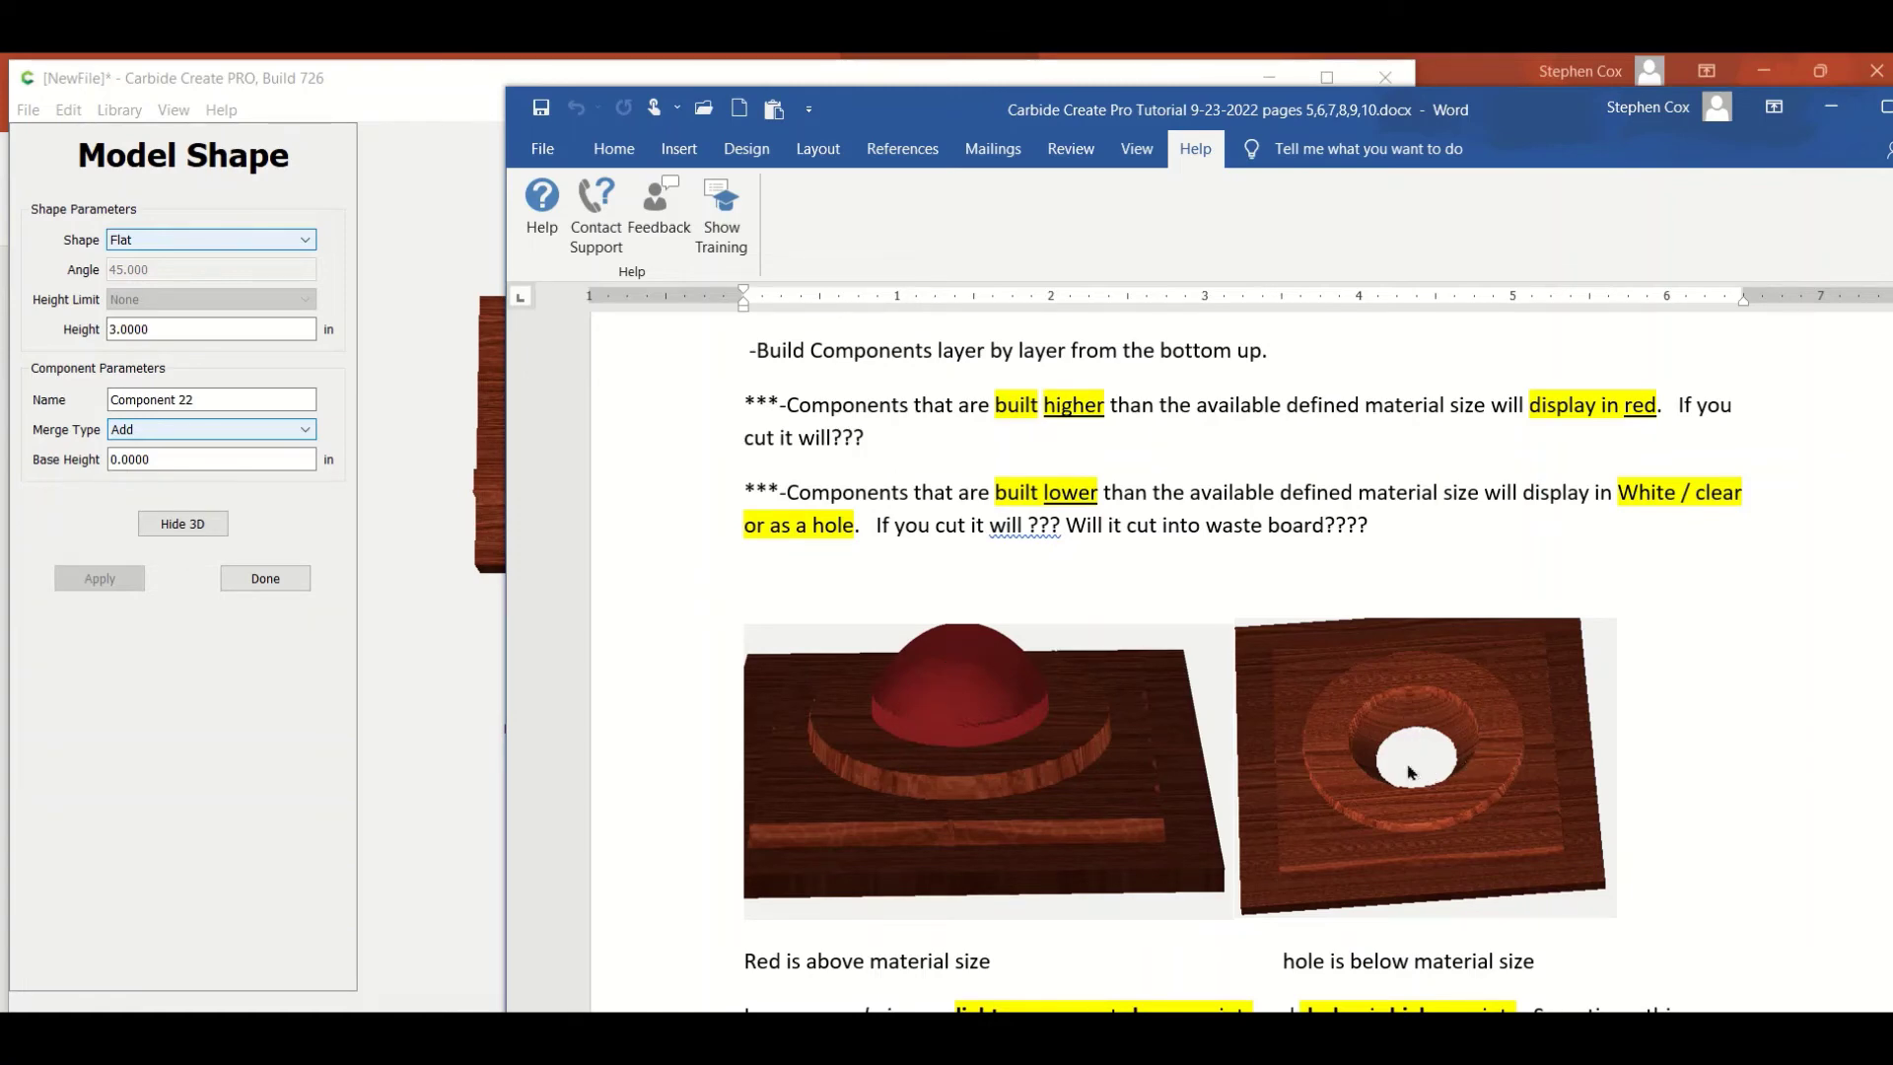
pyautogui.scroll(-5, 1404, 754)
pyautogui.scroll(-7, 1398, 756)
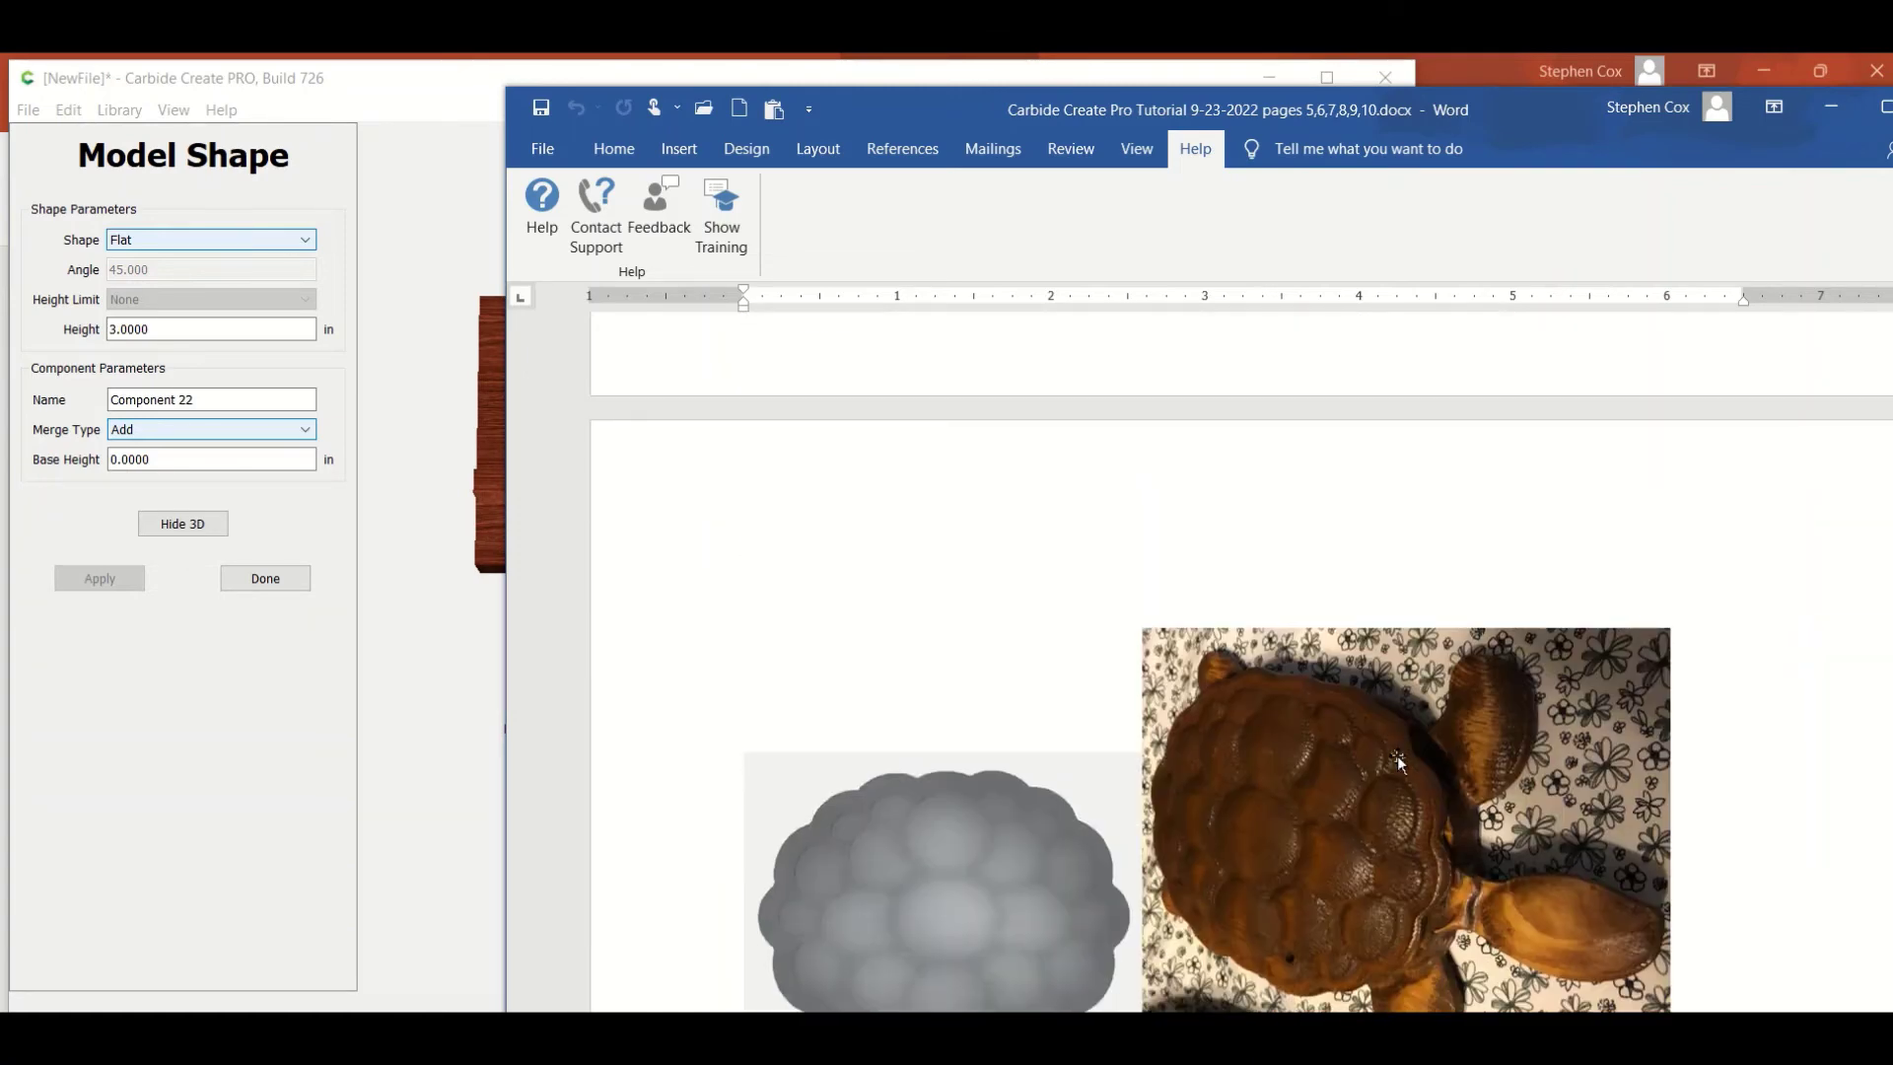
pyautogui.scroll(-4, 1398, 756)
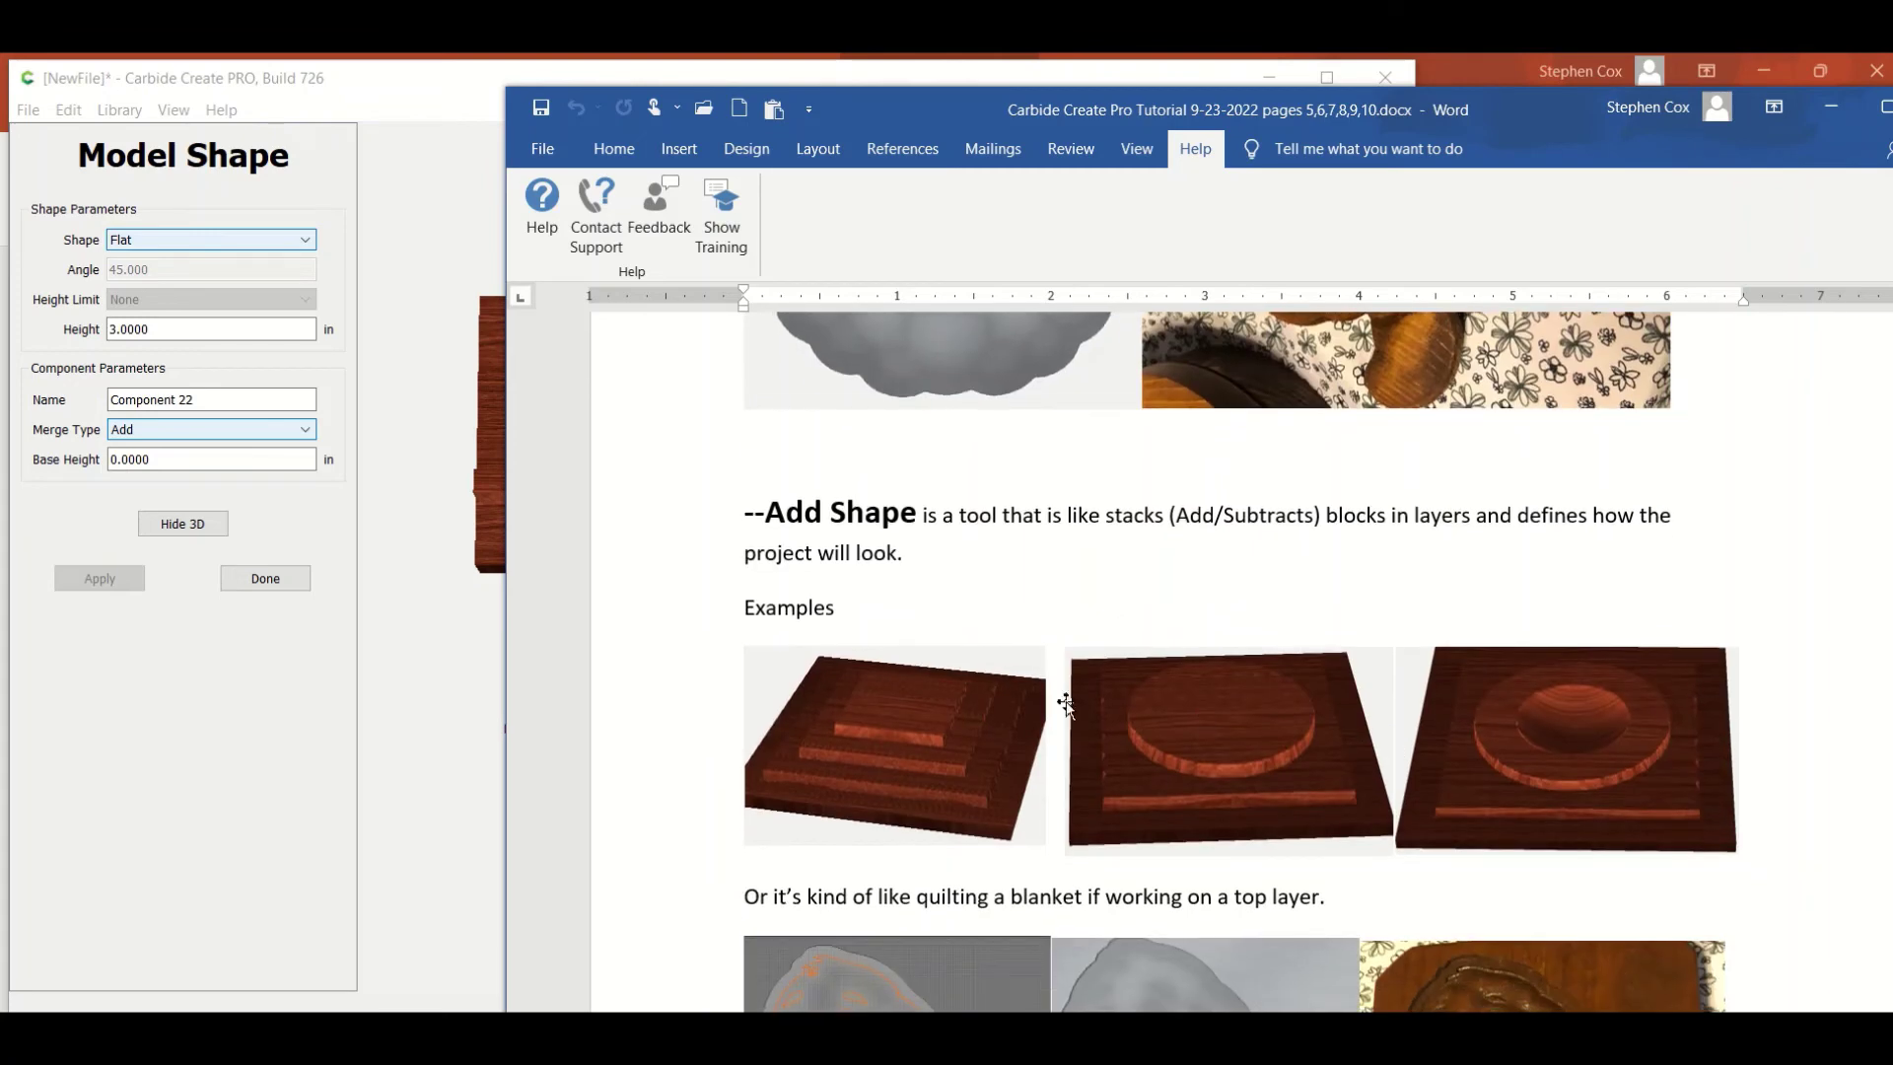
pyautogui.scroll(-3, 1032, 761)
pyautogui.scroll(5, 1035, 710)
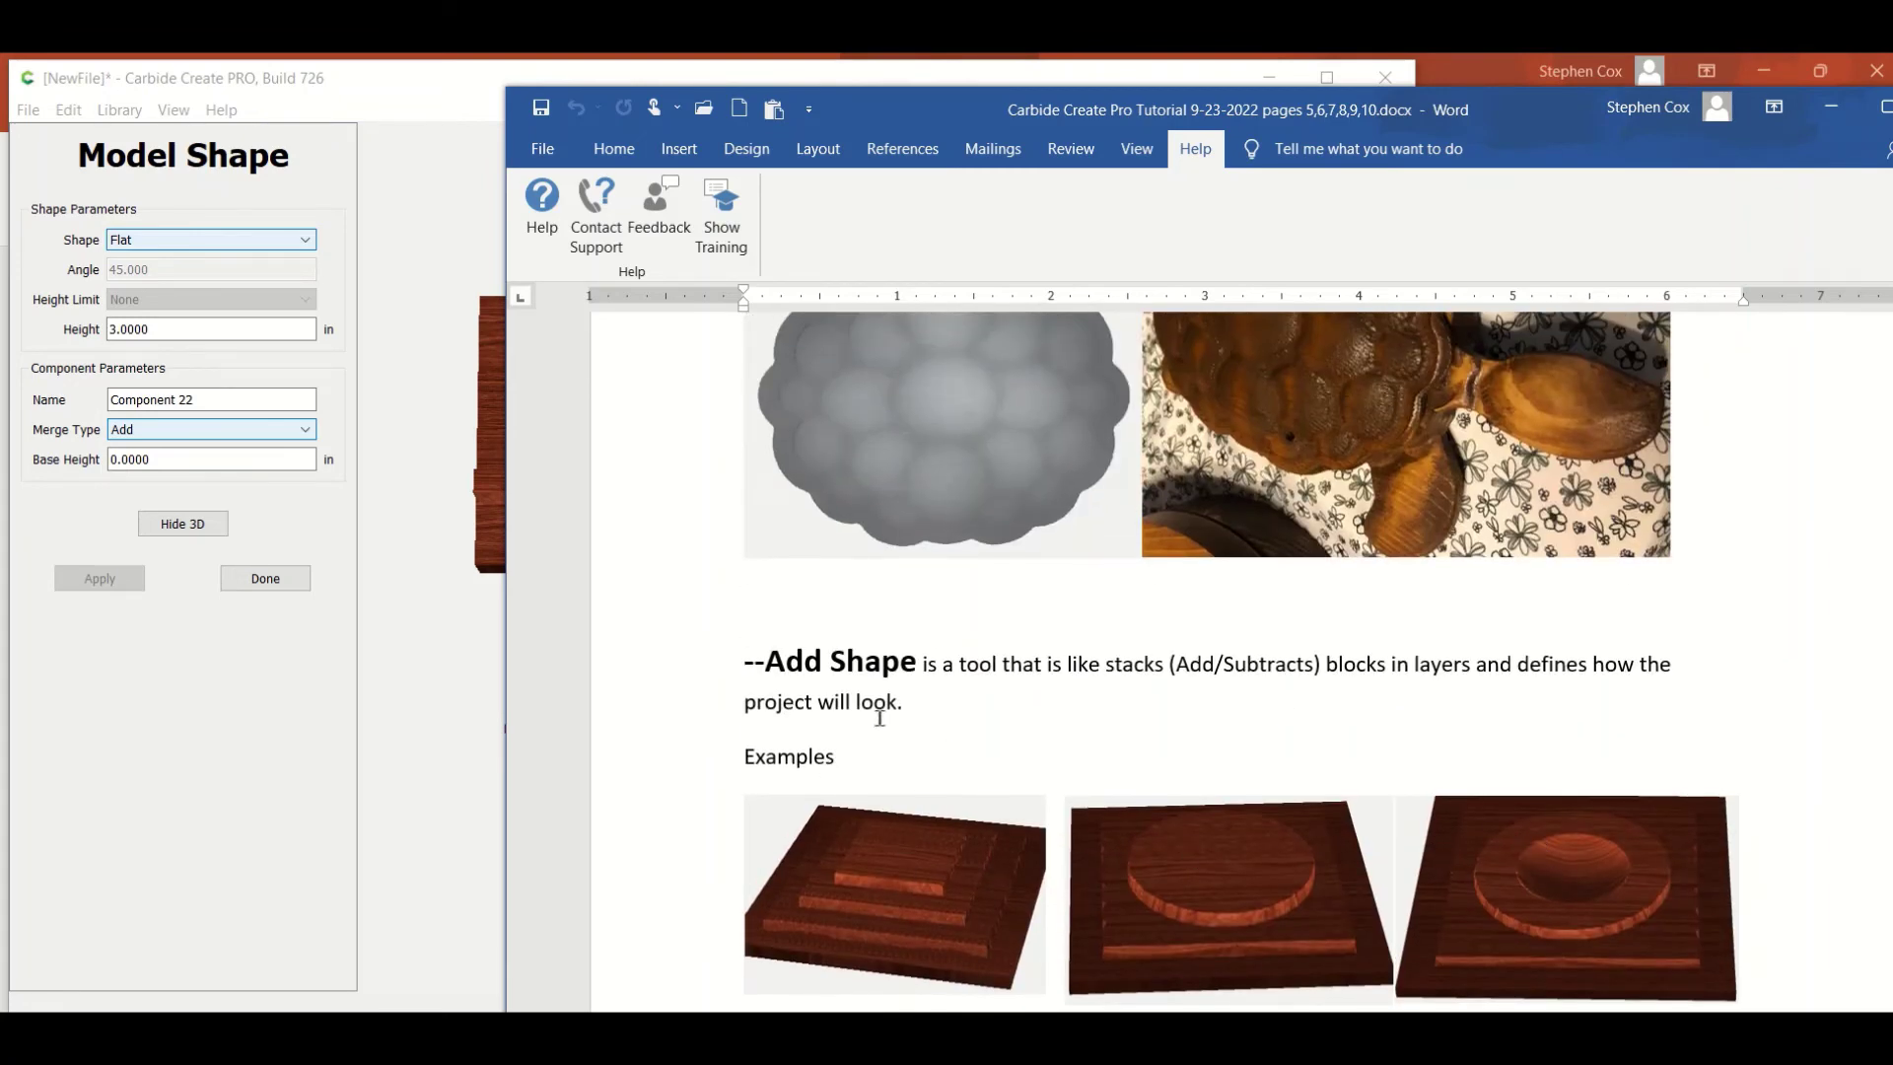
pyautogui.click(265, 578)
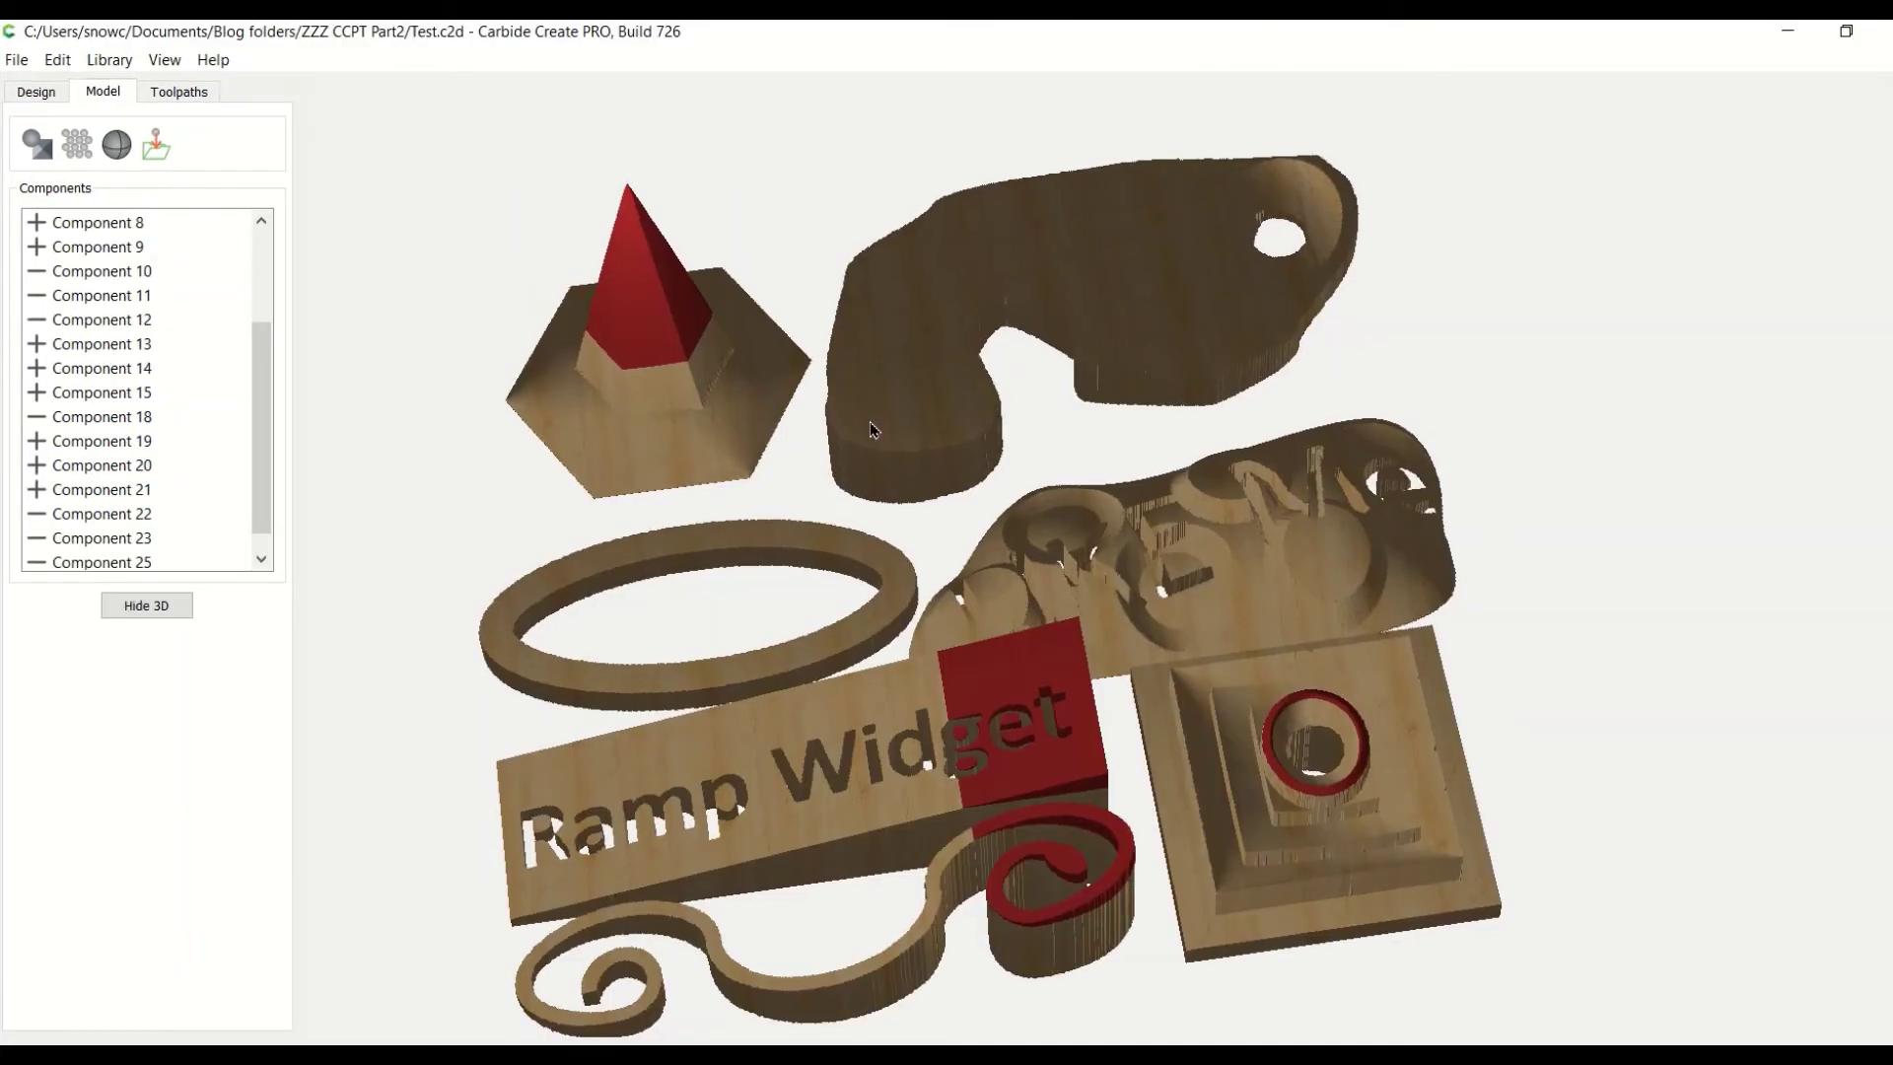
# Orbit, pan and zoom the Test.c2d 3D preview to inspect the Ramp Widget sign, ring and hexagon.
pyautogui.moveTo(870, 422); pyautogui.dragTo(441, 406)
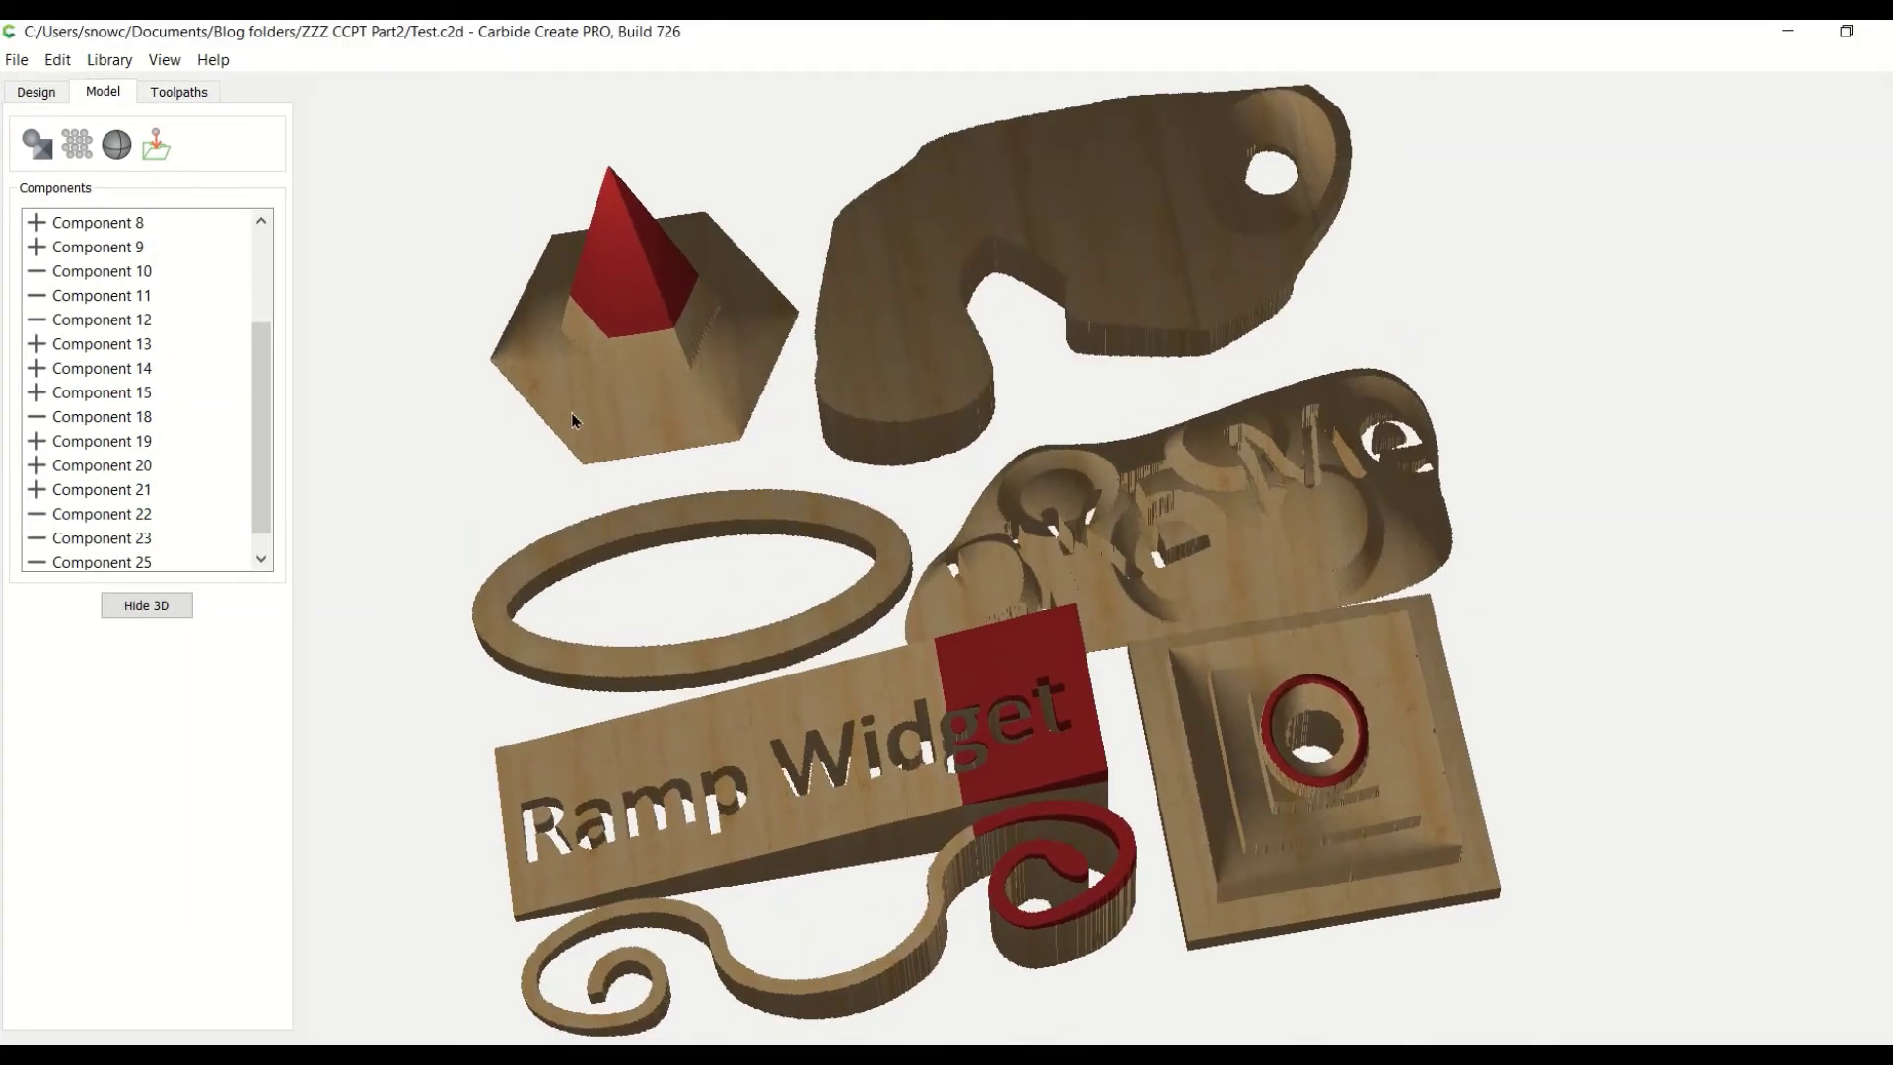
pyautogui.moveTo(392, 392); pyautogui.dragTo(506, 426, button='right')
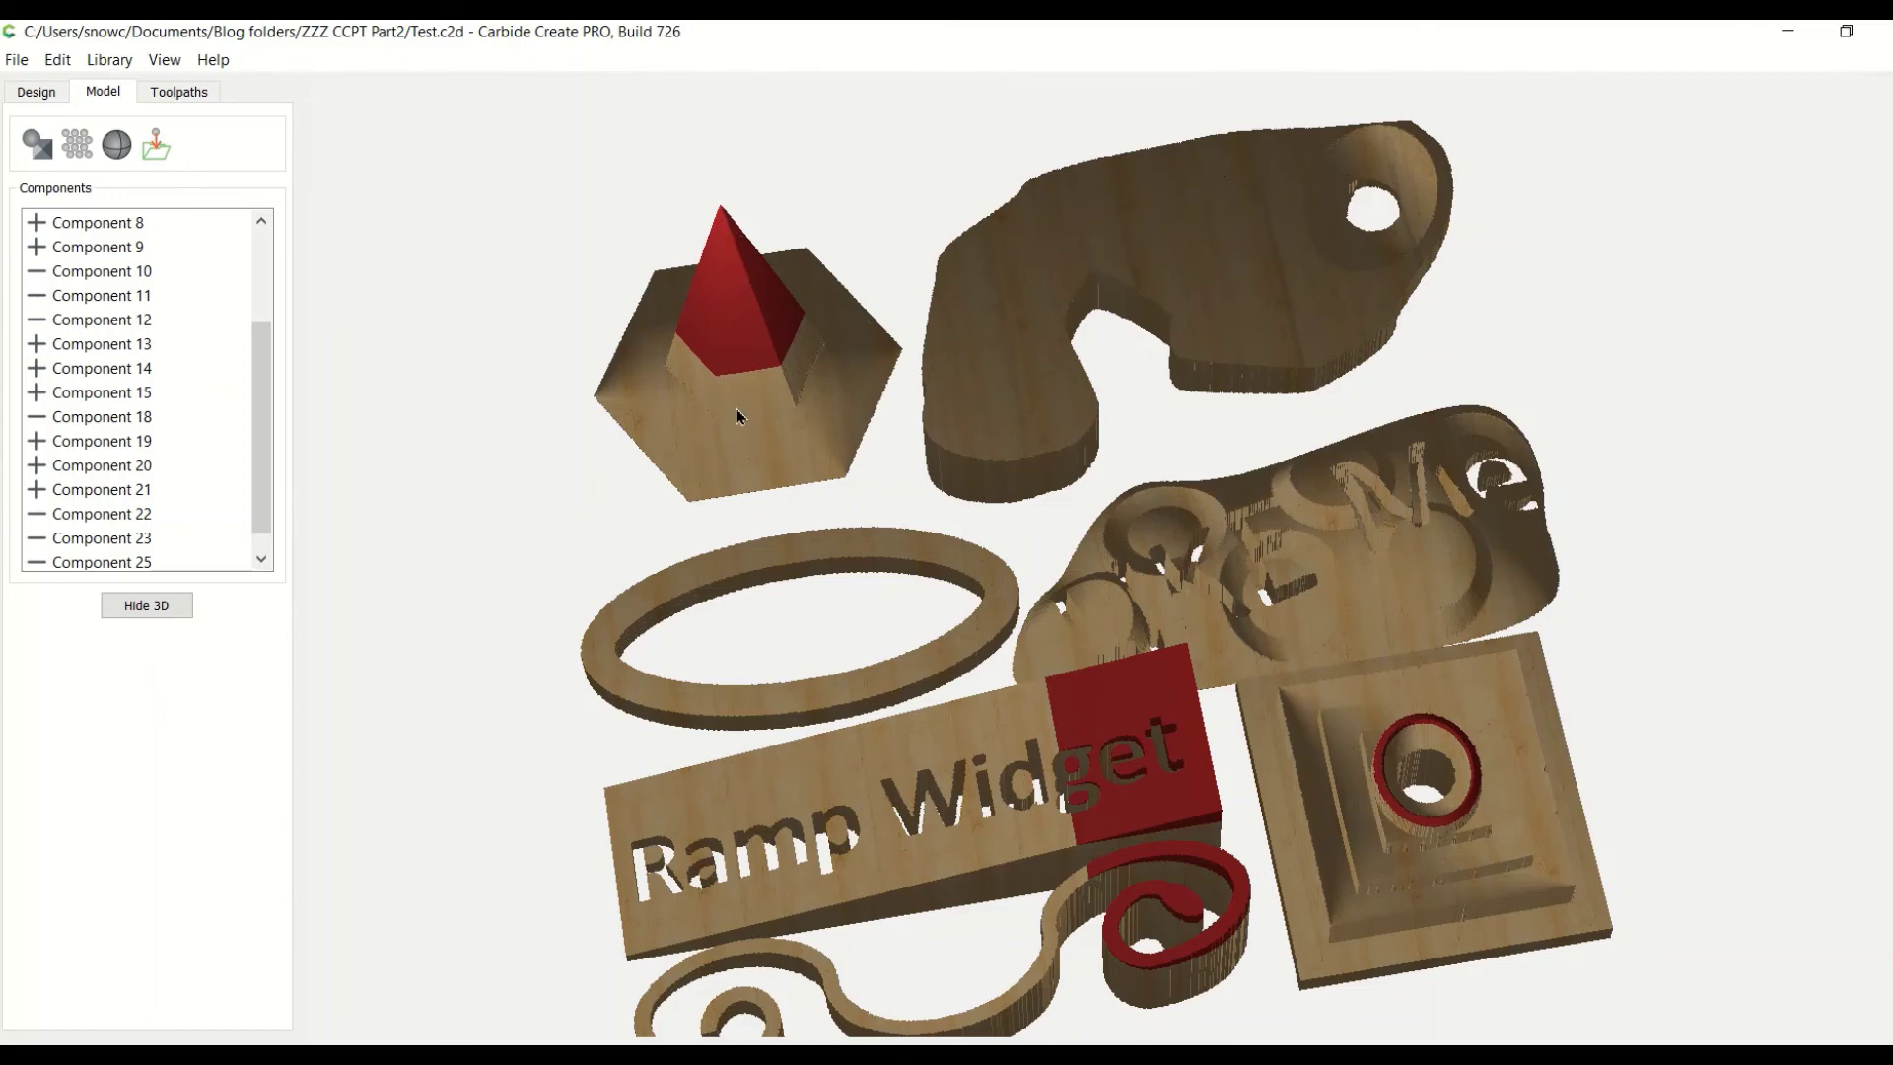
pyautogui.moveTo(752, 457)
pyautogui.mouseDown()
pyautogui.moveTo(744, 478)
pyautogui.moveTo(757, 463)
pyautogui.mouseUp()
pyautogui.moveTo(1025, 490); pyautogui.dragTo(897, 494, button='right')
pyautogui.moveTo(1072, 355); pyautogui.dragTo(1065, 477)
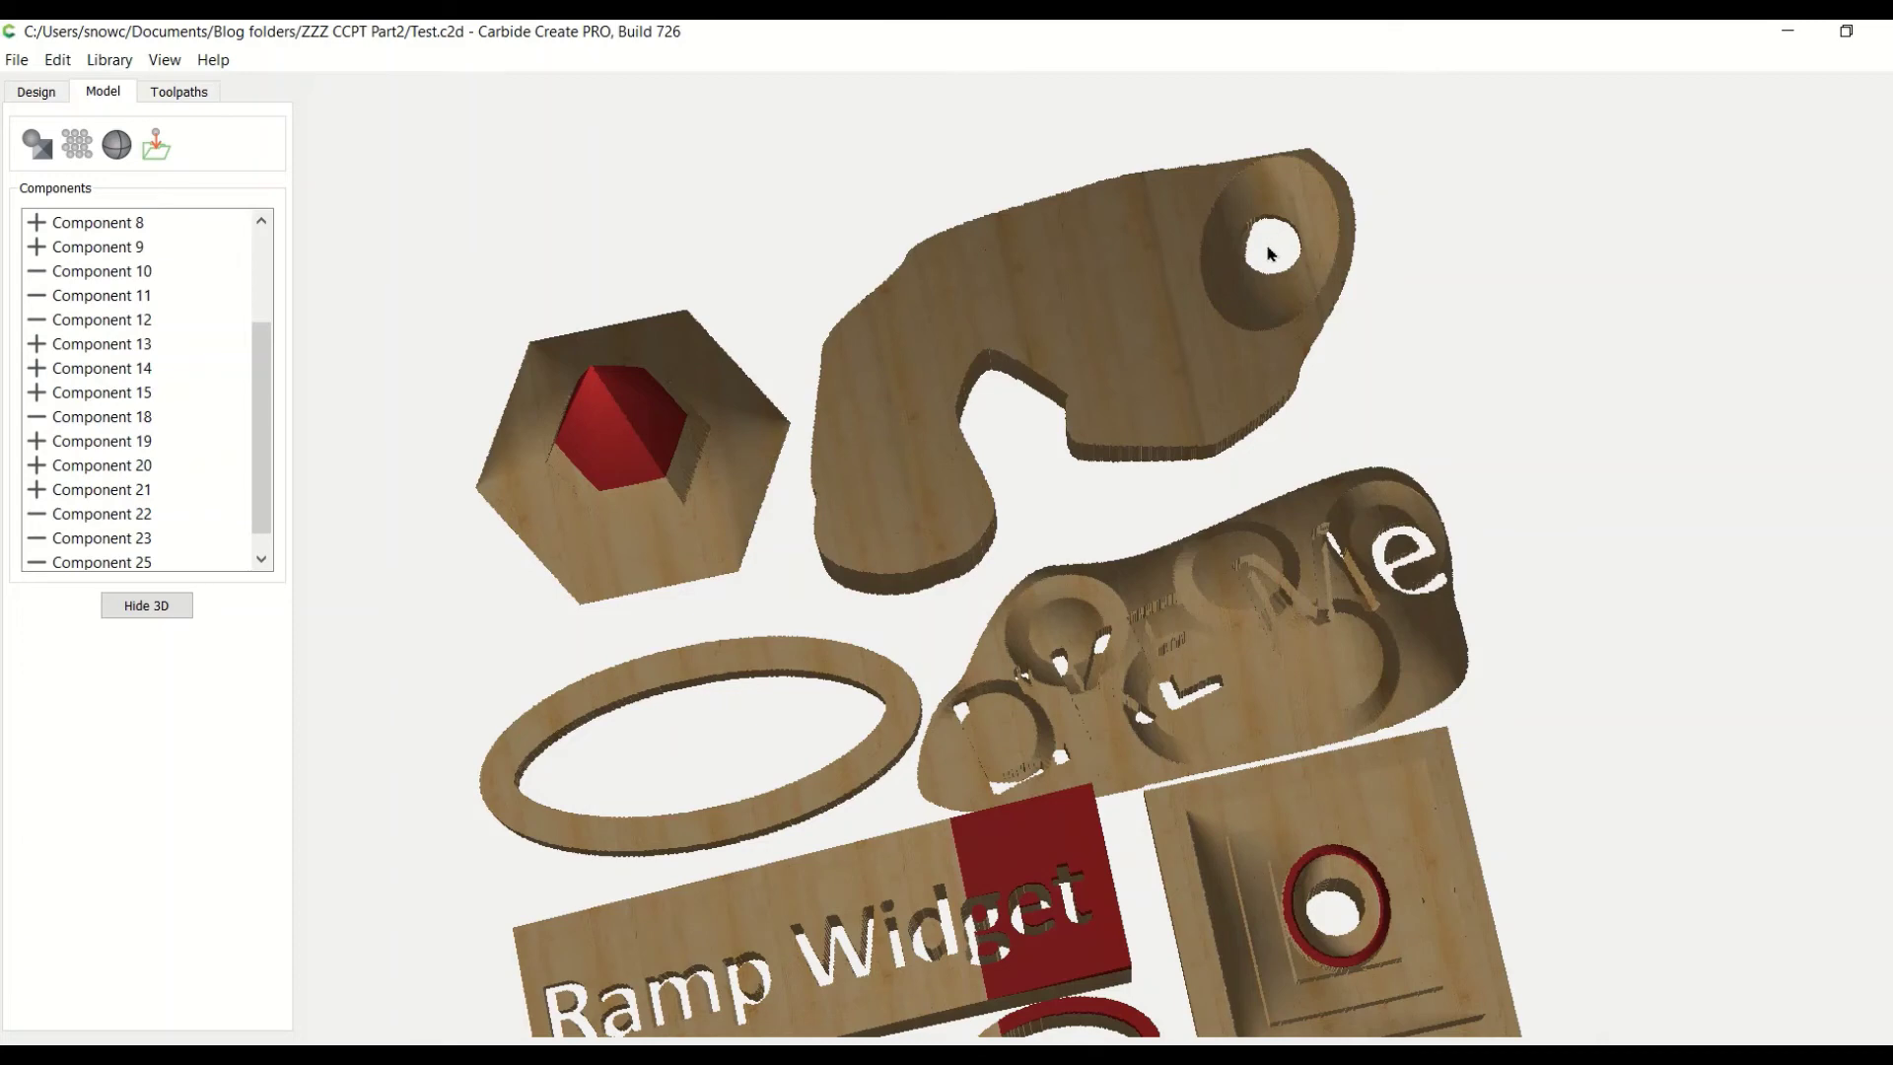
pyautogui.moveTo(896, 642); pyautogui.dragTo(991, 467)
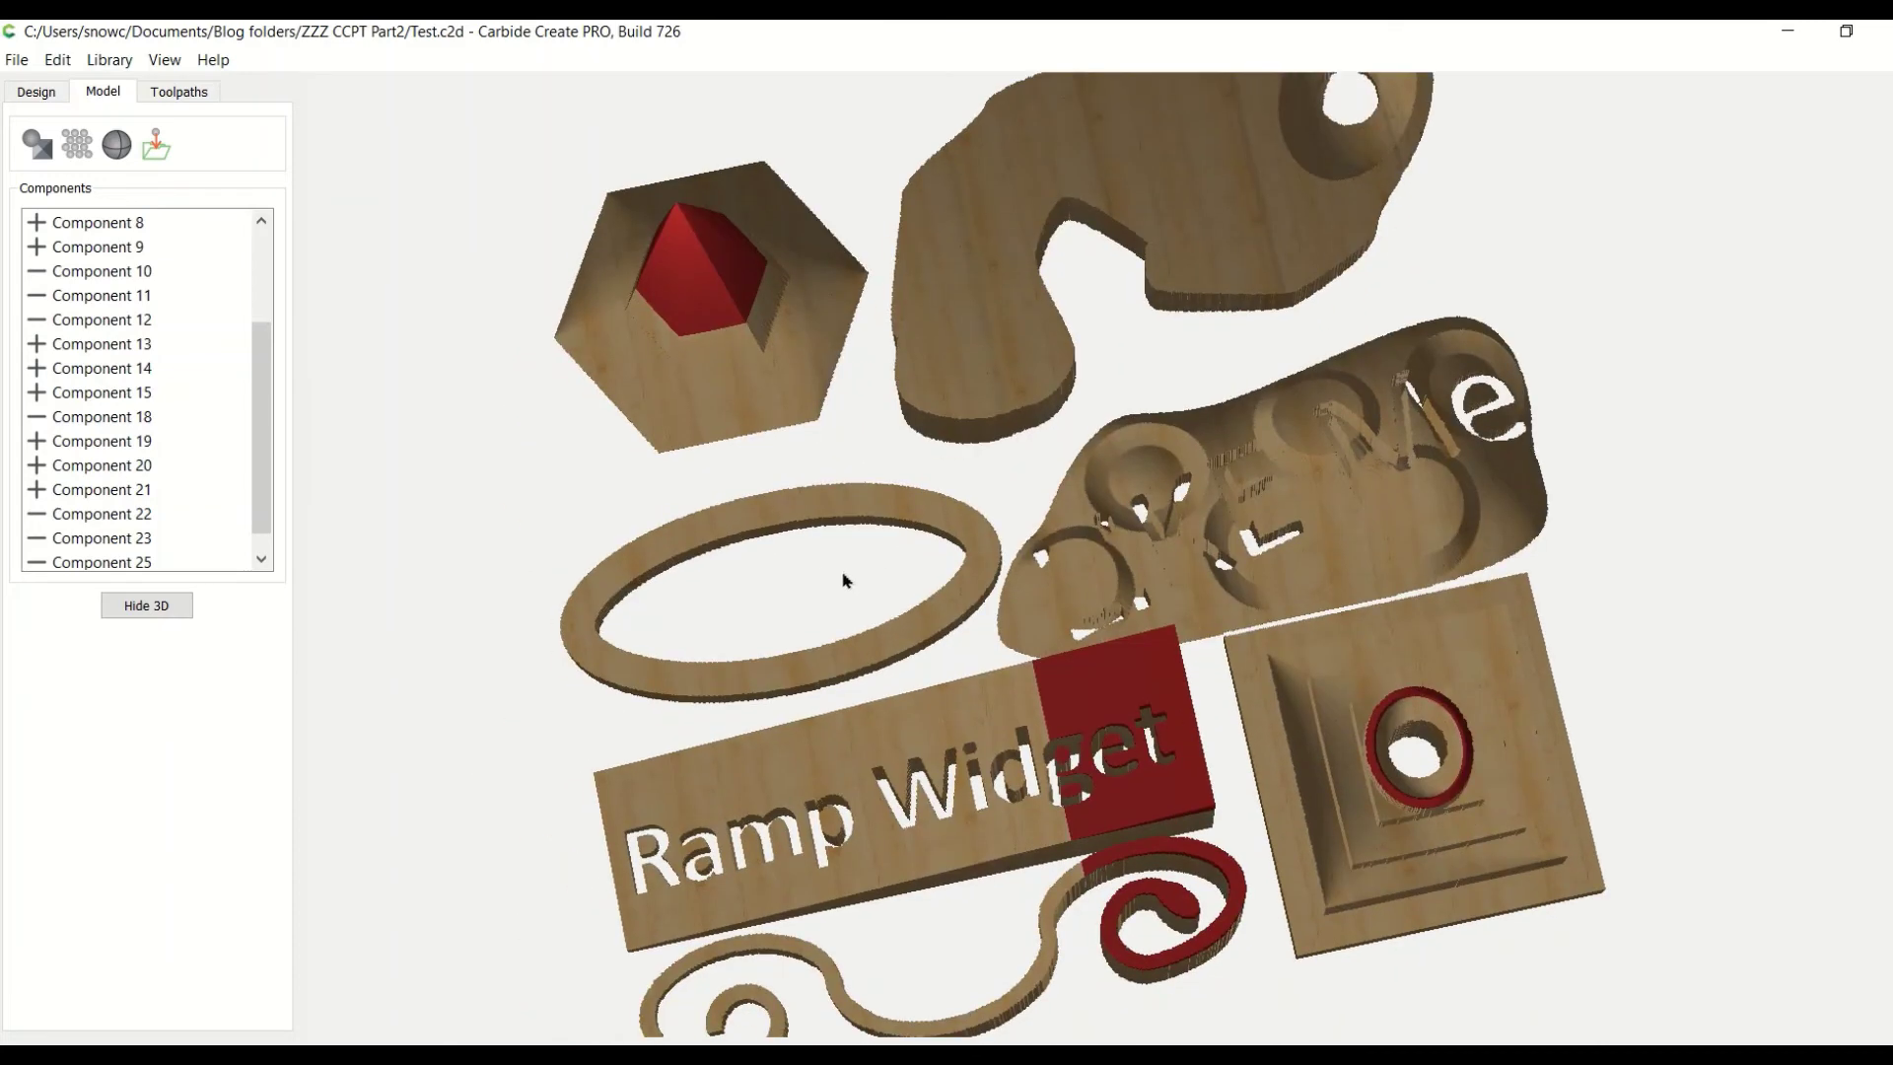
pyautogui.scroll(5, 788, 565)
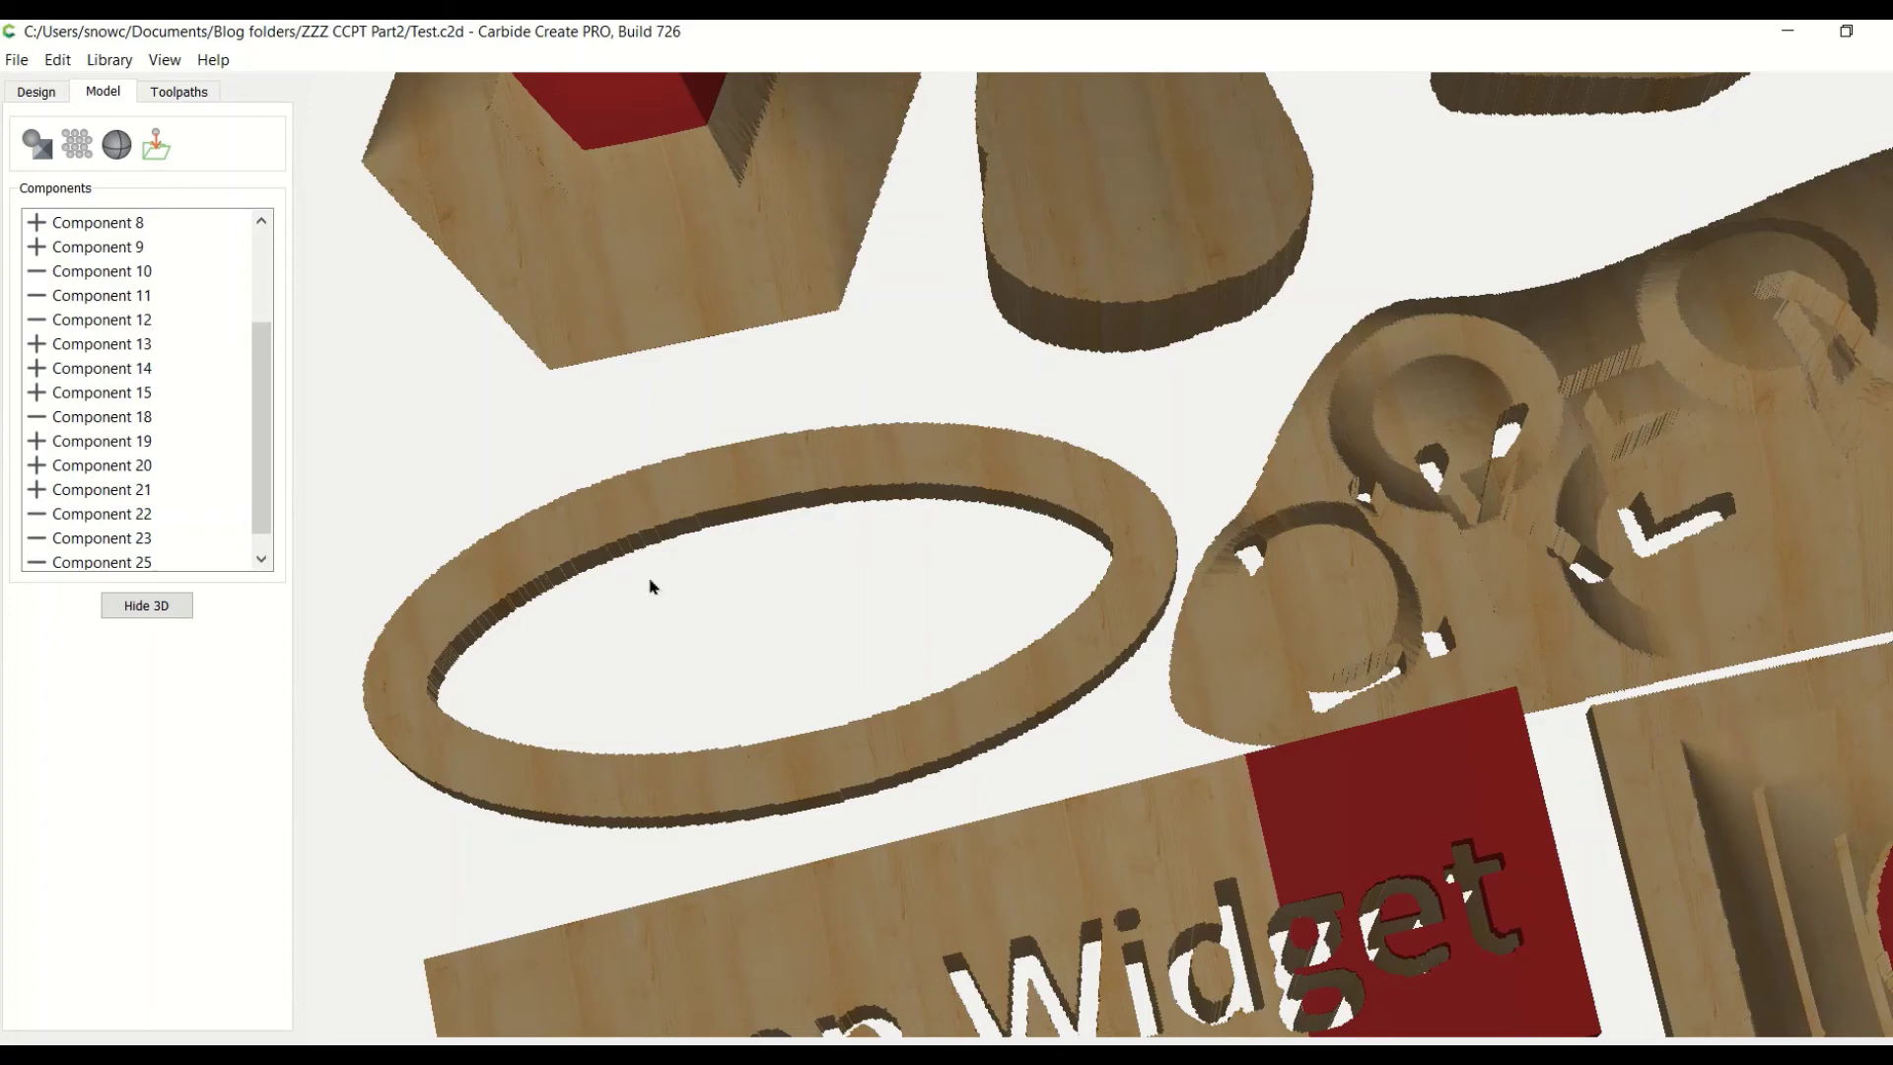
pyautogui.scroll(-5, 787, 591)
pyautogui.moveTo(1268, 536); pyautogui.dragTo(1038, 438)
pyautogui.scroll(5, 1133, 436)
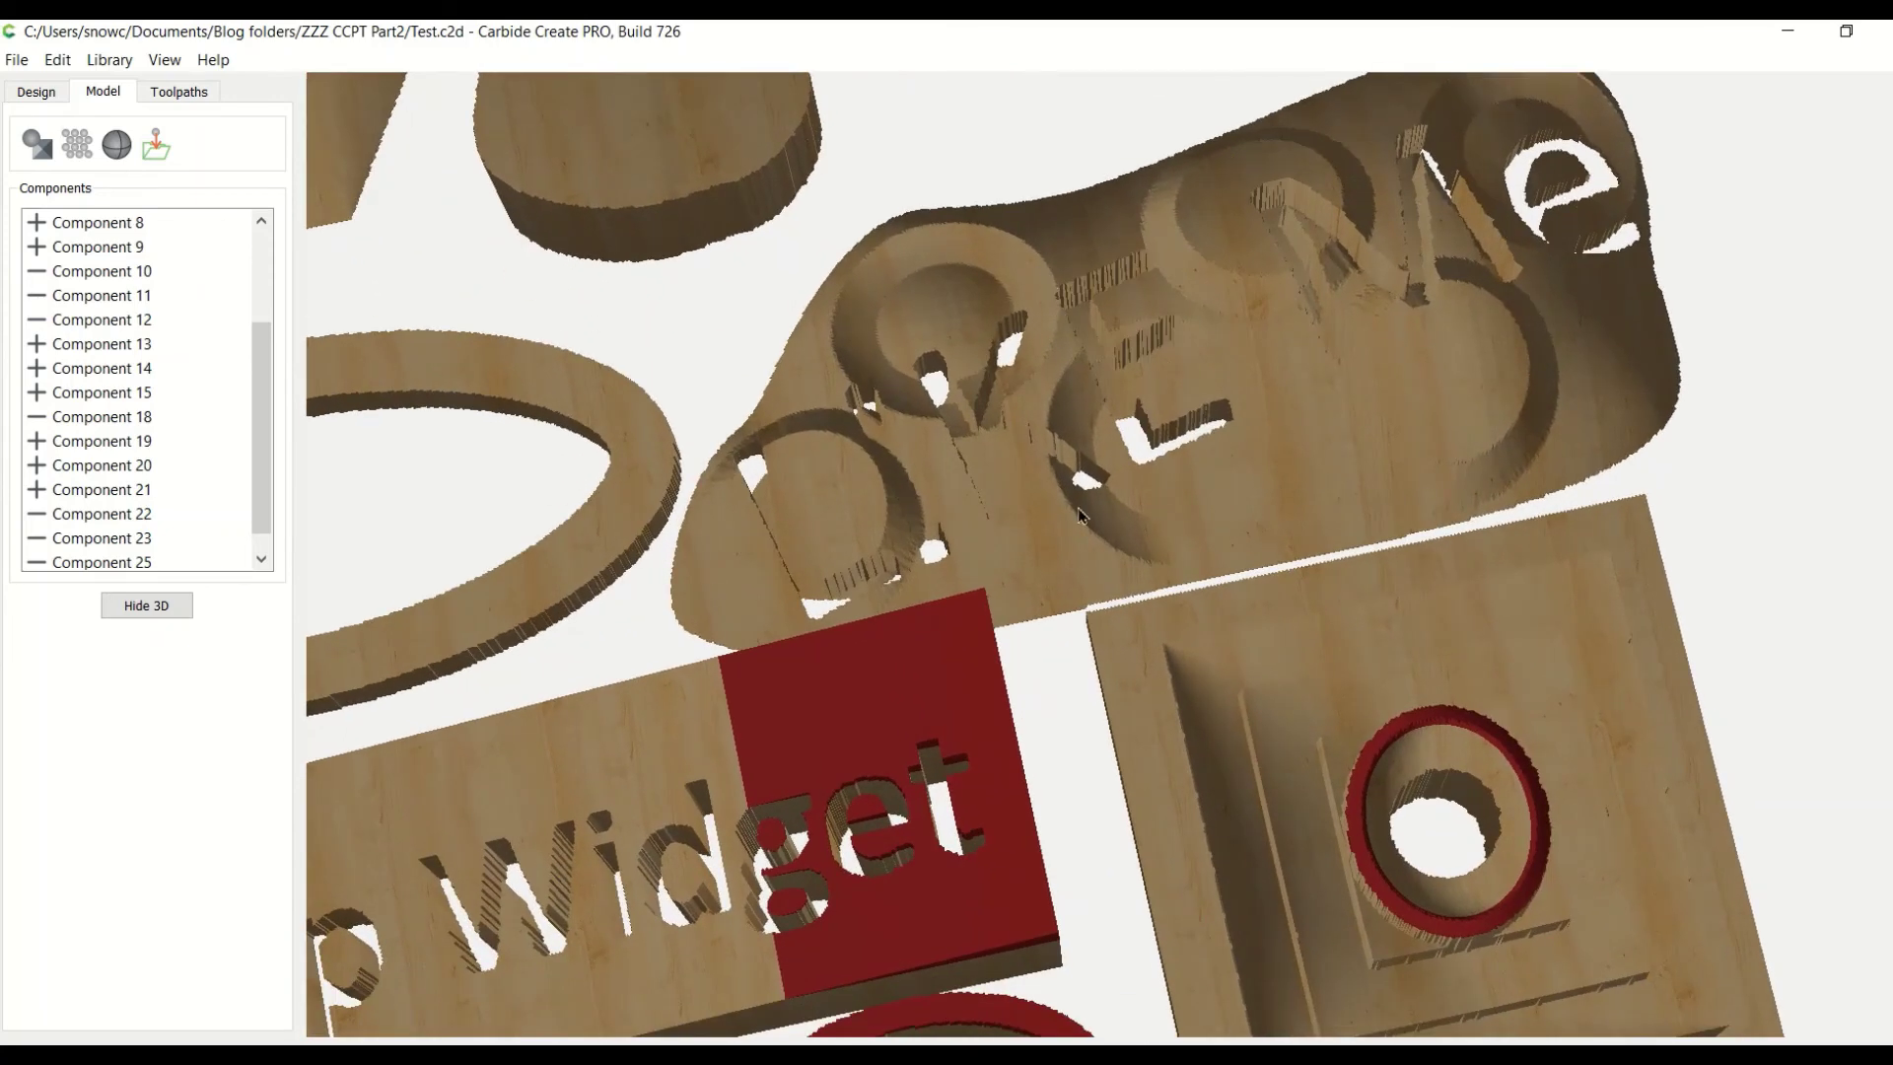
pyautogui.moveTo(1075, 607); pyautogui.dragTo(1088, 893)
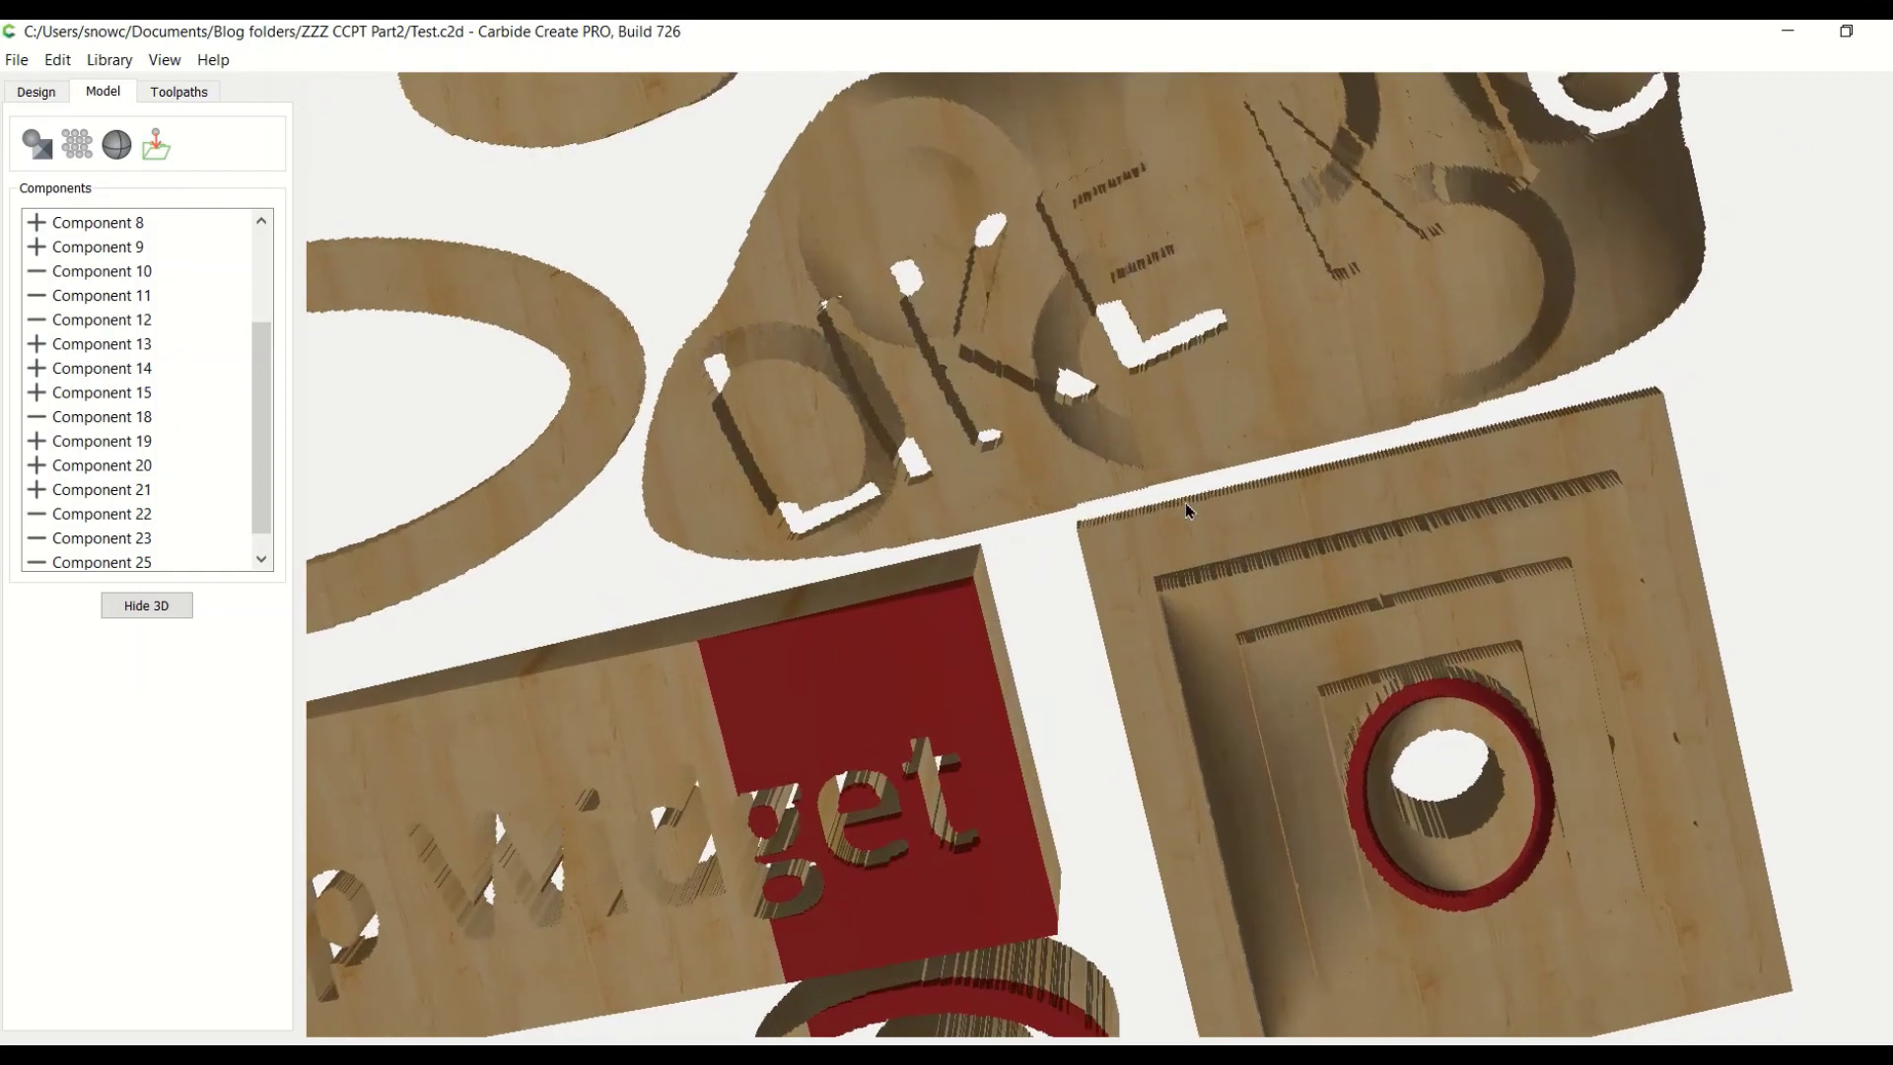
pyautogui.moveTo(1186, 507)
pyautogui.mouseDown()
pyautogui.moveTo(1193, 611)
pyautogui.moveTo(1182, 473)
pyautogui.moveTo(1193, 538)
pyautogui.mouseUp()
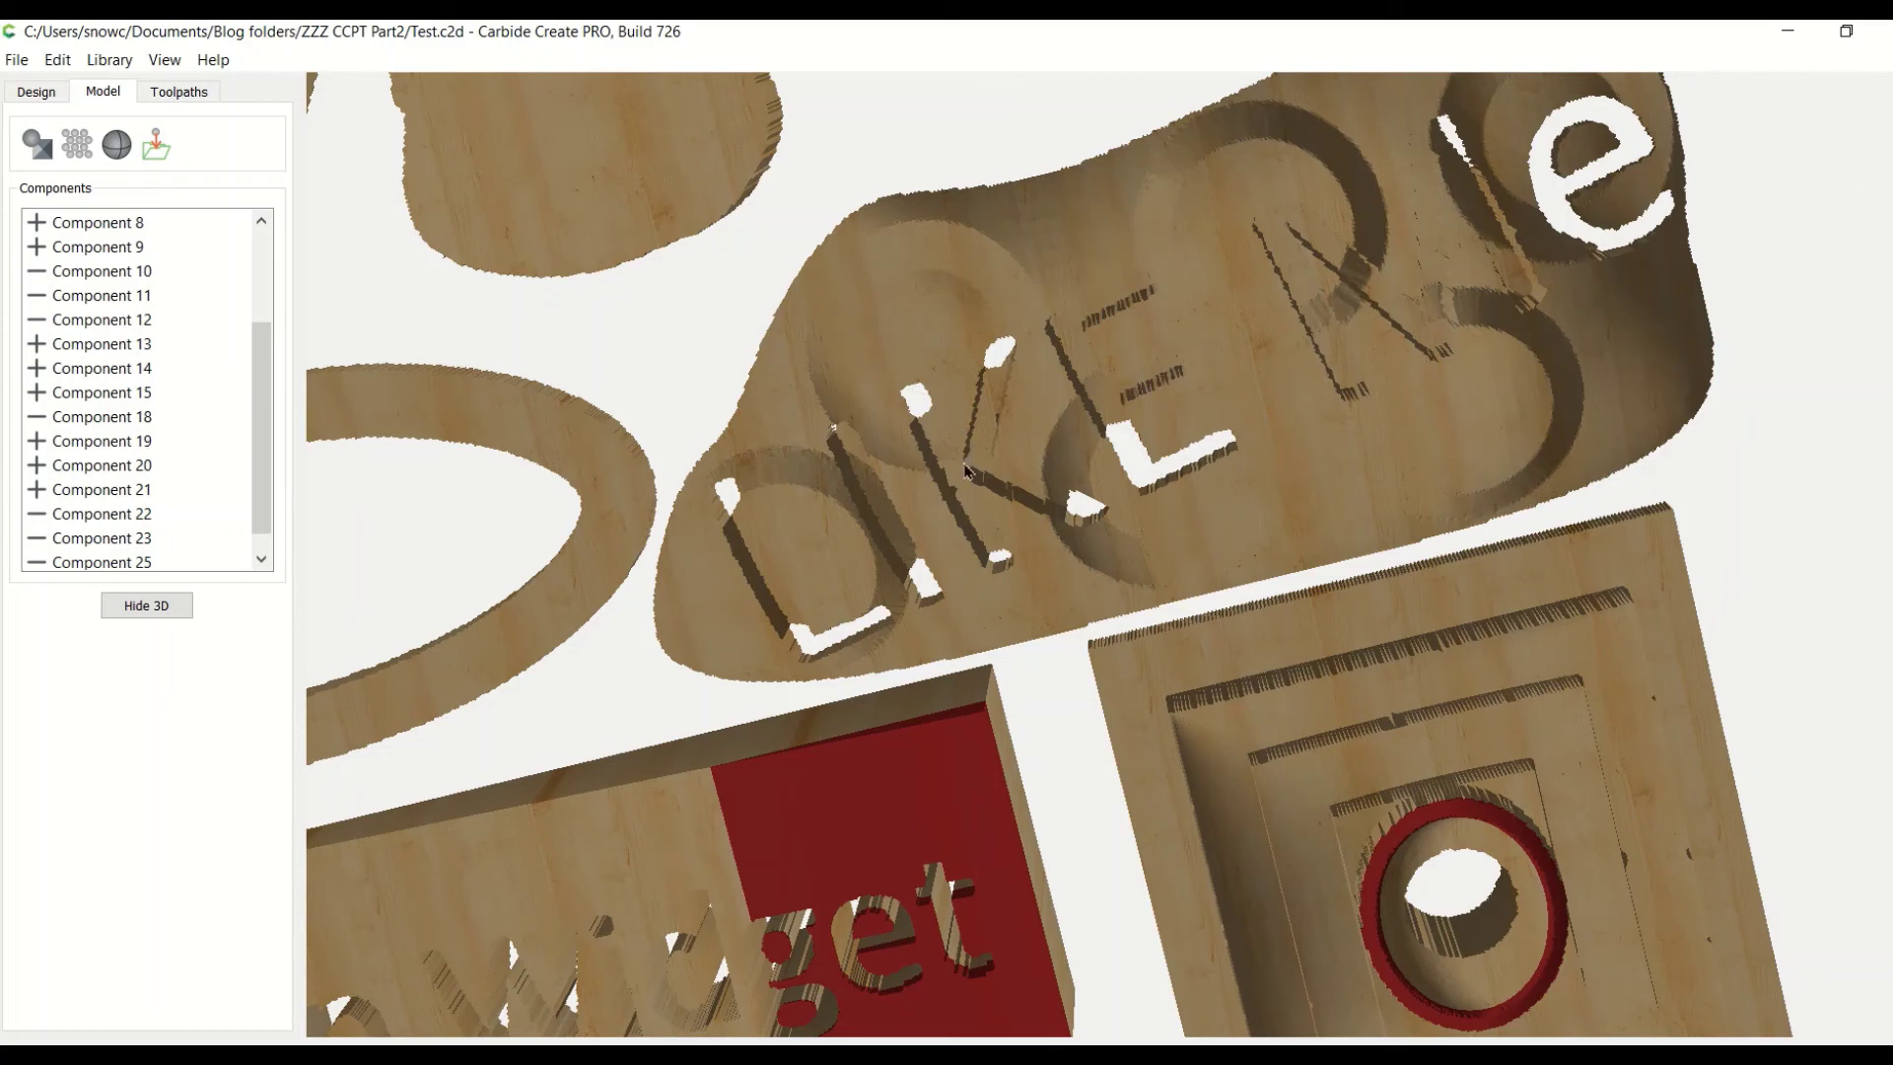
pyautogui.moveTo(838, 589); pyautogui.dragTo(816, 303, button='right')
pyautogui.moveTo(816, 303); pyautogui.dragTo(1249, 511)
pyautogui.moveTo(1262, 647); pyautogui.dragTo(1275, 24)
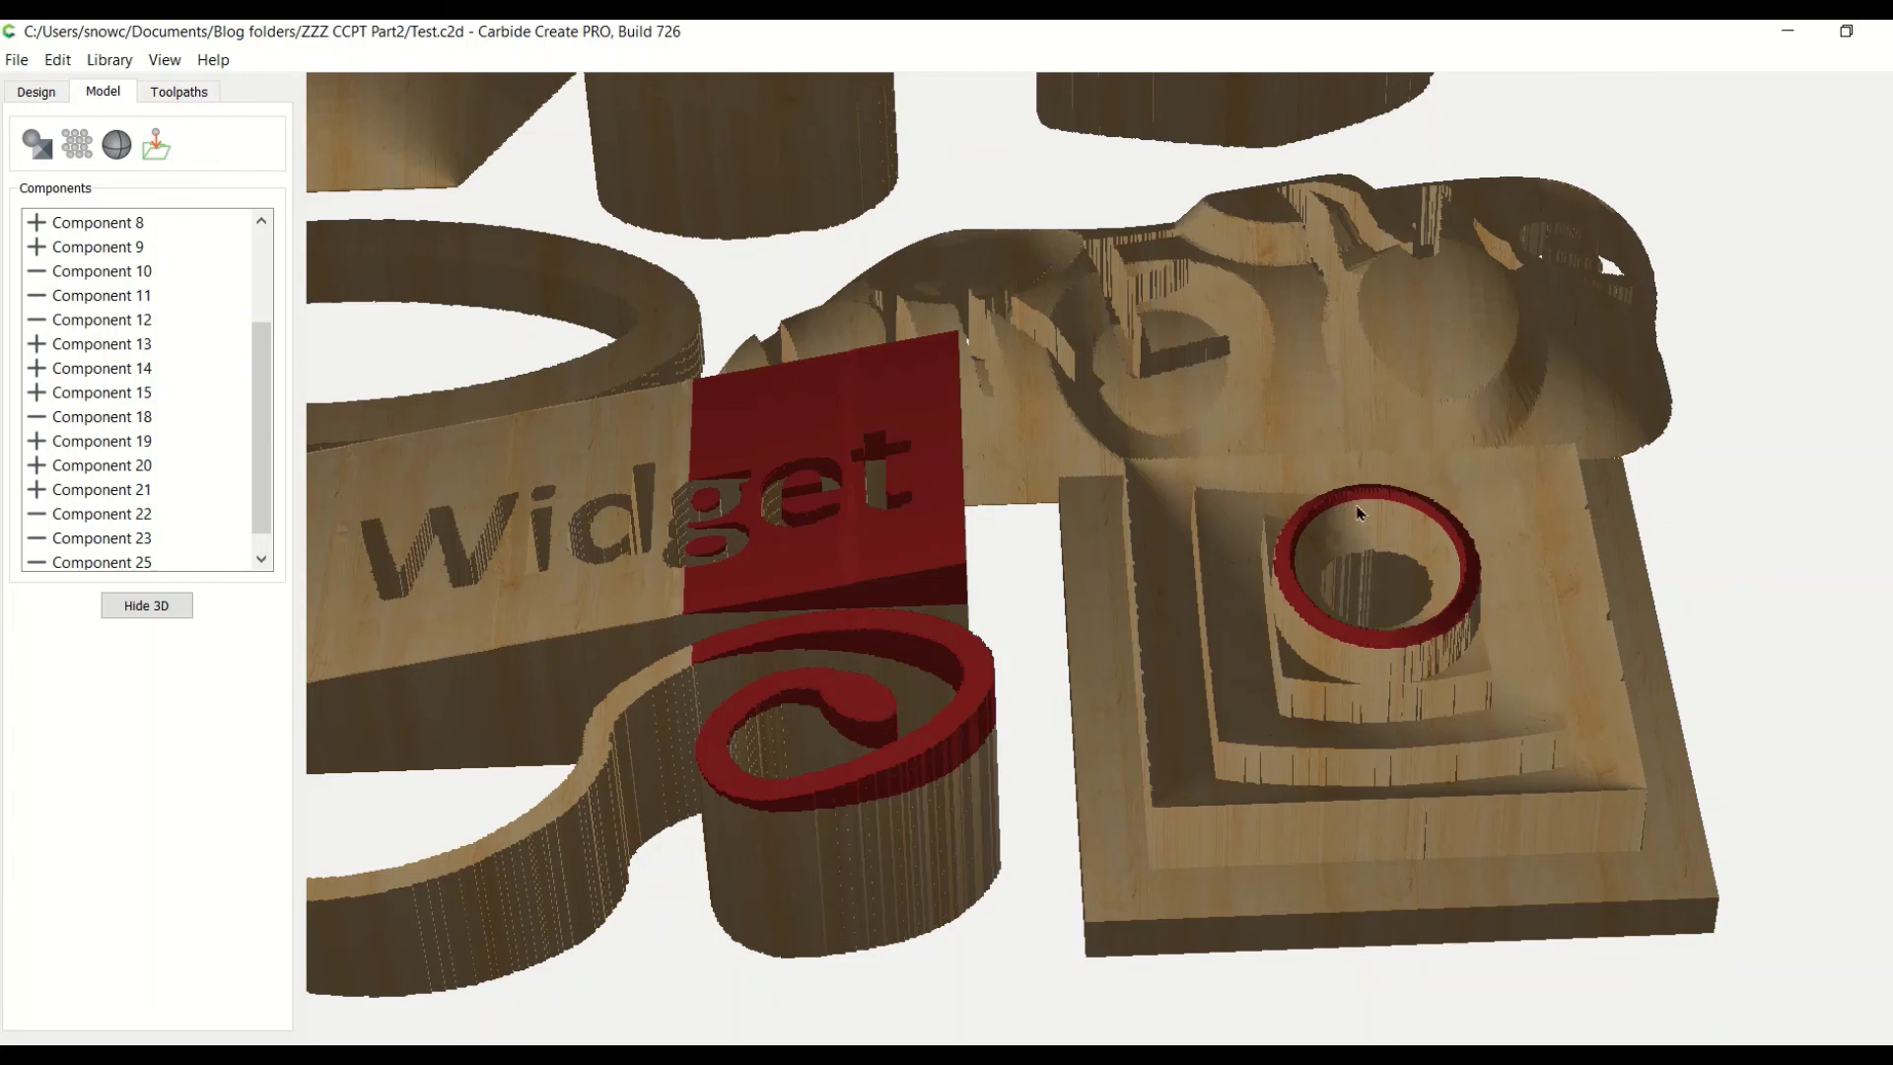
pyautogui.moveTo(1332, 573); pyautogui.dragTo(1392, 658)
pyautogui.scroll(5, 773, 388)
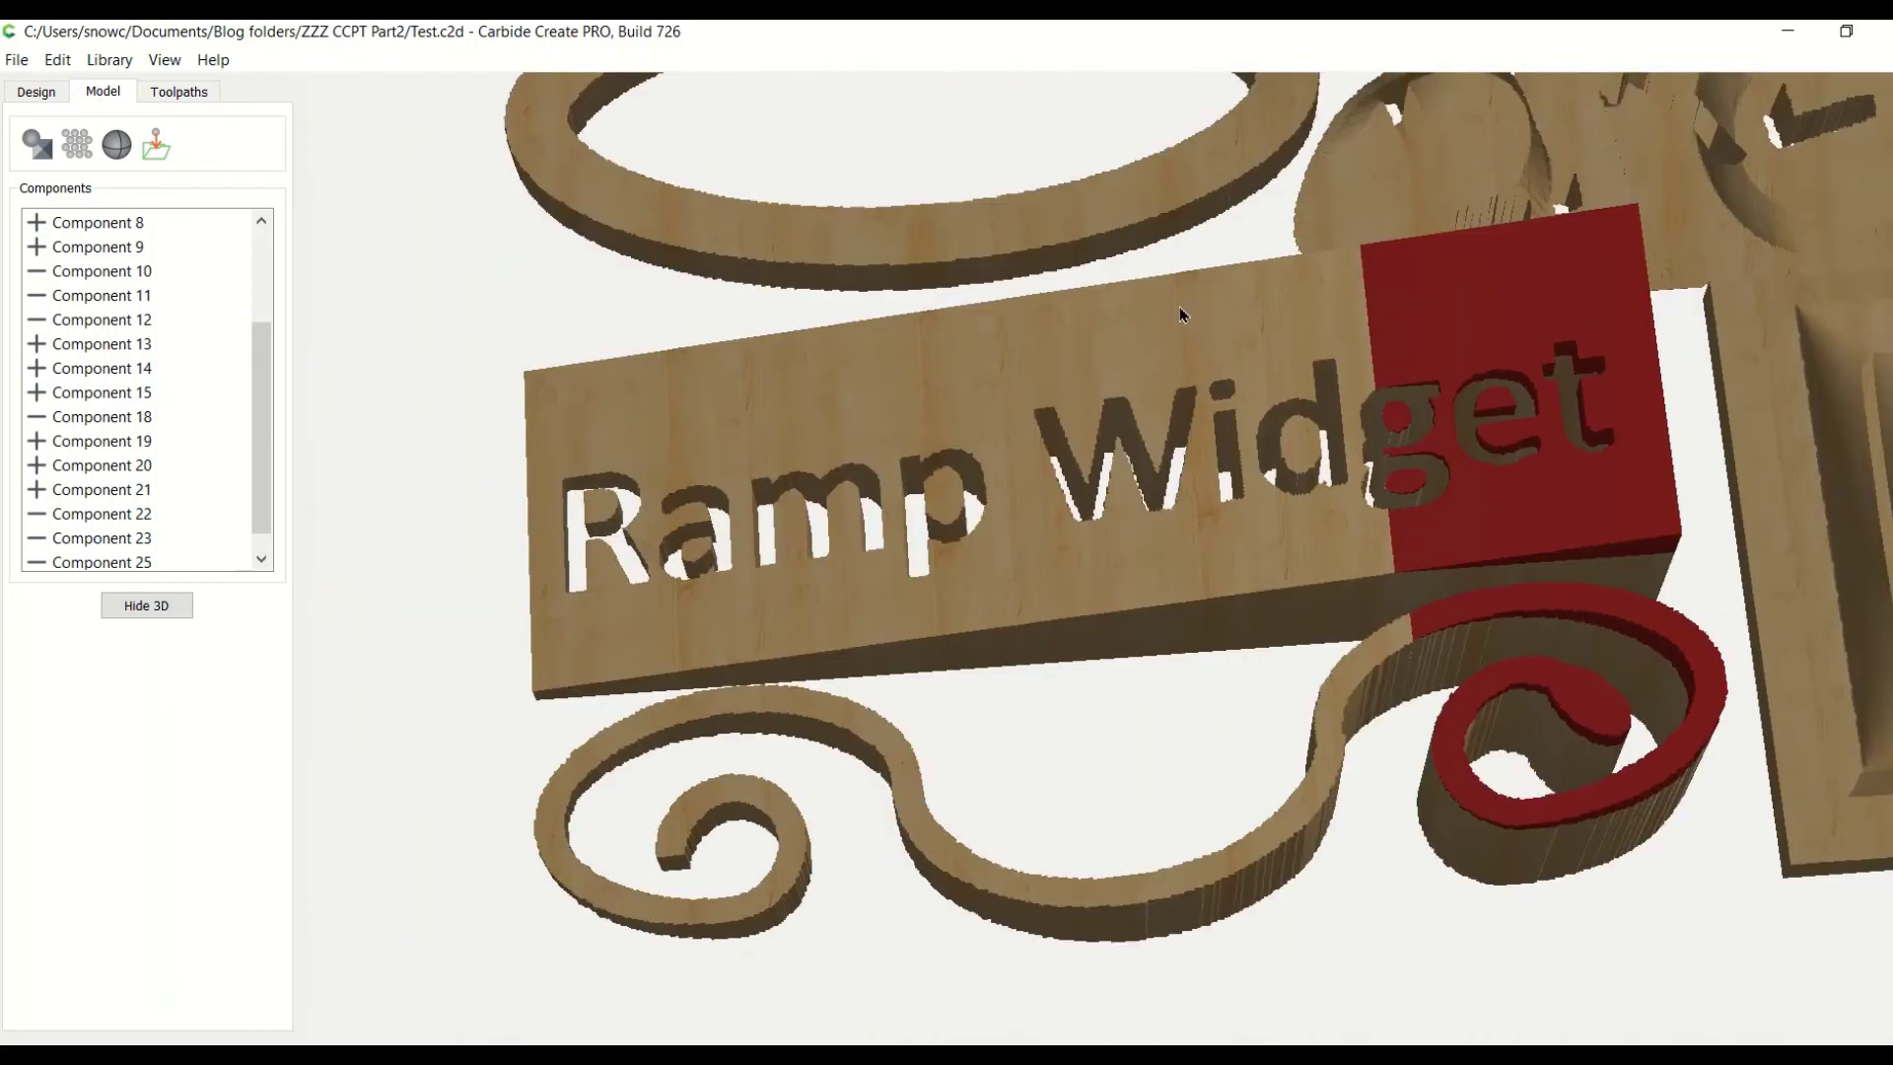
pyautogui.moveTo(1132, 319); pyautogui.dragTo(1286, 269)
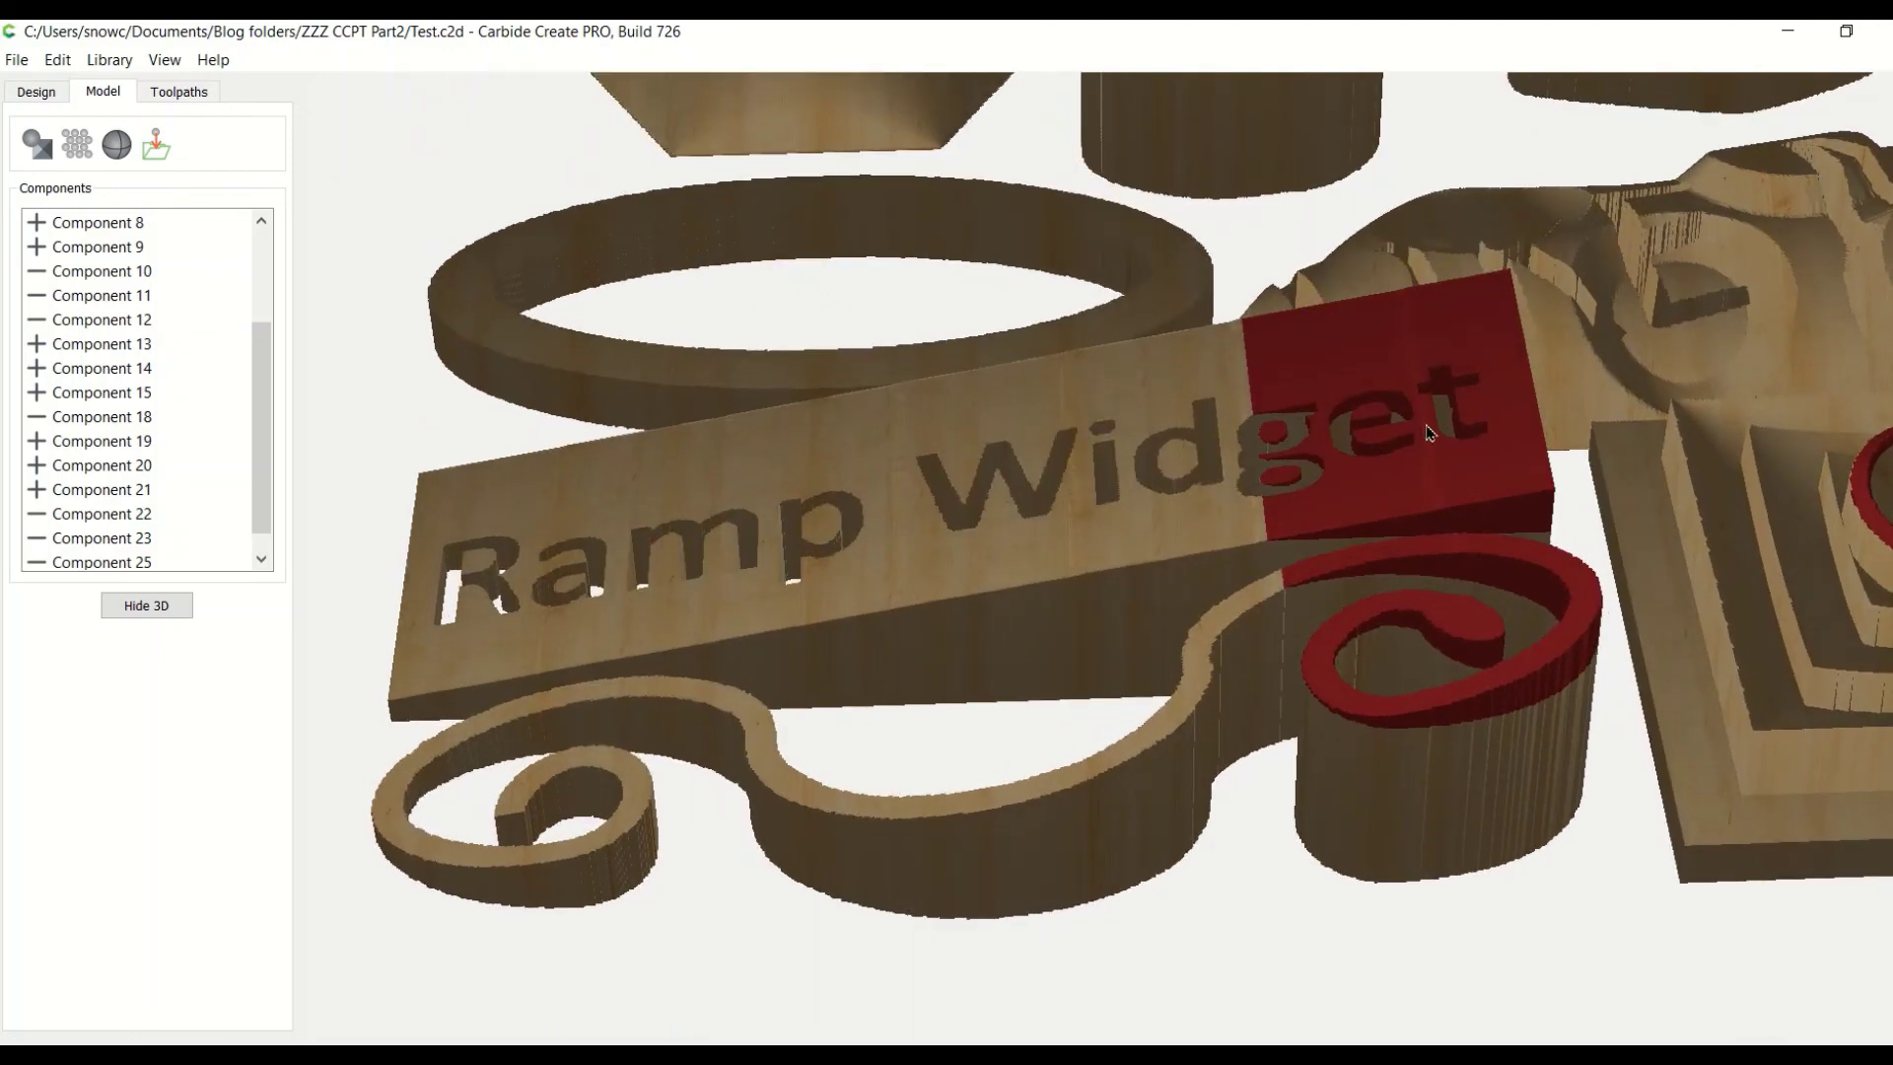
pyautogui.moveTo(1095, 474); pyautogui.dragTo(991, 475)
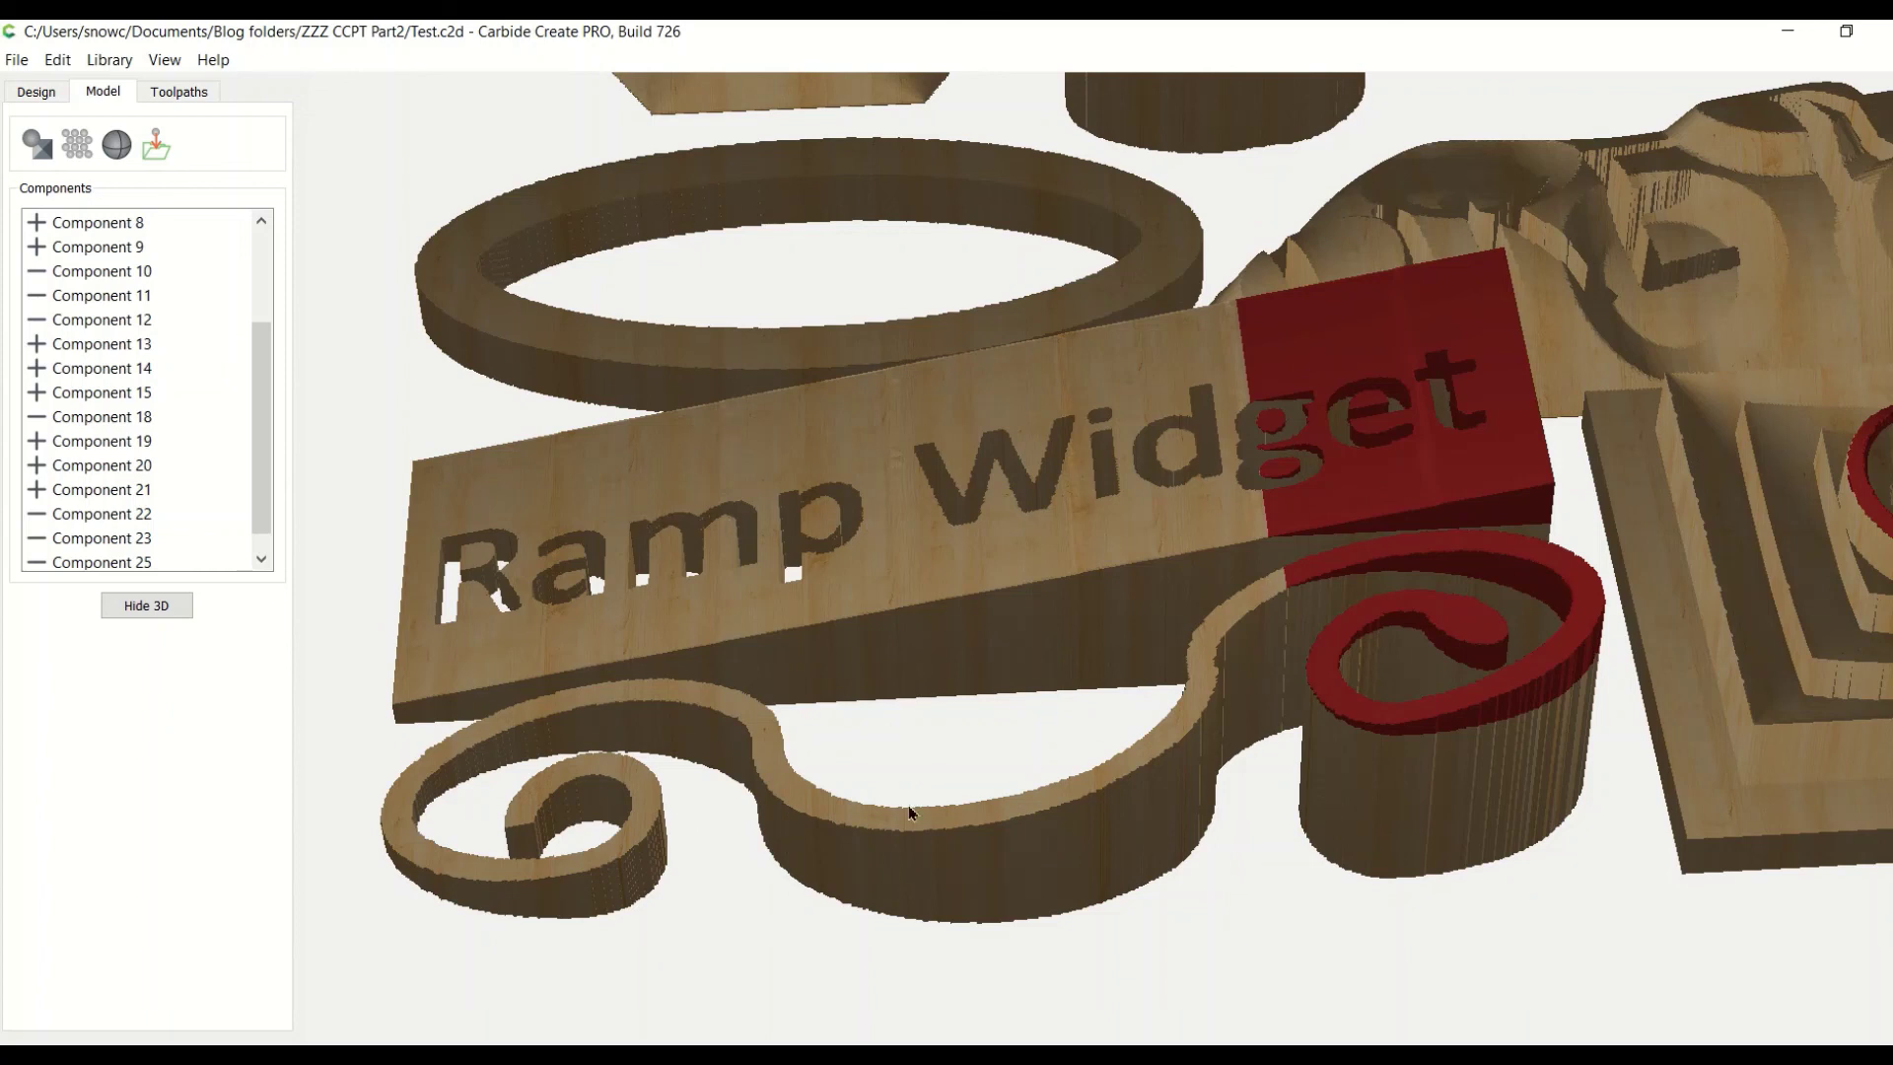
pyautogui.moveTo(1006, 786); pyautogui.dragTo(961, 782)
# Return to the 2D design and select the double swirl vector beneath the Ramp Widget rectangle.
pyautogui.click(37, 93)
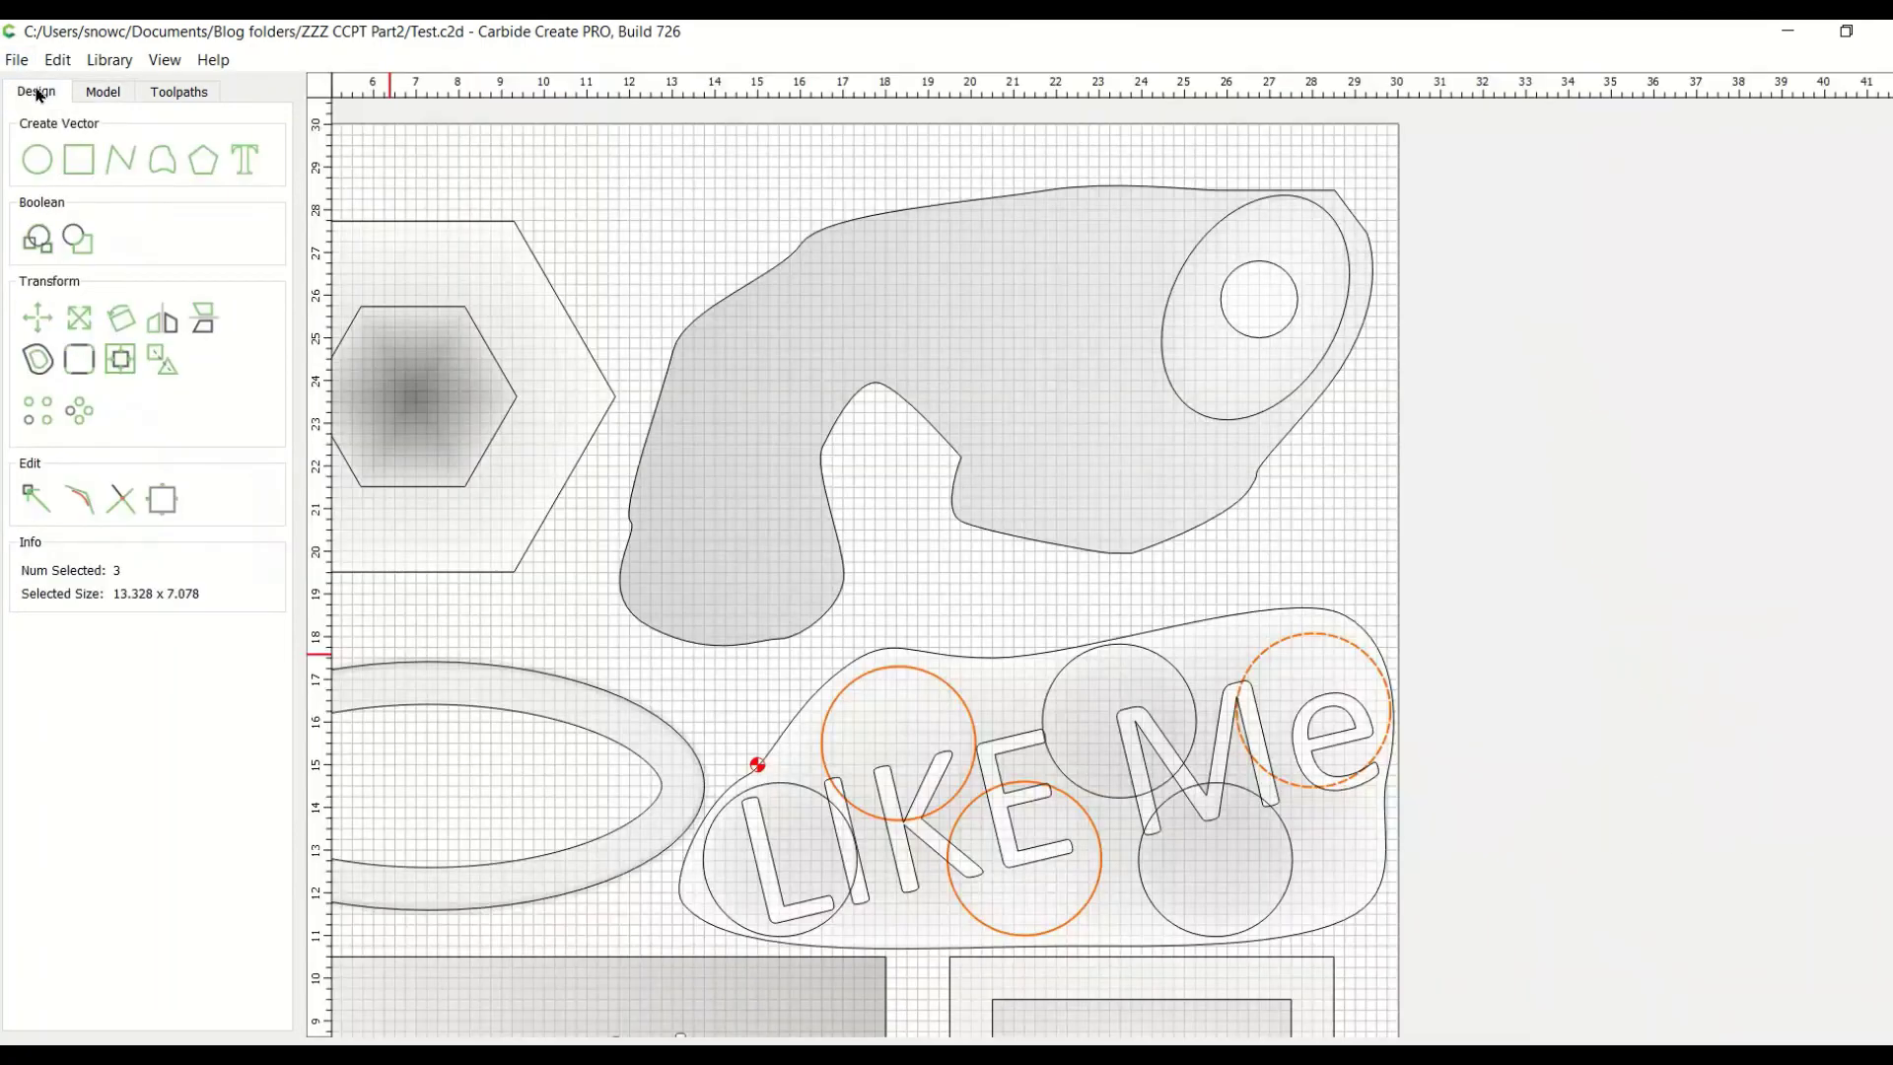
pyautogui.moveTo(681, 696); pyautogui.dragTo(964, 410)
pyautogui.moveTo(677, 760); pyautogui.dragTo(1087, 266, button='middle')
pyautogui.click(1005, 864)
pyautogui.moveTo(1005, 863); pyautogui.dragTo(956, 706, button='middle')
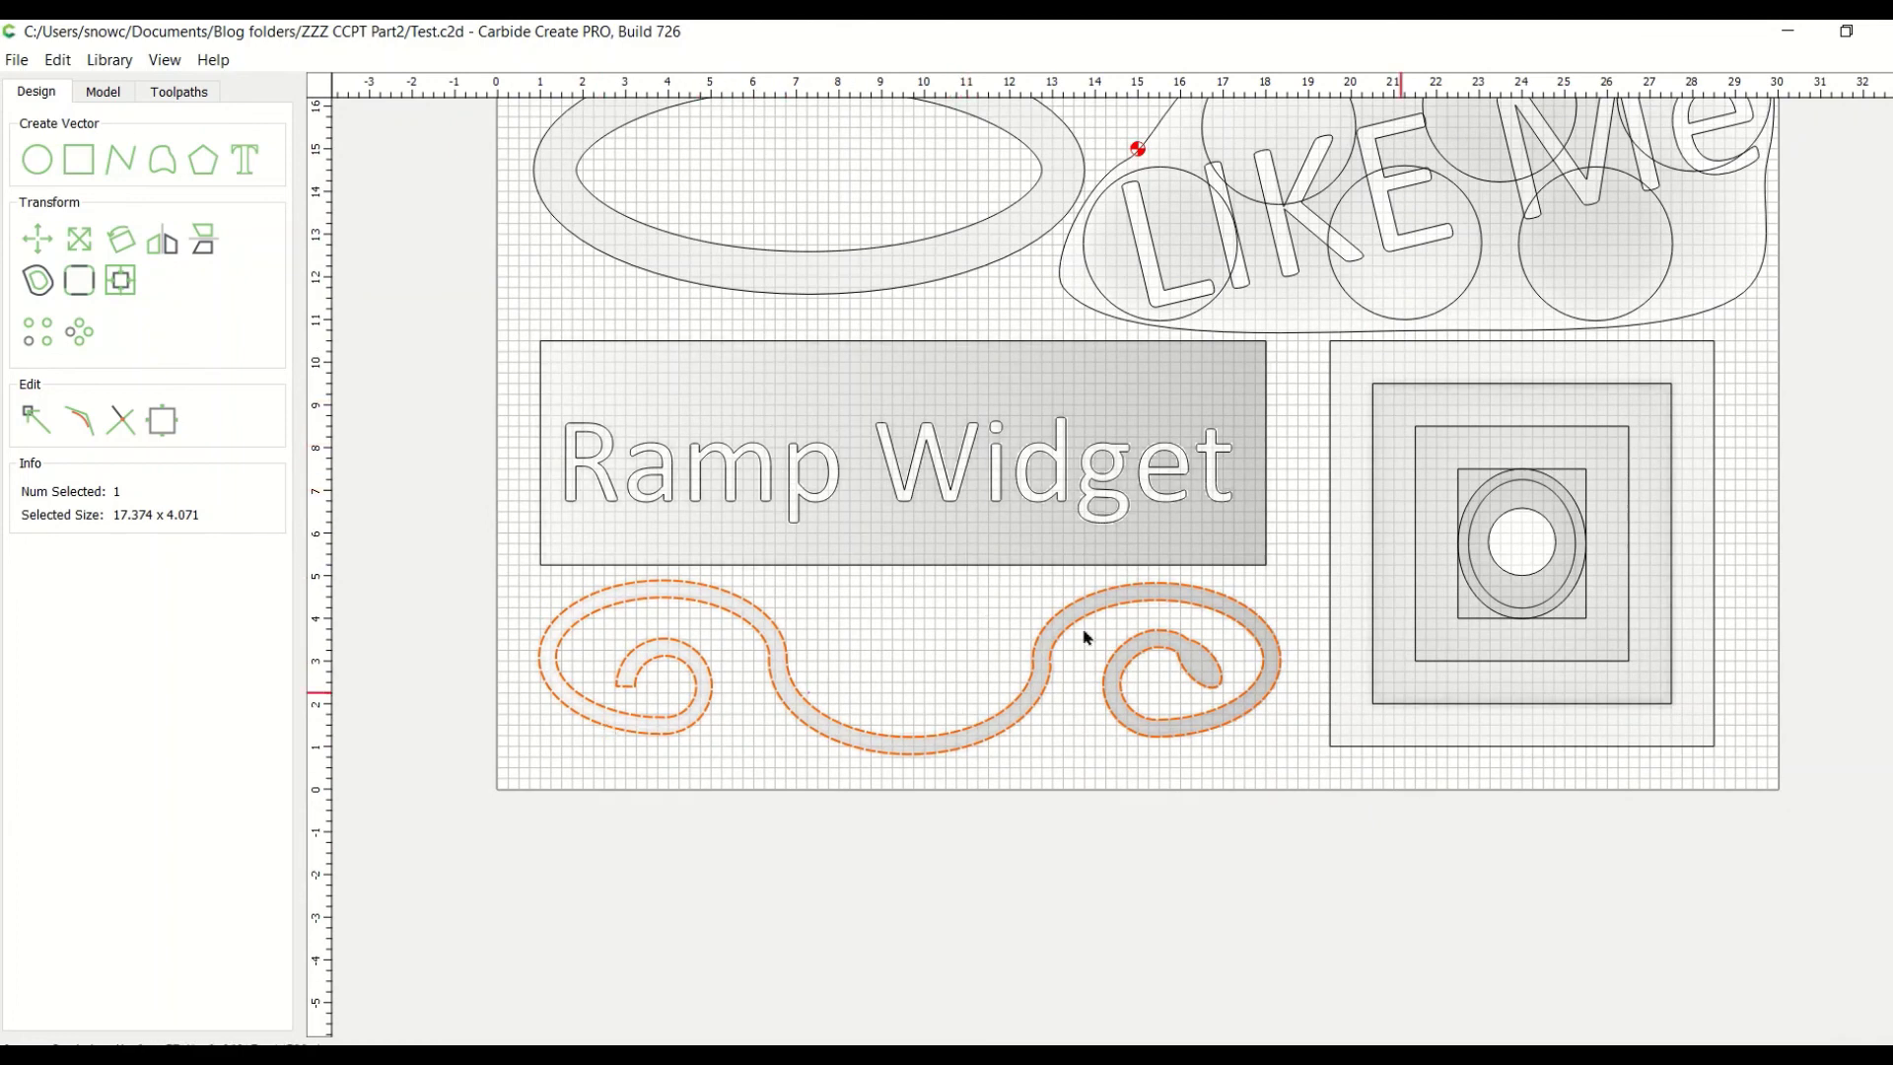